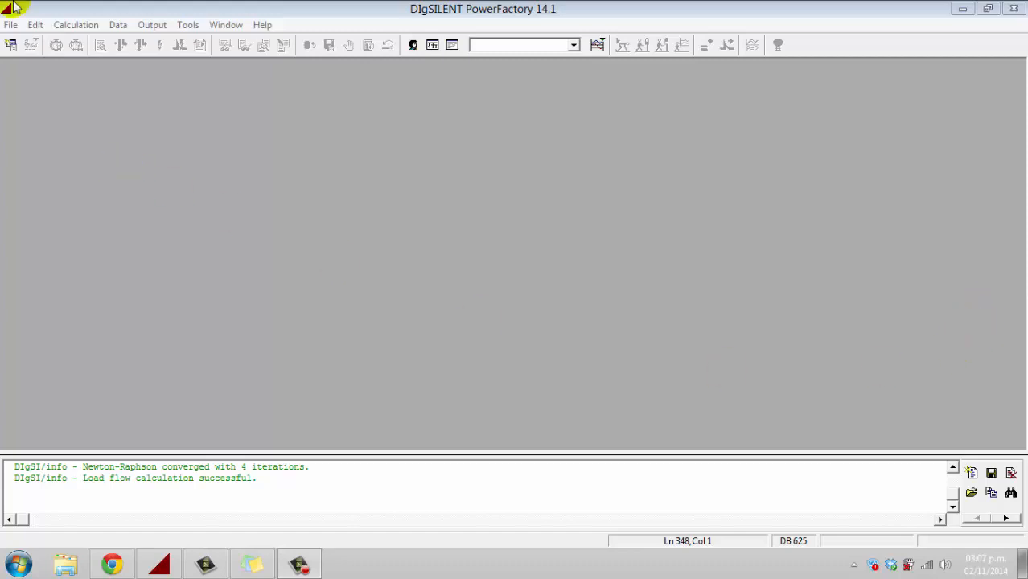
Open the Data Manager and create a folder named "Proyectos del 2015" directly under the user account, then select it
{"action": "left_click", "coordinate": [11, 47]}
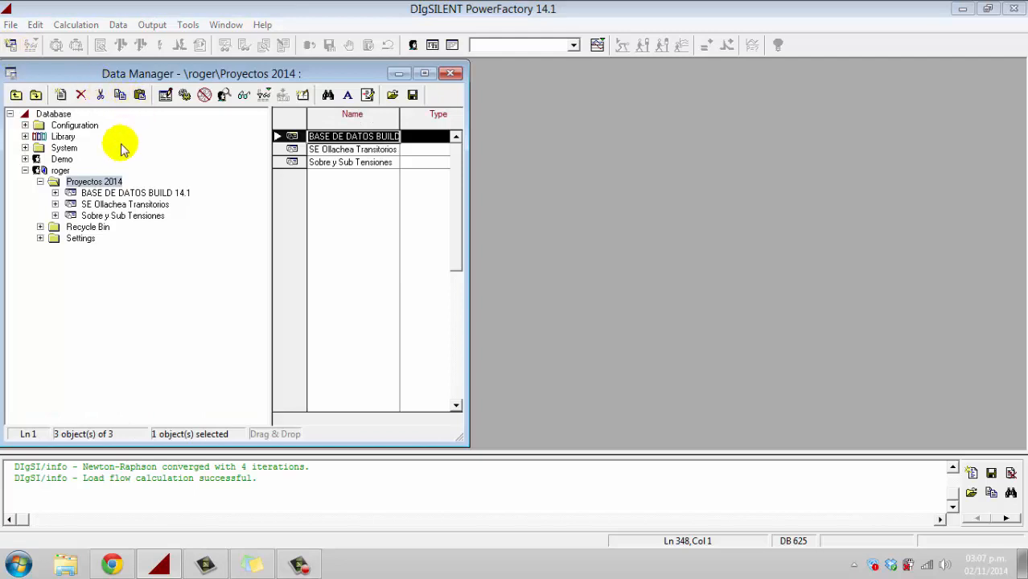
{"action": "left_click", "coordinate": [40, 182]}
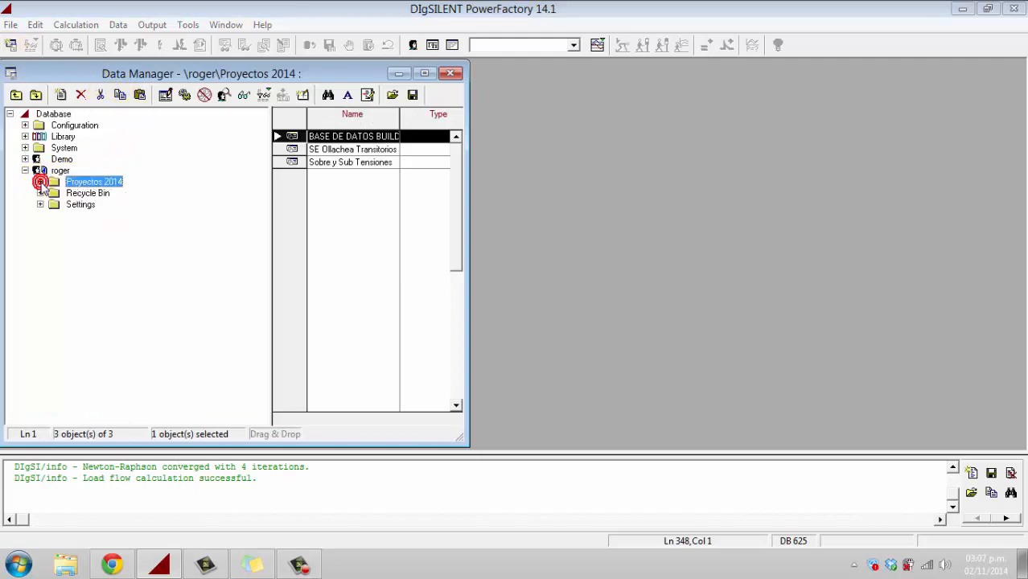
{"action": "left_click", "coordinate": [60, 171]}
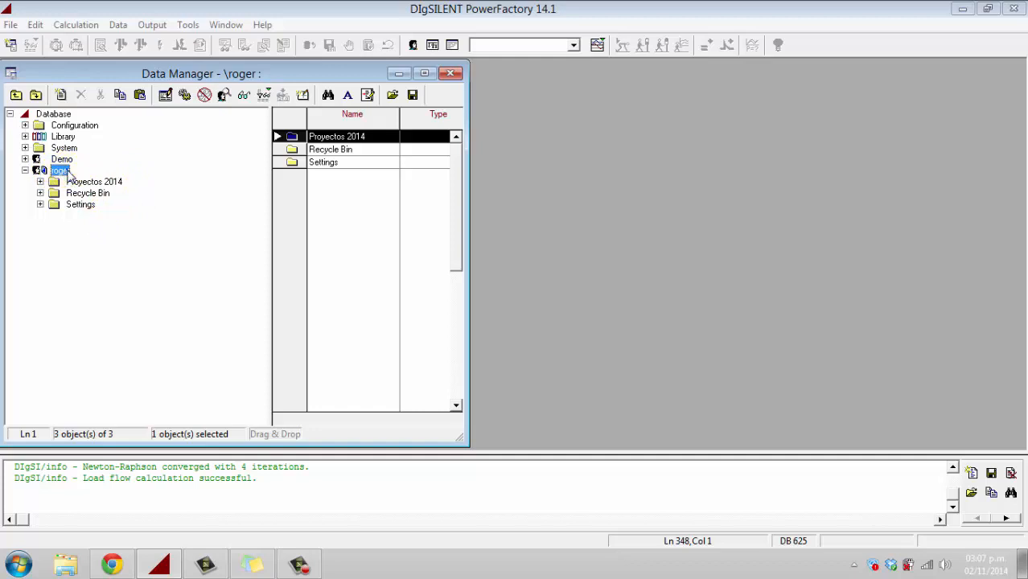
{"action": "right_click", "coordinate": [64, 169]}
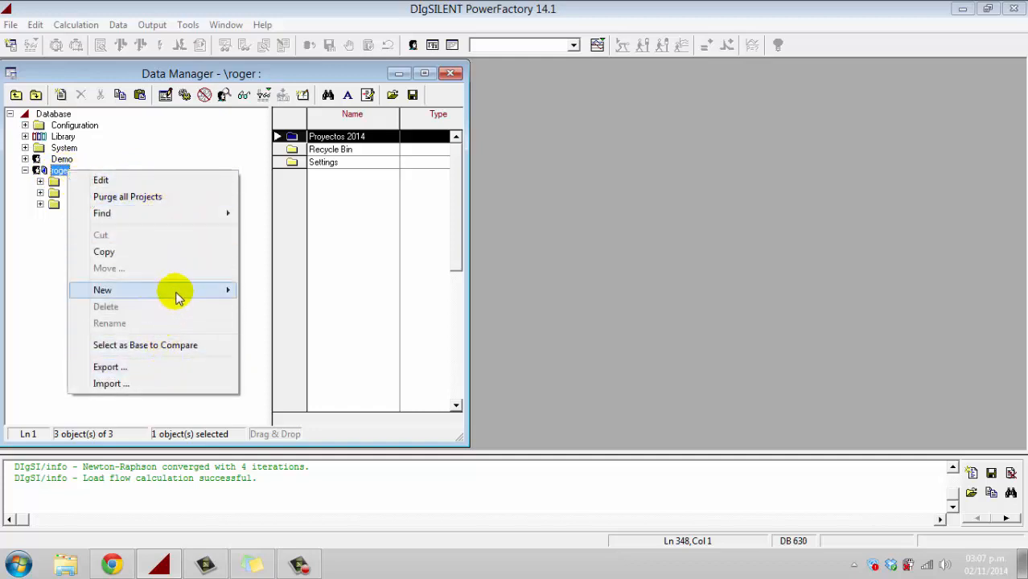
{"action": "mouse_move", "coordinate": [176, 291]}
{"action": "left_click", "coordinate": [272, 331]}
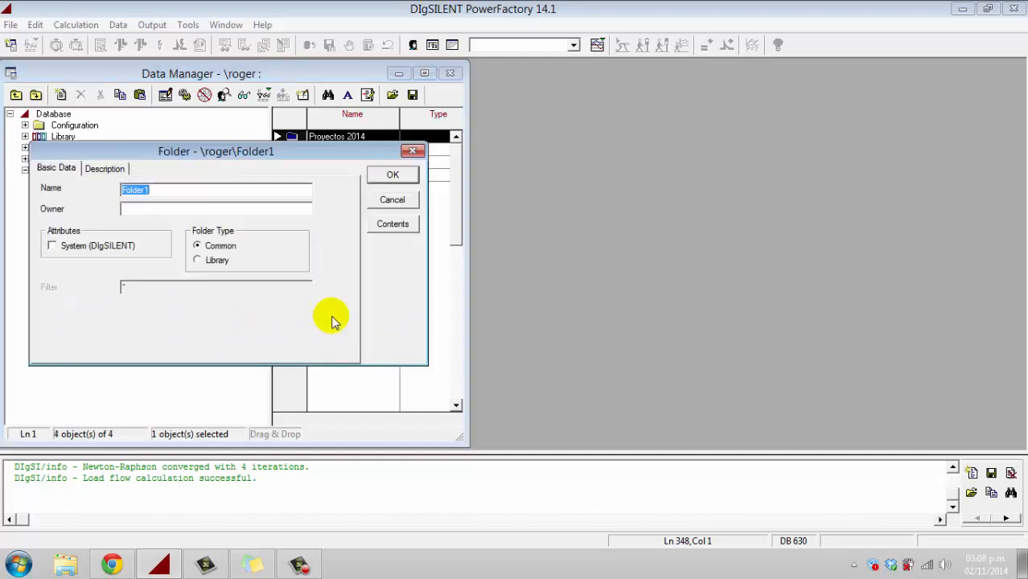
{"action": "type", "text": "Proyectos del 2015"}
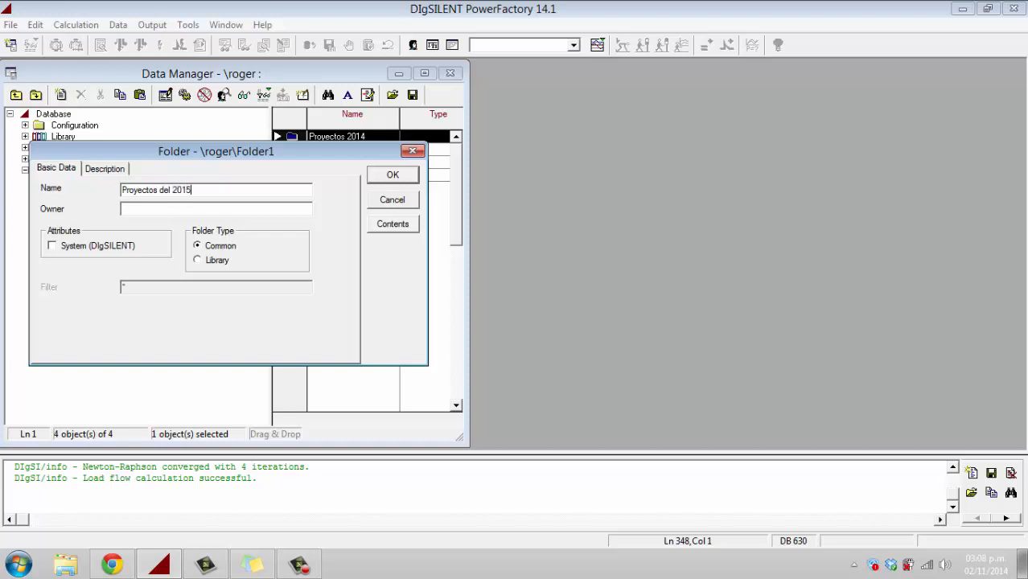
{"action": "left_click", "coordinate": [406, 178]}
{"action": "left_click", "coordinate": [119, 195]}
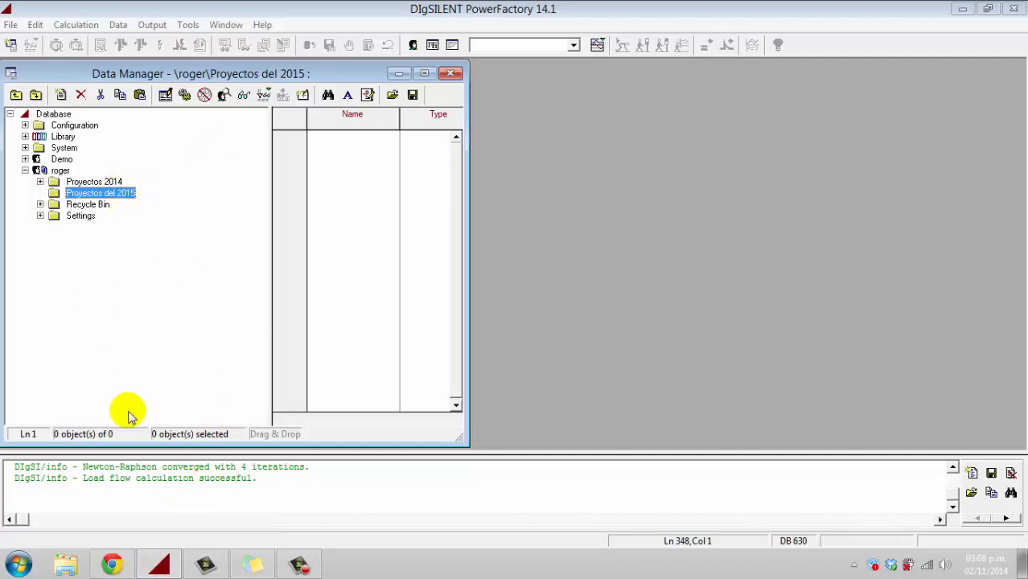
Switch to Chrome and open "Información Referencial para Estudios de Preoperatividad" in the COES site's Nuevas Instalaciones pages
{"action": "left_click", "coordinate": [120, 564]}
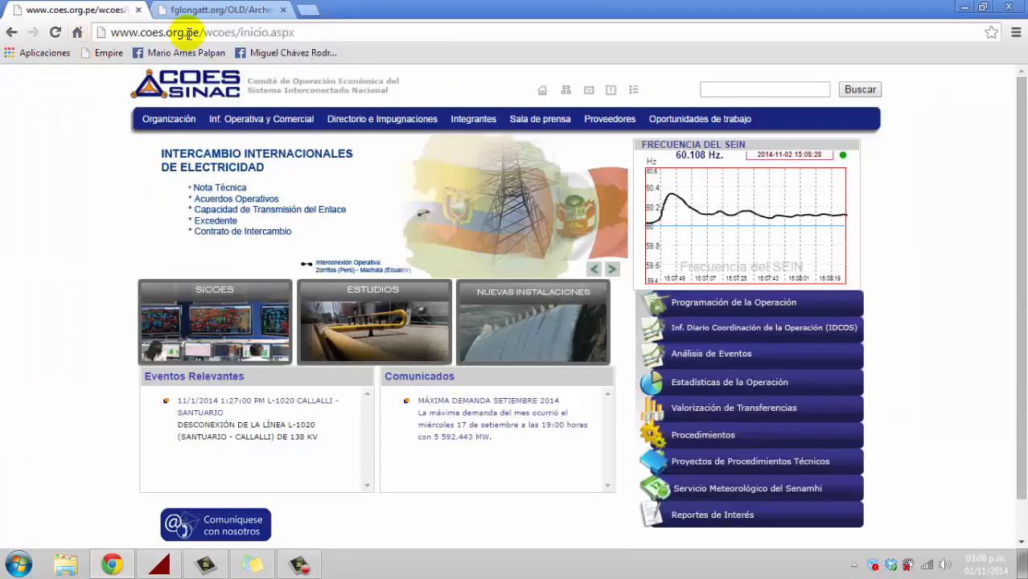
{"action": "left_click", "coordinate": [330, 34]}
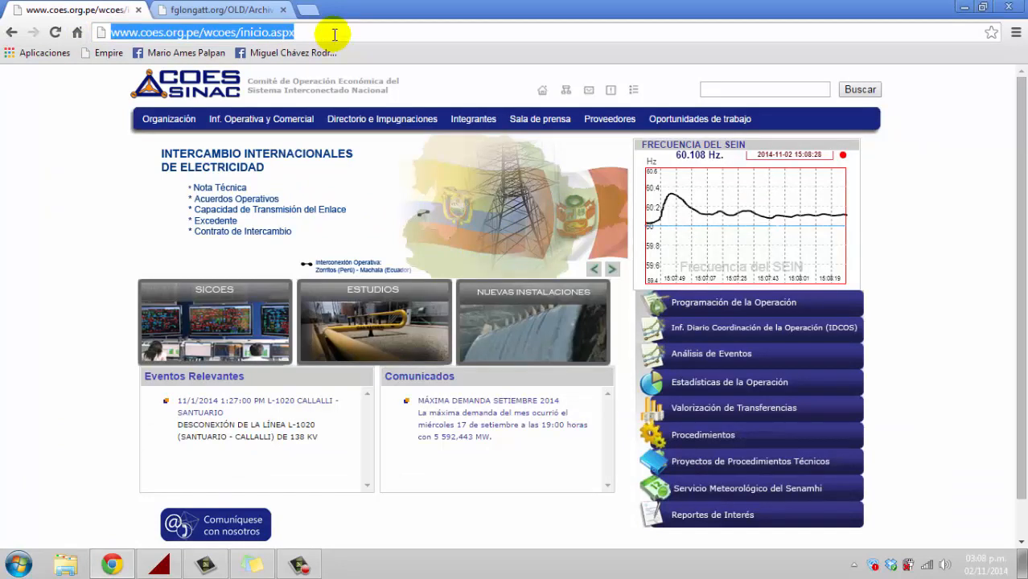
{"action": "left_click", "coordinate": [328, 35]}
{"action": "mouse_move", "coordinate": [290, 128]}
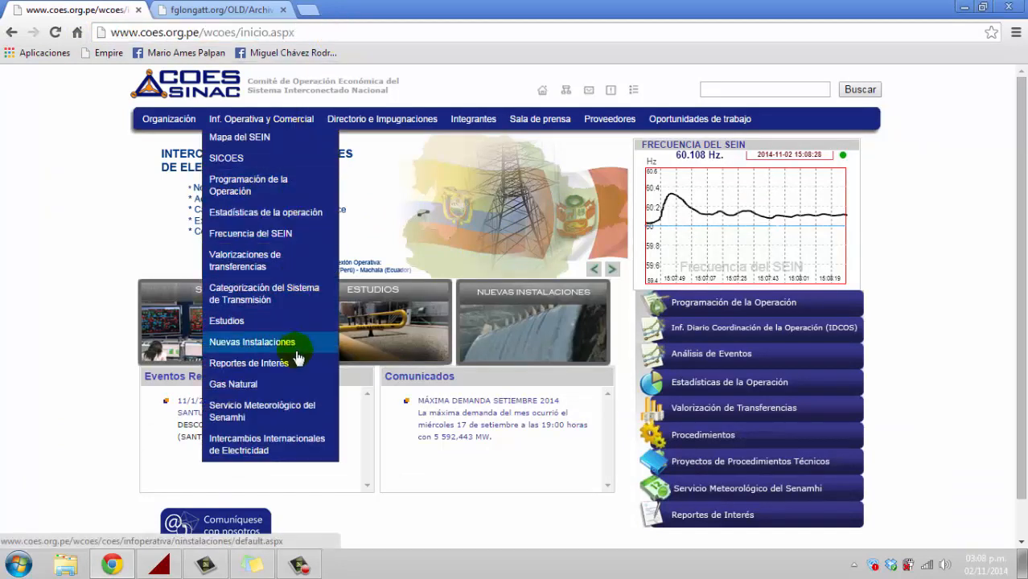
{"action": "mouse_move", "coordinate": [298, 344]}
{"action": "left_click", "coordinate": [363, 344]}
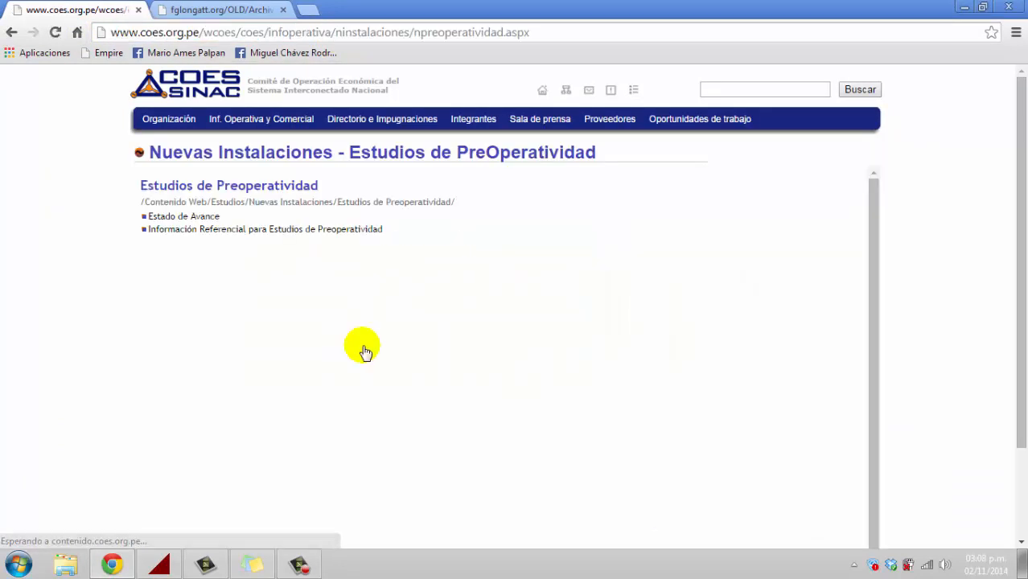
{"action": "left_click", "coordinate": [296, 233]}
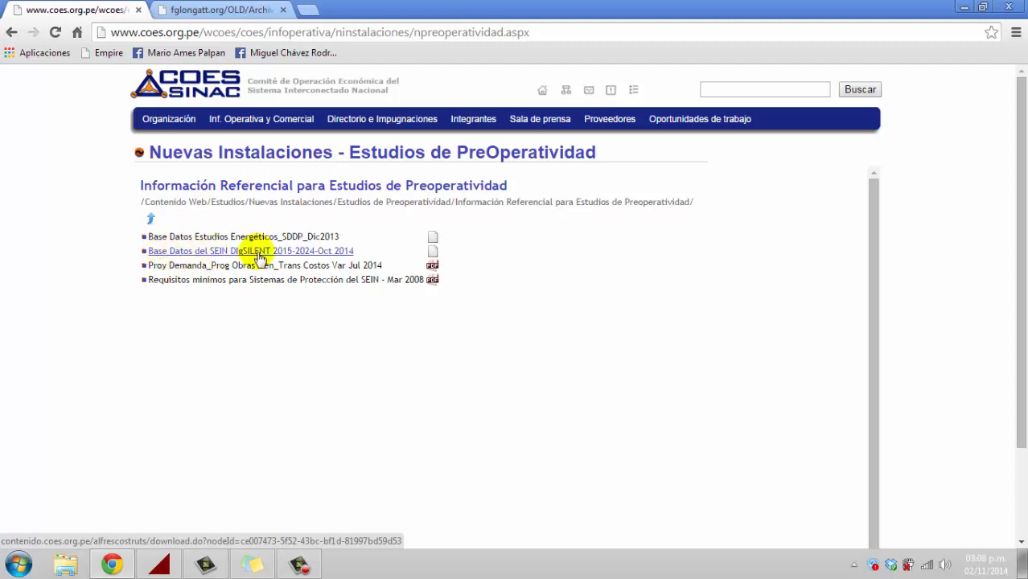
Start downloading "Base Datos del SEIN DIgSILENT 2015-2024-Oct 2014" and cancel the download
{"action": "left_click", "coordinate": [342, 252]}
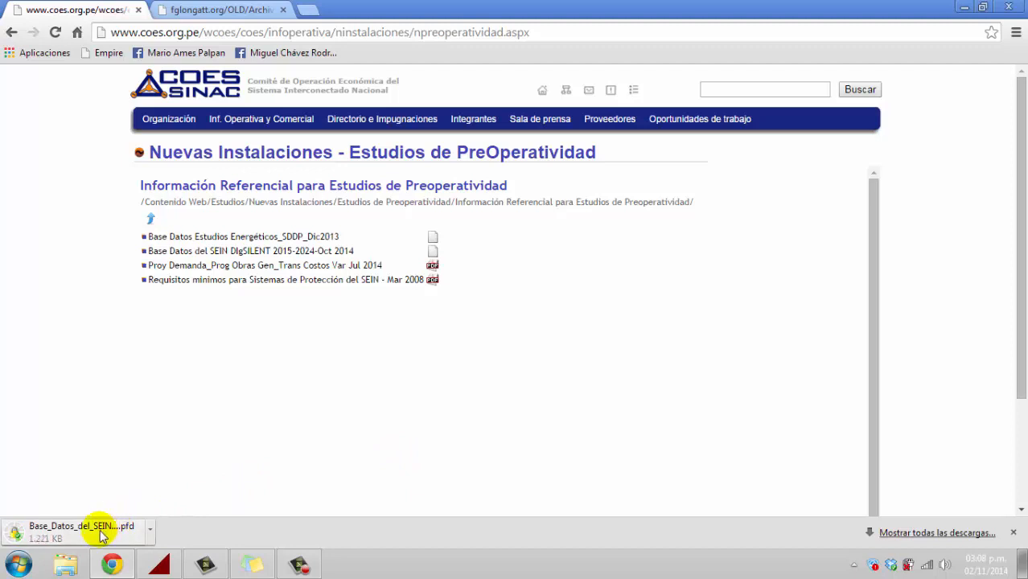
{"action": "right_click", "coordinate": [101, 533]}
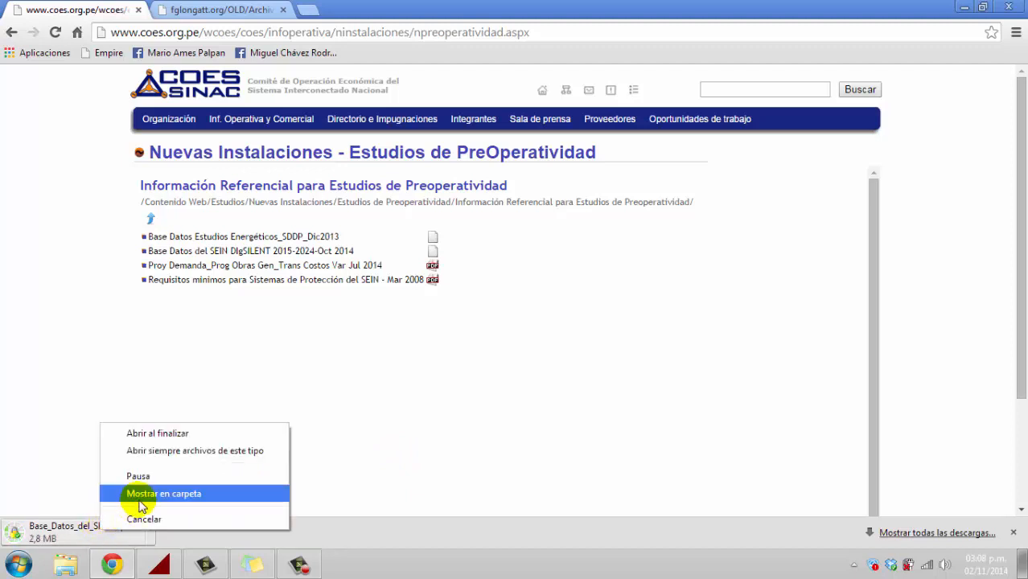
{"action": "left_click", "coordinate": [143, 519]}
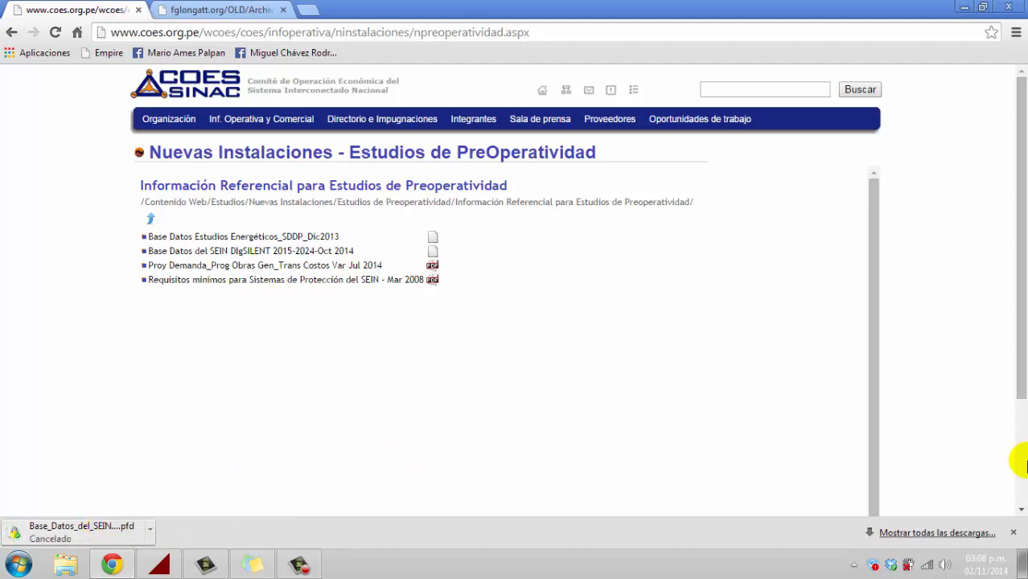
{"action": "left_click", "coordinate": [1015, 535]}
Switch back to PowerFactory and try to import Base_Datos_del_SEIN_DIgSILENT_2015-2024-Oct_2014.pfd into the Proyectos del 2015 folder
{"action": "mouse_move", "coordinate": [214, 567]}
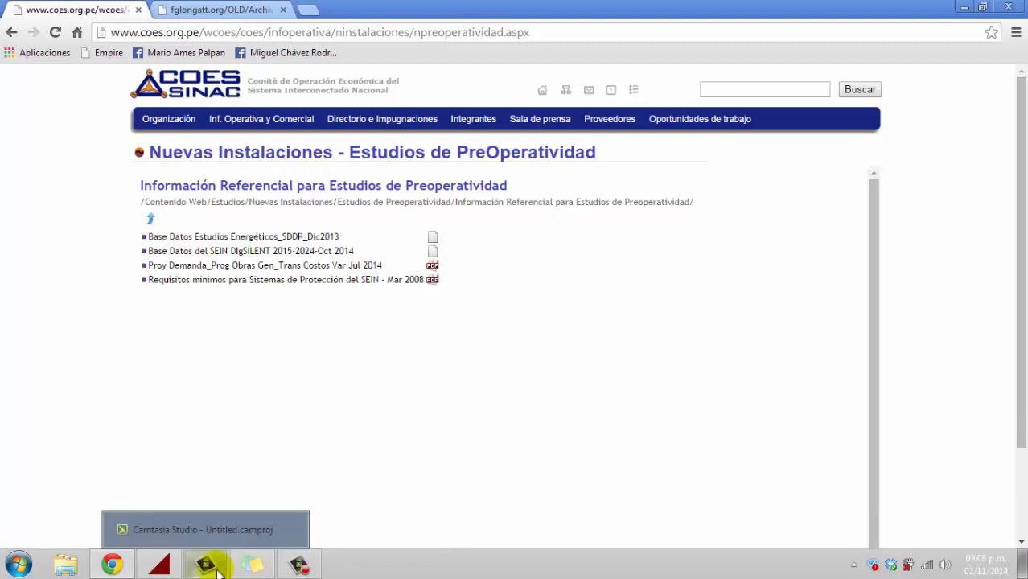
{"action": "left_click", "coordinate": [159, 565]}
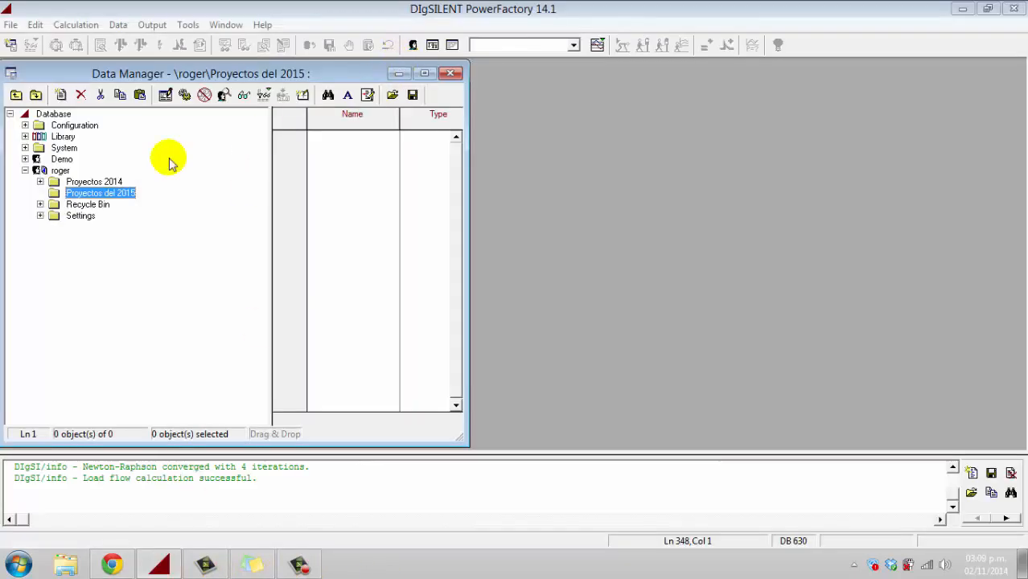
{"action": "right_click", "coordinate": [116, 197]}
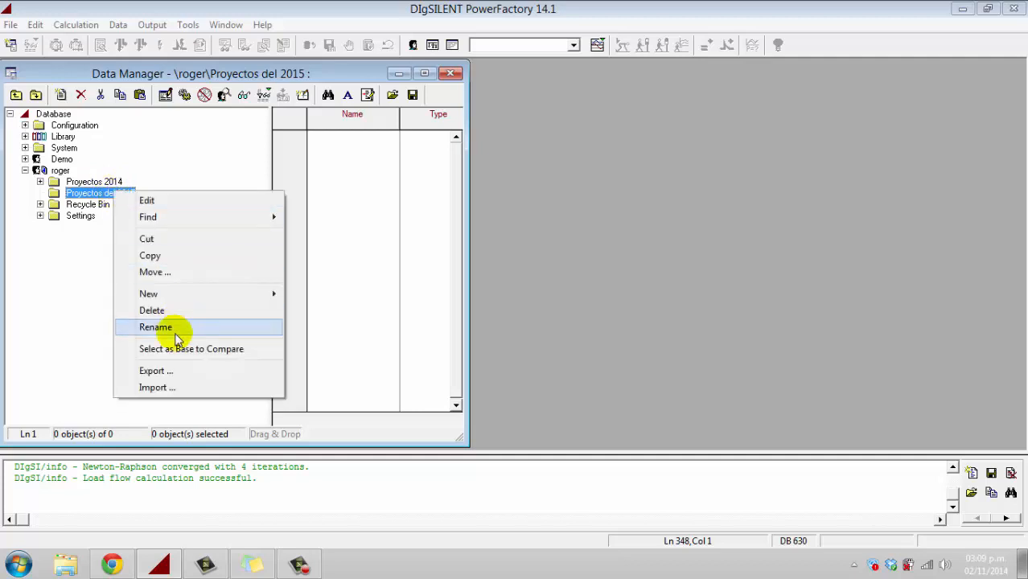
{"action": "left_click", "coordinate": [188, 387]}
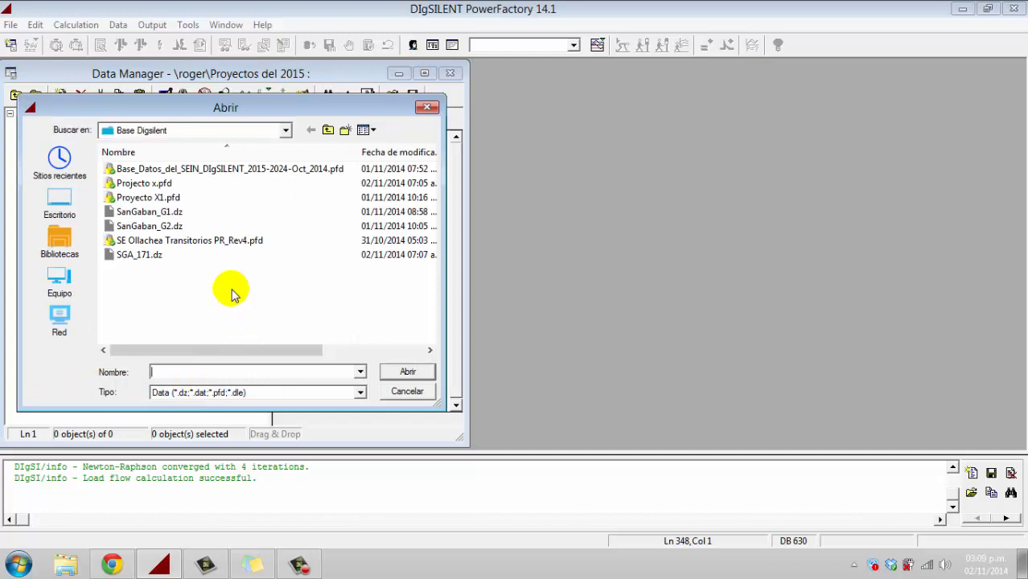
{"action": "left_click", "coordinate": [231, 169]}
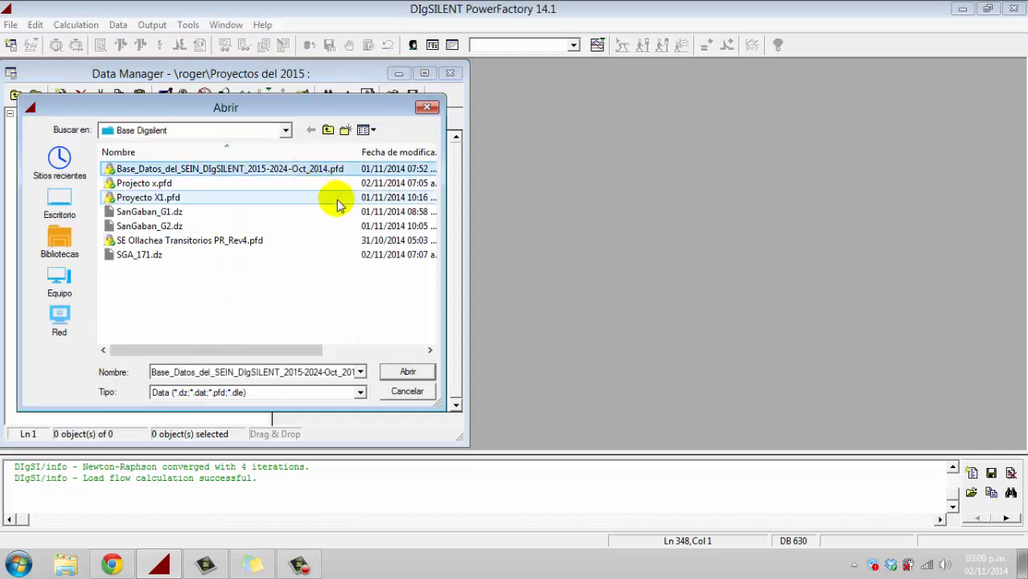
{"action": "left_click", "coordinate": [428, 108]}
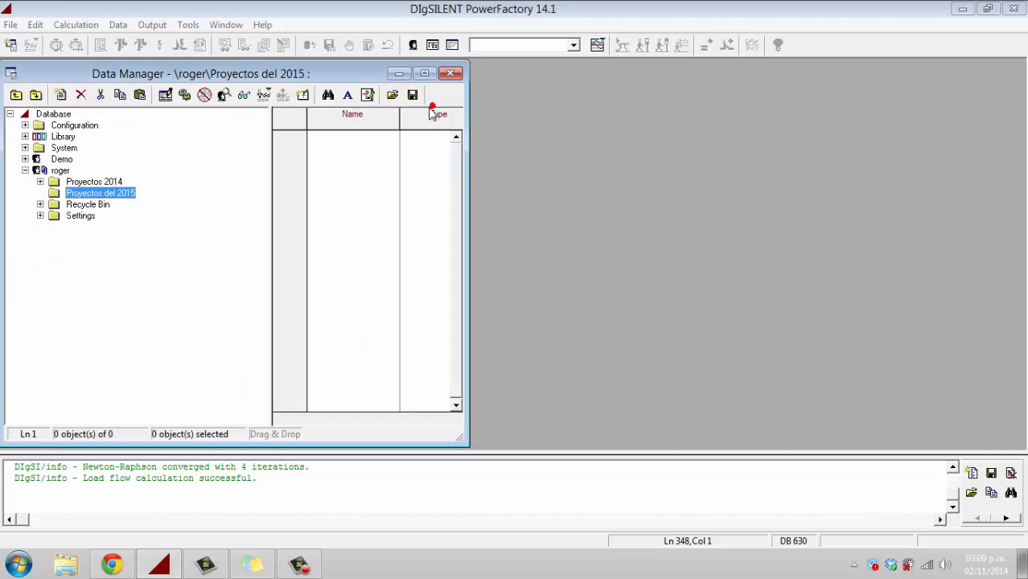
Examine the contents of the three projects stored in the Proyectos 2014 folder
{"action": "left_click", "coordinate": [41, 181]}
{"action": "left_click", "coordinate": [113, 193]}
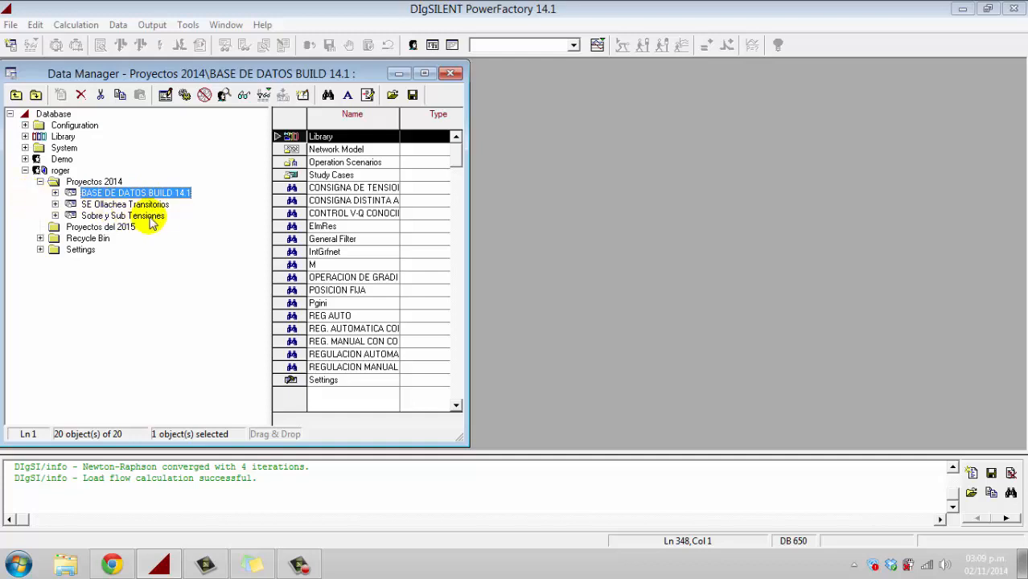
{"action": "left_click", "coordinate": [144, 205]}
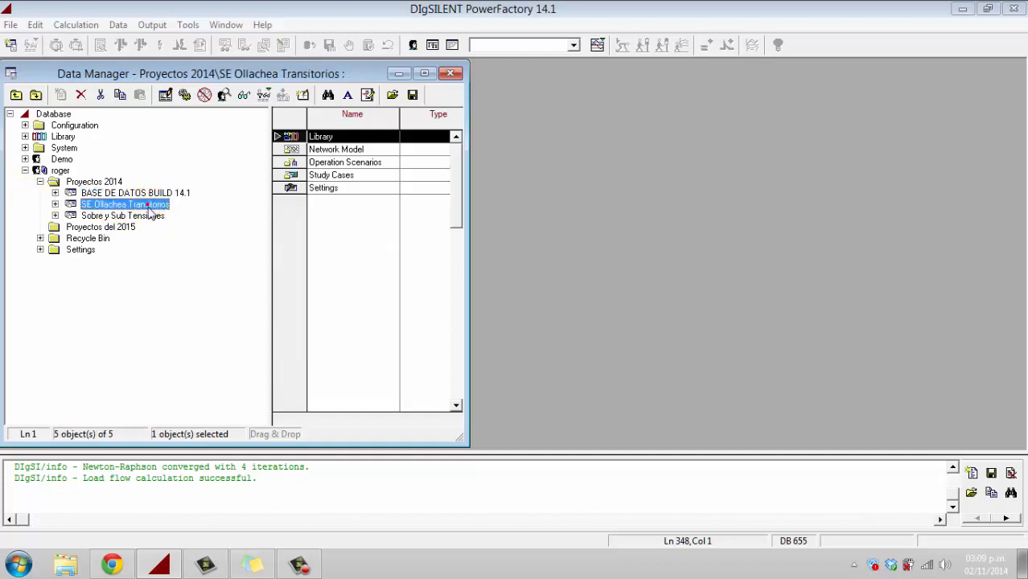
{"action": "left_click", "coordinate": [153, 216]}
{"action": "left_click", "coordinate": [149, 205]}
{"action": "left_click", "coordinate": [153, 193]}
Set up an export of the Sobre y Sub Tensiones project to the Base Digsilent folder, adding 2 to the PFD file name
{"action": "left_click", "coordinate": [152, 216]}
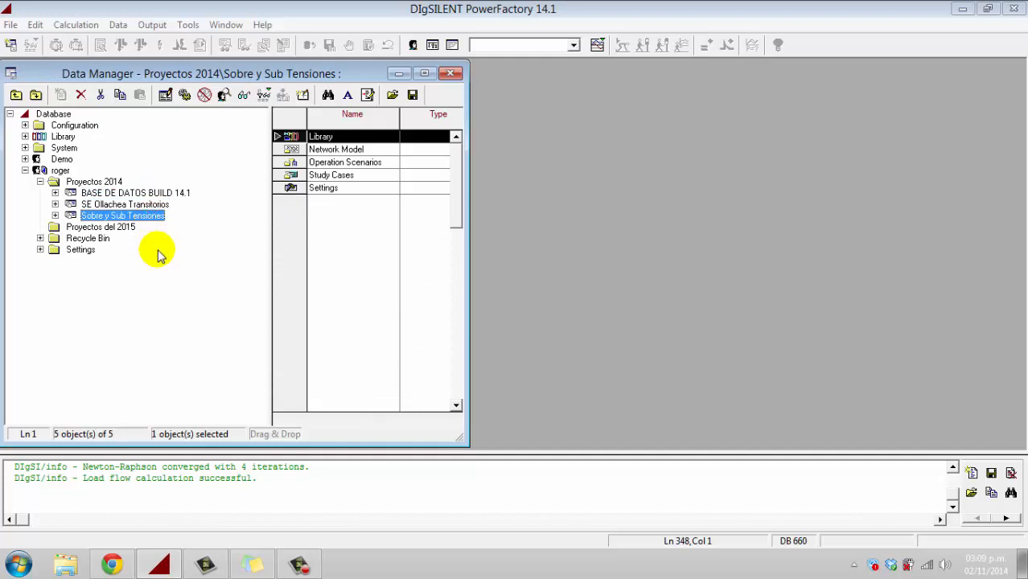
{"action": "right_click", "coordinate": [131, 219]}
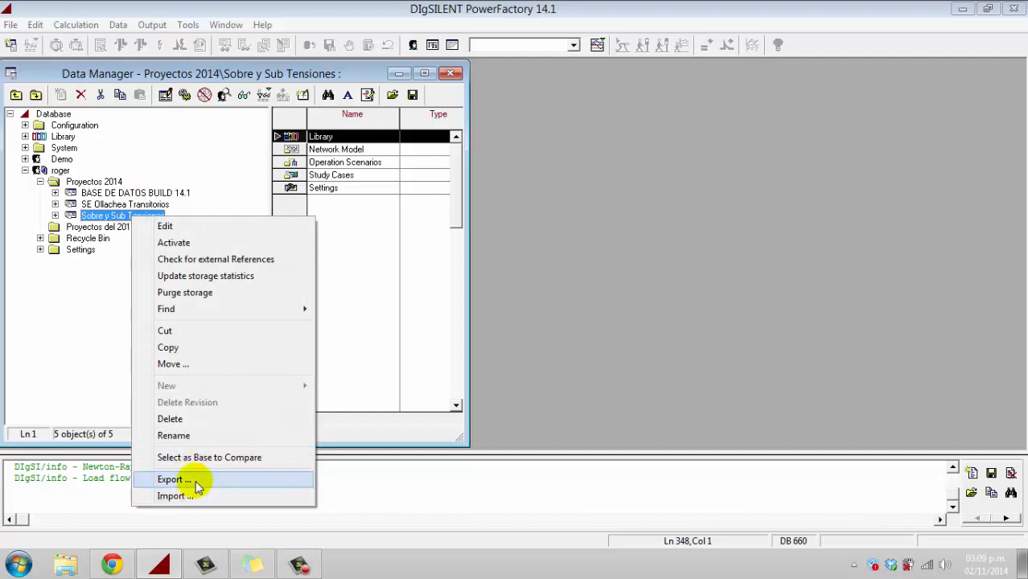
{"action": "left_click", "coordinate": [200, 480]}
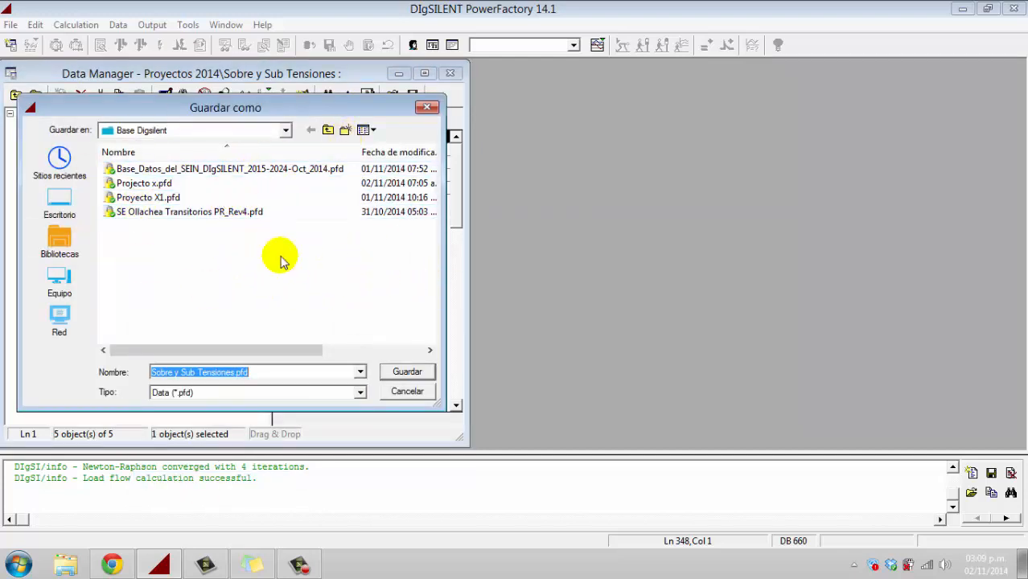
{"action": "left_click", "coordinate": [266, 375]}
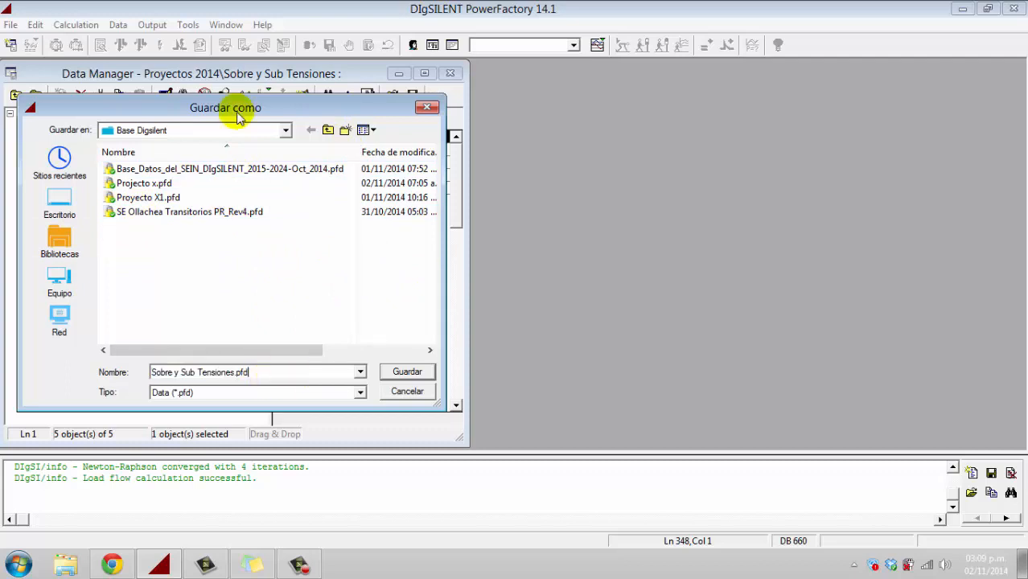
{"action": "left_click", "coordinate": [234, 373]}
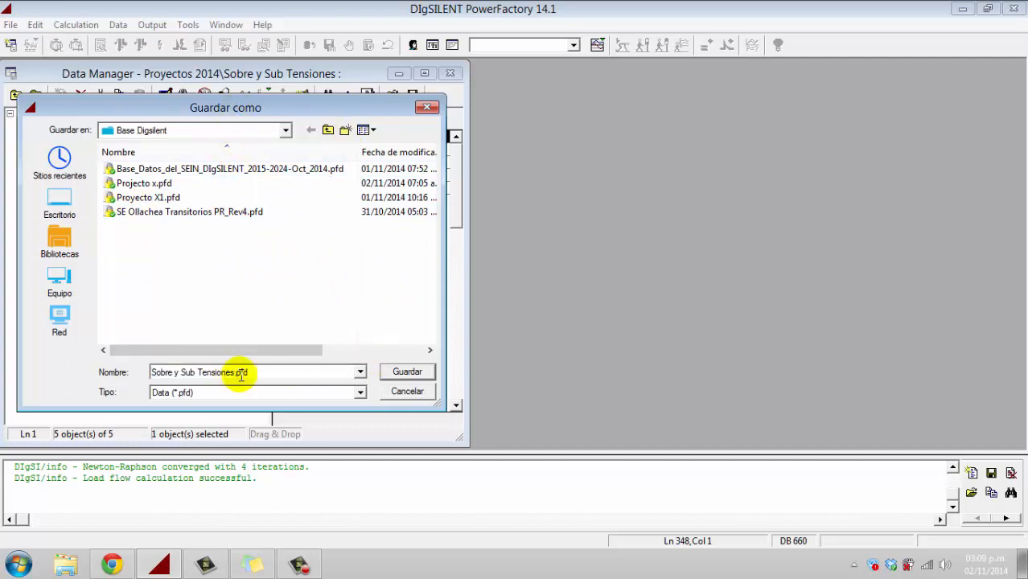
{"action": "type", "text": "2"}
{"action": "left_click", "coordinate": [400, 372]}
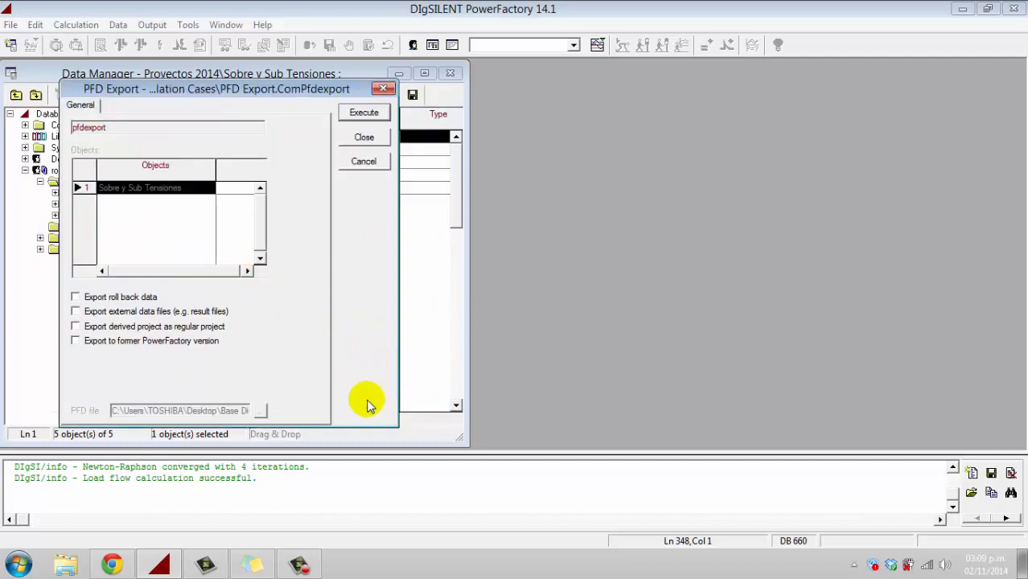
Set the export to the former PowerFactory version 14.0.524 (524) and execute it
{"action": "left_click", "coordinate": [77, 342]}
{"action": "left_click", "coordinate": [234, 360]}
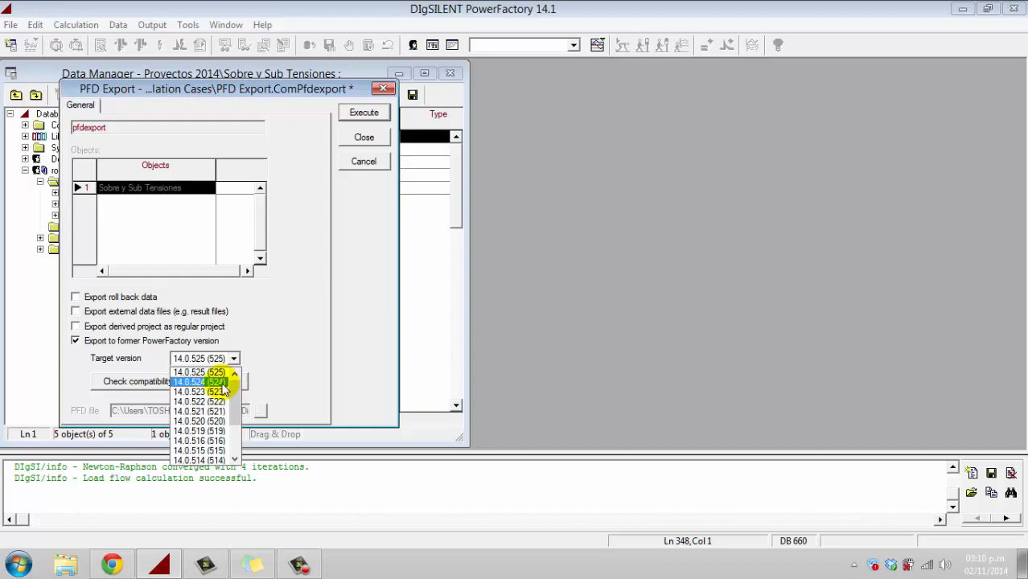
{"action": "left_click", "coordinate": [222, 383]}
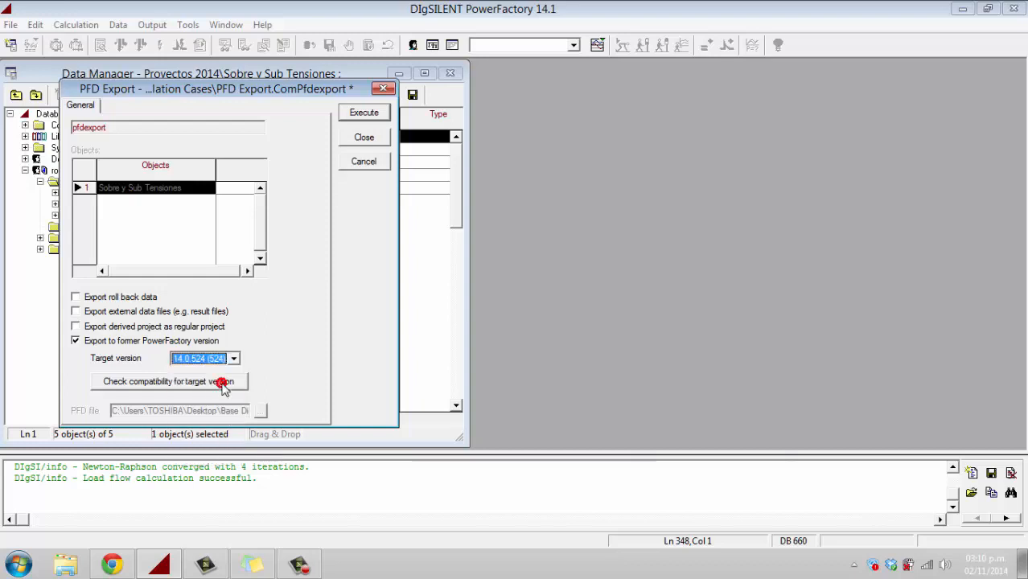
{"action": "left_click", "coordinate": [362, 115]}
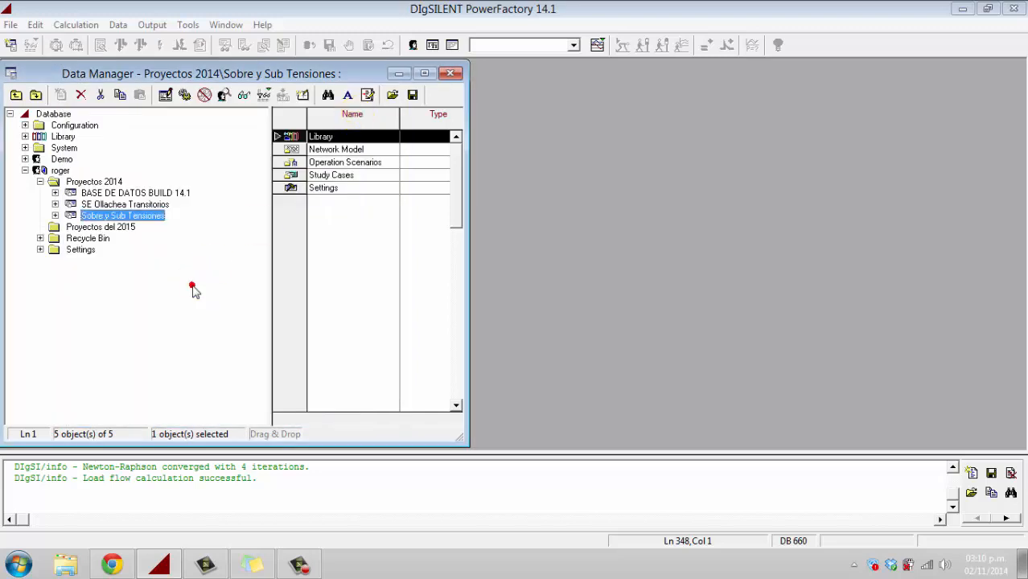
Activate the BASE DE DATOS BUILD 14.1 project in the Proyectos 2014 folder
{"action": "left_click", "coordinate": [81, 183]}
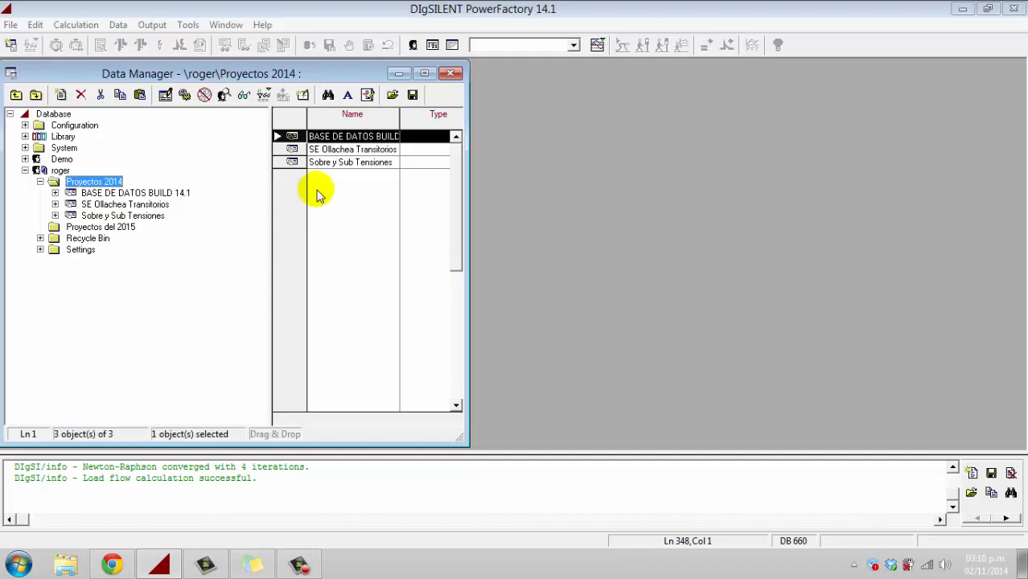
{"action": "left_click", "coordinate": [166, 196]}
{"action": "right_click", "coordinate": [167, 202]}
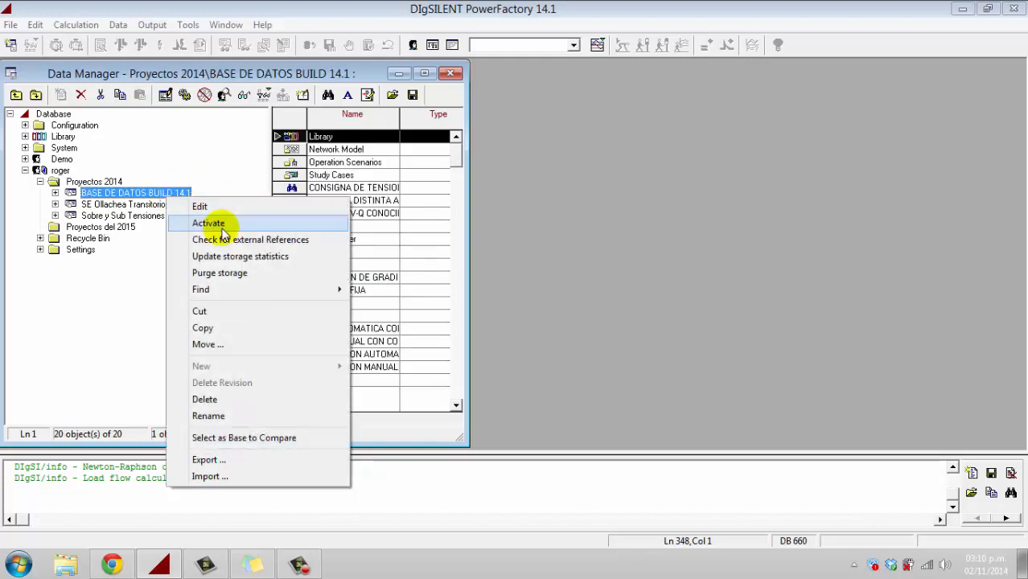
{"action": "left_click", "coordinate": [219, 221]}
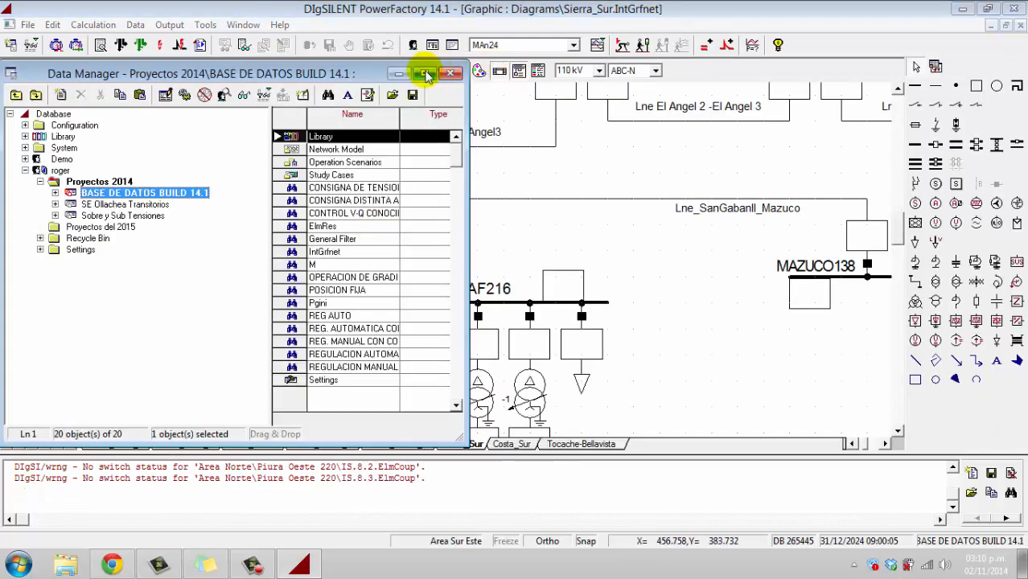
Minimize the Data Manager and examine the San Gabán generators and their busbars in the Sierra_Sur diagram
{"action": "left_click", "coordinate": [398, 74]}
{"action": "left_click", "coordinate": [531, 241]}
{"action": "scroll", "coordinate": [528, 244], "scroll_direction": "up", "scroll_amount": 4}
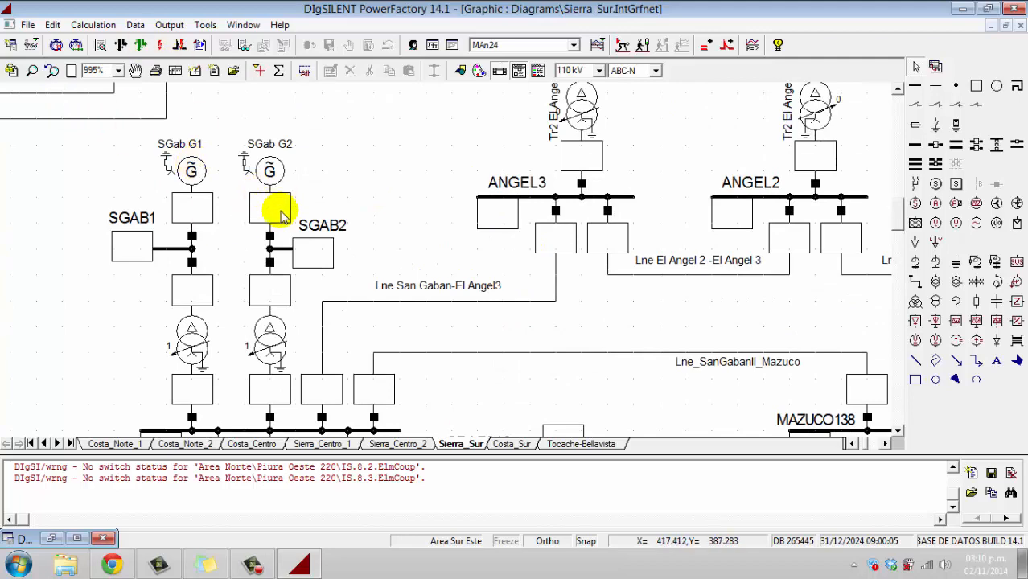
{"action": "scroll", "coordinate": [271, 237], "scroll_direction": "down", "scroll_amount": 1}
{"action": "scroll", "coordinate": [241, 281], "scroll_direction": "down", "scroll_amount": 3}
{"action": "scroll", "coordinate": [242, 277], "scroll_direction": "down", "scroll_amount": 1}
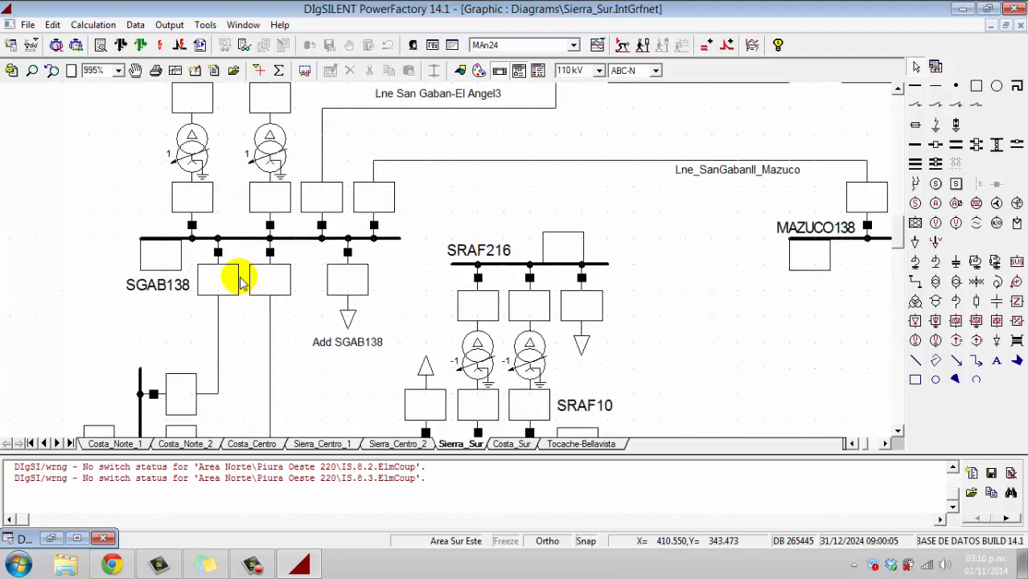
{"action": "scroll", "coordinate": [264, 334], "scroll_direction": "down", "scroll_amount": 1}
{"action": "scroll", "coordinate": [265, 334], "scroll_direction": "up", "scroll_amount": 5}
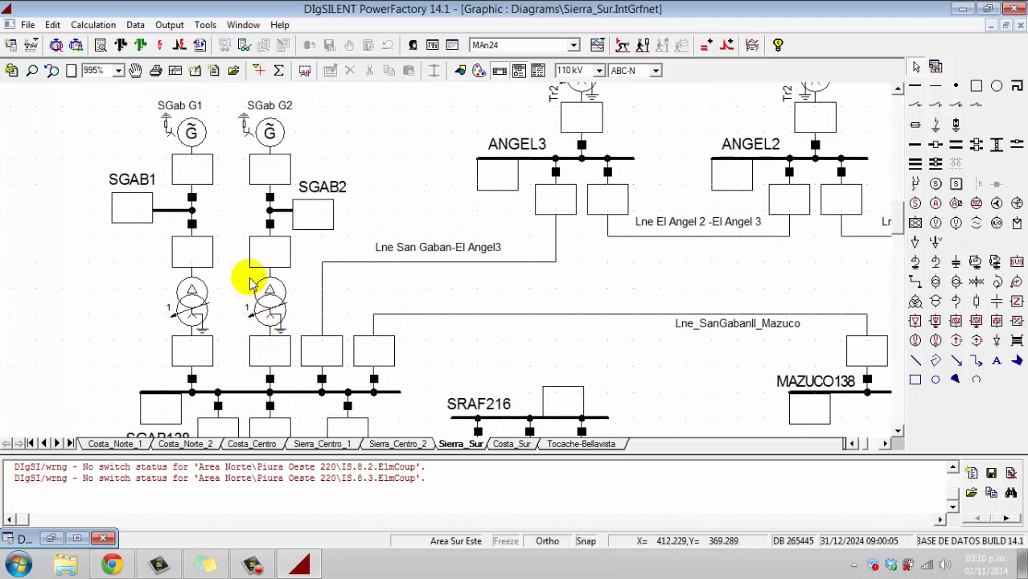
{"action": "scroll", "coordinate": [252, 265], "scroll_direction": "up", "scroll_amount": 1}
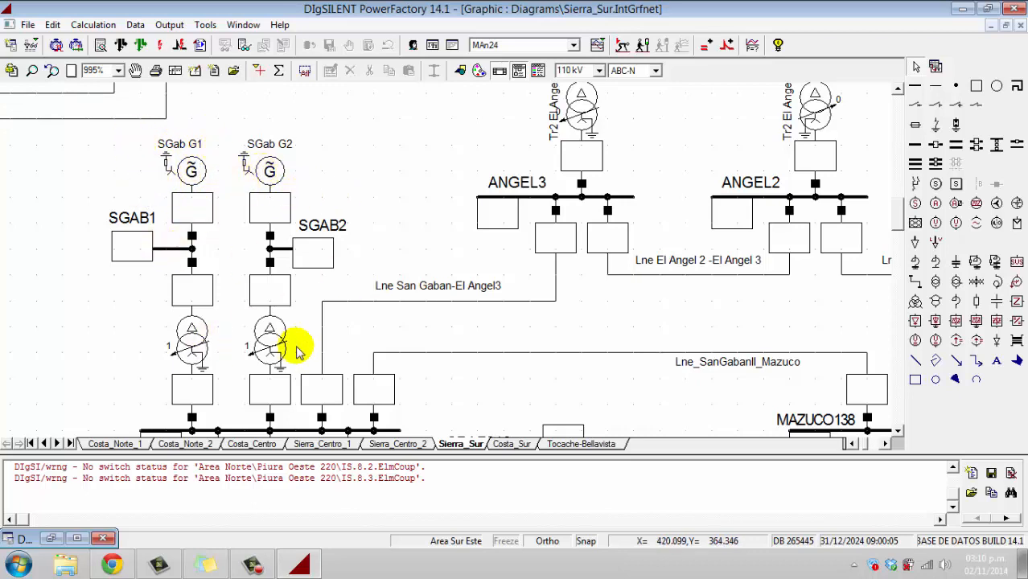
{"action": "scroll", "coordinate": [296, 351], "scroll_direction": "down", "scroll_amount": 1}
{"action": "scroll", "coordinate": [295, 351], "scroll_direction": "up", "scroll_amount": 1}
{"action": "scroll", "coordinate": [293, 348], "scroll_direction": "down", "scroll_amount": 1}
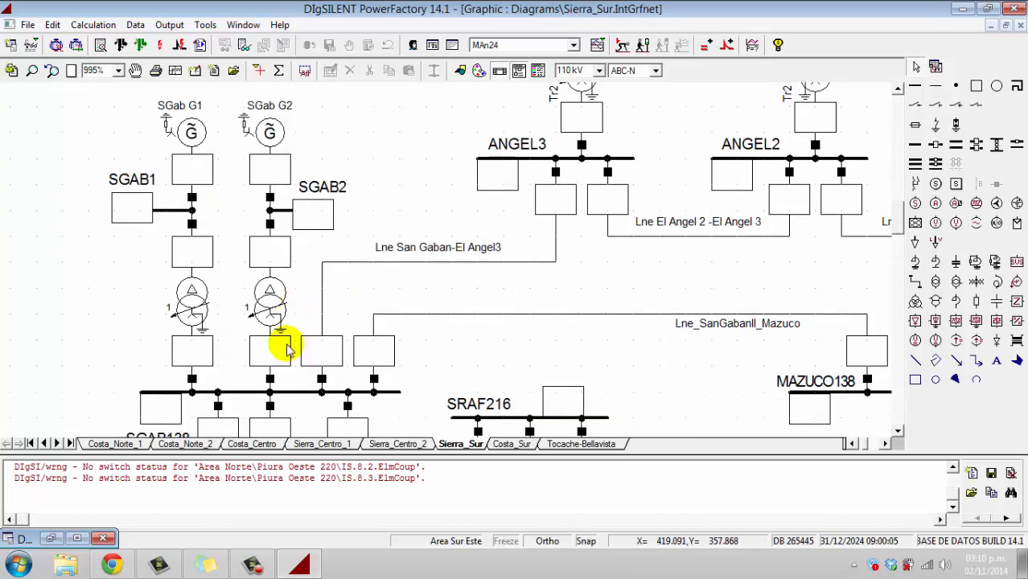
List the synchronous machine types of the active project and select the SanGaban_G1 type
{"action": "left_click", "coordinate": [31, 48]}
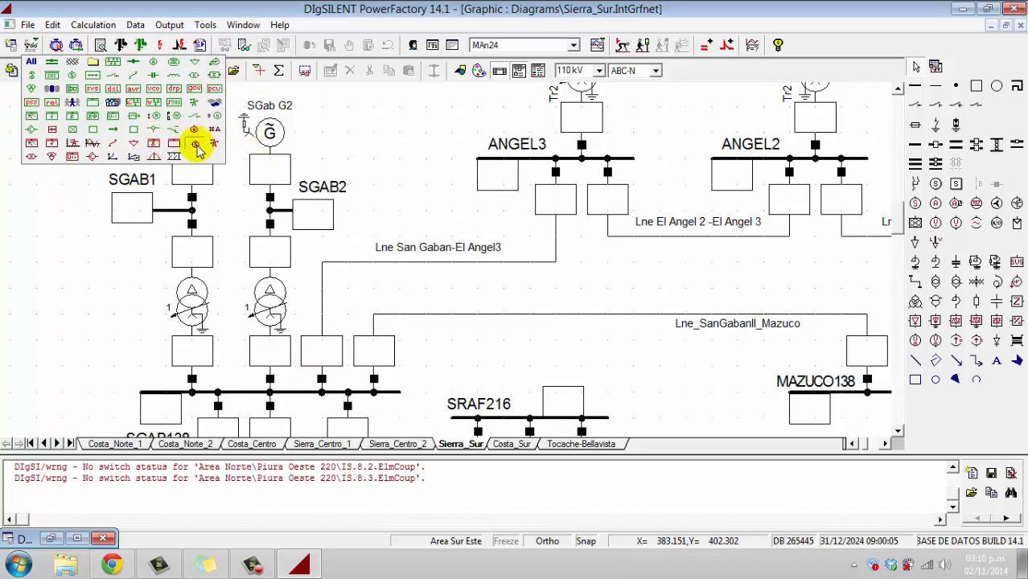
{"action": "left_click", "coordinate": [196, 147]}
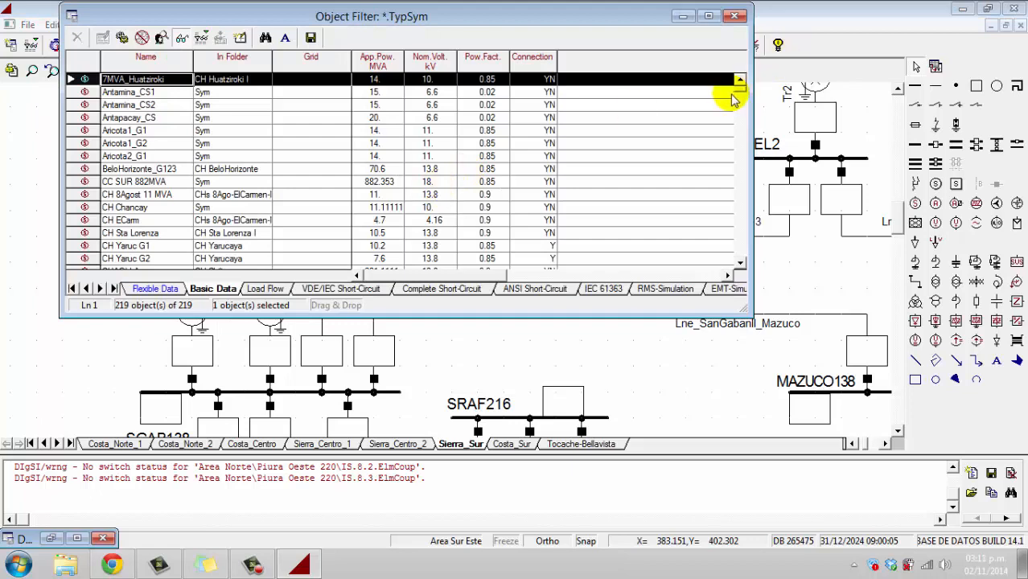
{"action": "left_click_drag", "start_coordinate": [738, 87], "coordinate": [712, 222]}
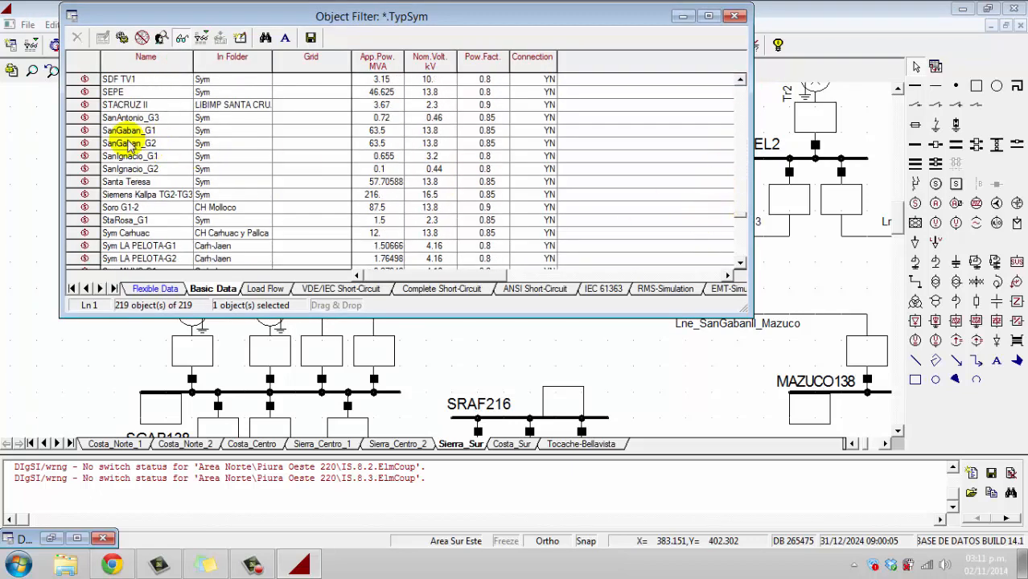
{"action": "left_click", "coordinate": [81, 131]}
{"action": "left_click", "coordinate": [90, 143]}
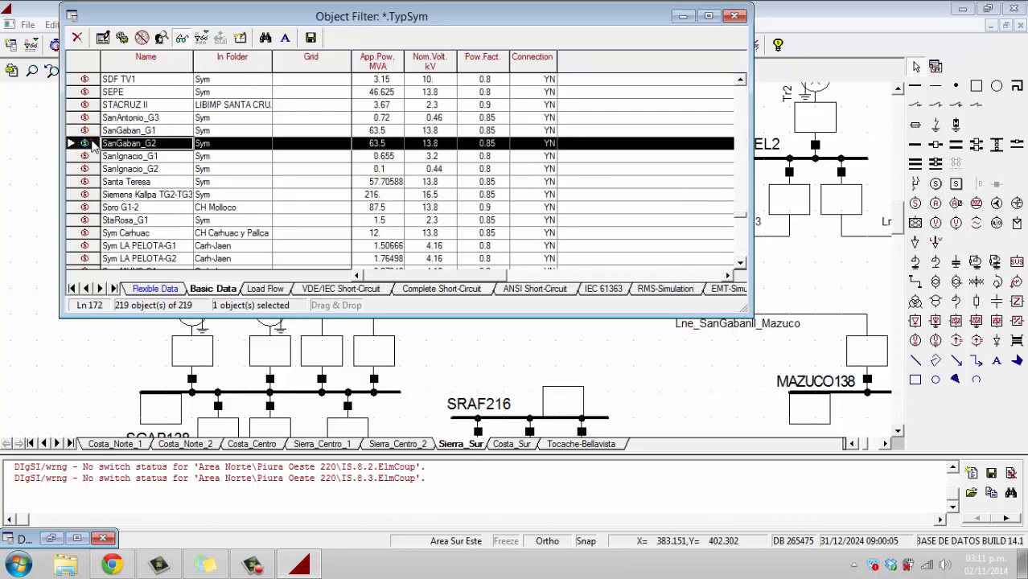
{"action": "left_click", "coordinate": [90, 131]}
{"action": "left_click", "coordinate": [90, 143]}
{"action": "left_click", "coordinate": [90, 131]}
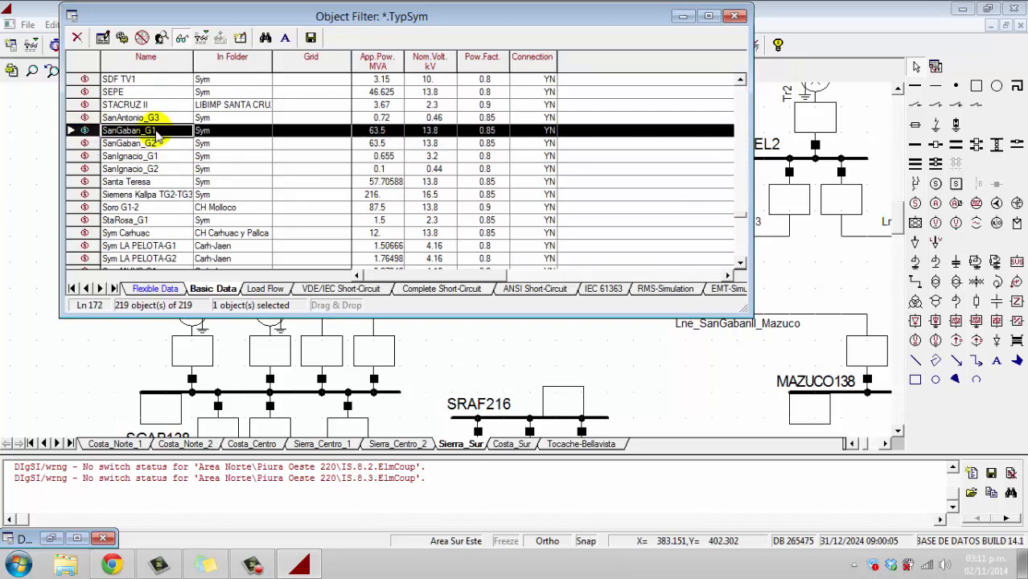
Start exporting the SanGaban_G1 type as a .dz file, cancel the save and close the type list
{"action": "left_click", "coordinate": [312, 40]}
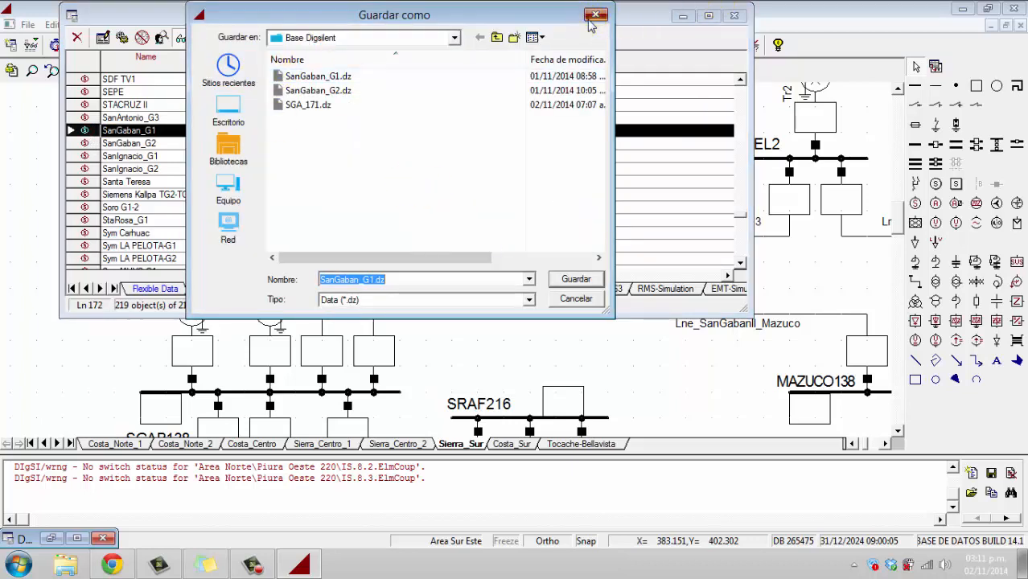
{"action": "left_click", "coordinate": [596, 15]}
{"action": "left_click", "coordinate": [734, 15]}
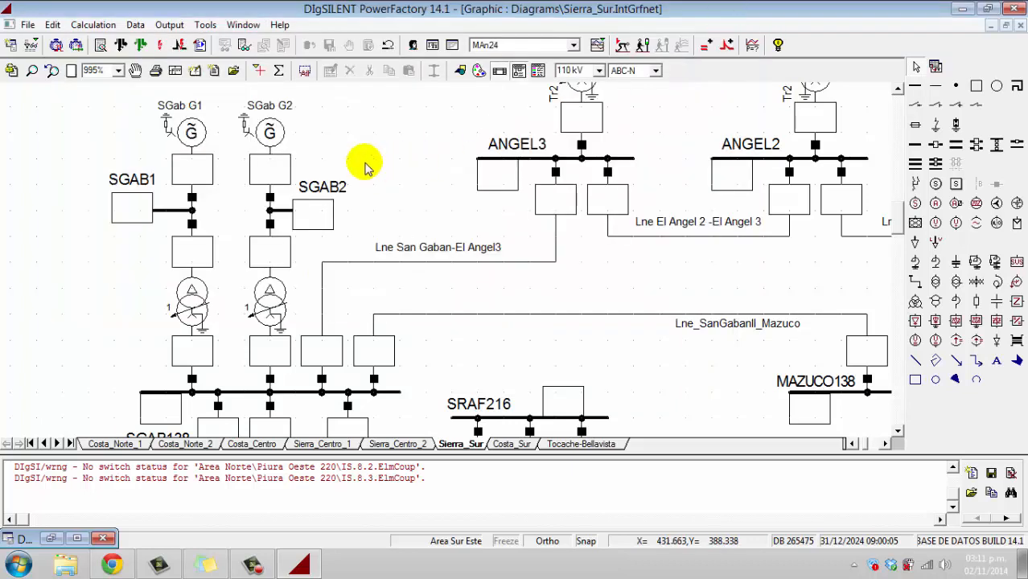
Inspect which type is assigned to generator SGab G1 in its basic data, and close its properties
{"action": "double_click", "coordinate": [191, 131]}
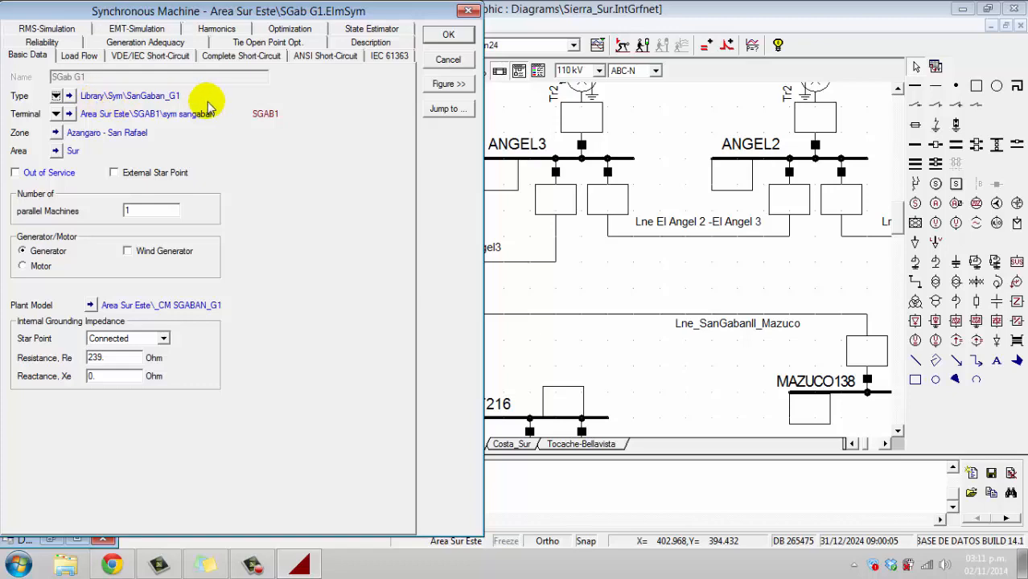
{"action": "left_click", "coordinate": [471, 13]}
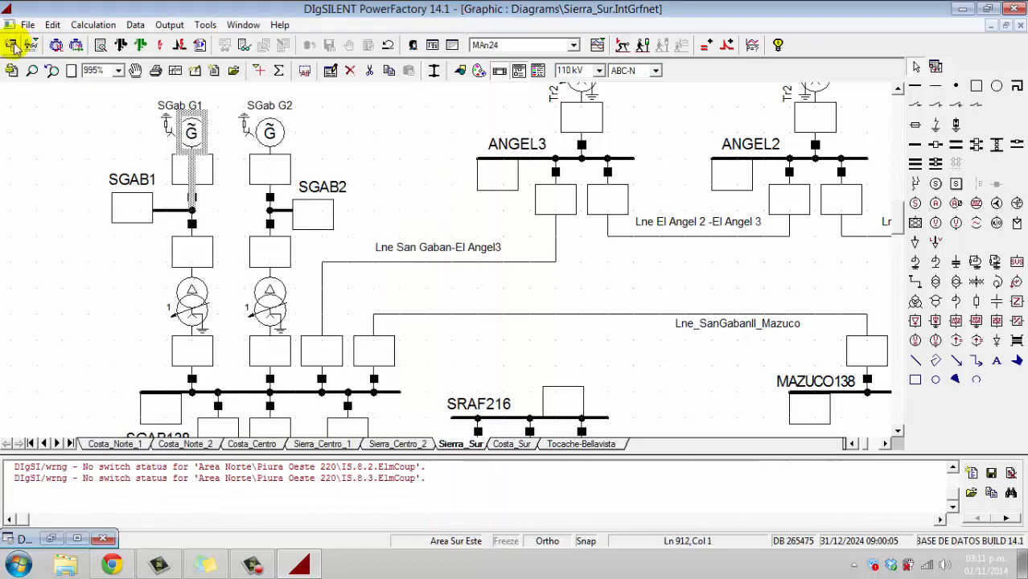
Deactivate the BASE DE DATOS BUILD 14.1 project in the Proyectos 2014 folder
{"action": "left_click", "coordinate": [9, 44]}
{"action": "left_click", "coordinate": [122, 172]}
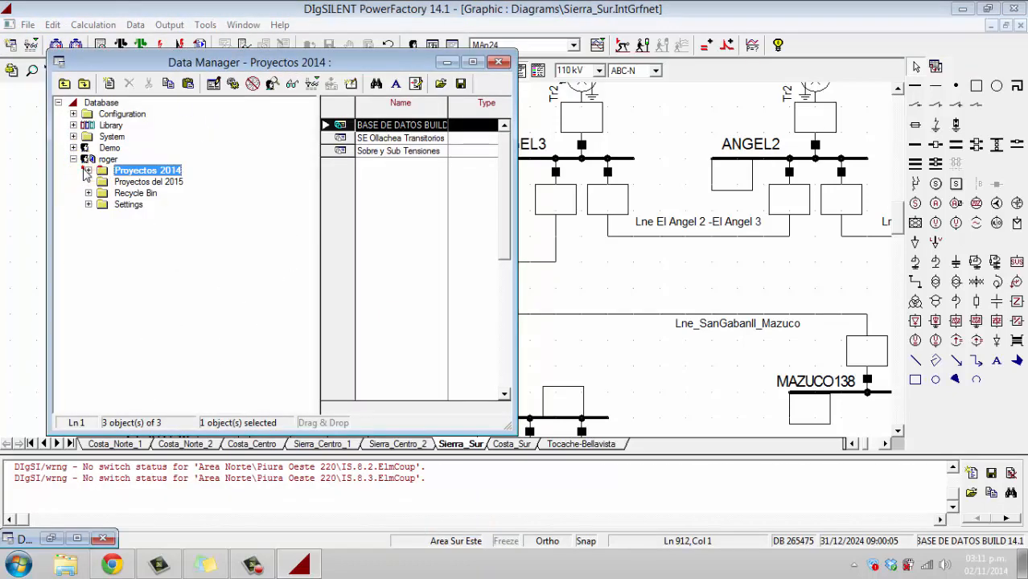
{"action": "left_click", "coordinate": [88, 172]}
{"action": "left_click", "coordinate": [158, 184]}
{"action": "right_click", "coordinate": [156, 180]}
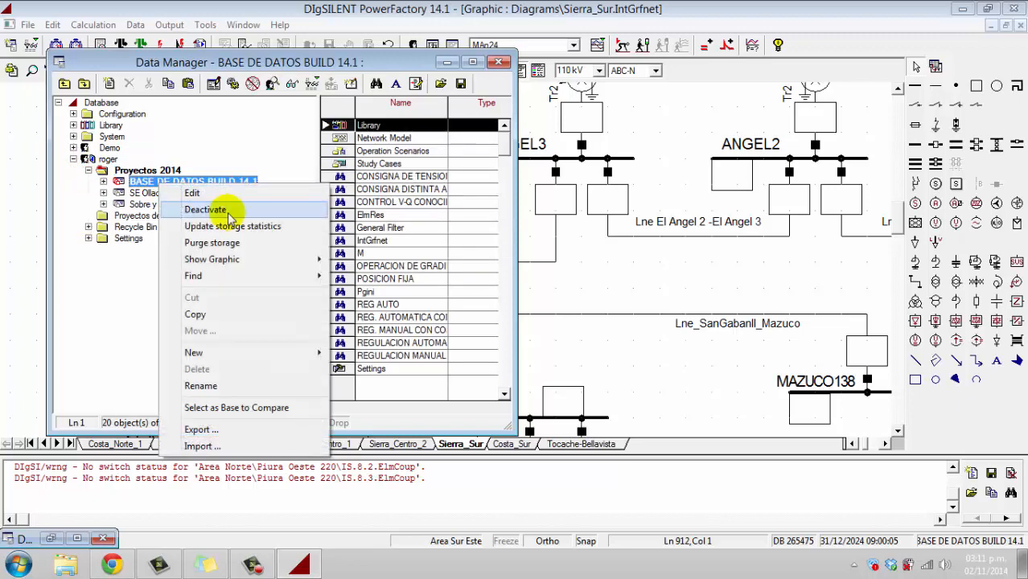
{"action": "left_click", "coordinate": [215, 210]}
Open the Sym folder within the nested Library of the BASE DE DATOS BUILD 14.1 project
{"action": "left_click", "coordinate": [103, 182]}
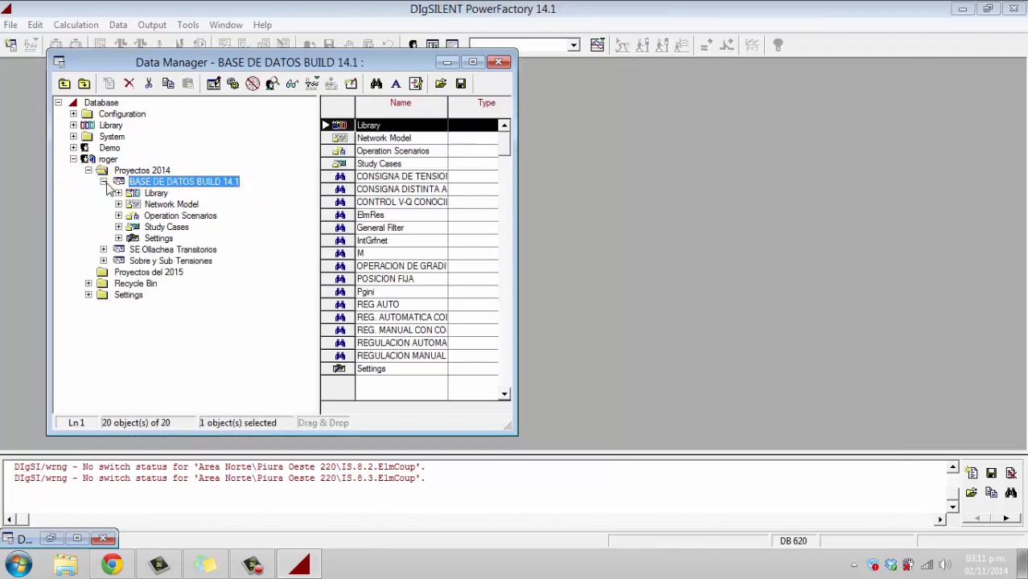
{"action": "left_click", "coordinate": [119, 193]}
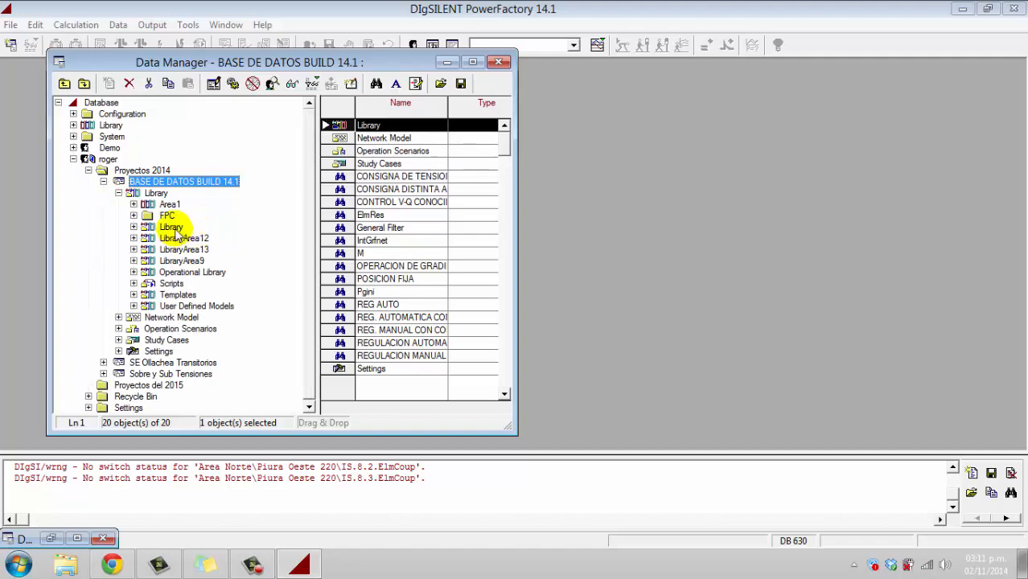
{"action": "left_click", "coordinate": [169, 227]}
{"action": "left_click", "coordinate": [133, 226]}
{"action": "left_click_drag", "start_coordinate": [312, 159], "coordinate": [312, 341]}
{"action": "left_click", "coordinate": [161, 295]}
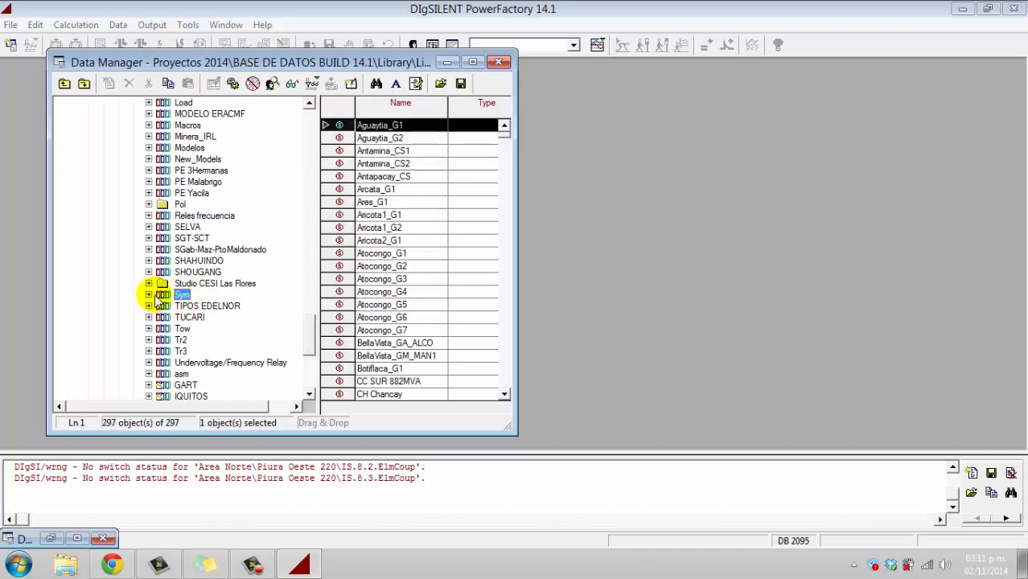
Find the SanGaban_G1 type in the Sym folder, start exporting it as a PFD file, and cancel the save
{"action": "left_click_drag", "start_coordinate": [504, 131], "coordinate": [510, 317]}
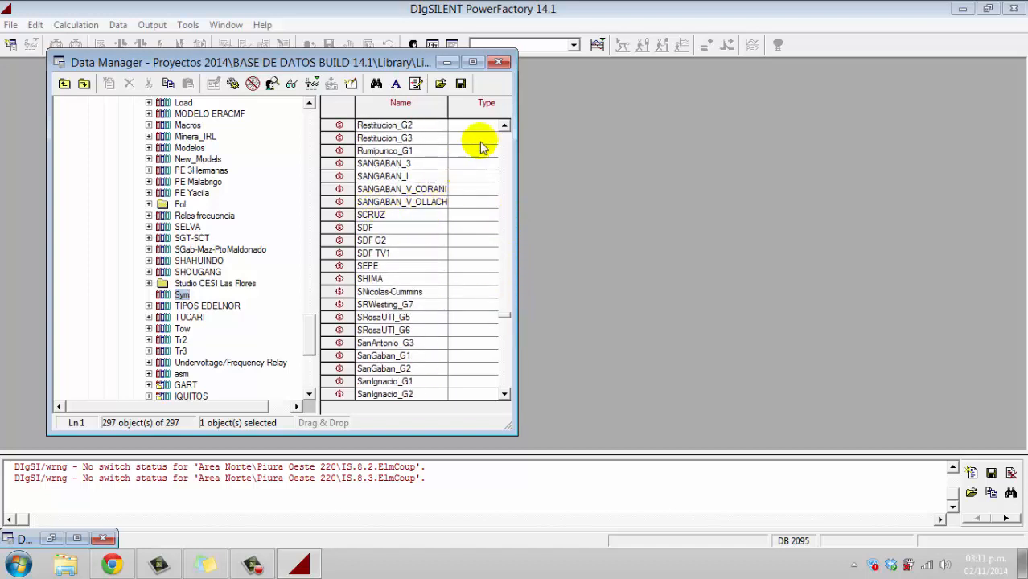
{"action": "left_click_drag", "start_coordinate": [504, 128], "coordinate": [504, 127]}
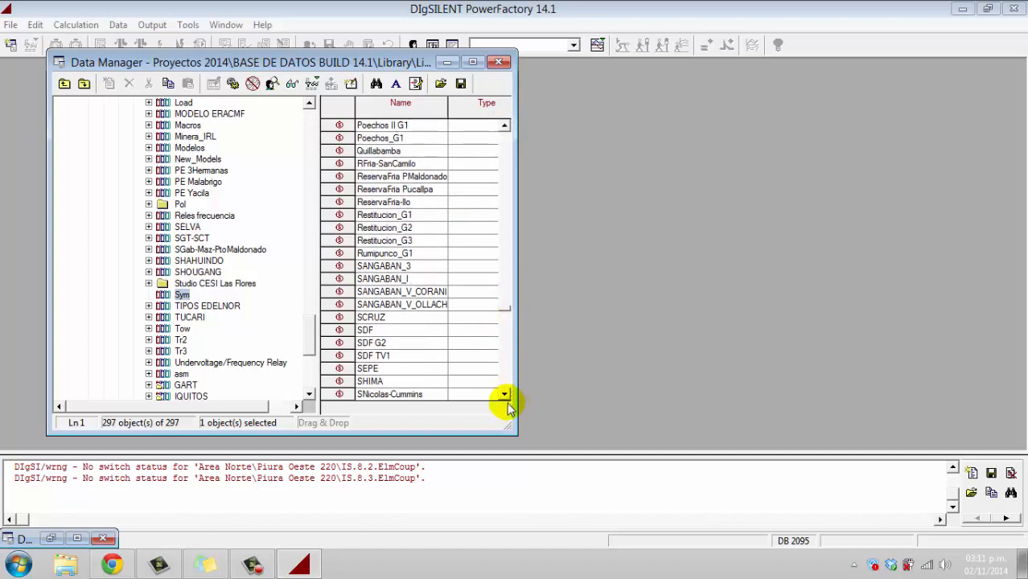
{"action": "left_click_drag", "start_coordinate": [505, 394], "coordinate": [505, 400]}
{"action": "left_click", "coordinate": [333, 304]}
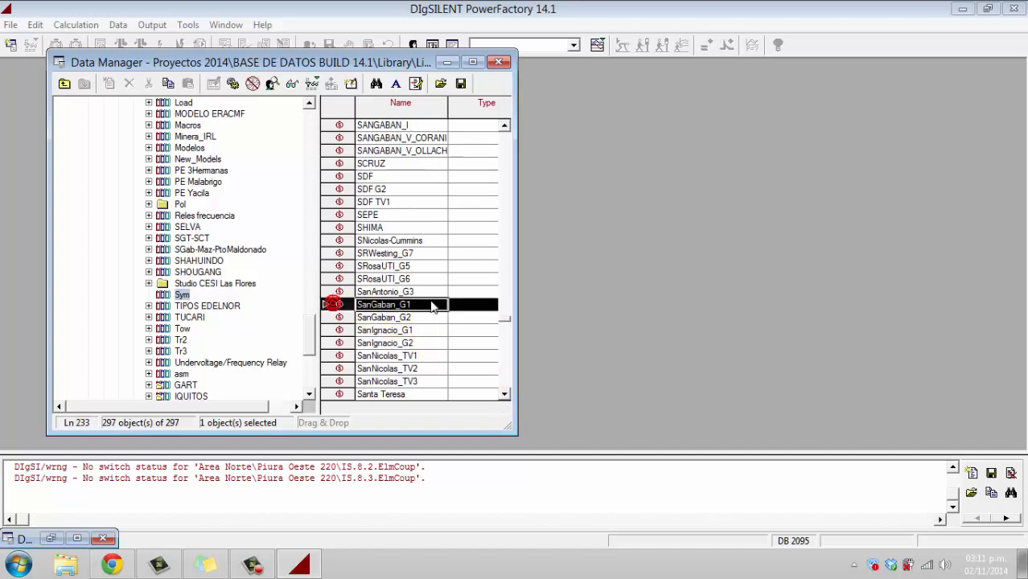
{"action": "left_click", "coordinate": [342, 318]}
{"action": "left_click", "coordinate": [343, 305]}
{"action": "left_click", "coordinate": [343, 318]}
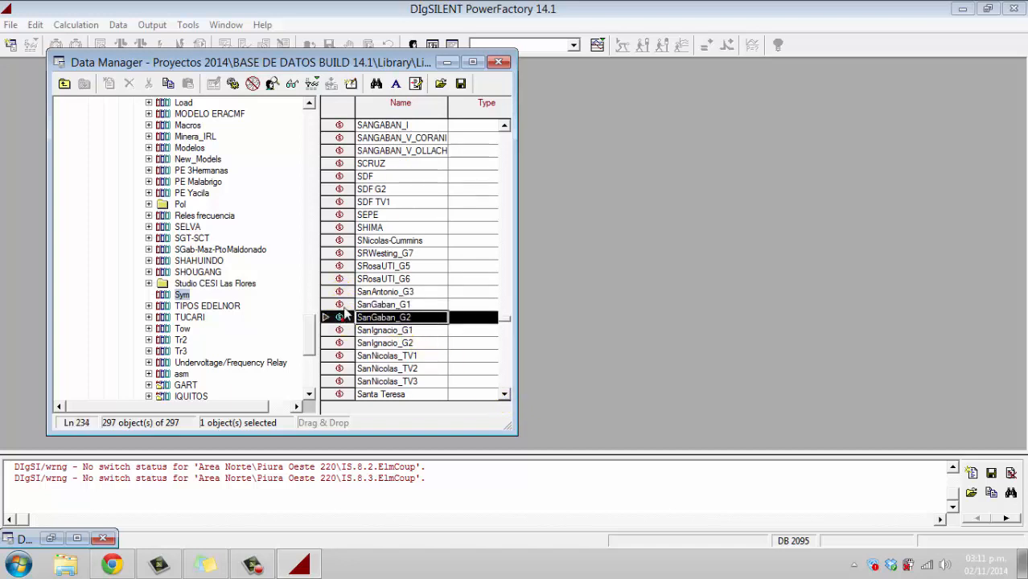
{"action": "left_click", "coordinate": [344, 302]}
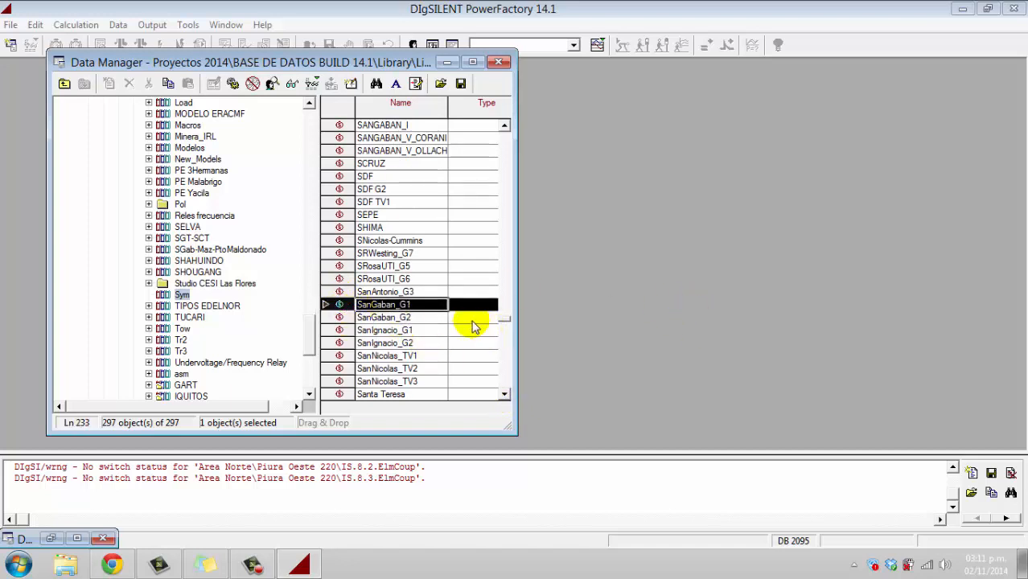
{"action": "left_click", "coordinate": [460, 83]}
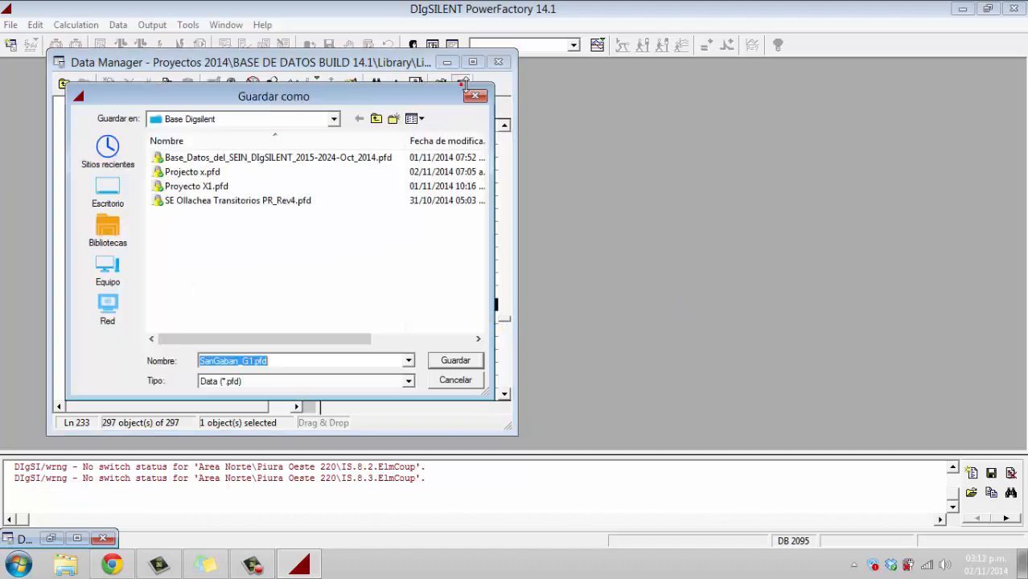
{"action": "left_click", "coordinate": [477, 97]}
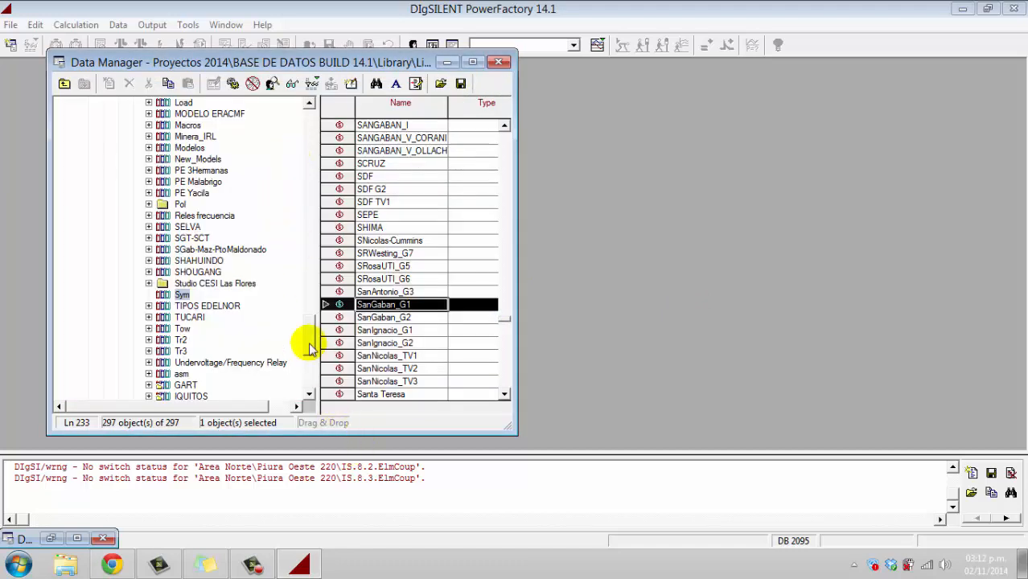
Start an import on the Proyectos 2014 folder and load SanGaban_G1.dz from the Base Digsilent folder
{"action": "left_click_drag", "start_coordinate": [306, 342], "coordinate": [325, 153]}
{"action": "left_click", "coordinate": [134, 135]}
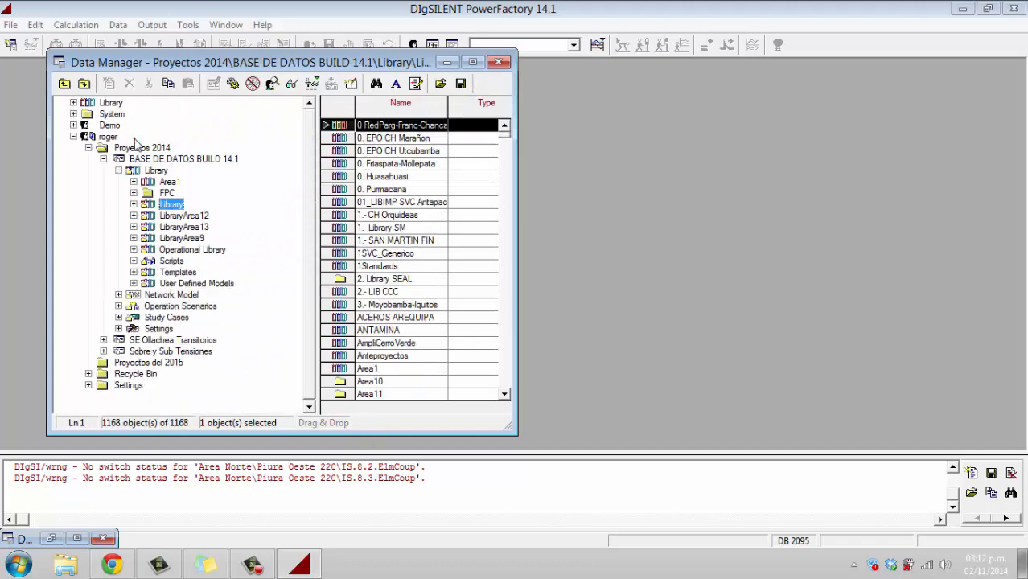
{"action": "left_click", "coordinate": [89, 149]}
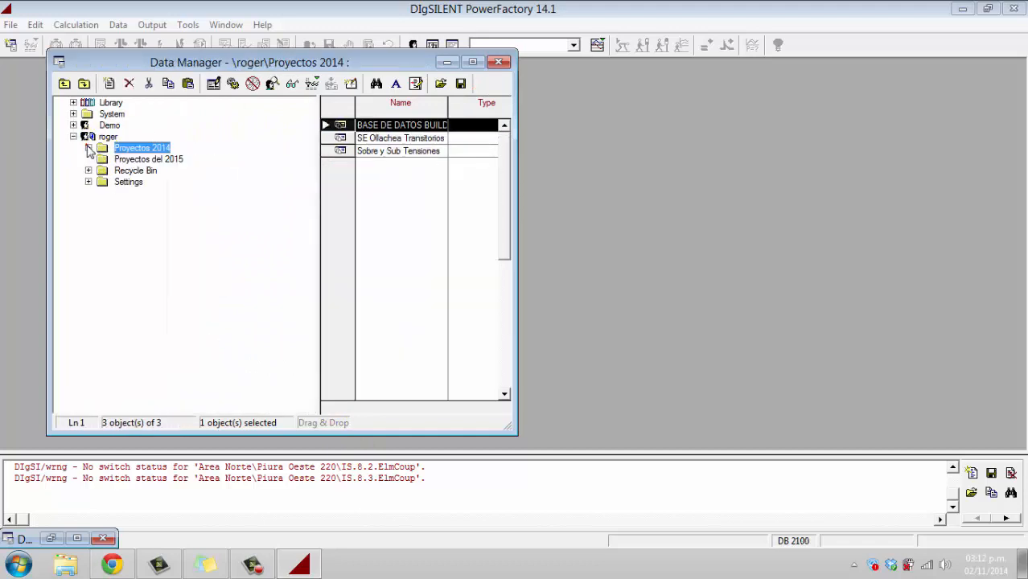
{"action": "right_click", "coordinate": [140, 148]}
{"action": "left_click", "coordinate": [181, 343]}
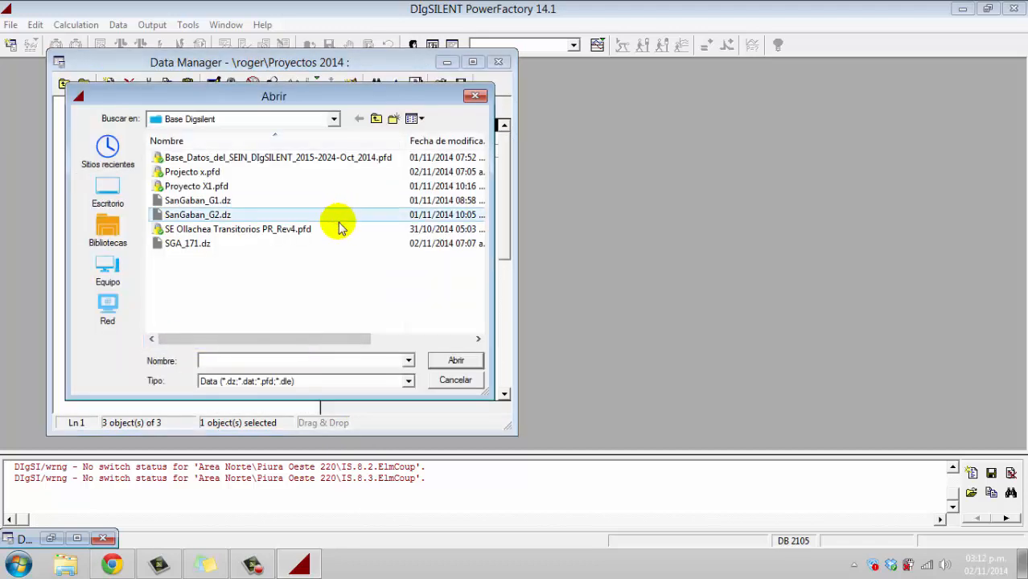
{"action": "left_click", "coordinate": [205, 201]}
{"action": "left_click", "coordinate": [211, 214]}
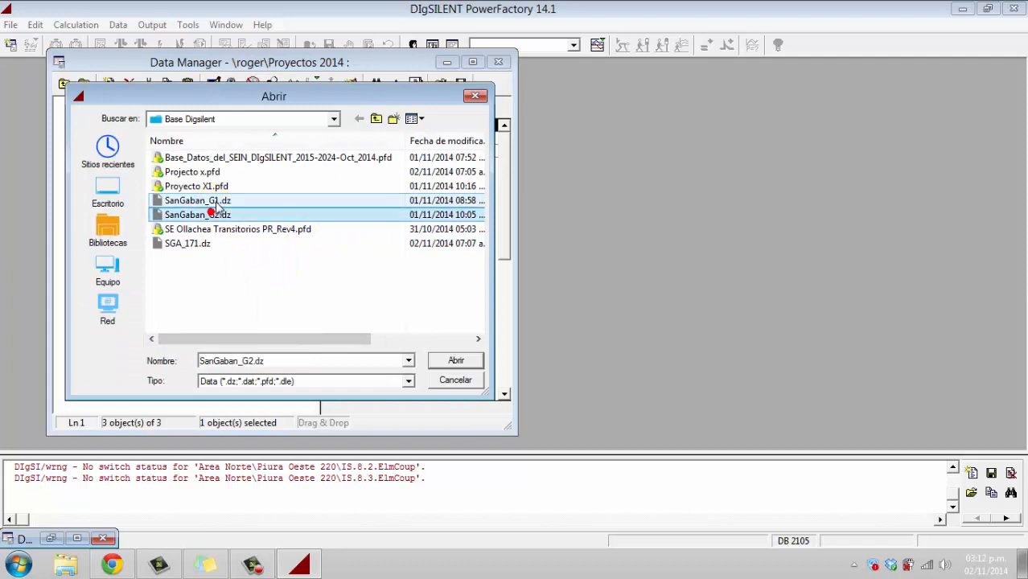
{"action": "left_click", "coordinate": [197, 201]}
{"action": "left_click", "coordinate": [438, 360]}
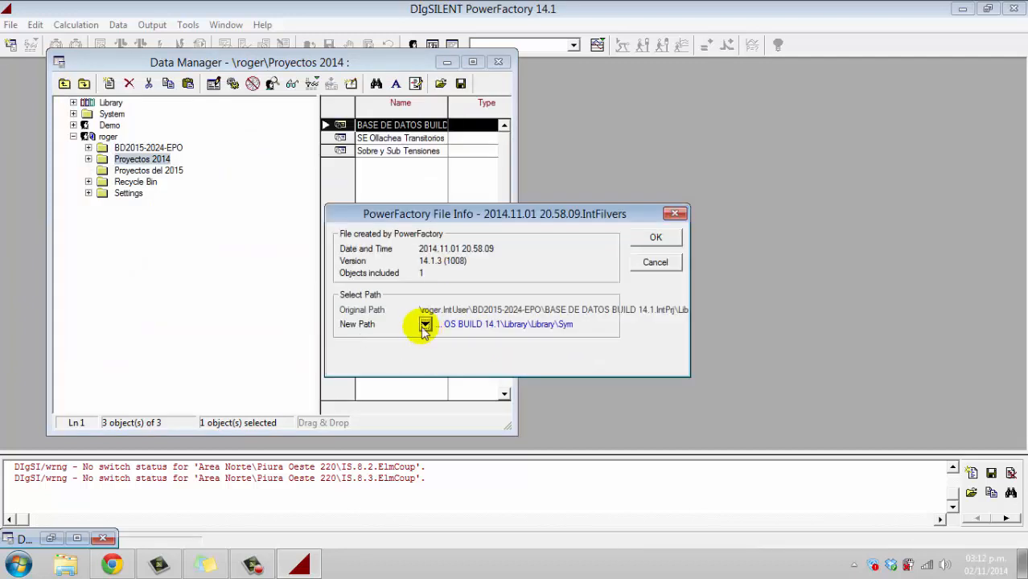
Set the import's new path to the Equipment Type Library of the Sobre y Sub Tensiones project in Proyectos 2014
{"action": "left_click", "coordinate": [425, 325]}
{"action": "left_click", "coordinate": [451, 341]}
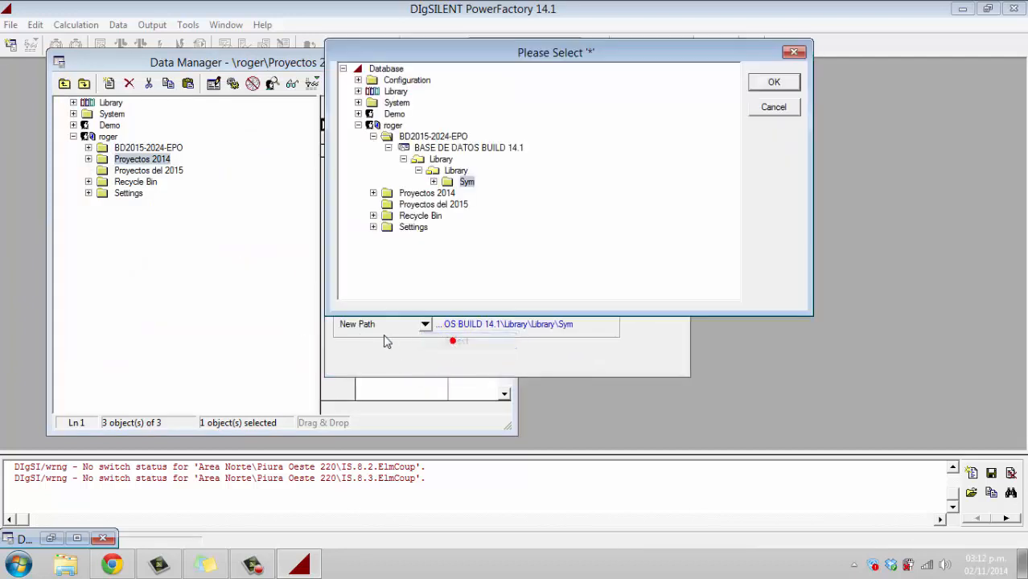
{"action": "left_click", "coordinate": [373, 137]}
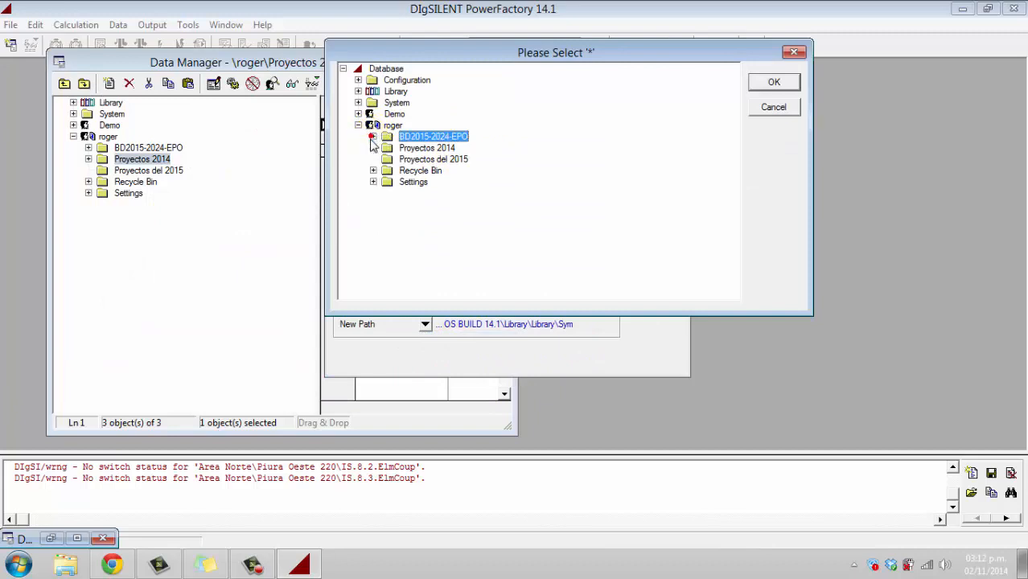
{"action": "left_click", "coordinate": [410, 160]}
{"action": "left_click", "coordinate": [406, 149]}
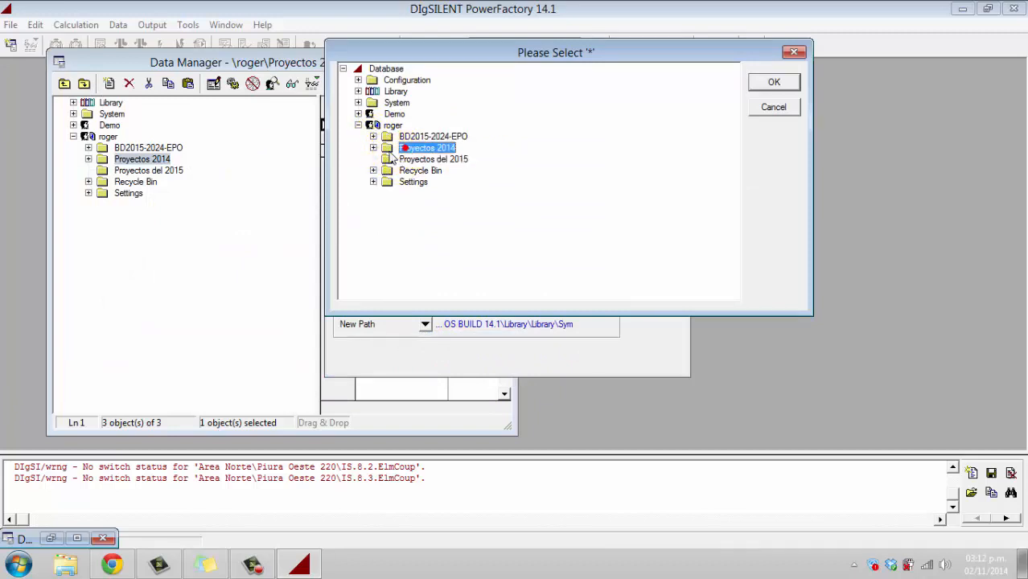
{"action": "left_click", "coordinate": [372, 148]}
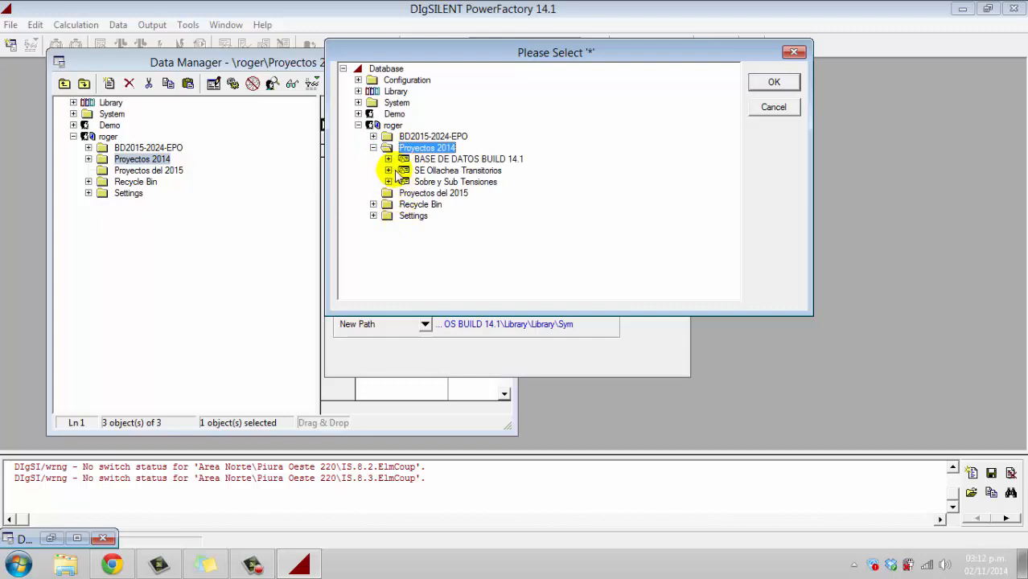
{"action": "left_click", "coordinate": [389, 181]}
{"action": "left_click", "coordinate": [423, 183]}
{"action": "left_click", "coordinate": [403, 193]}
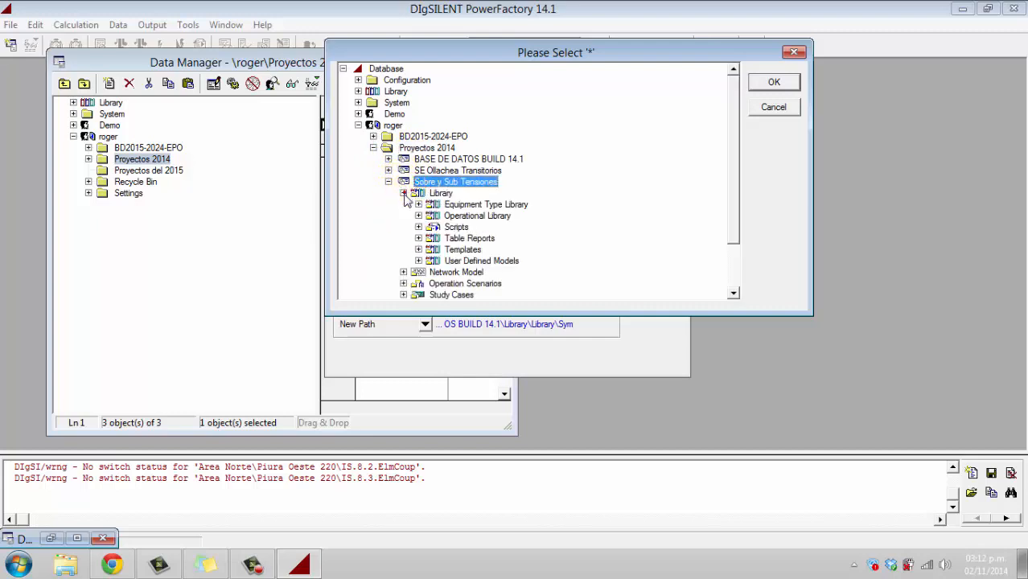
{"action": "left_click", "coordinate": [439, 194]}
{"action": "left_click", "coordinate": [452, 206]}
{"action": "left_click", "coordinate": [774, 82]}
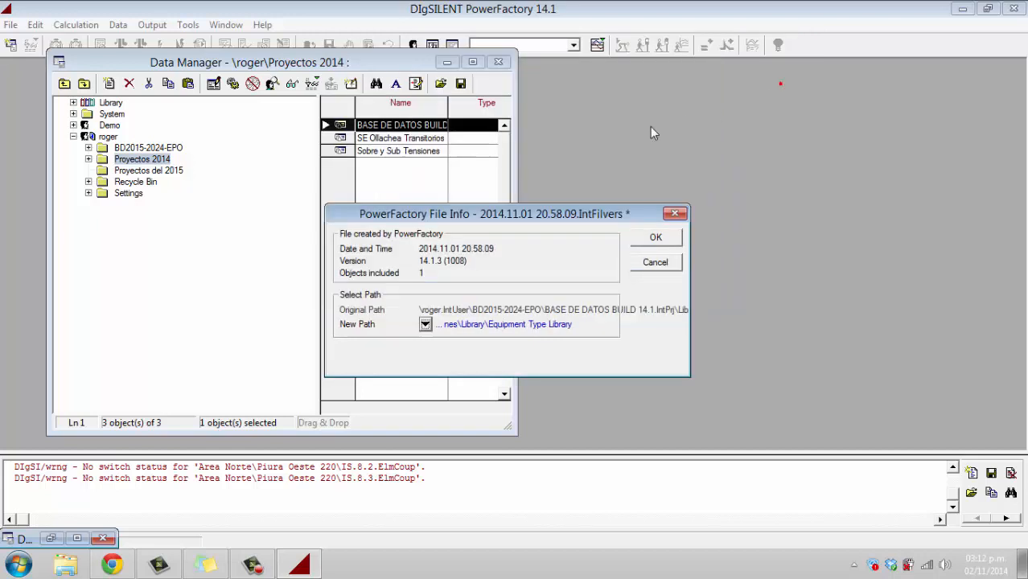
Run the import of SanGaban_G1 into the chosen library and close the leftover minimized window
{"action": "left_click", "coordinate": [657, 241]}
{"action": "left_click", "coordinate": [624, 335]}
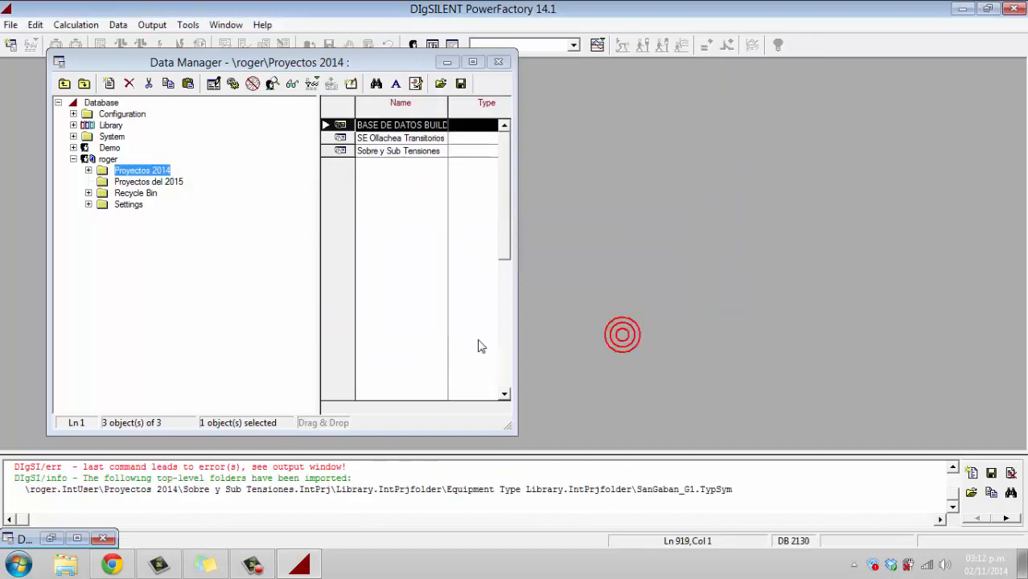
{"action": "left_click", "coordinate": [102, 539]}
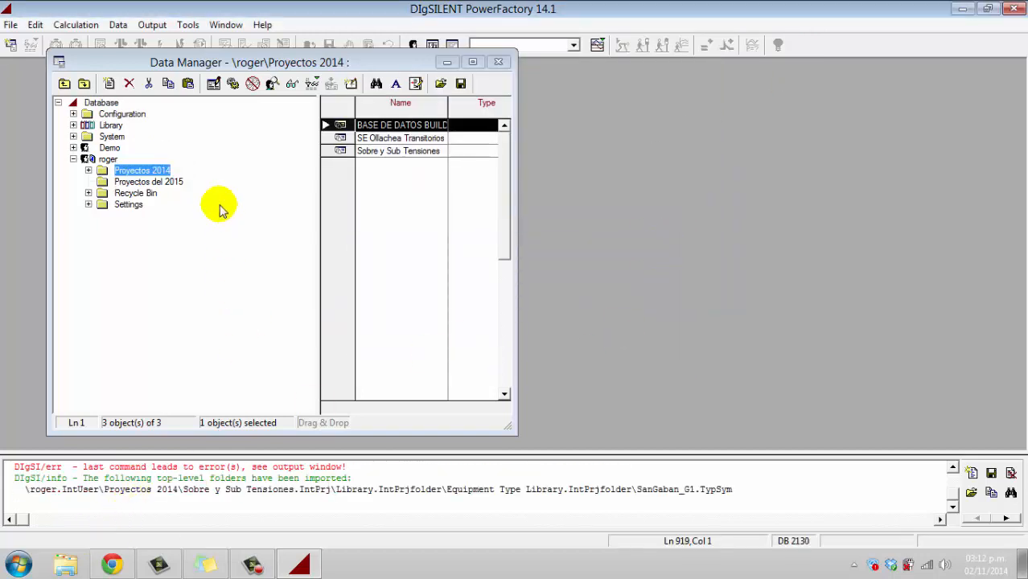
Open the Equipment Type Library of the Sobre y Sub Tensiones project and select the imported SanGaban_G1 type
{"action": "left_click", "coordinate": [88, 170]}
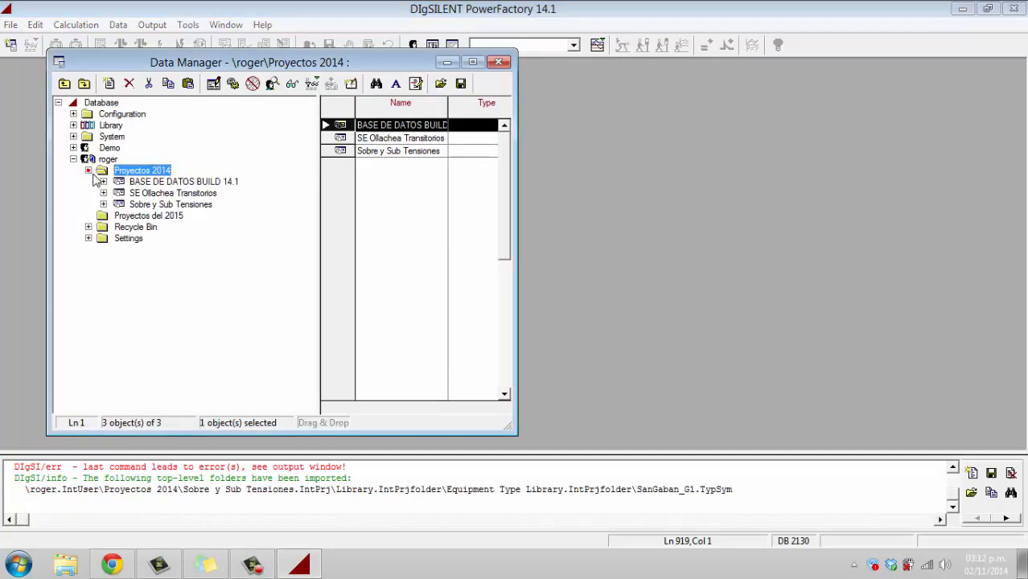
{"action": "left_click", "coordinate": [185, 193]}
{"action": "left_click", "coordinate": [145, 206]}
{"action": "left_click", "coordinate": [103, 204]}
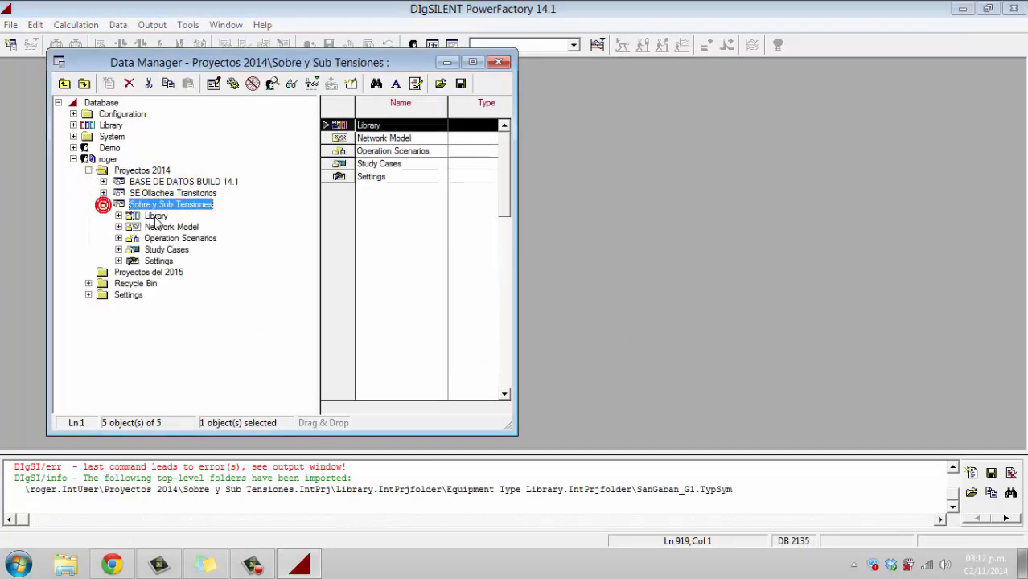
{"action": "left_click", "coordinate": [155, 215]}
{"action": "left_click", "coordinate": [118, 215]}
{"action": "left_click", "coordinate": [177, 227]}
{"action": "left_click", "coordinate": [133, 227]}
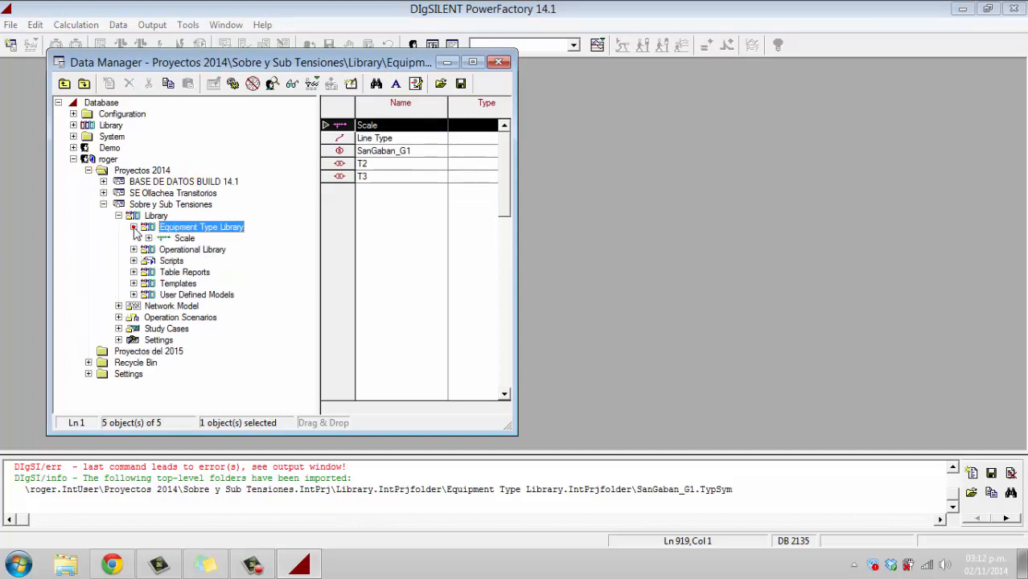
{"action": "left_click", "coordinate": [362, 153]}
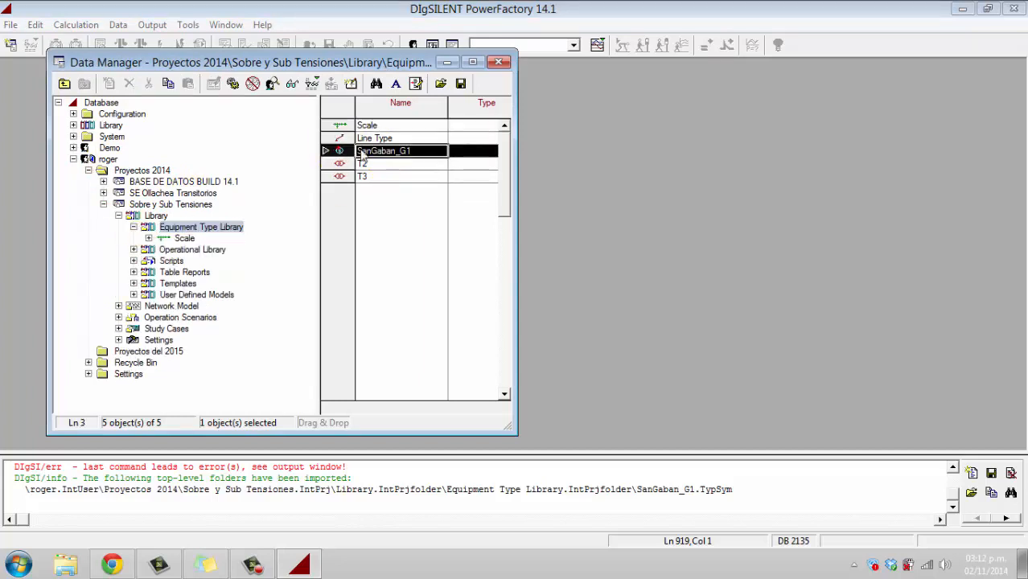
{"action": "left_click", "coordinate": [339, 150]}
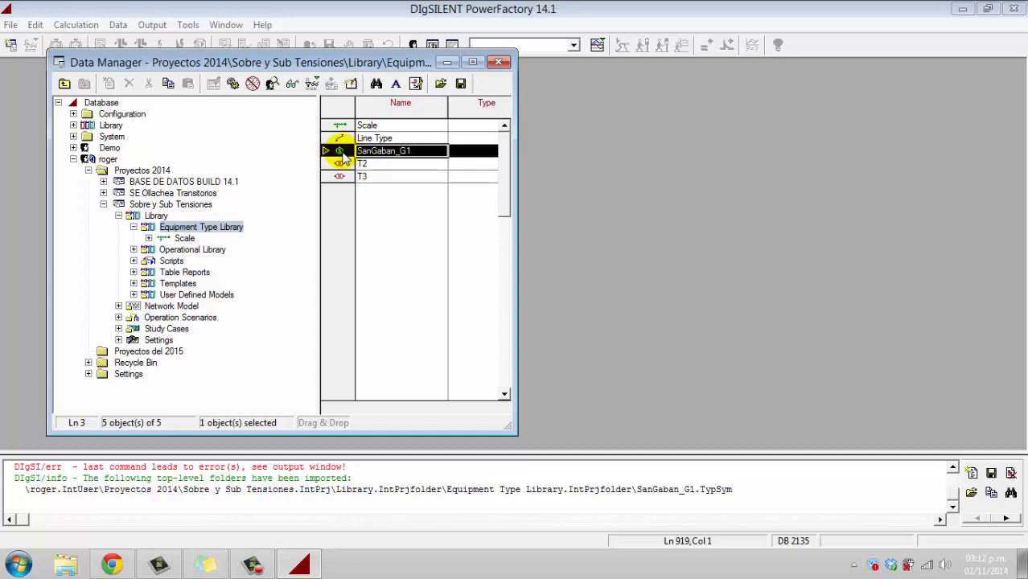
Activate the SE Ollachea Transitorios project and show its Eq. Sistema OLAECHEA diagram
{"action": "left_click", "coordinate": [104, 205]}
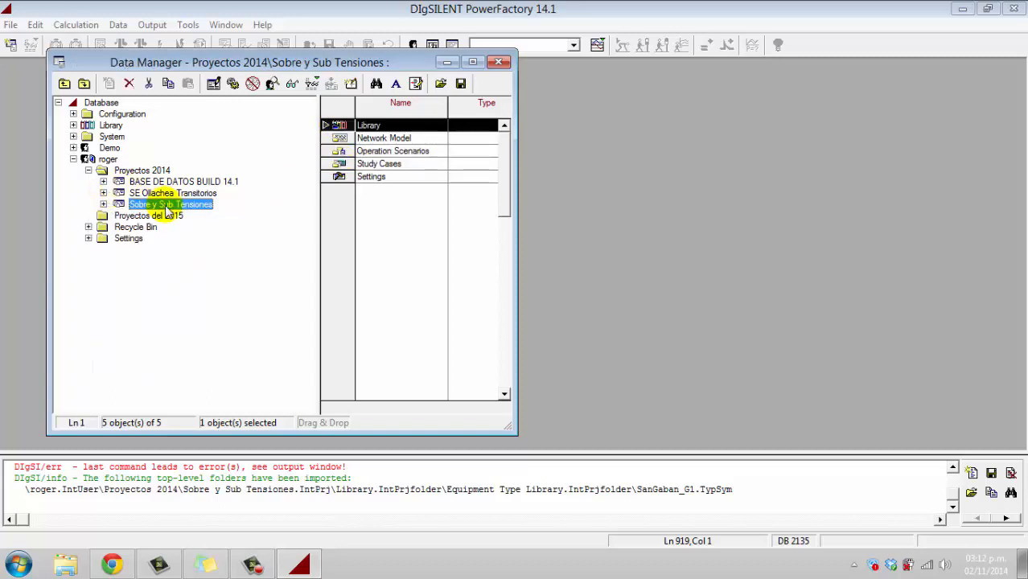
{"action": "right_click", "coordinate": [185, 194]}
{"action": "left_click", "coordinate": [262, 225]}
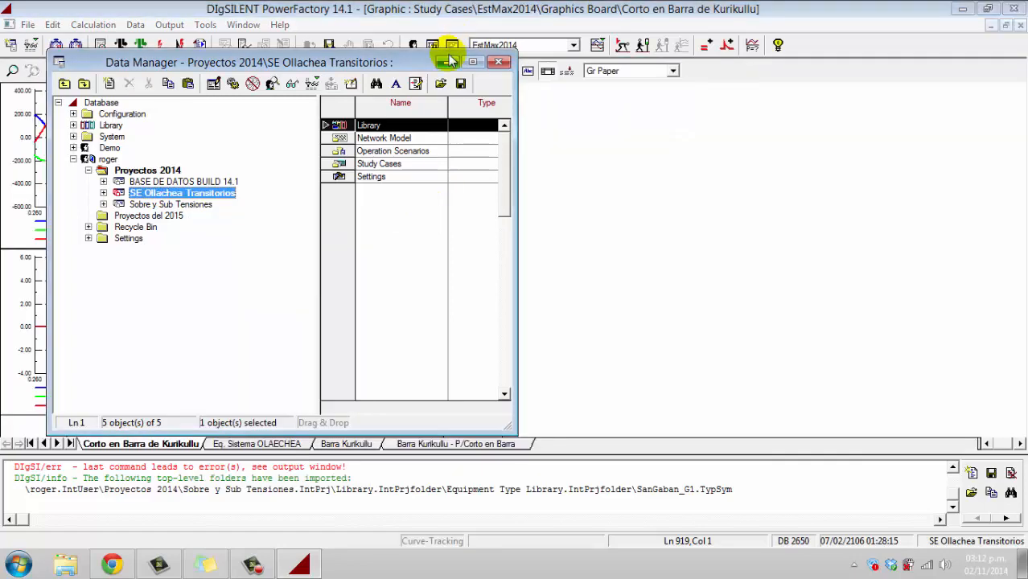
{"action": "left_click", "coordinate": [446, 62]}
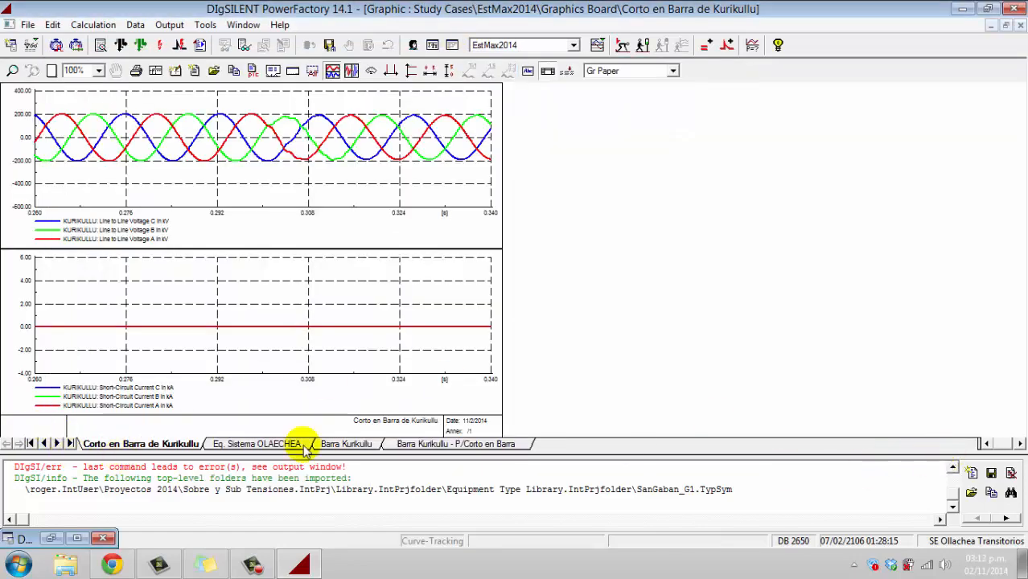
{"action": "left_click", "coordinate": [275, 443]}
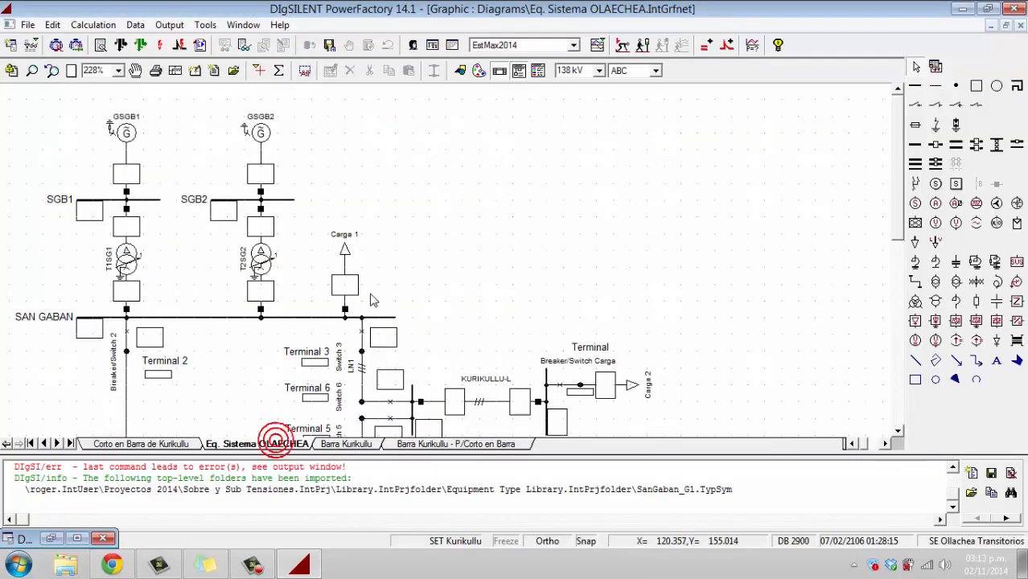
Open generator GSGB1 and choose the project type SanGaban_G1 from the LT library as its type
{"action": "double_click", "coordinate": [126, 133]}
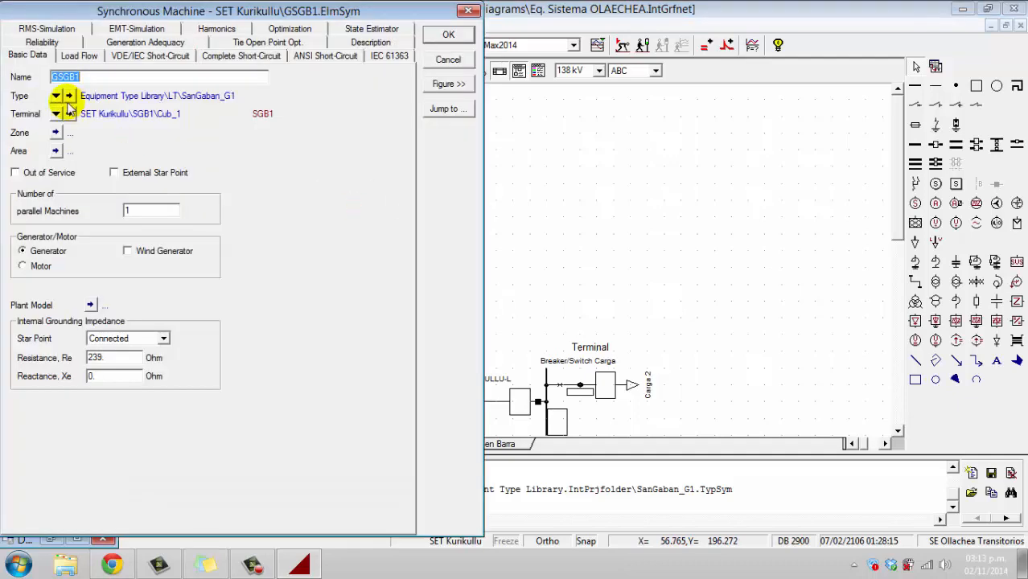
{"action": "left_click", "coordinate": [55, 96]}
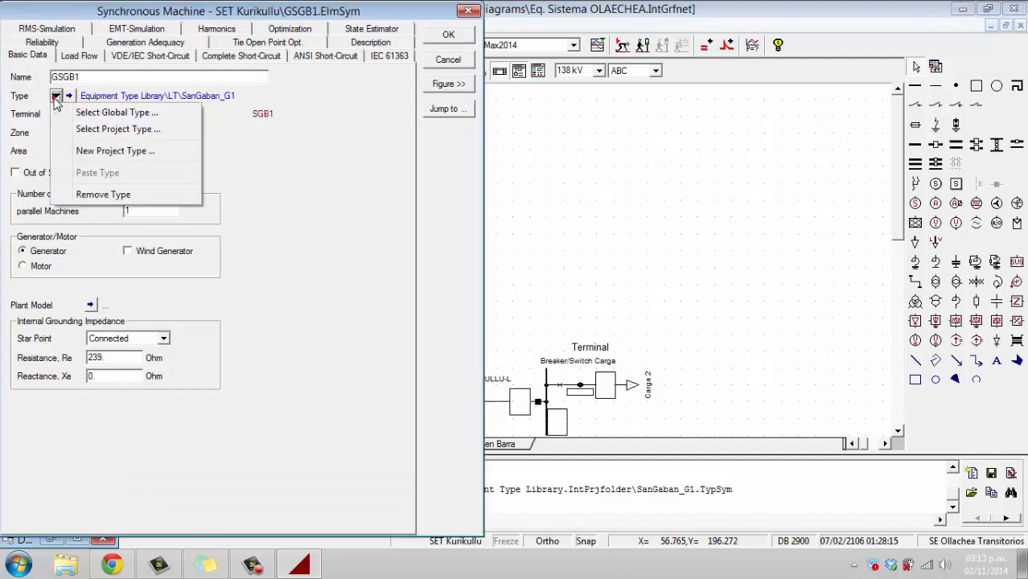
{"action": "left_click", "coordinate": [120, 133]}
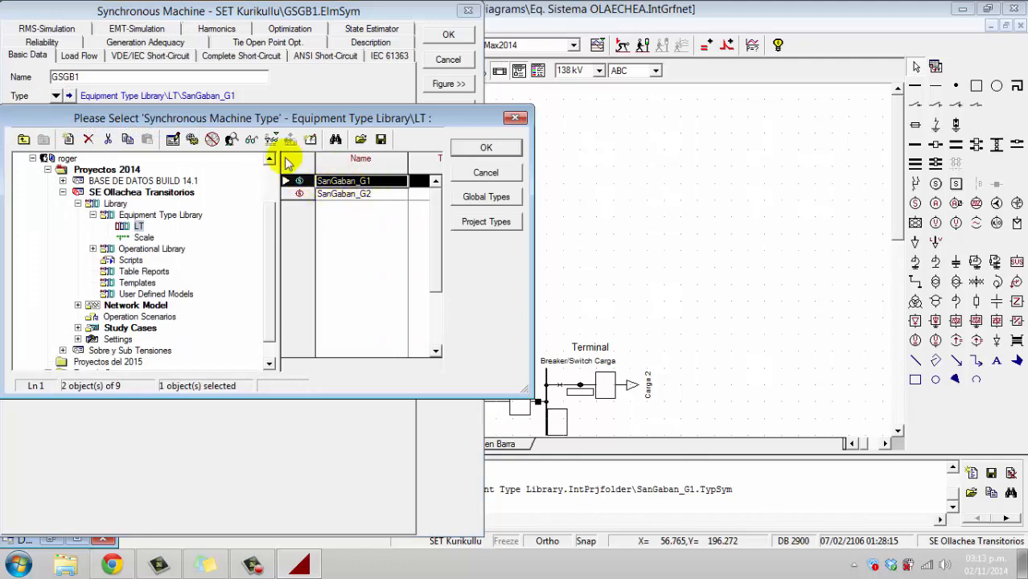
{"action": "left_click", "coordinate": [475, 147]}
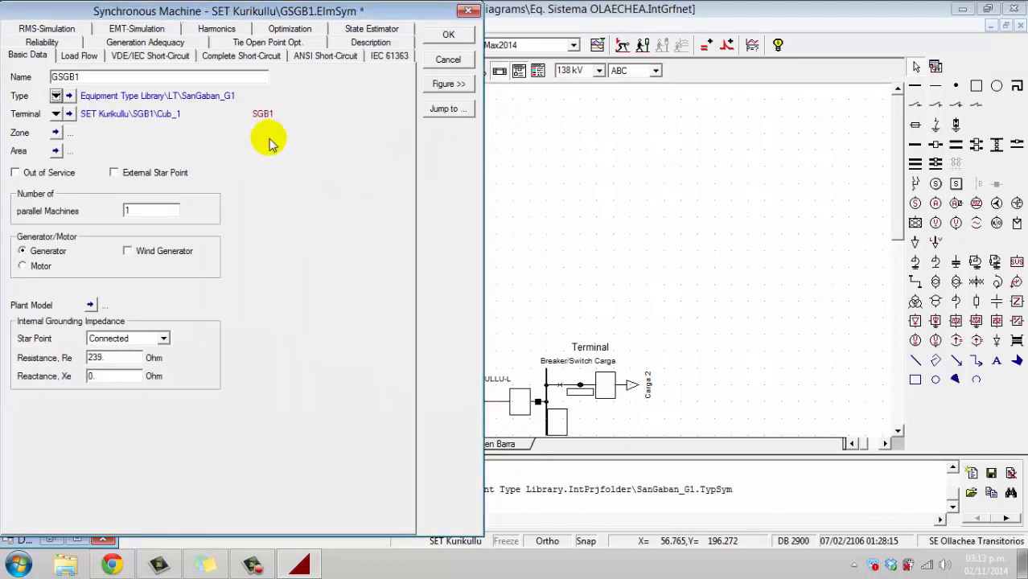
Review the load flow data of generator GSGB1 and close its dialog without applying changes
{"action": "left_click_drag", "start_coordinate": [264, 12], "coordinate": [333, 34]}
{"action": "left_click", "coordinate": [149, 77]}
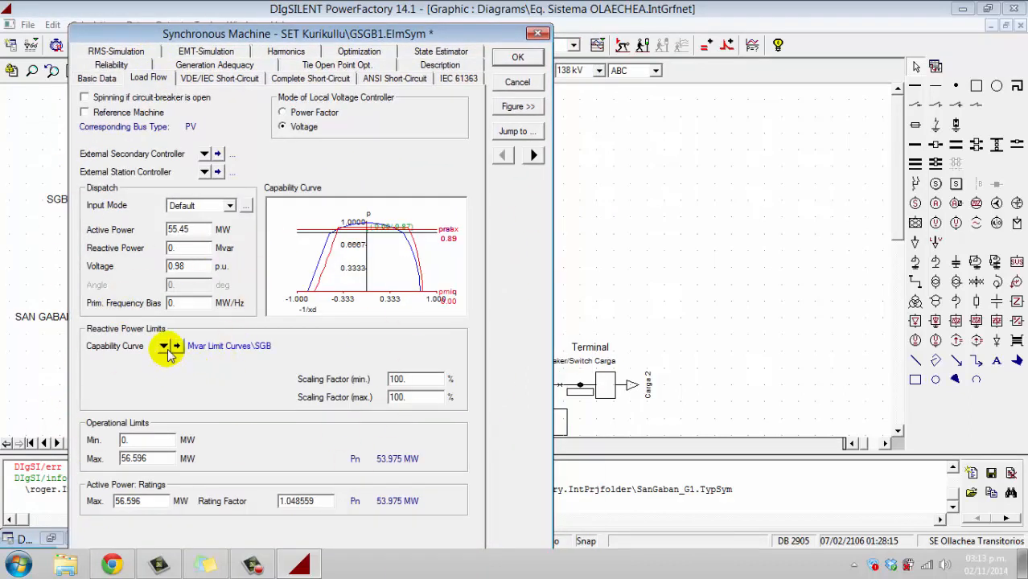
{"action": "left_click", "coordinate": [538, 33]}
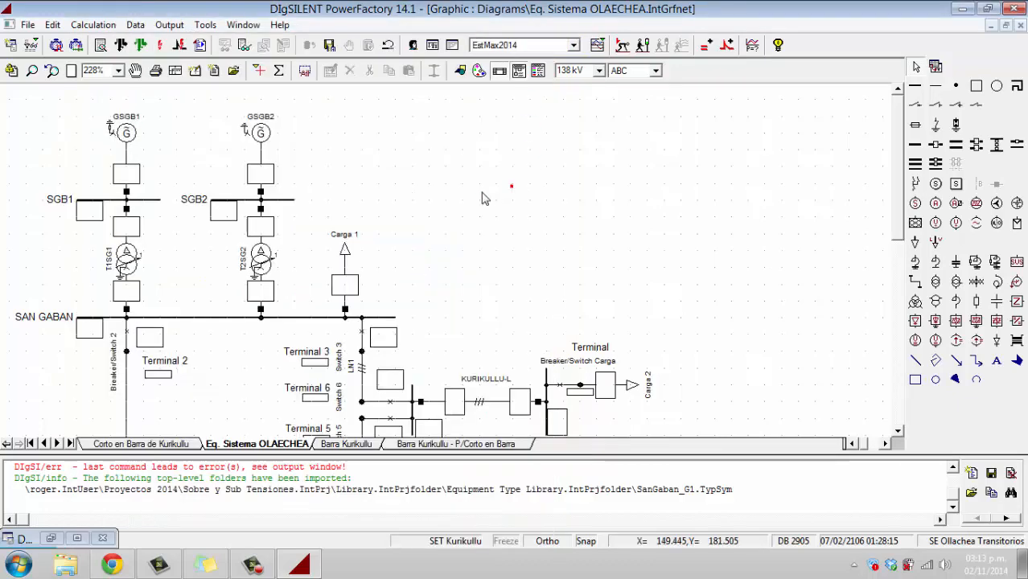
Examine the Eq. Sistema OLAECHEA diagram from the San Gaban generators down to the AZANGARO busbar
{"action": "scroll", "coordinate": [409, 203], "scroll_direction": "up", "scroll_amount": 1}
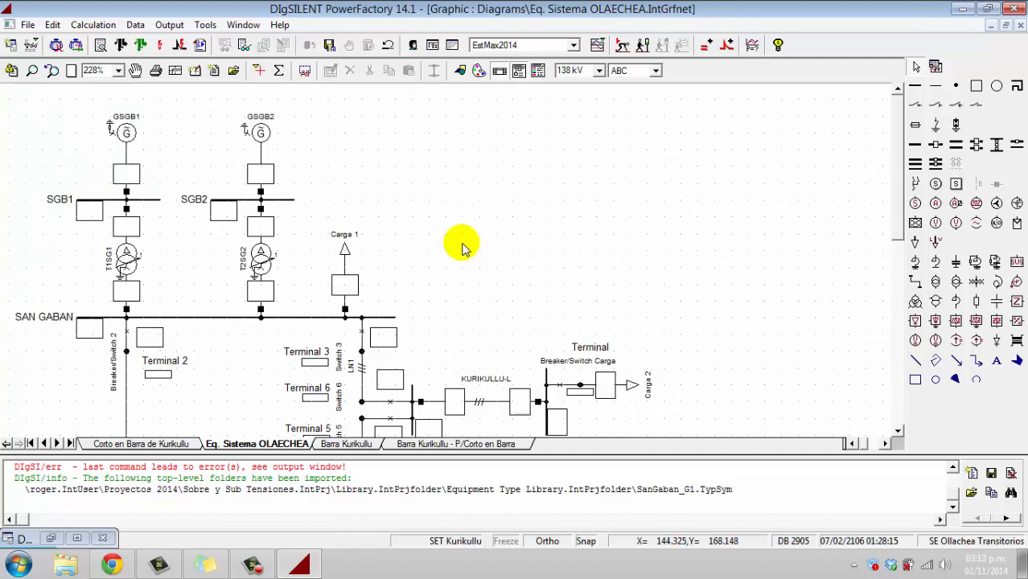
{"action": "scroll", "coordinate": [465, 243], "scroll_direction": "down", "scroll_amount": 1}
{"action": "scroll", "coordinate": [464, 246], "scroll_direction": "up", "scroll_amount": 1}
{"action": "scroll", "coordinate": [463, 245], "scroll_direction": "down", "scroll_amount": 1}
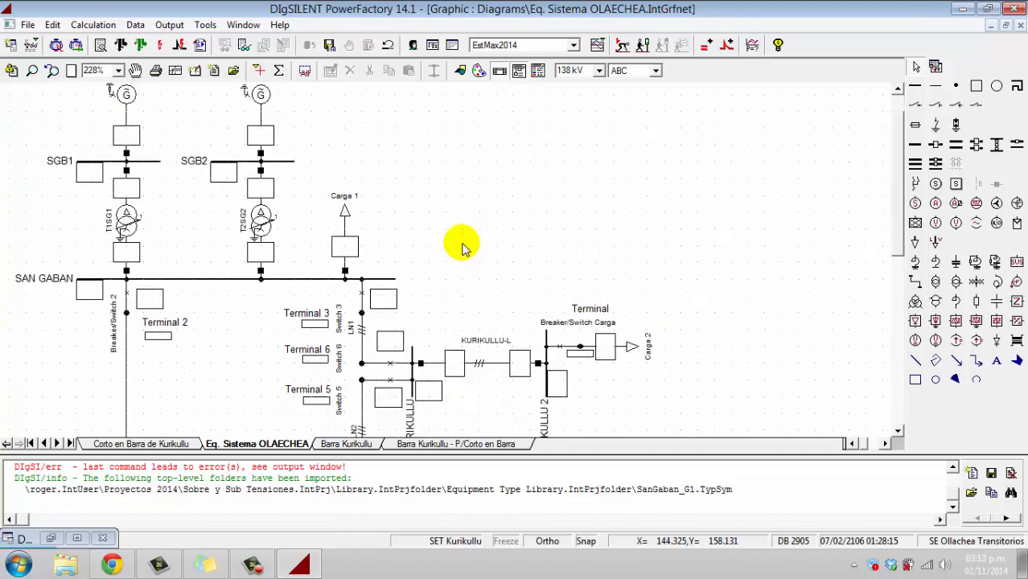
{"action": "scroll", "coordinate": [463, 245], "scroll_direction": "down", "scroll_amount": 10}
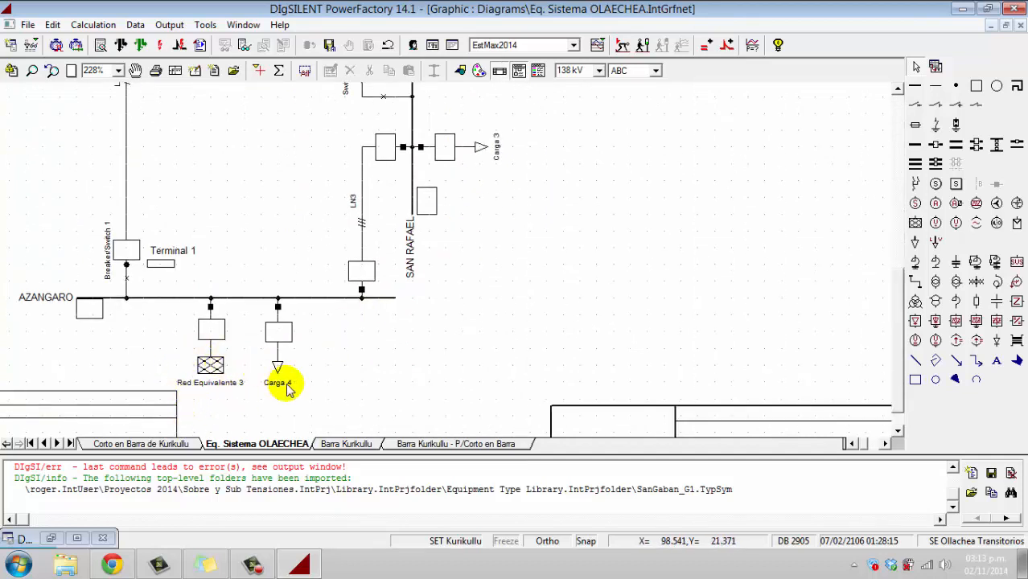
{"action": "scroll", "coordinate": [306, 384], "scroll_direction": "up", "scroll_amount": 1}
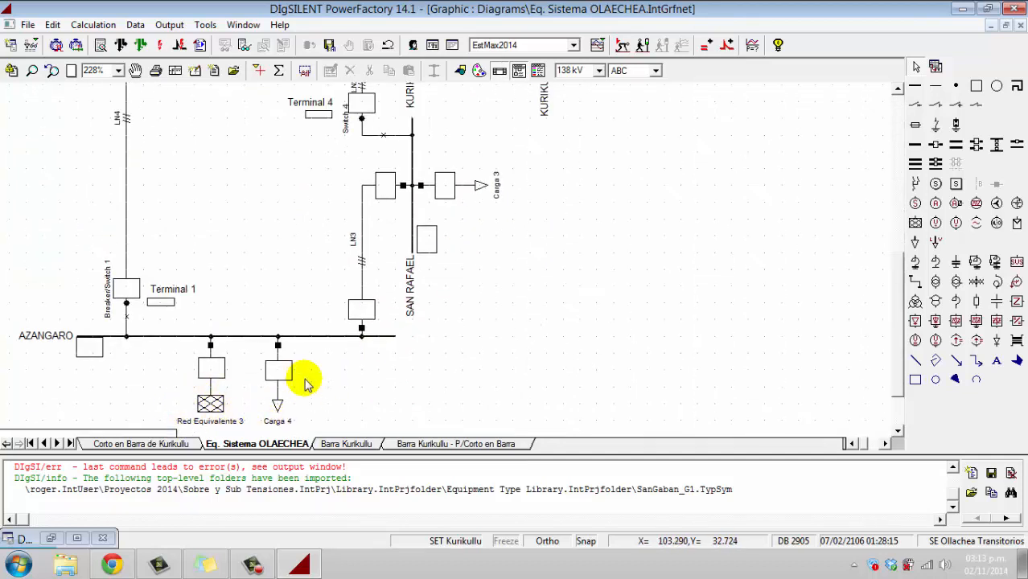
{"action": "scroll", "coordinate": [307, 385], "scroll_direction": "up", "scroll_amount": 6}
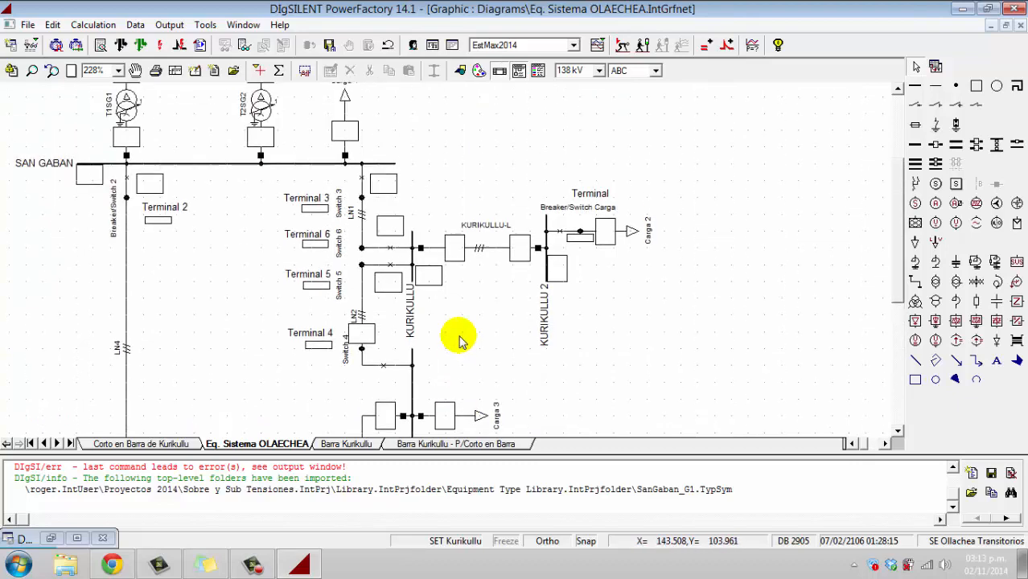
{"action": "scroll", "coordinate": [448, 241], "scroll_direction": "down", "scroll_amount": 2}
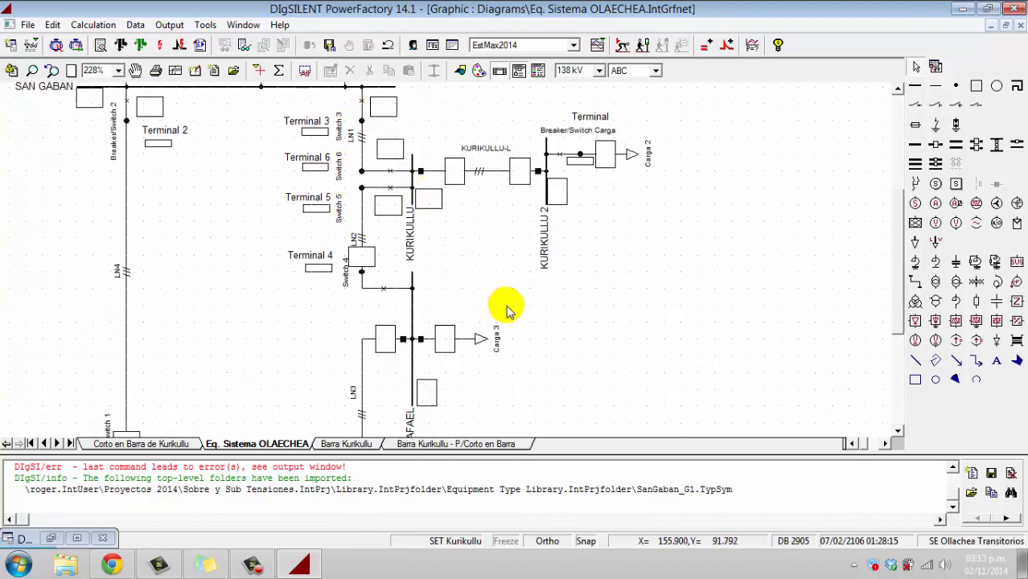
{"action": "scroll", "coordinate": [509, 311], "scroll_direction": "down", "scroll_amount": 1}
{"action": "scroll", "coordinate": [509, 311], "scroll_direction": "up", "scroll_amount": 2}
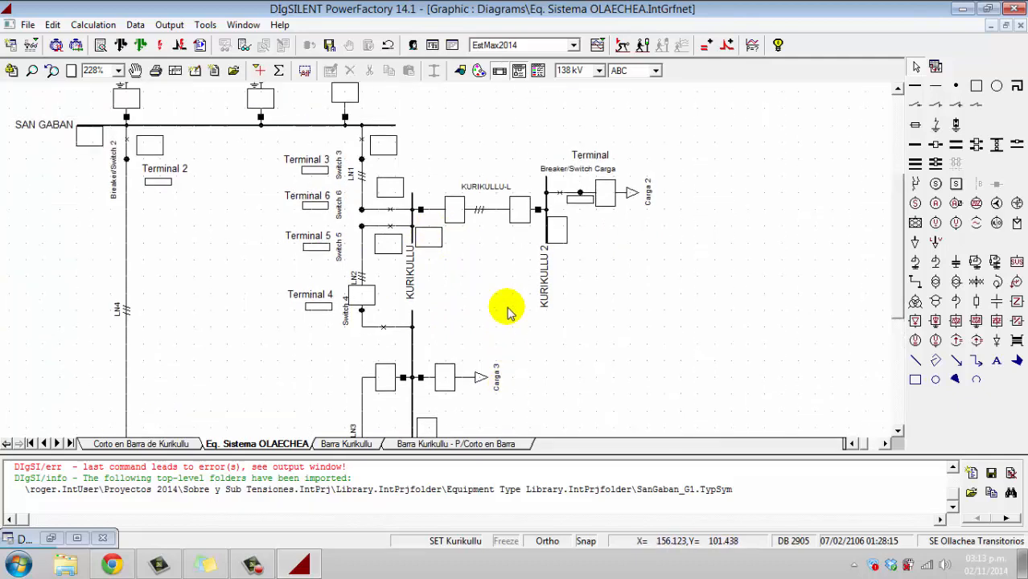
{"action": "scroll", "coordinate": [508, 311], "scroll_direction": "up", "scroll_amount": 4}
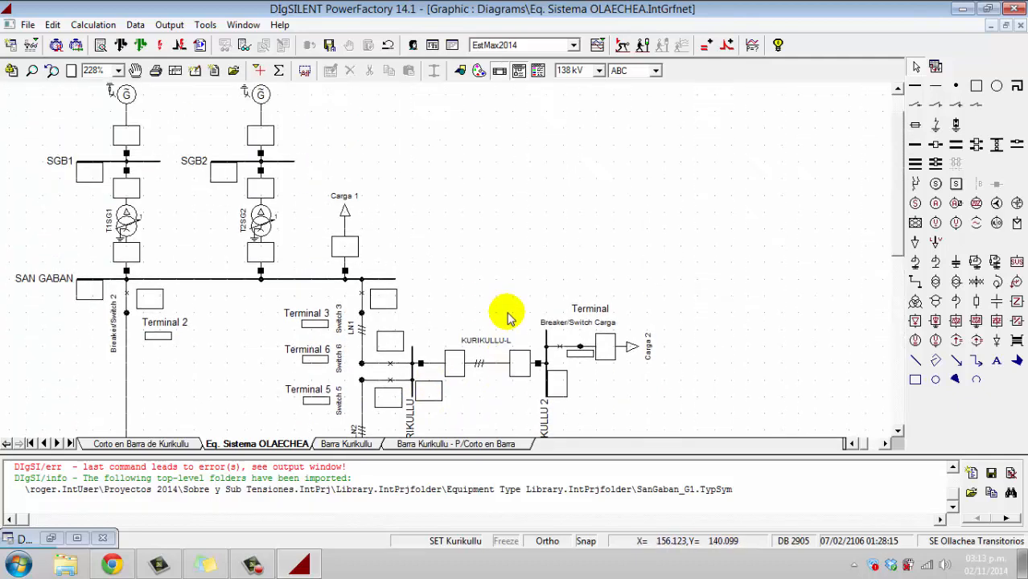
{"action": "scroll", "coordinate": [507, 317], "scroll_direction": "down", "scroll_amount": 11}
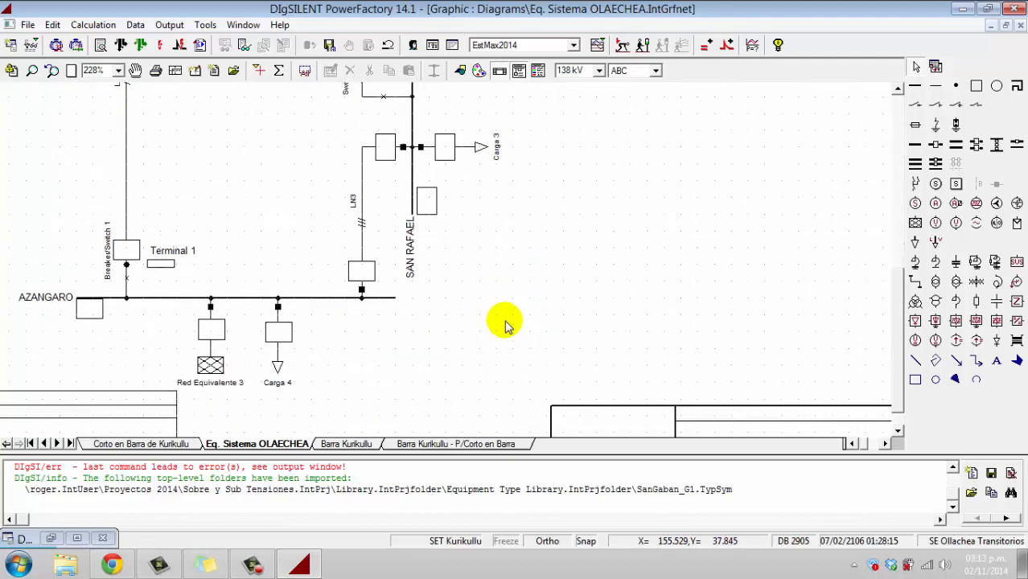
{"action": "scroll", "coordinate": [505, 326], "scroll_direction": "up", "scroll_amount": 11}
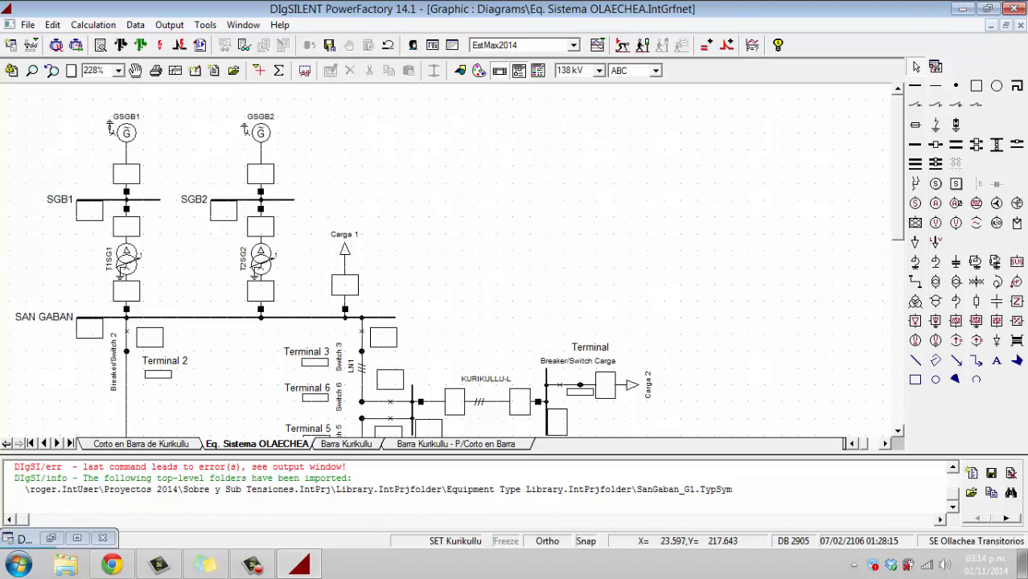
Restore the Data Manager at full size and deactivate the SE Ollachea Transitorios project
{"action": "left_click", "coordinate": [76, 538]}
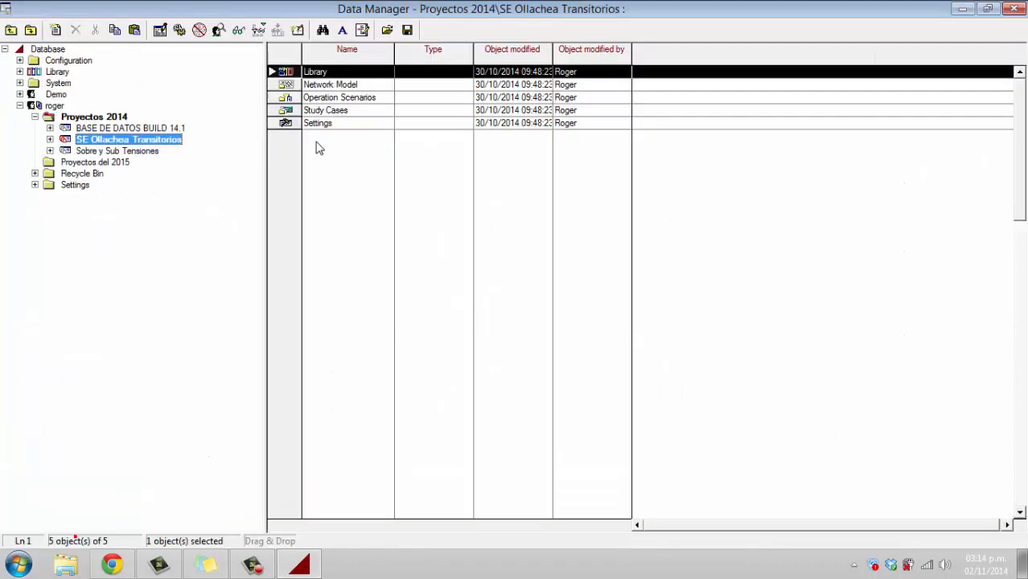
{"action": "right_click", "coordinate": [125, 143]}
{"action": "left_click", "coordinate": [172, 162]}
Activate the Sobre y Sub Tensiones project and close the Data Manager
{"action": "left_click", "coordinate": [120, 151]}
{"action": "right_click", "coordinate": [137, 160]}
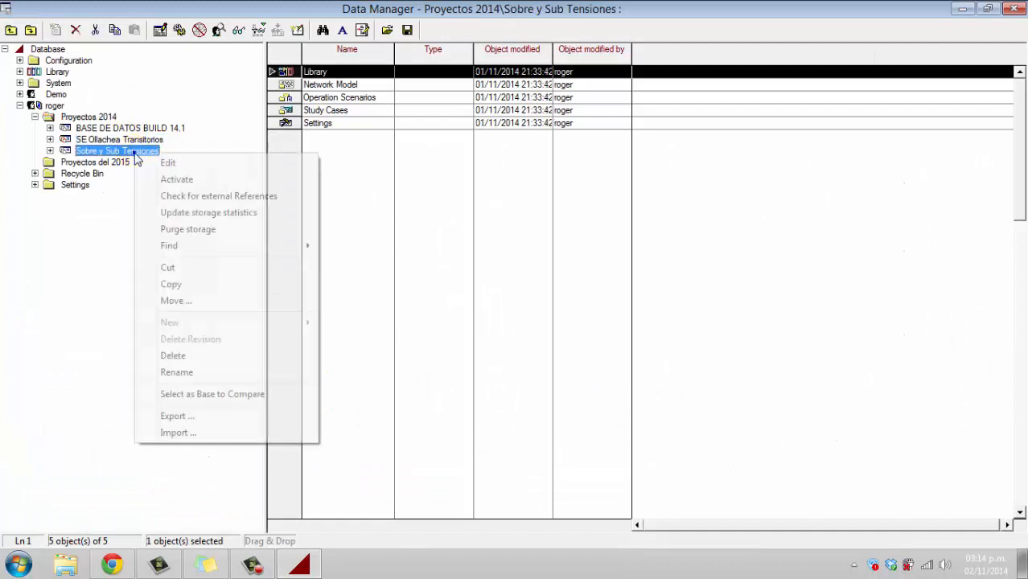
{"action": "left_click", "coordinate": [170, 175]}
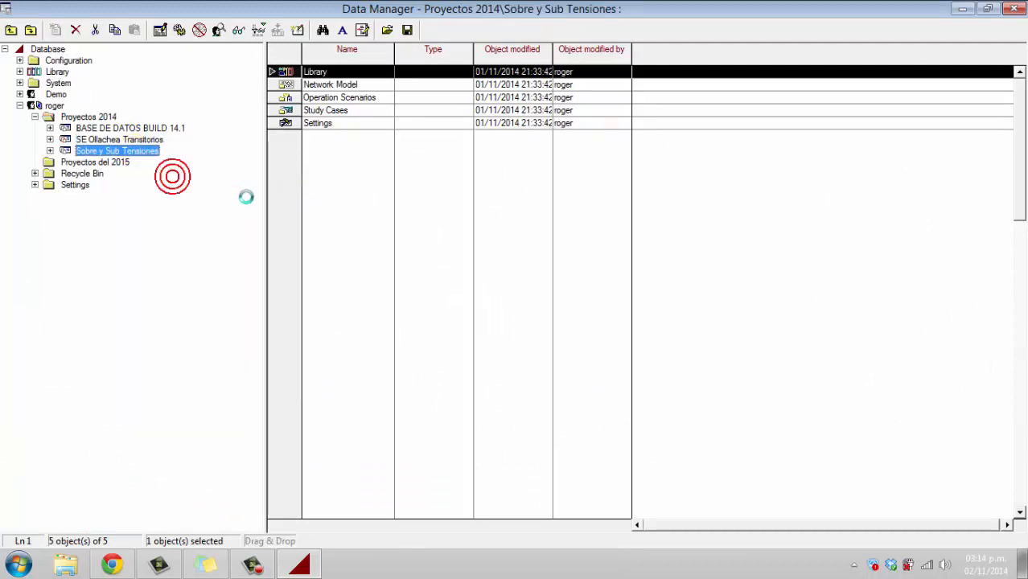
{"action": "left_click", "coordinate": [1019, 8]}
Fit the Ejemplo network diagram in view and run a load flow calculation on it
{"action": "scroll", "coordinate": [603, 215], "scroll_direction": "up", "scroll_amount": 5}
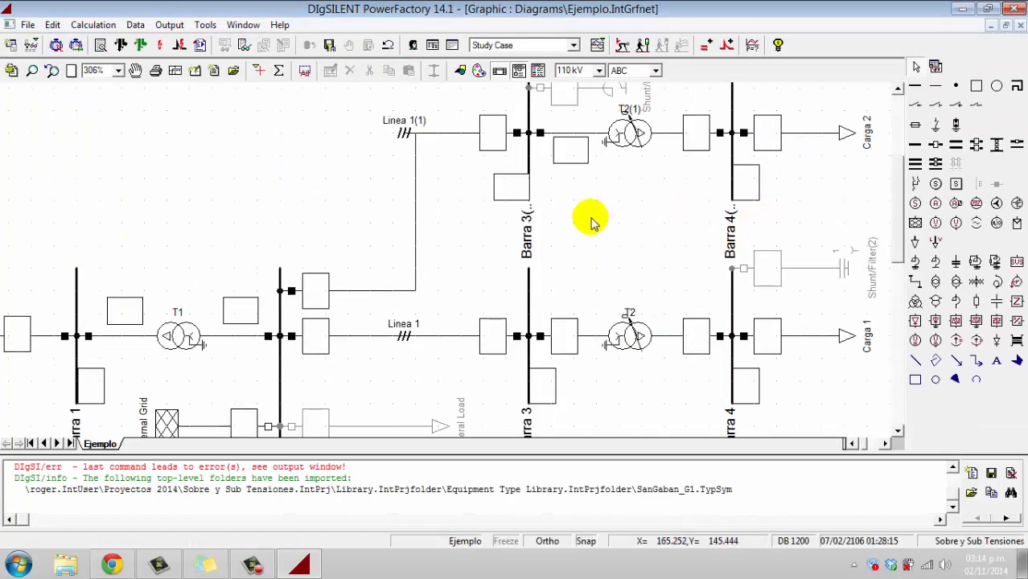
{"action": "left_click", "coordinate": [119, 70]}
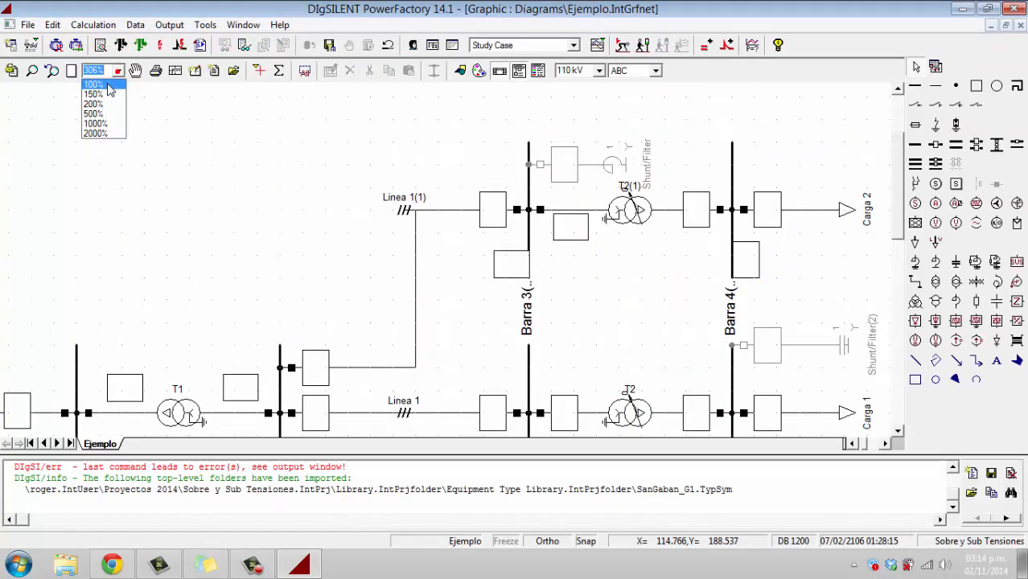
{"action": "left_click", "coordinate": [99, 95]}
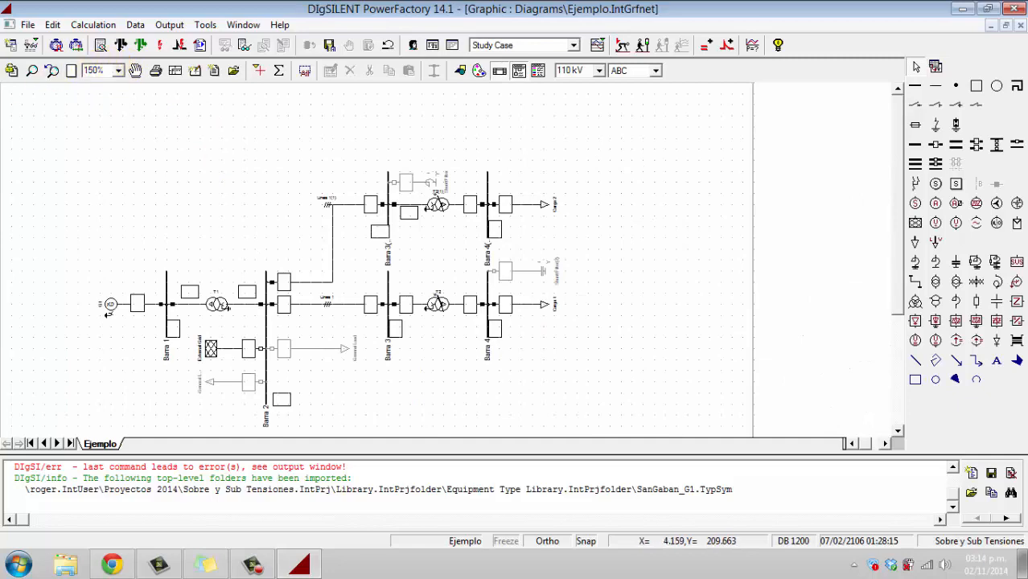
{"action": "left_click", "coordinate": [32, 72]}
{"action": "left_click_drag", "start_coordinate": [78, 135], "coordinate": [574, 436]}
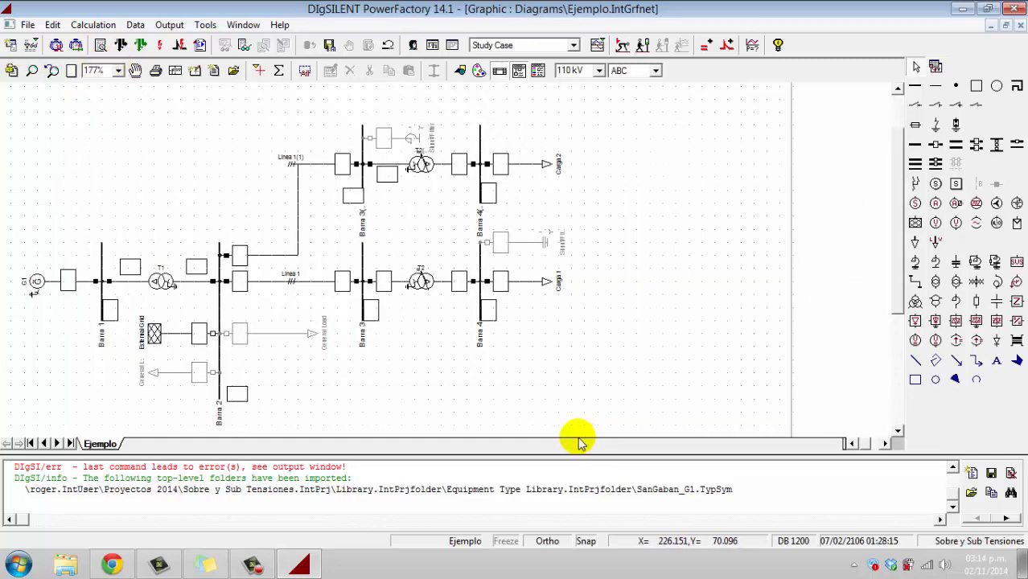
{"action": "left_click", "coordinate": [121, 44]}
{"action": "left_click", "coordinate": [667, 102]}
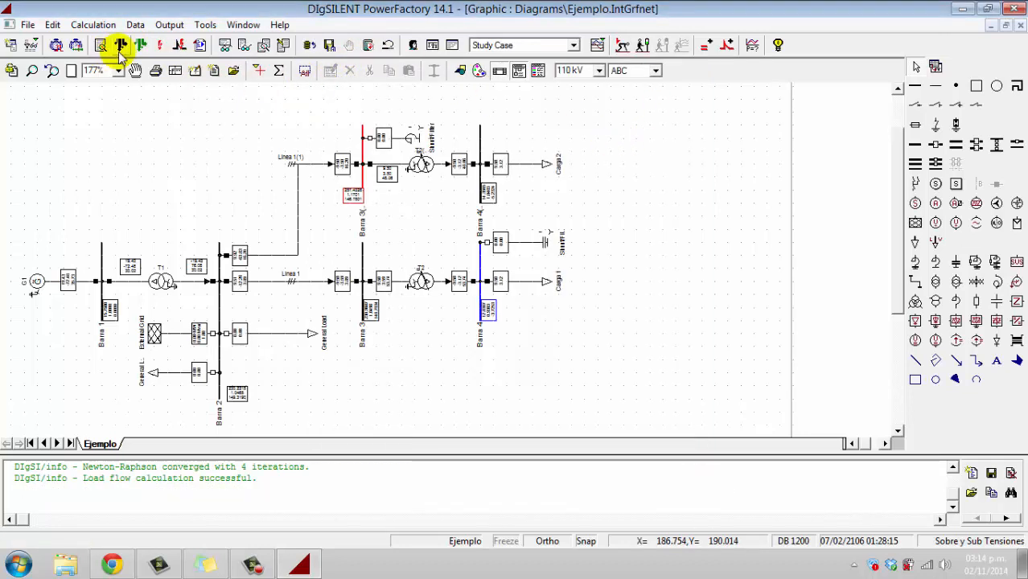
Examine the load flow results of Linea 1(1) and transformer T2(1) around busbar Barra 3(1)
{"action": "left_click", "coordinate": [33, 70]}
{"action": "left_click_drag", "start_coordinate": [270, 109], "coordinate": [525, 220]}
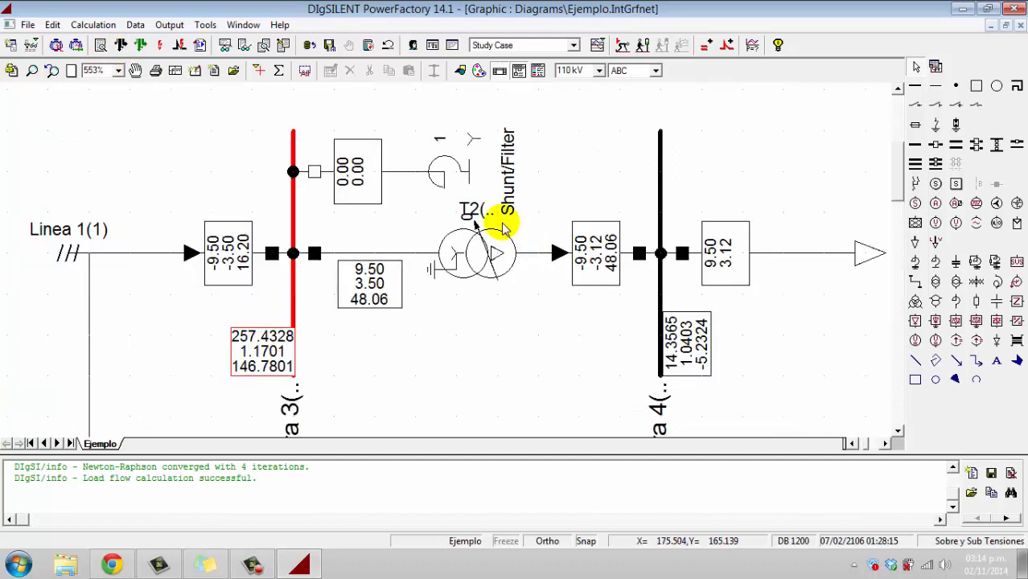
{"action": "scroll", "coordinate": [495, 233], "scroll_direction": "down", "scroll_amount": 1}
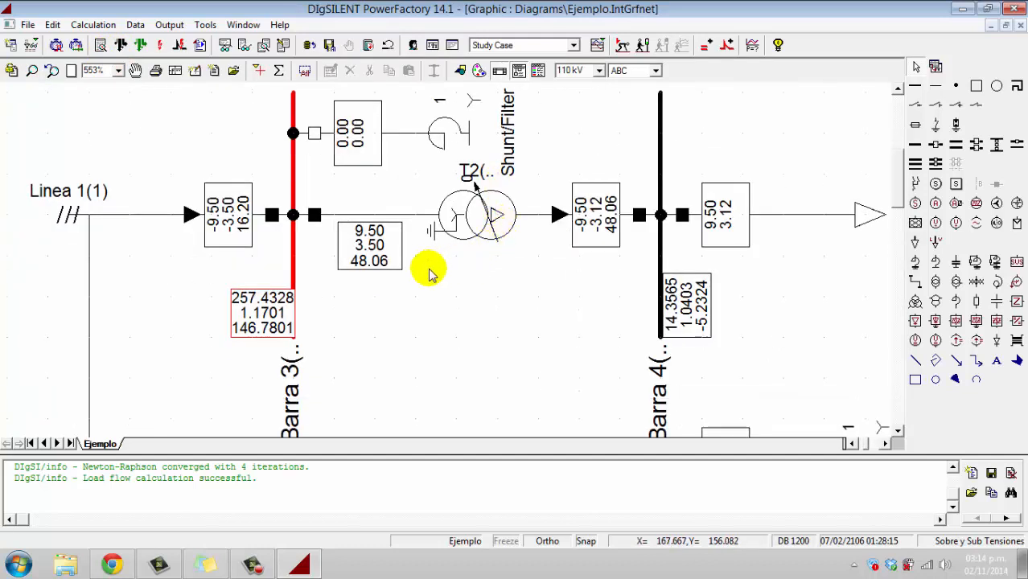
{"action": "mouse_move", "coordinate": [239, 229]}
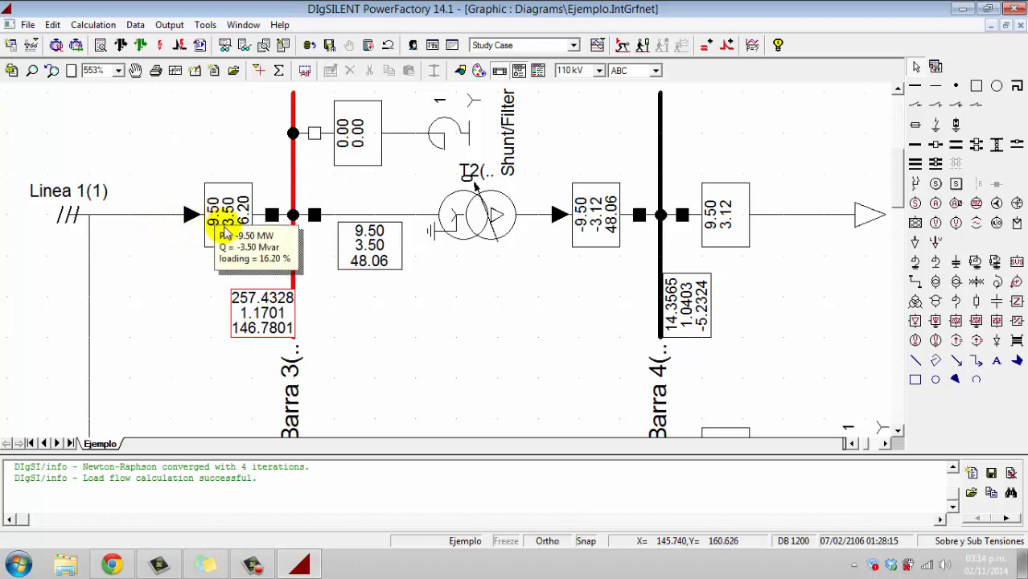
{"action": "mouse_move", "coordinate": [354, 255]}
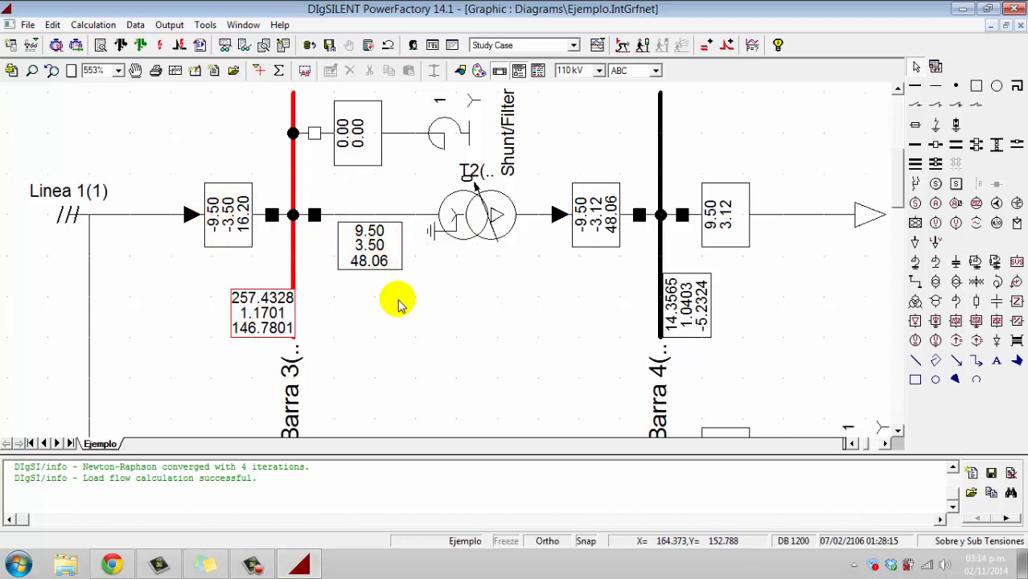
{"action": "scroll", "coordinate": [399, 303], "scroll_direction": "up", "scroll_amount": 2}
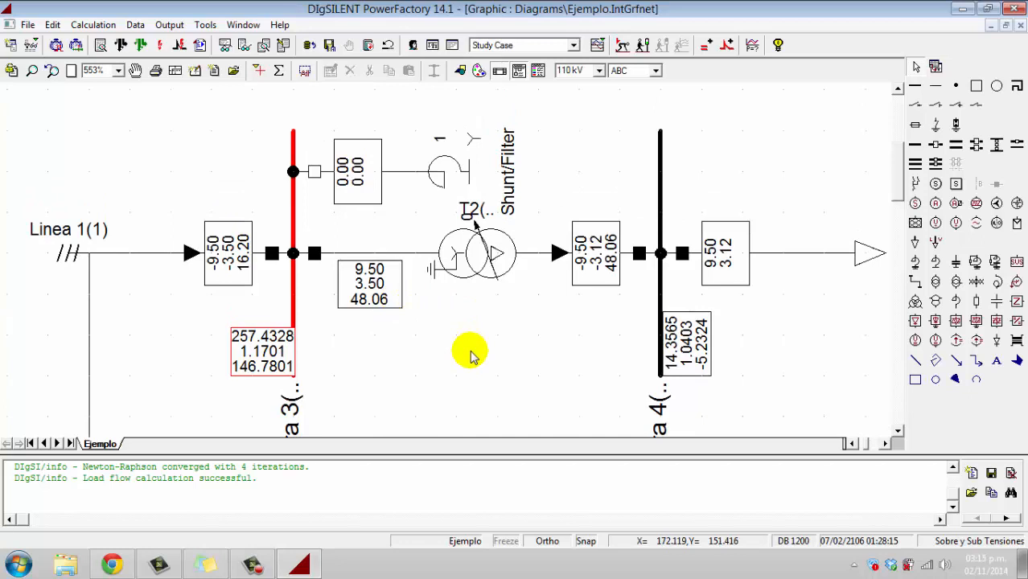
Rotate the result box of Linea 1(1) beside busbar Barra 3(1) counter-clockwise
{"action": "right_click", "coordinate": [229, 268]}
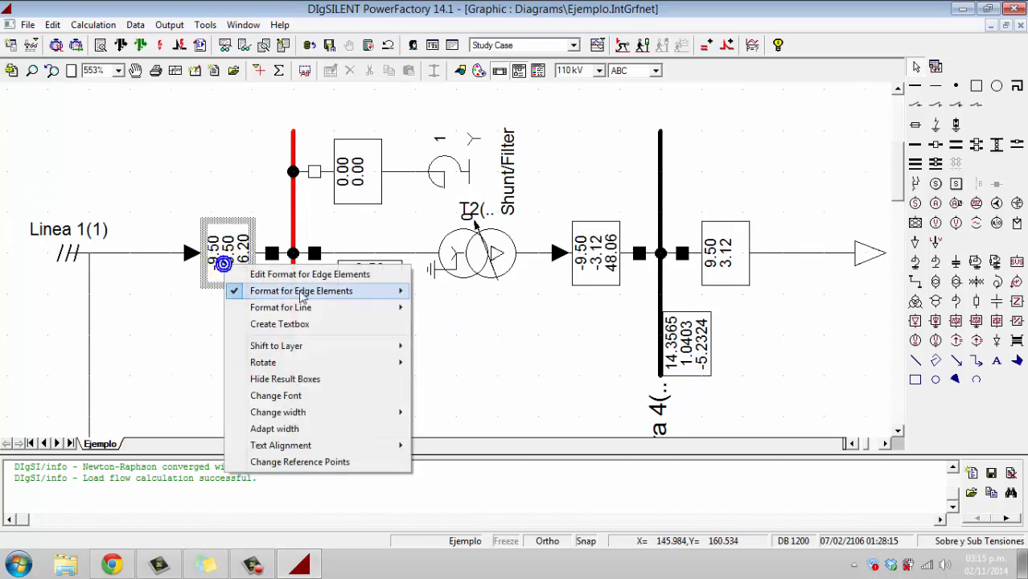
{"action": "mouse_move", "coordinate": [296, 396]}
{"action": "mouse_move", "coordinate": [299, 363]}
{"action": "left_click", "coordinate": [443, 379]}
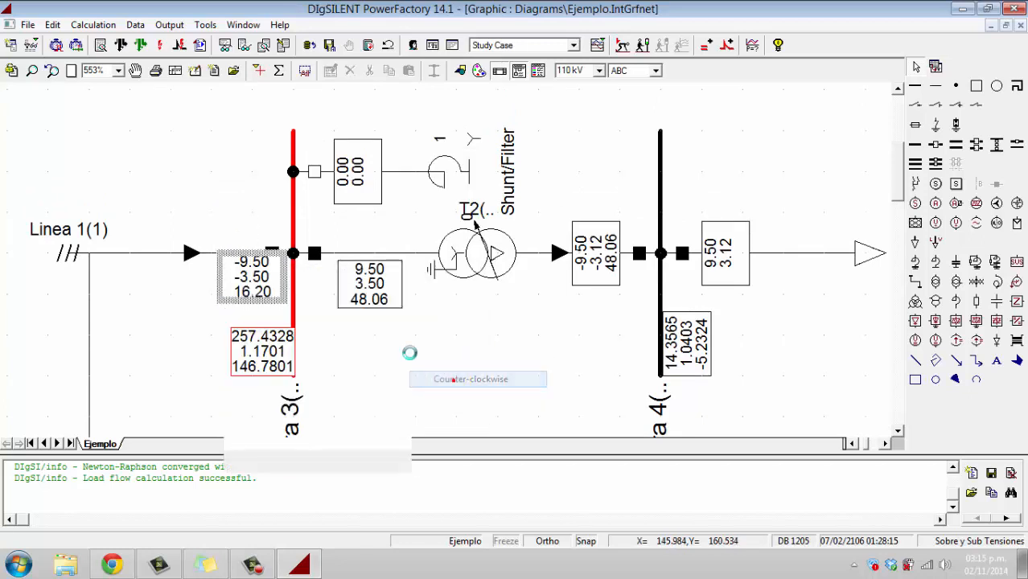
{"action": "left_click", "coordinate": [207, 332]}
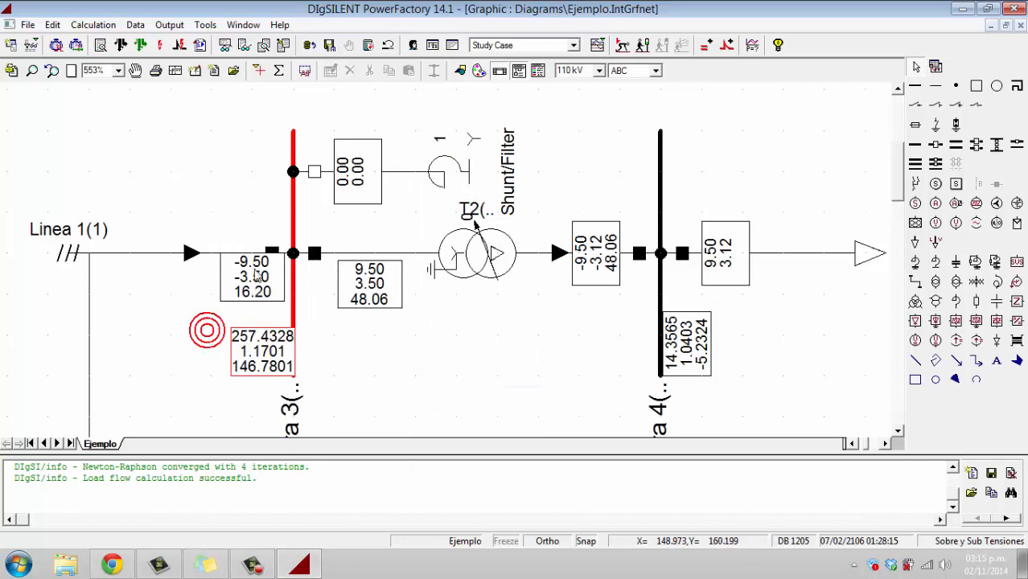
Open the edge element format from transformer T2(1)'s result box and set its variable input mode to Predefined Variables
{"action": "right_click", "coordinate": [389, 306]}
{"action": "left_click", "coordinate": [447, 317]}
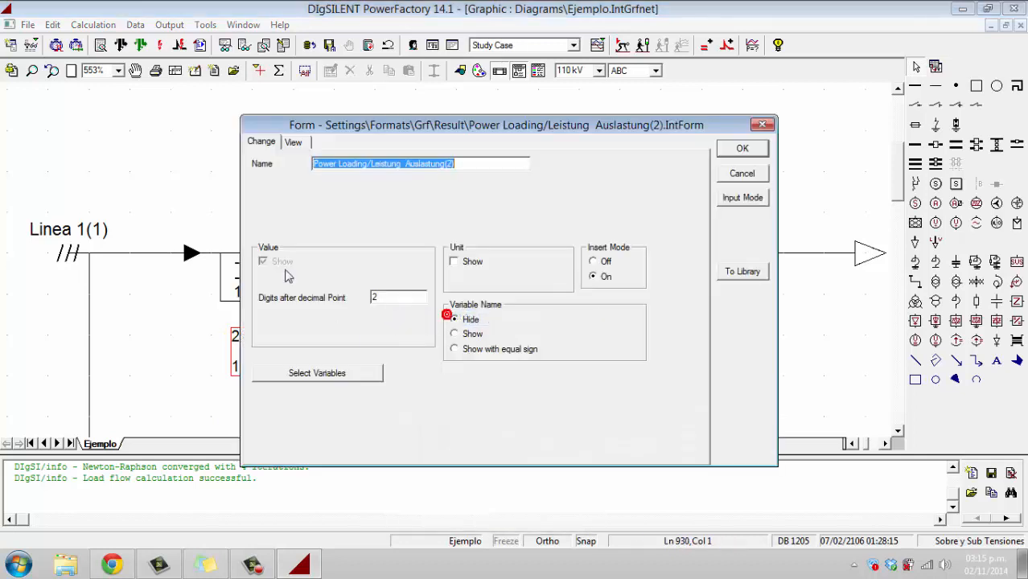
{"action": "left_click", "coordinate": [465, 164]}
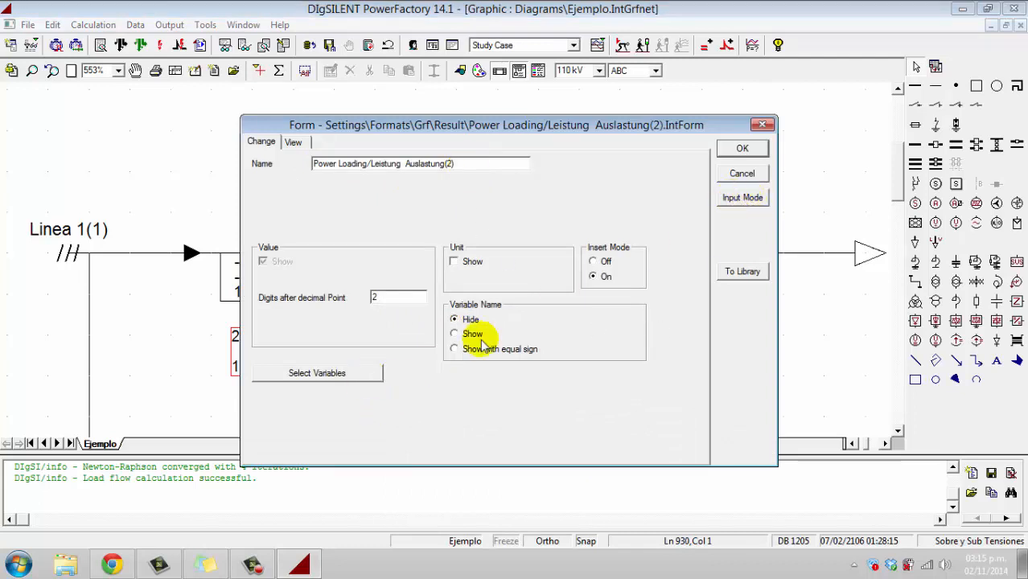
{"action": "left_click", "coordinate": [756, 197]}
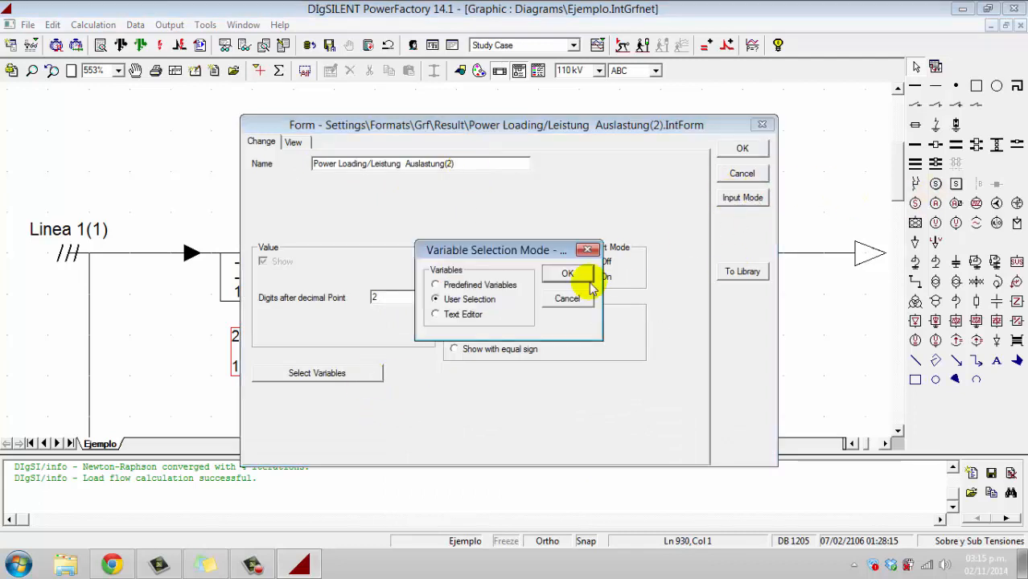
{"action": "left_click", "coordinate": [495, 286]}
{"action": "left_click", "coordinate": [563, 274]}
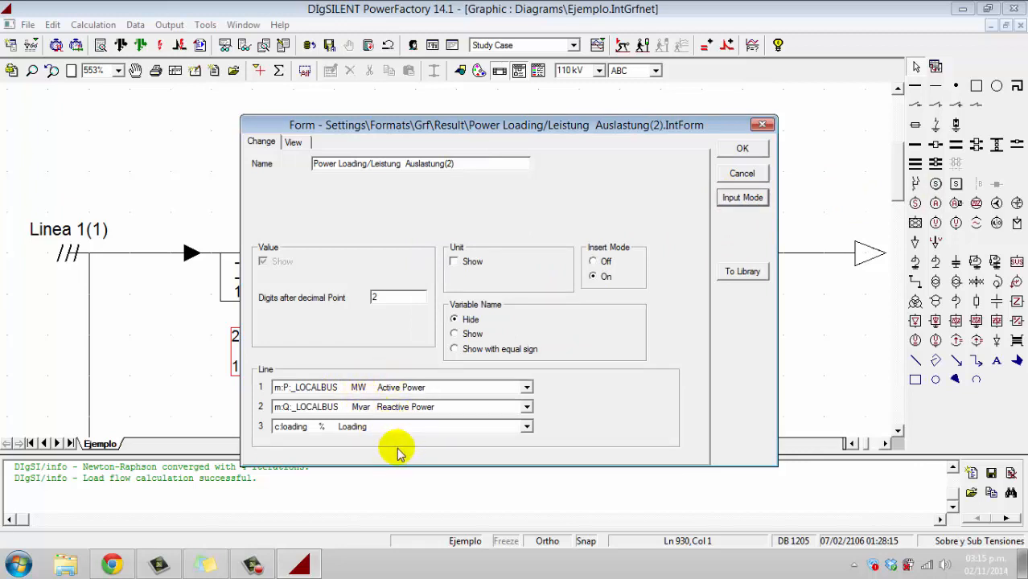
Set the edge element format's variable input mode back to User Selection
{"action": "left_click", "coordinate": [742, 199]}
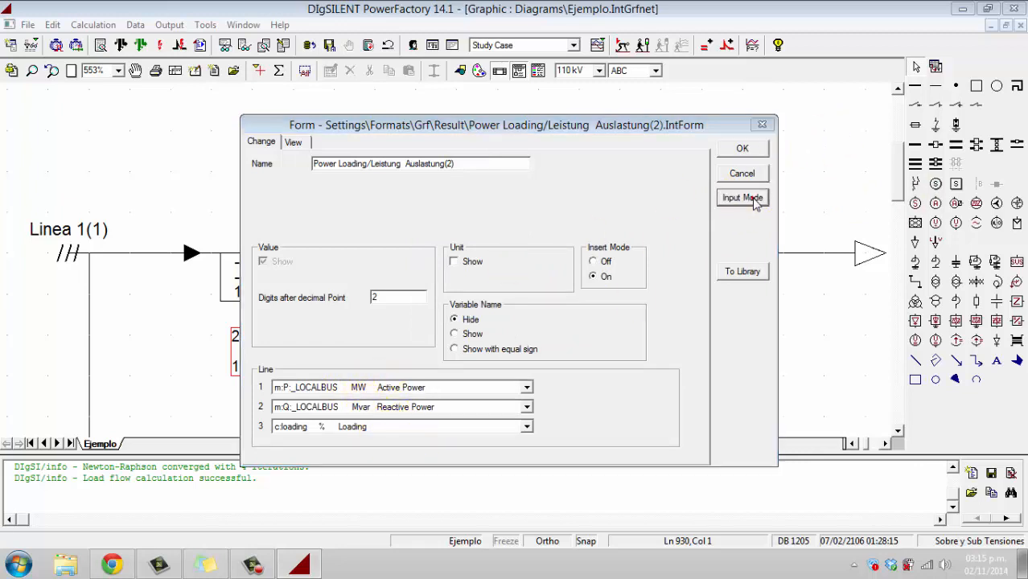
{"action": "left_click", "coordinate": [444, 299]}
{"action": "left_click", "coordinate": [563, 275]}
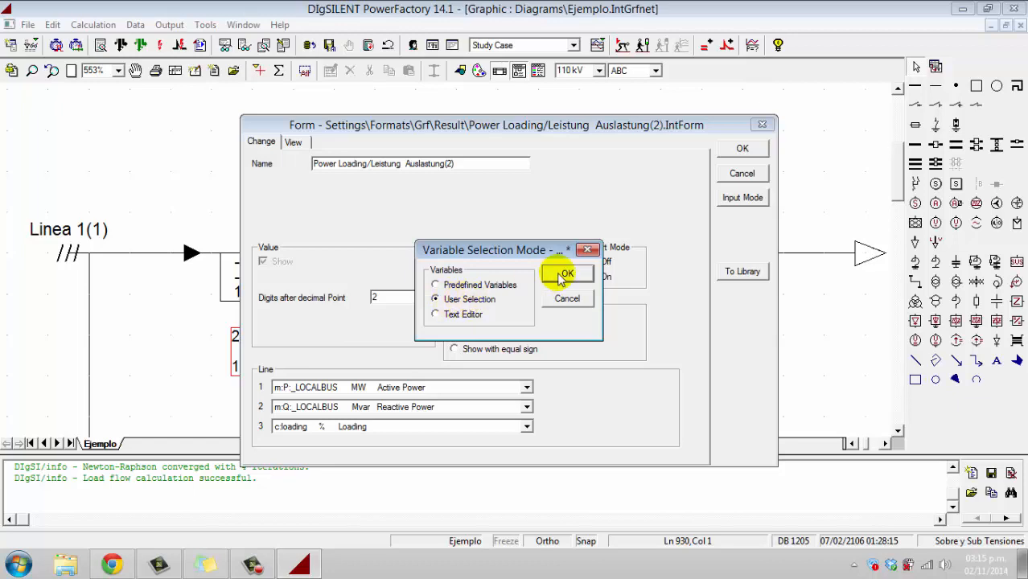
Add the load flow variables phiu1, inet and I for _LOCALBUS to the edge element result format and apply it
{"action": "left_click", "coordinate": [336, 370]}
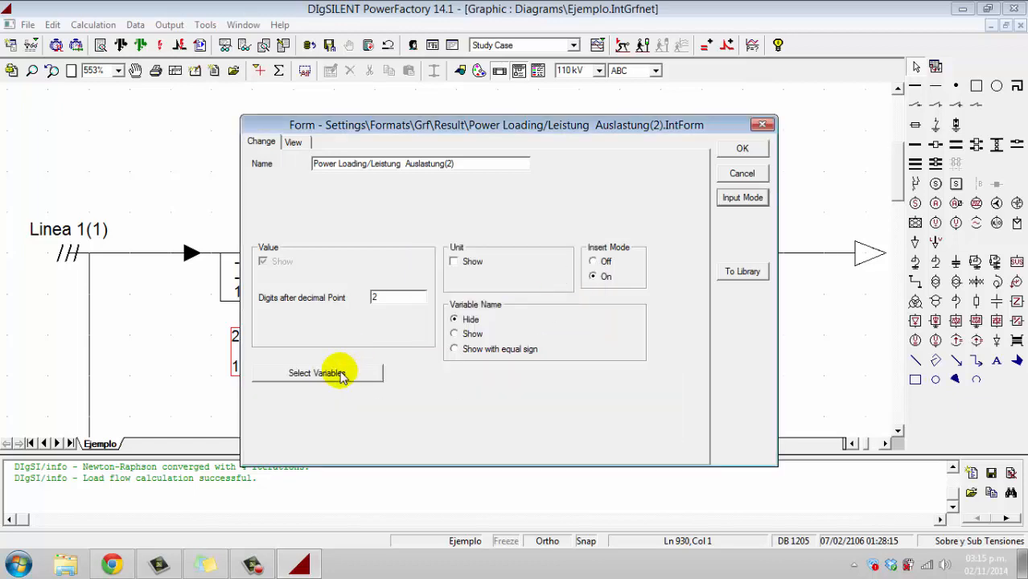
{"action": "left_click", "coordinate": [375, 386]}
{"action": "left_click", "coordinate": [399, 361]}
{"action": "left_click", "coordinate": [407, 339]}
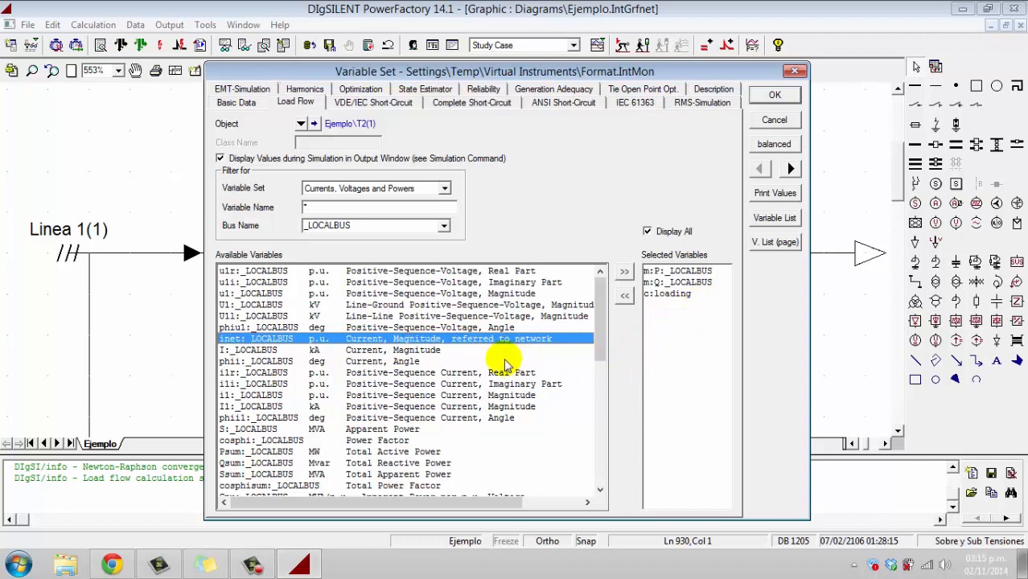
{"action": "left_click", "coordinate": [413, 329]}
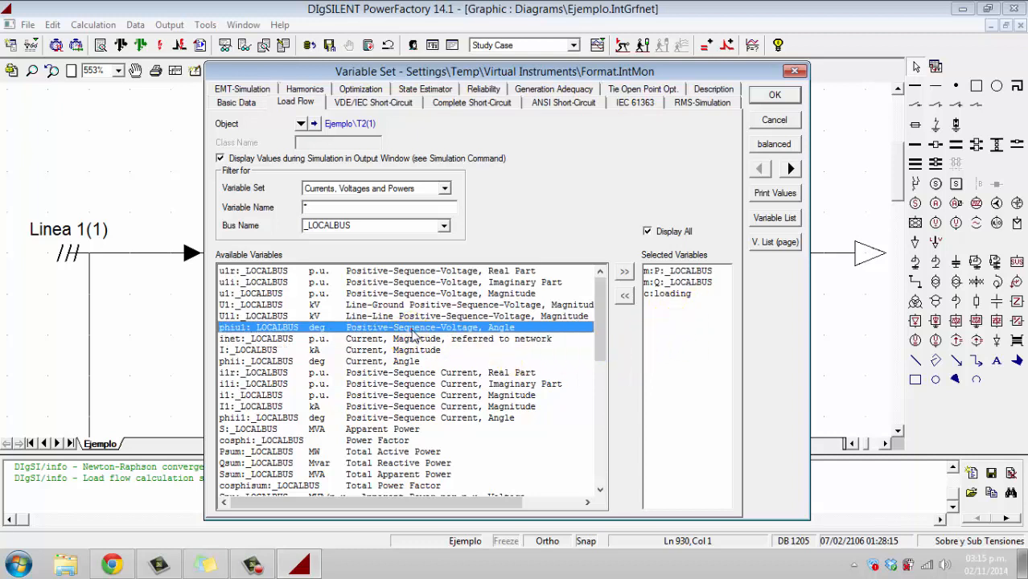
{"action": "left_click", "coordinate": [623, 273]}
{"action": "left_click", "coordinate": [494, 328]}
{"action": "left_click", "coordinate": [623, 273]}
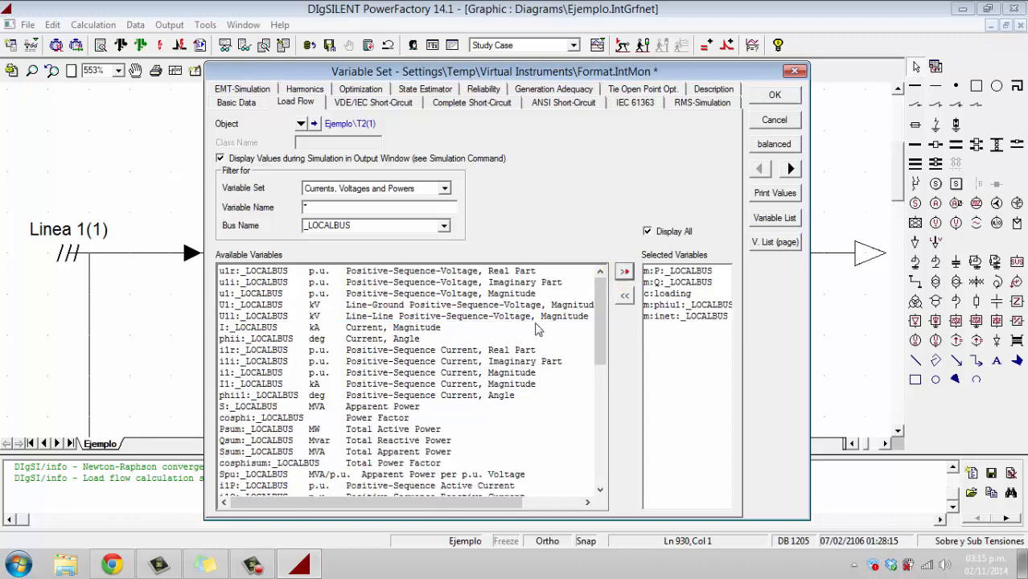
{"action": "left_click", "coordinate": [516, 327]}
{"action": "left_click", "coordinate": [624, 272]}
{"action": "left_click", "coordinate": [776, 97]}
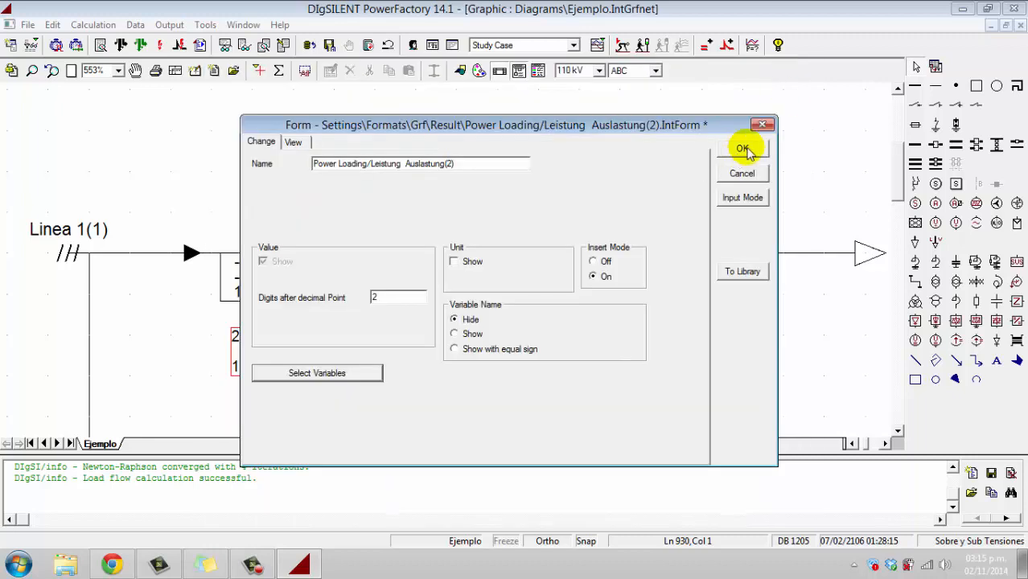
{"action": "left_click", "coordinate": [742, 145]}
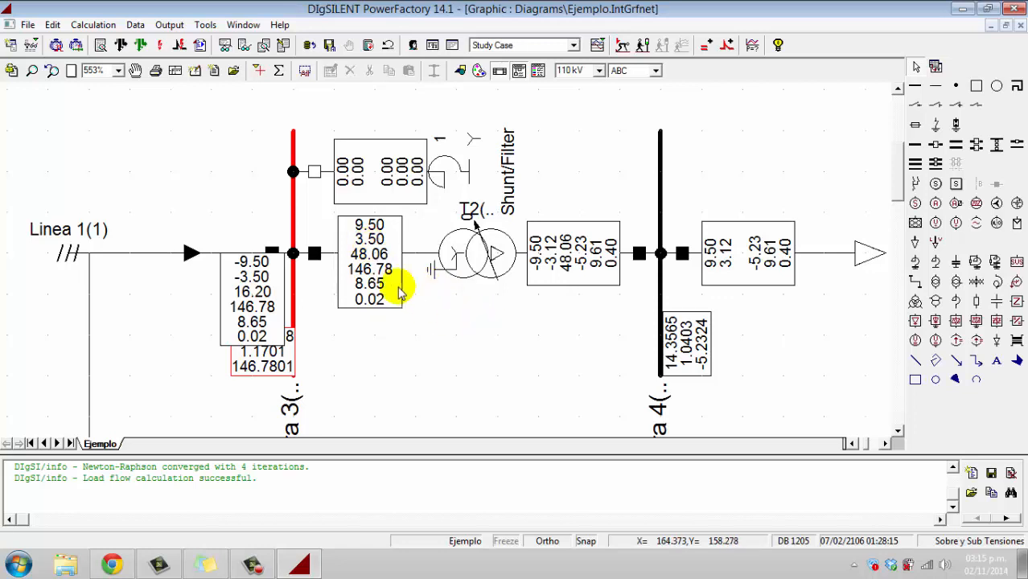
Remove phiu1, inet and I from the edge element result format, keeping P, Q and loading, and apply it
{"action": "left_click", "coordinate": [381, 285]}
{"action": "right_click", "coordinate": [383, 282]}
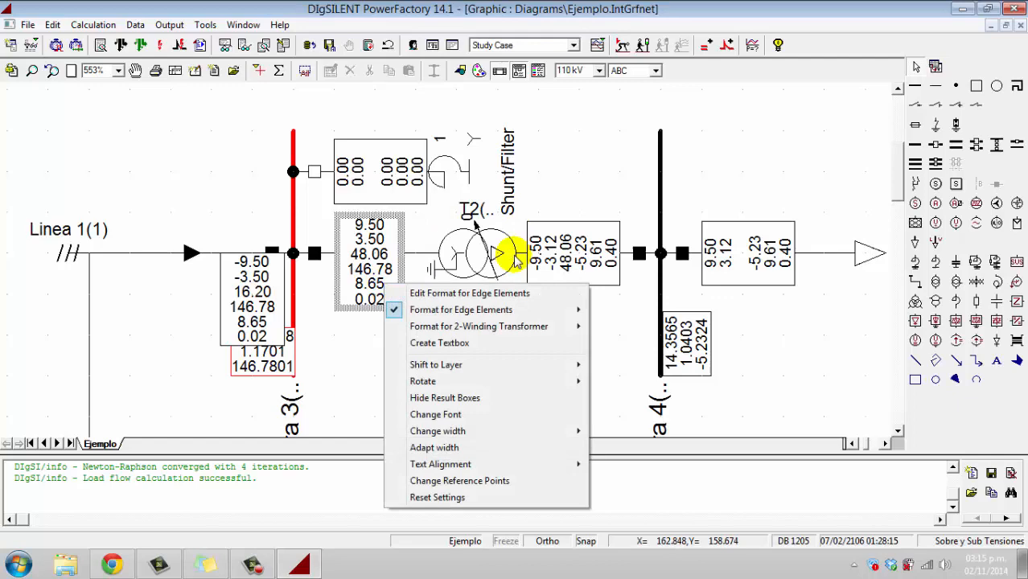
{"action": "left_click", "coordinate": [494, 293]}
{"action": "left_click", "coordinate": [350, 372]}
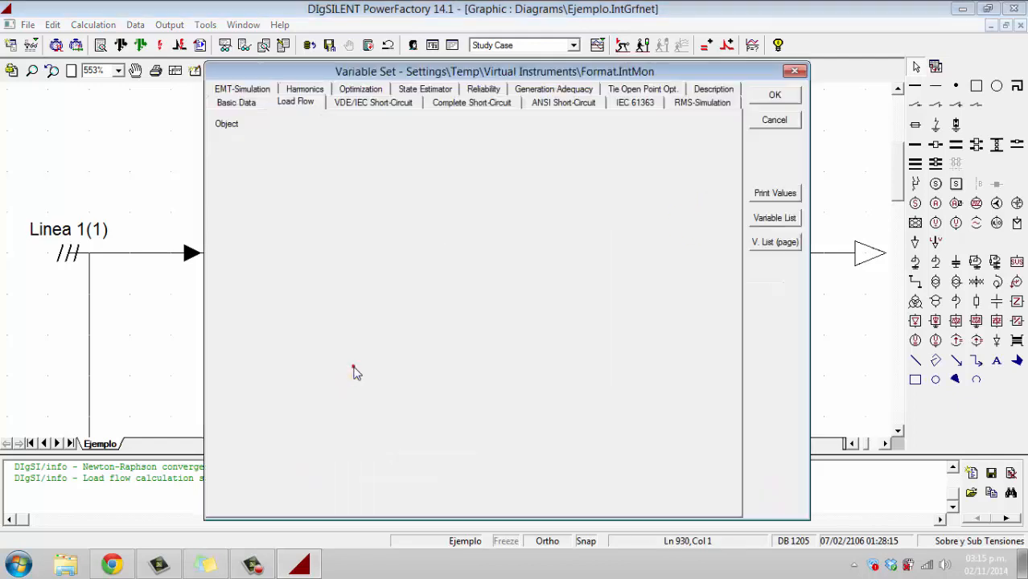
{"action": "double_click", "coordinate": [681, 307]}
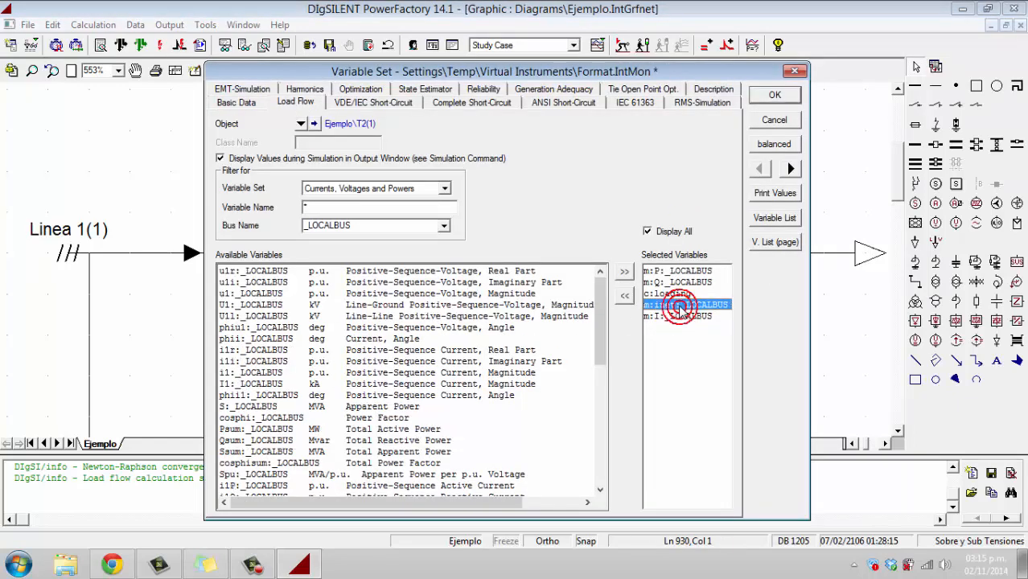
{"action": "double_click", "coordinate": [682, 307]}
{"action": "double_click", "coordinate": [675, 307]}
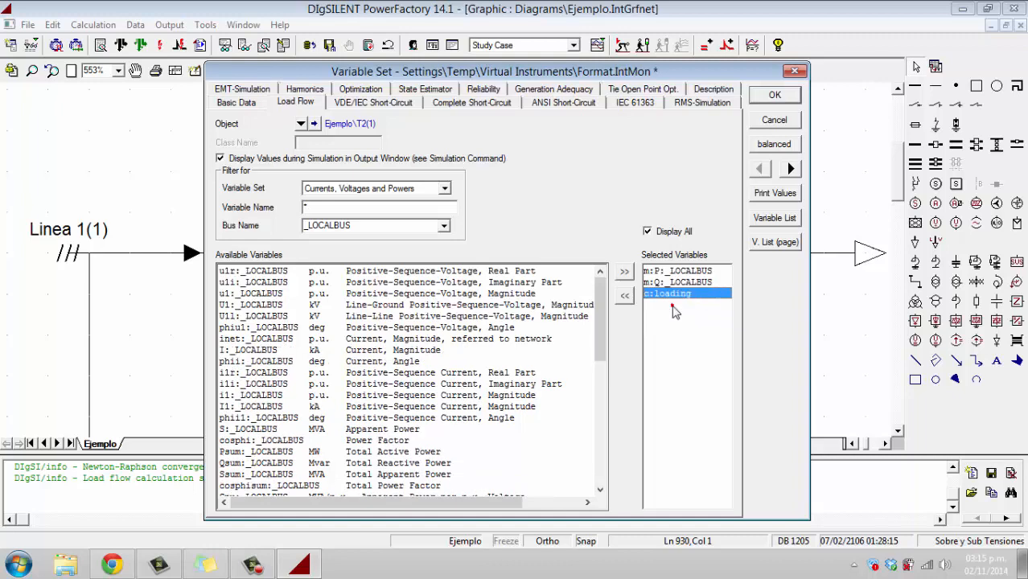
{"action": "left_click", "coordinate": [788, 95]}
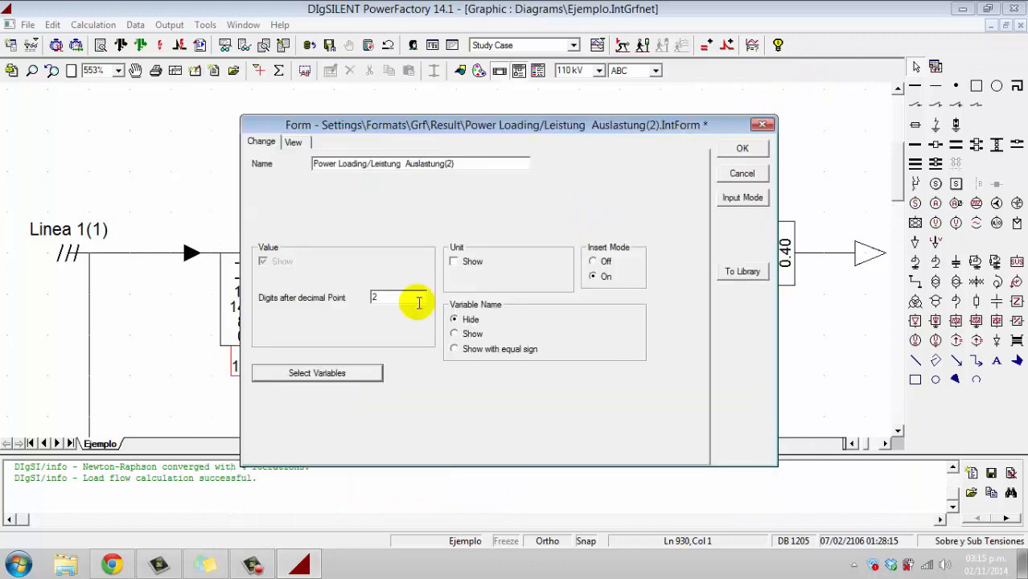
{"action": "left_click", "coordinate": [744, 148]}
{"action": "left_click", "coordinate": [477, 336]}
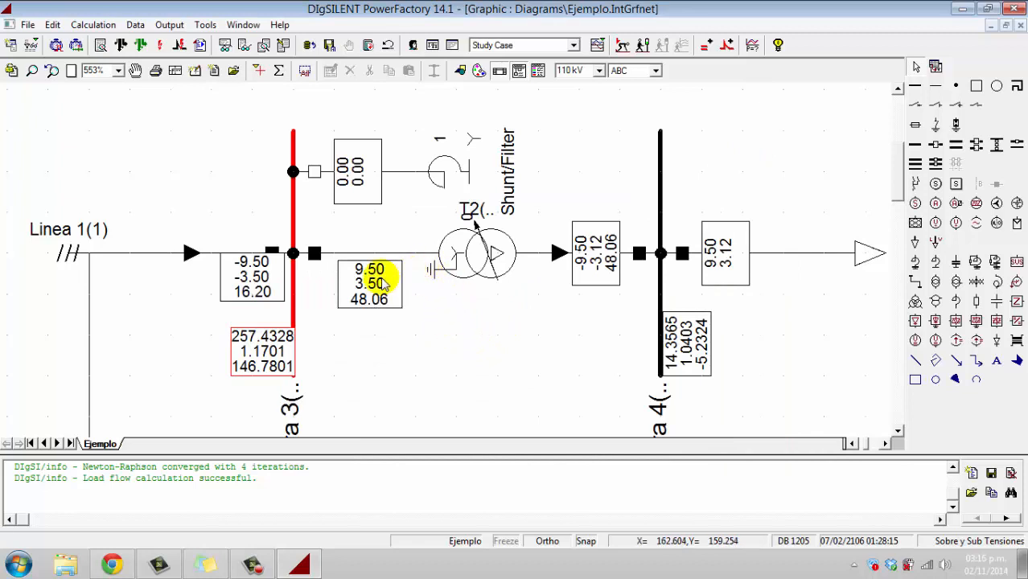
Check the active power, reactive power and loading descriptions on the result boxes of Linea 1(1) and transformer T2(1)
{"action": "mouse_move", "coordinate": [242, 278]}
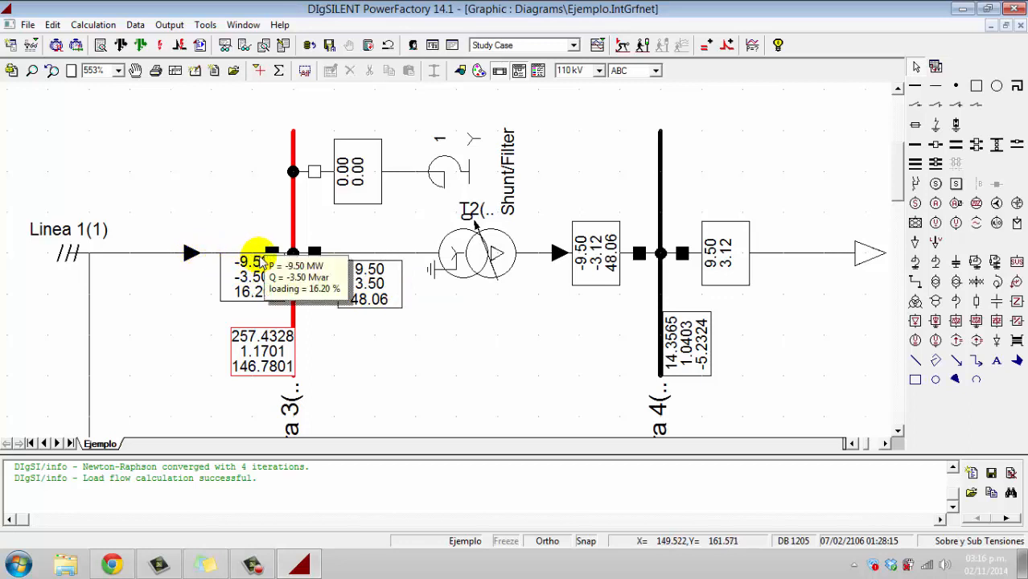
{"action": "mouse_move", "coordinate": [365, 280]}
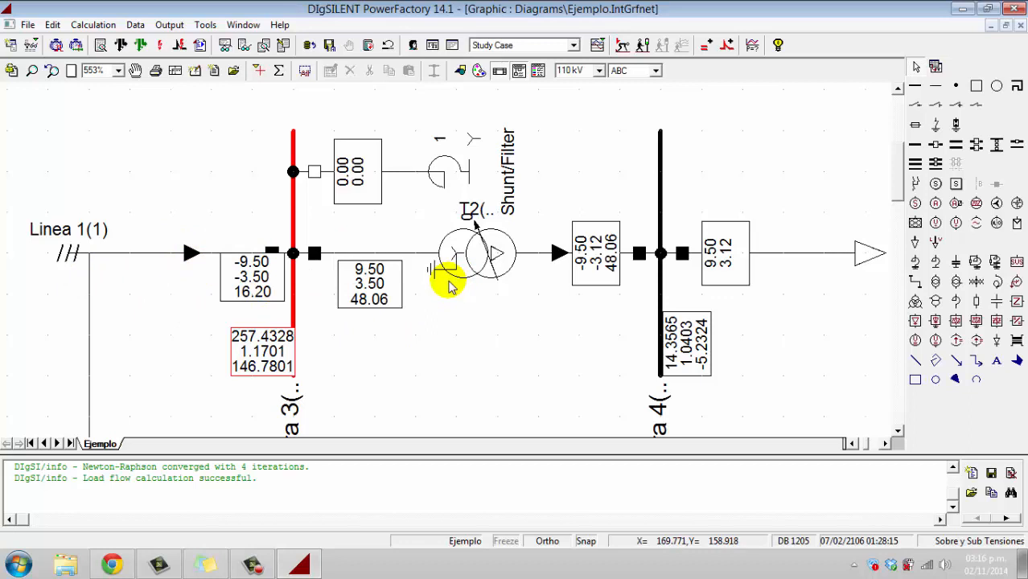
Examine the load flow result boxes and busbar colours across the whole Ejemplo network diagram
{"action": "scroll", "coordinate": [450, 285], "scroll_direction": "down", "scroll_amount": 1}
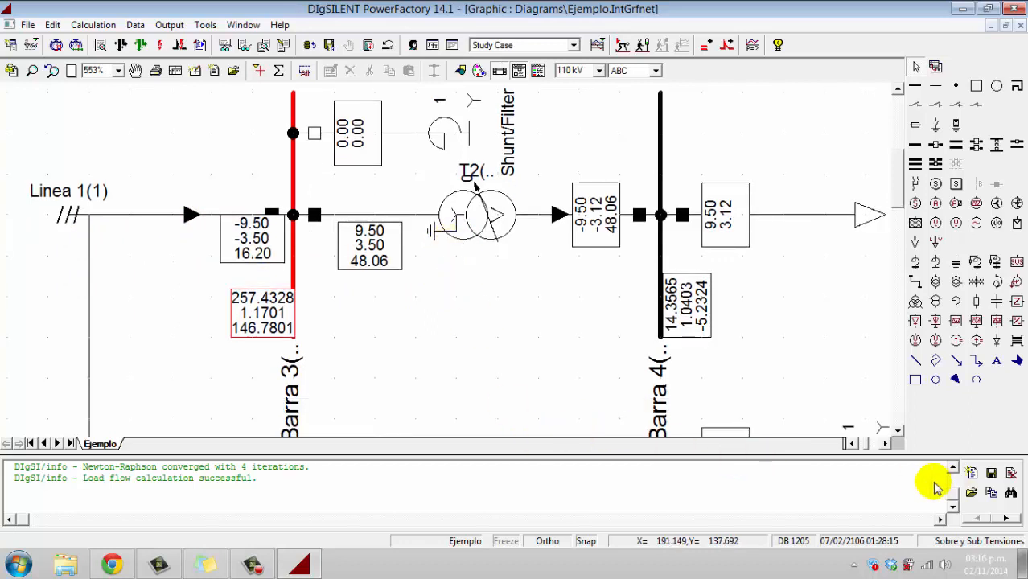
{"action": "left_click", "coordinate": [853, 445]}
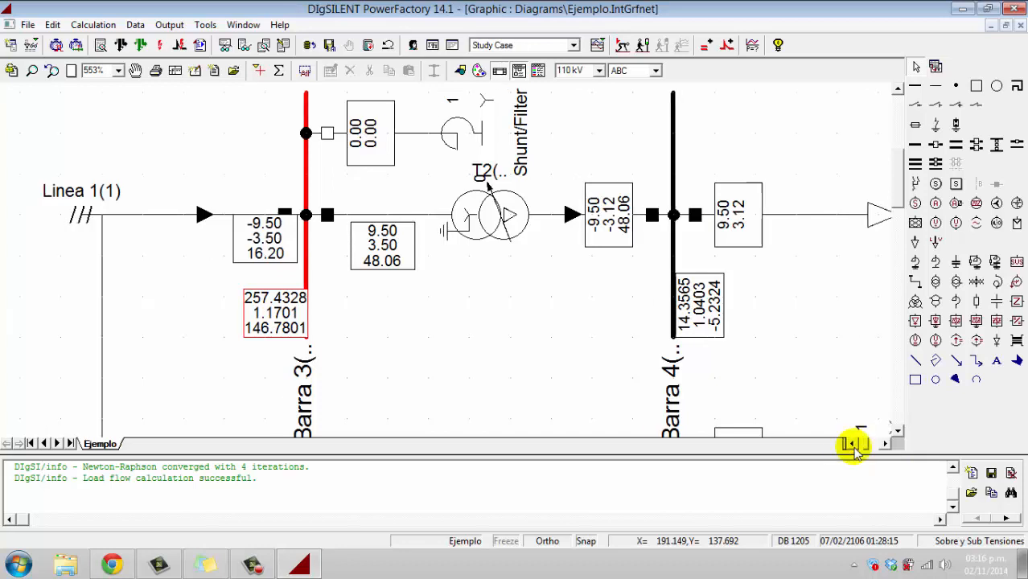
{"action": "left_click", "coordinate": [853, 445]}
{"action": "scroll", "coordinate": [505, 274], "scroll_direction": "up", "scroll_amount": 1}
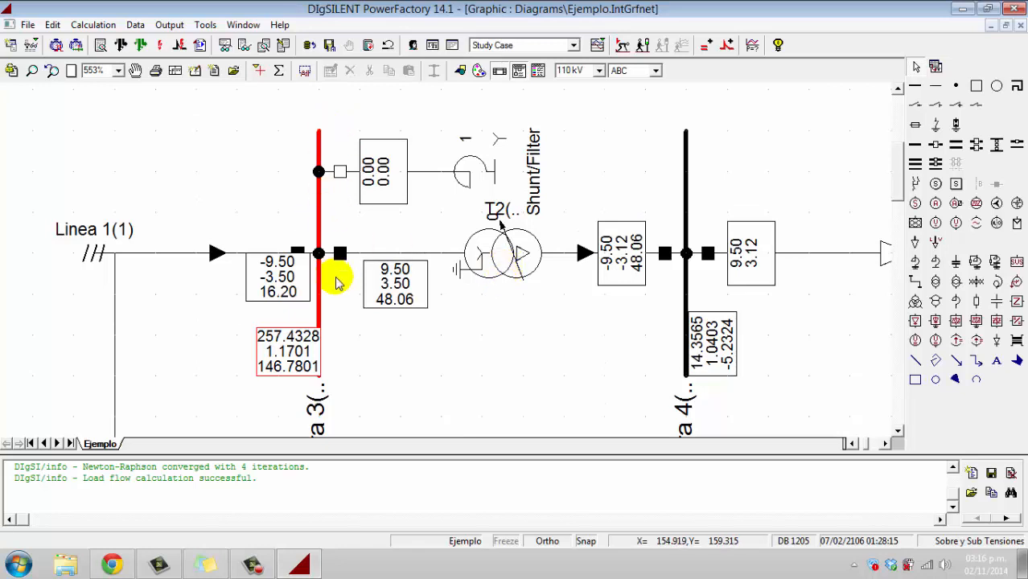
{"action": "left_click", "coordinate": [118, 71]}
{"action": "left_click", "coordinate": [119, 83]}
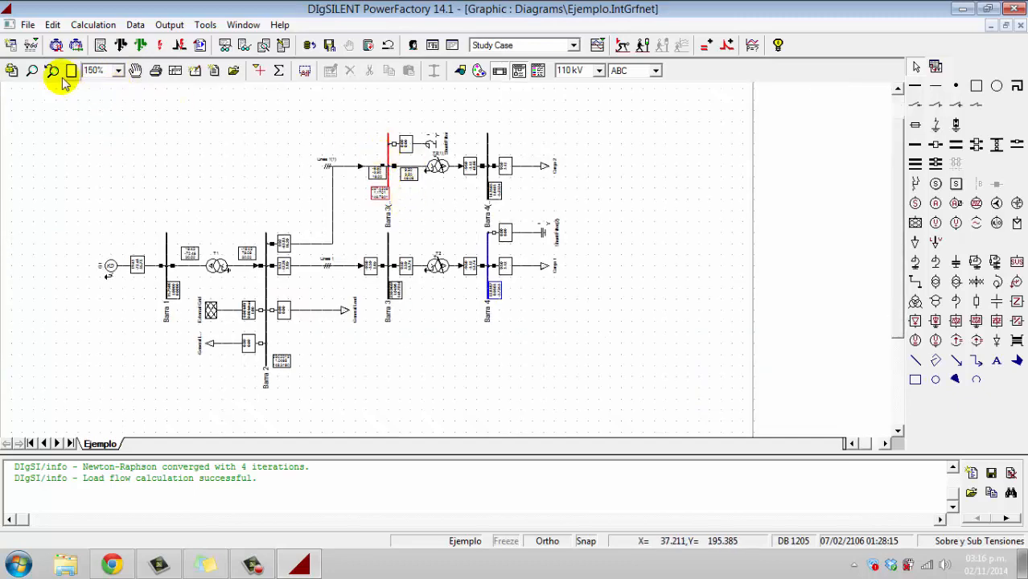
{"action": "left_click", "coordinate": [32, 71]}
{"action": "left_click_drag", "start_coordinate": [85, 114], "coordinate": [582, 407]}
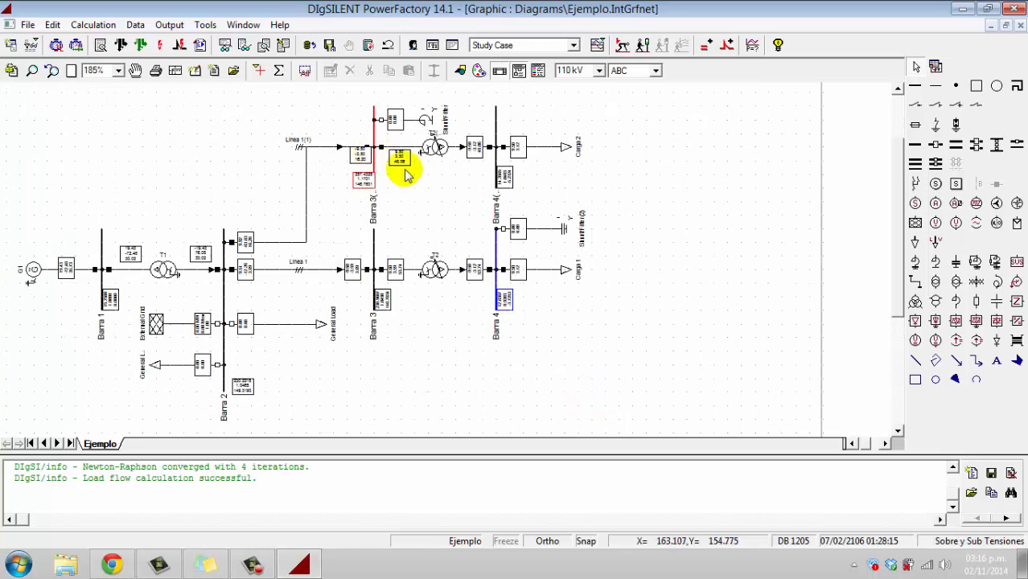
{"action": "left_click", "coordinate": [504, 299]}
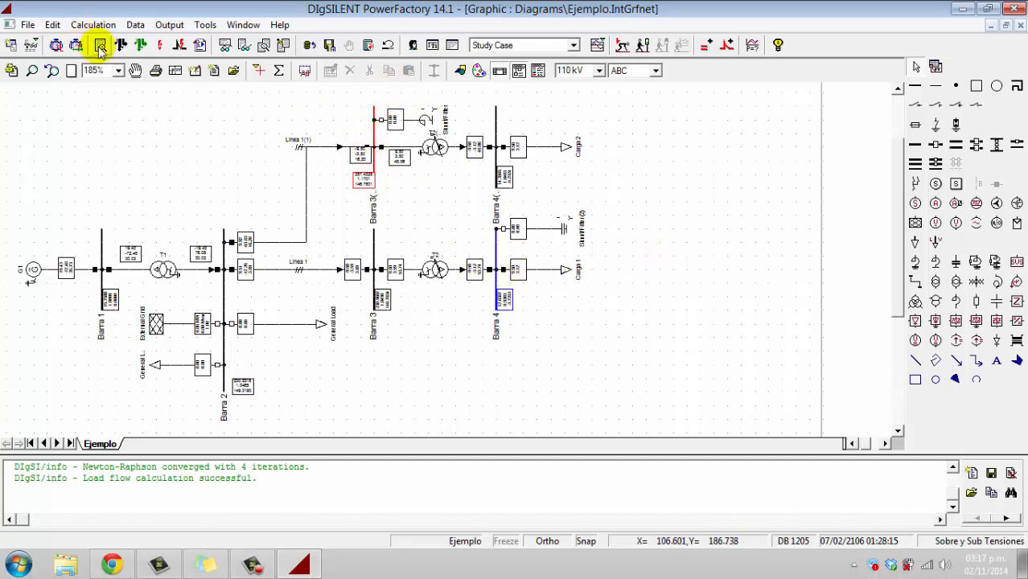
Compare the parallel Linea 1 and Linea 1(1) branches and read the voltage magnitude, per-unit and angle results of Barra 3(1)
{"action": "left_click", "coordinate": [32, 70]}
{"action": "left_click_drag", "start_coordinate": [258, 87], "coordinate": [385, 255]}
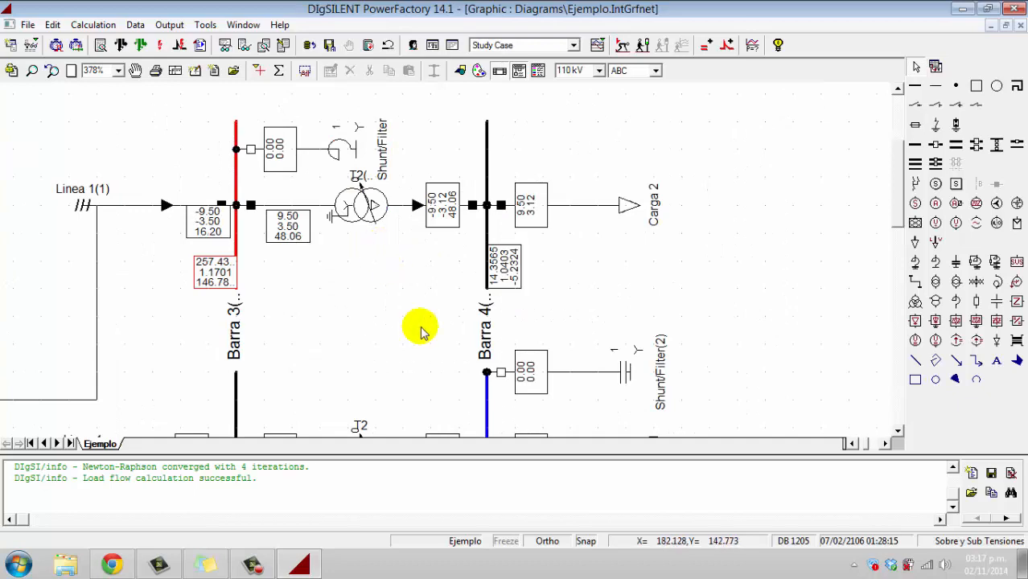
{"action": "scroll", "coordinate": [603, 314], "scroll_direction": "down", "scroll_amount": 5}
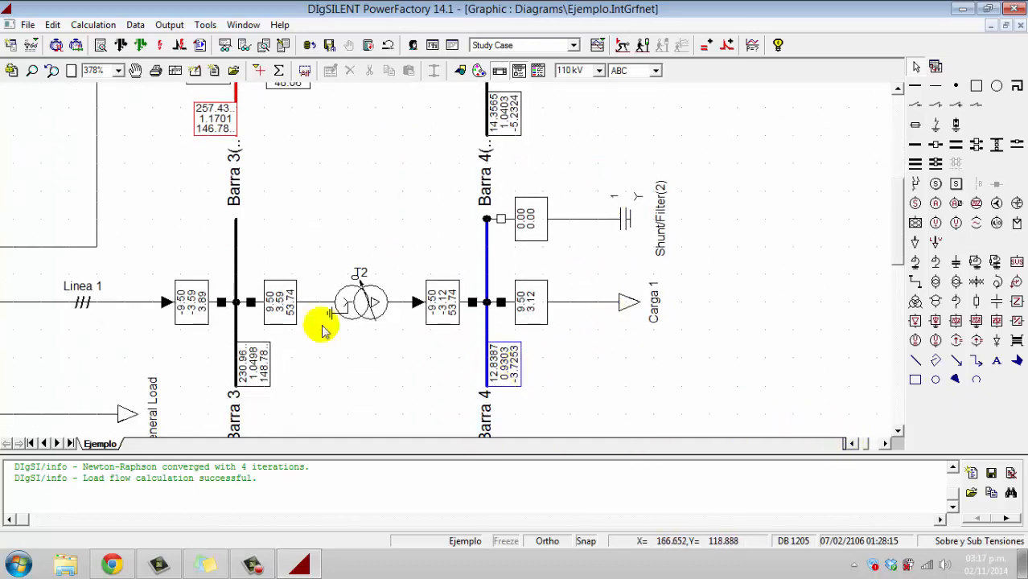
{"action": "scroll", "coordinate": [206, 306], "scroll_direction": "up", "scroll_amount": 5}
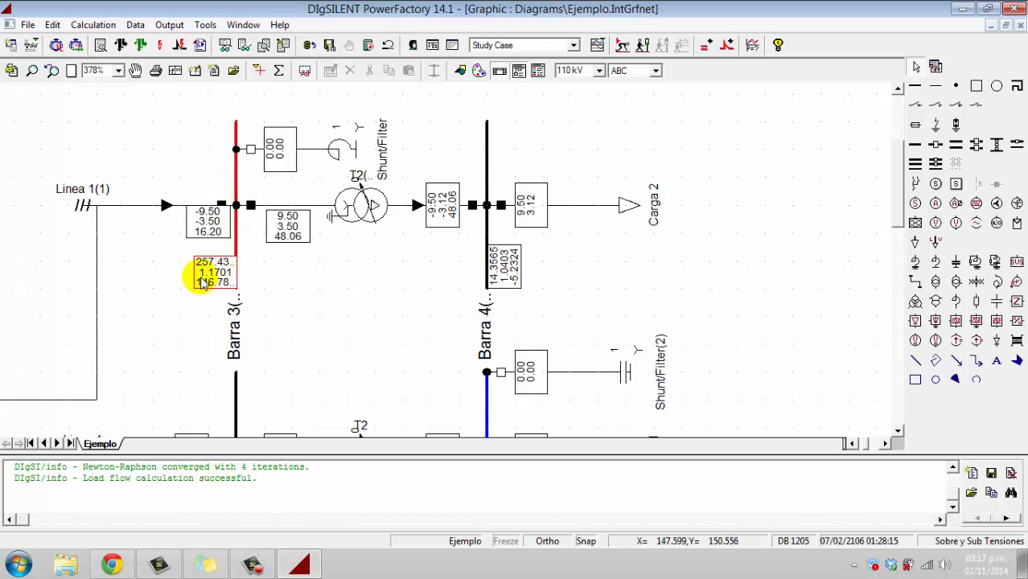
{"action": "mouse_move", "coordinate": [207, 281]}
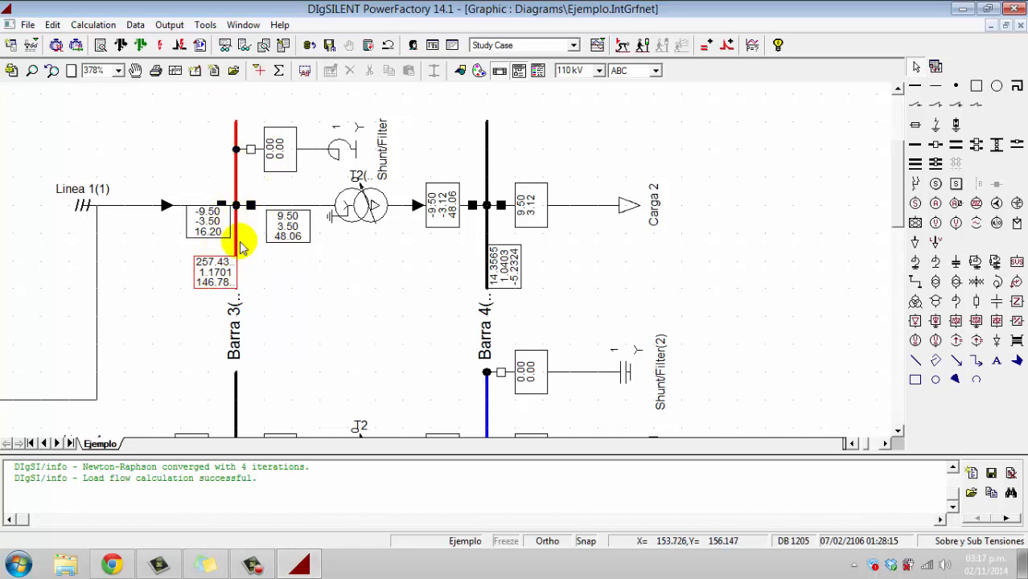
{"action": "mouse_move", "coordinate": [206, 282]}
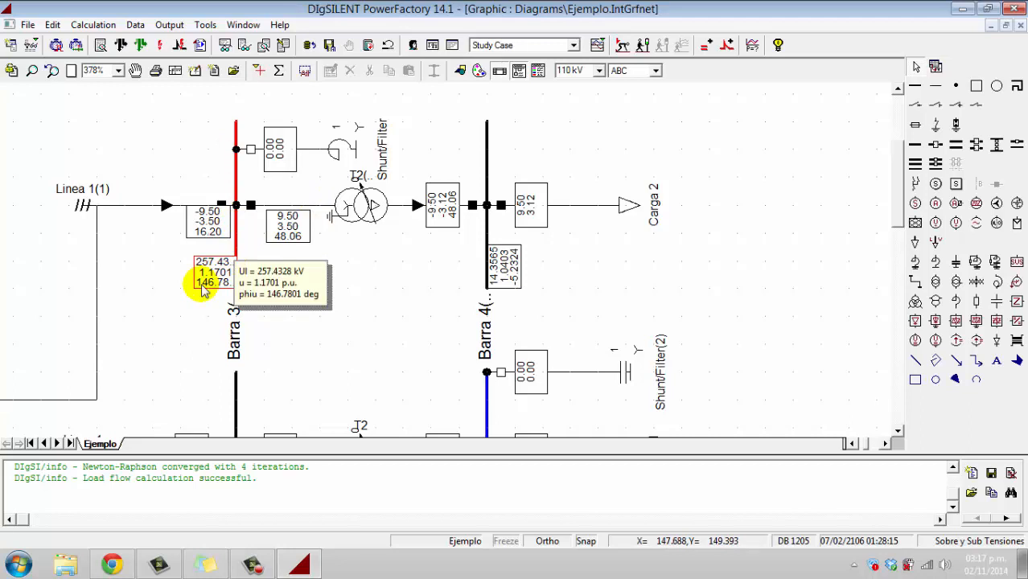
Review the basic data of Linea 1(1), including its length and resulting impedances, without changing anything
{"action": "left_click", "coordinate": [851, 443]}
{"action": "left_click", "coordinate": [851, 445]}
{"action": "left_click", "coordinate": [851, 444]}
{"action": "left_click", "coordinate": [850, 443]}
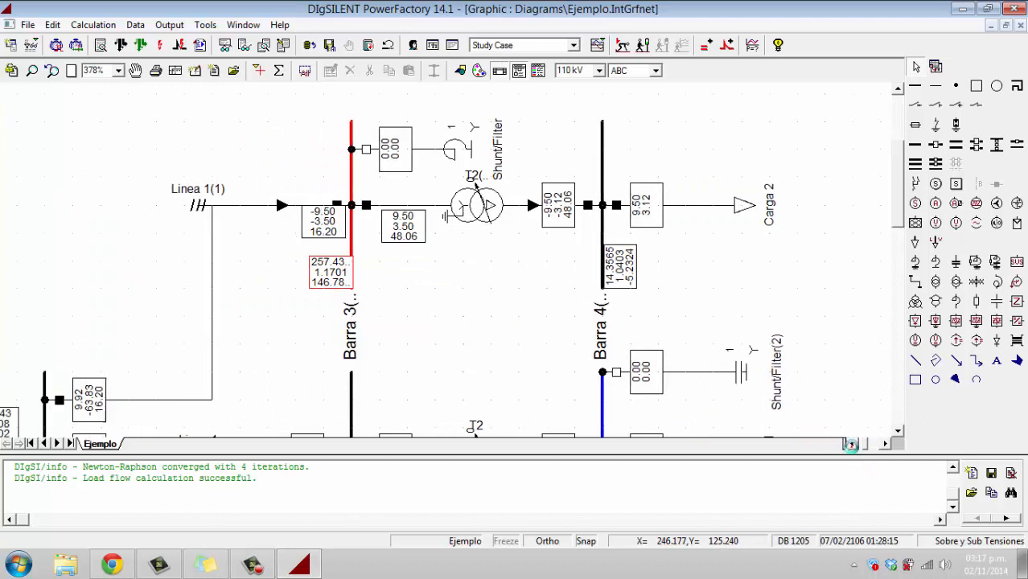
{"action": "left_click", "coordinate": [850, 444]}
{"action": "left_click", "coordinate": [850, 443]}
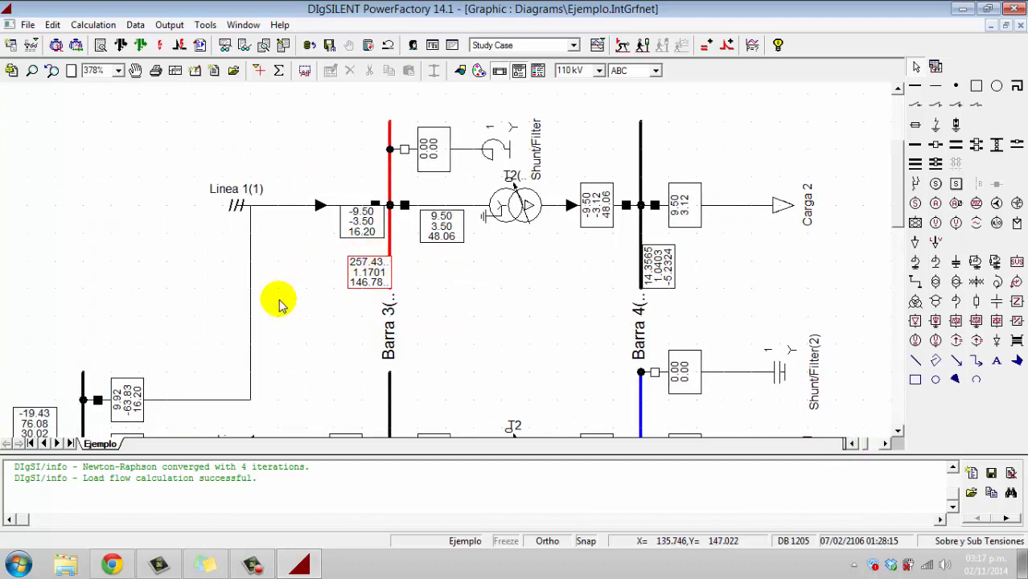
{"action": "double_click", "coordinate": [251, 320]}
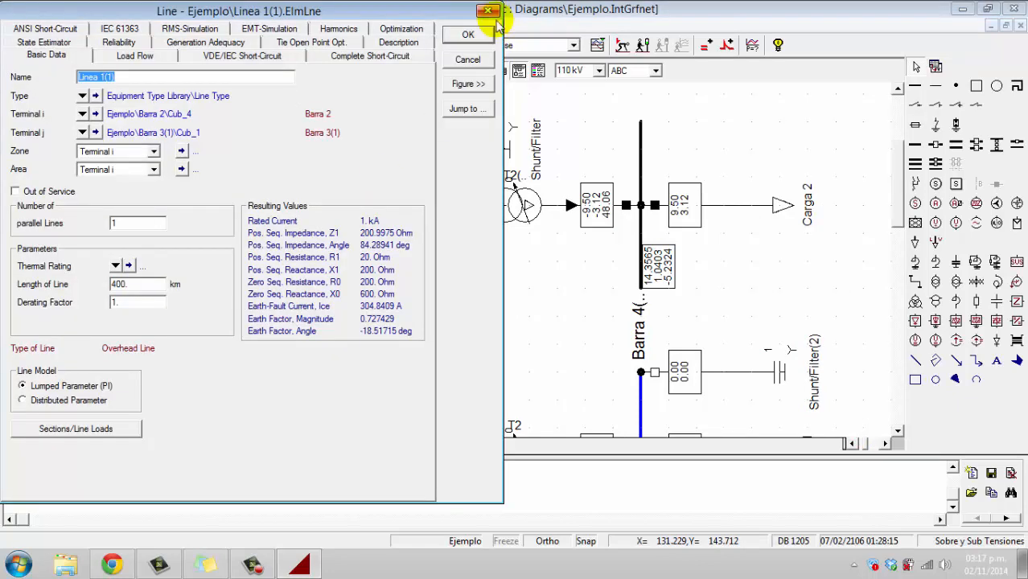
{"action": "left_click", "coordinate": [488, 11]}
{"action": "left_click", "coordinate": [298, 309]}
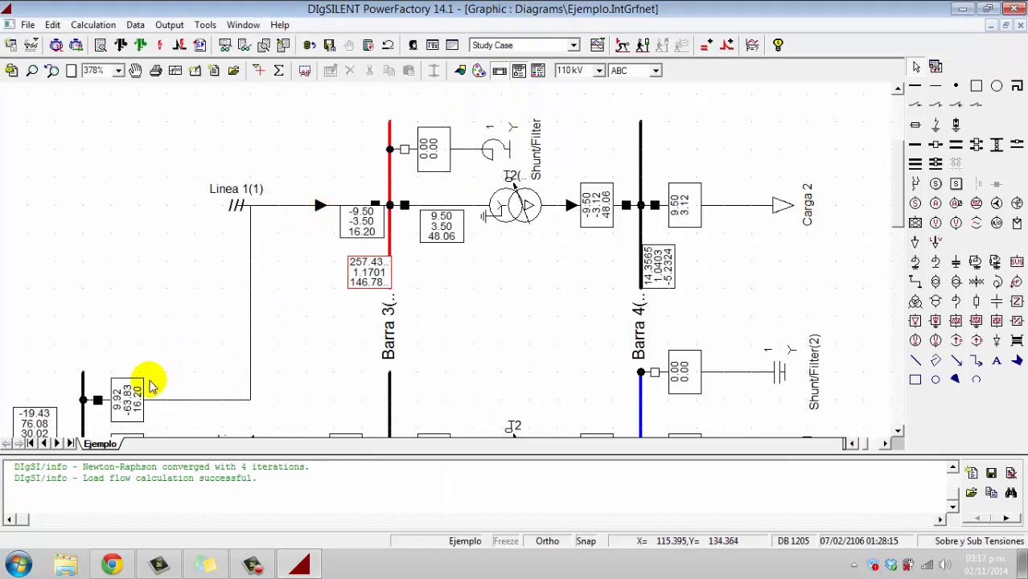
Compare the active and reactive power results at both ends of Linea 1(1) and the voltage results of Barra 3(1)
{"action": "scroll", "coordinate": [157, 346], "scroll_direction": "down", "scroll_amount": 1}
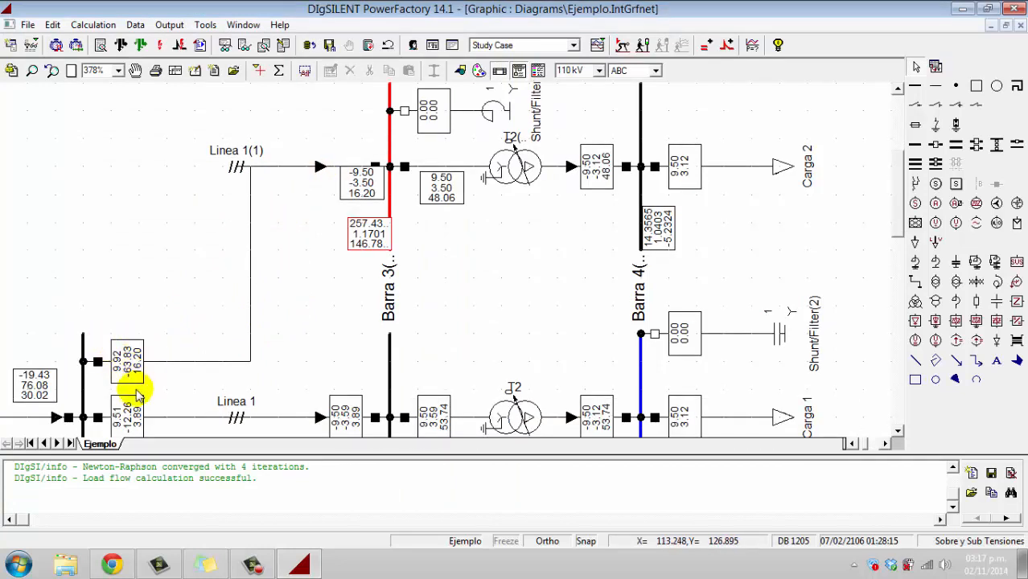
{"action": "mouse_move", "coordinate": [125, 378]}
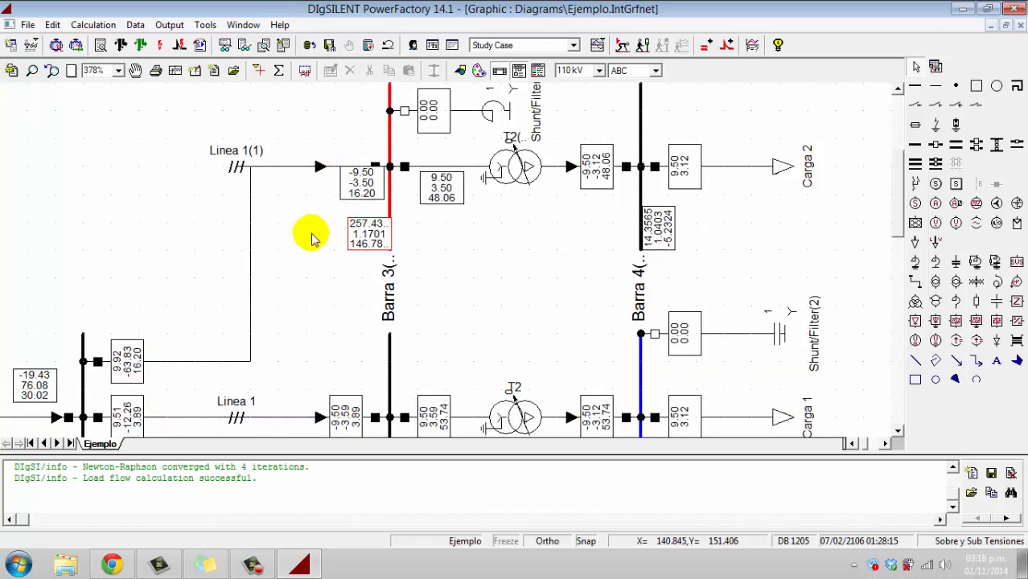
{"action": "scroll", "coordinate": [302, 201], "scroll_direction": "up", "scroll_amount": 1}
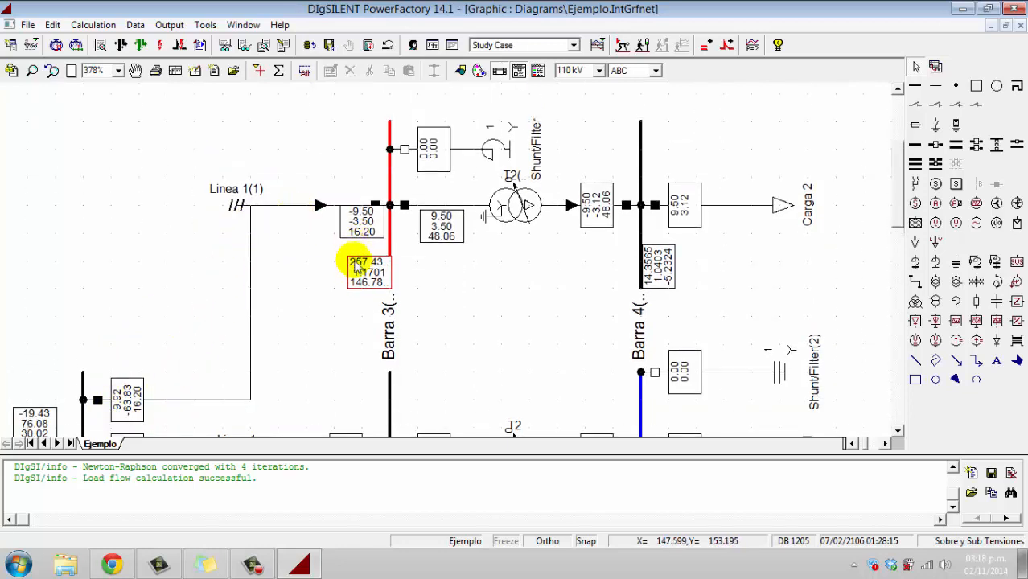
{"action": "mouse_move", "coordinate": [359, 275]}
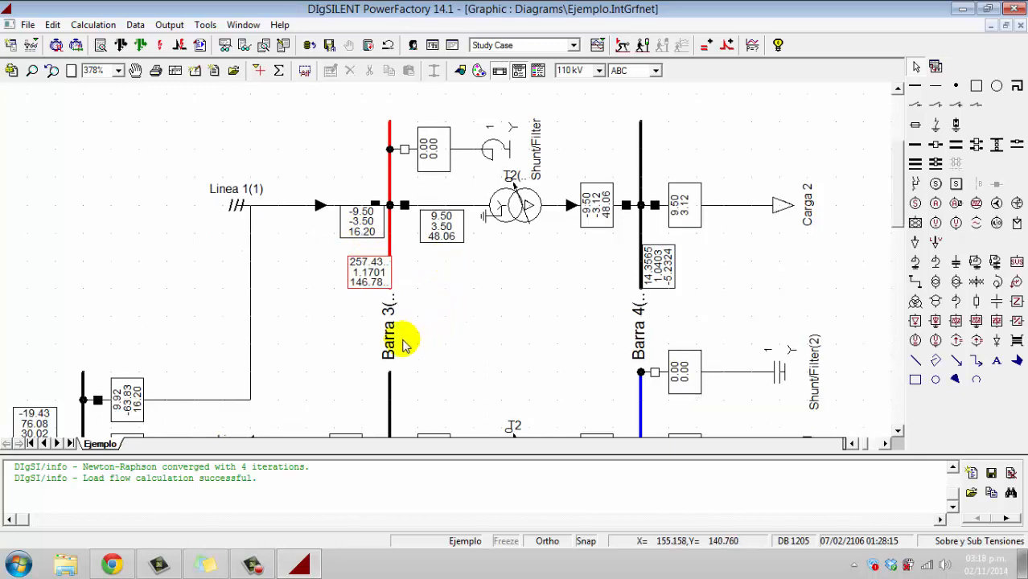
{"action": "mouse_move", "coordinate": [347, 212]}
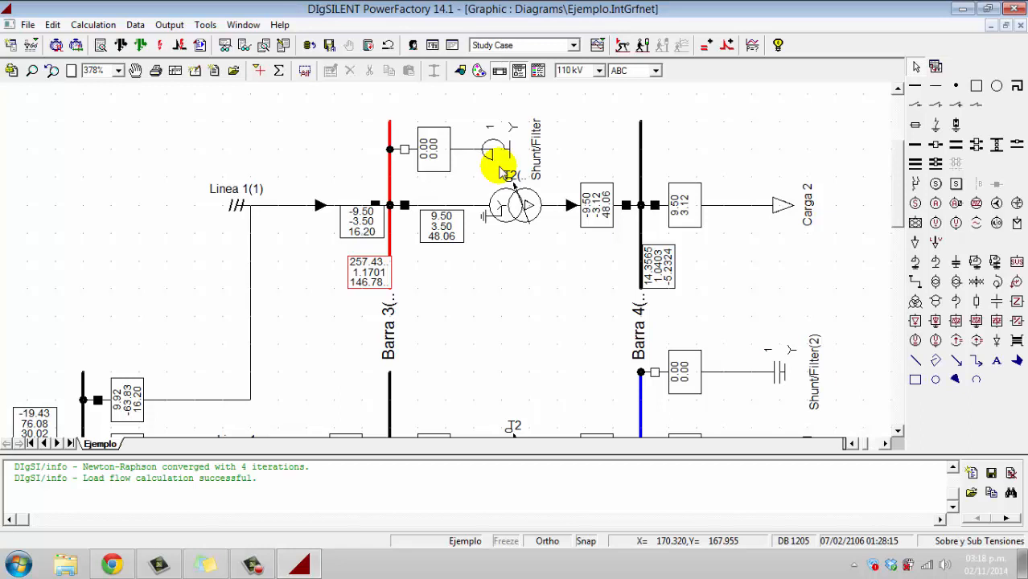
Close the switch connecting the shunt reactor to Barra 3(1) and rerun the load flow calculation
{"action": "double_click", "coordinate": [405, 152]}
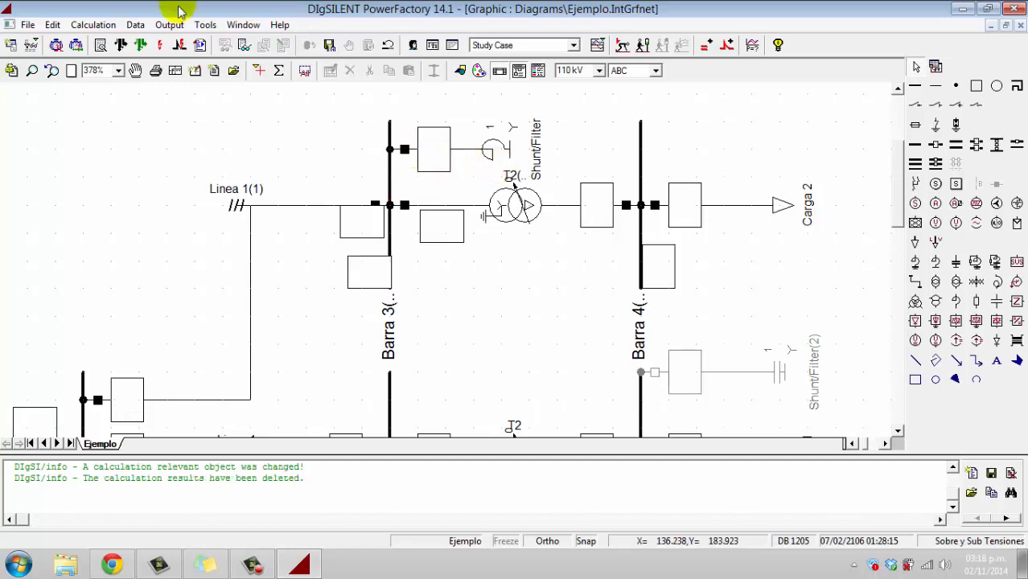
{"action": "left_click", "coordinate": [120, 44]}
{"action": "left_click", "coordinate": [682, 100]}
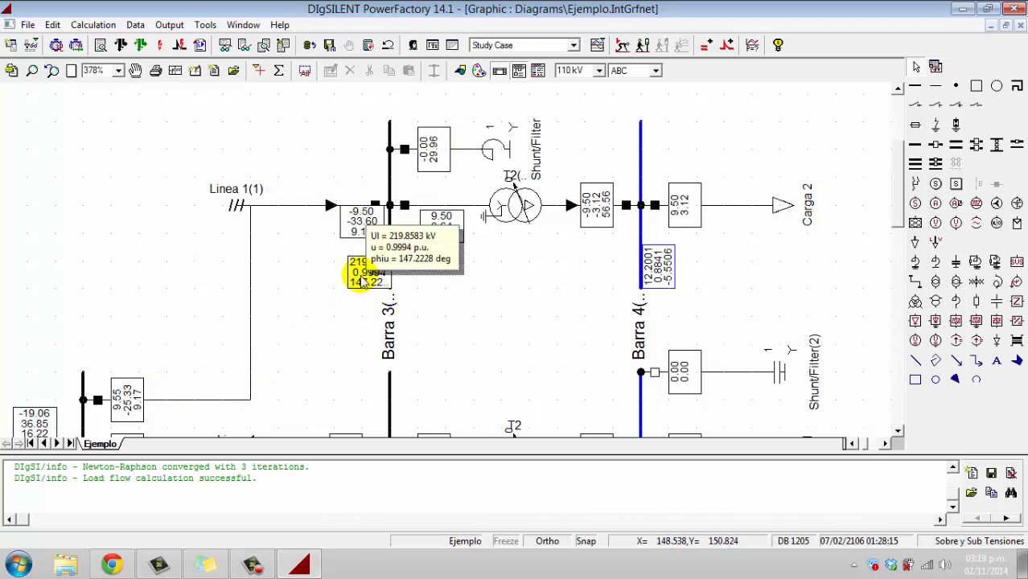
Check the voltage results of Barra 4 and the power results of Carga 1
{"action": "scroll", "coordinate": [445, 277], "scroll_direction": "down", "scroll_amount": 3}
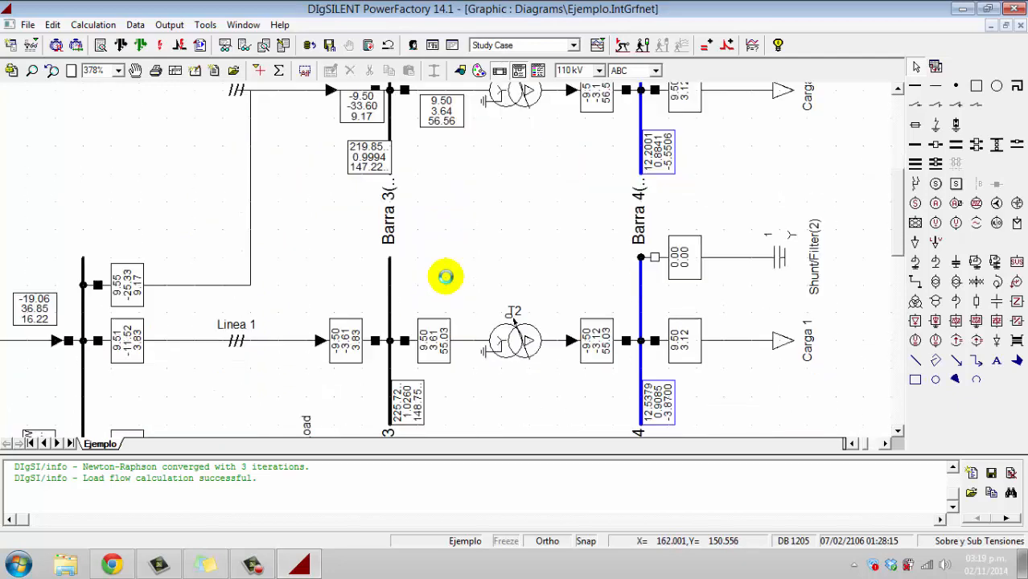
{"action": "scroll", "coordinate": [445, 277], "scroll_direction": "down", "scroll_amount": 1}
{"action": "mouse_move", "coordinate": [646, 381]}
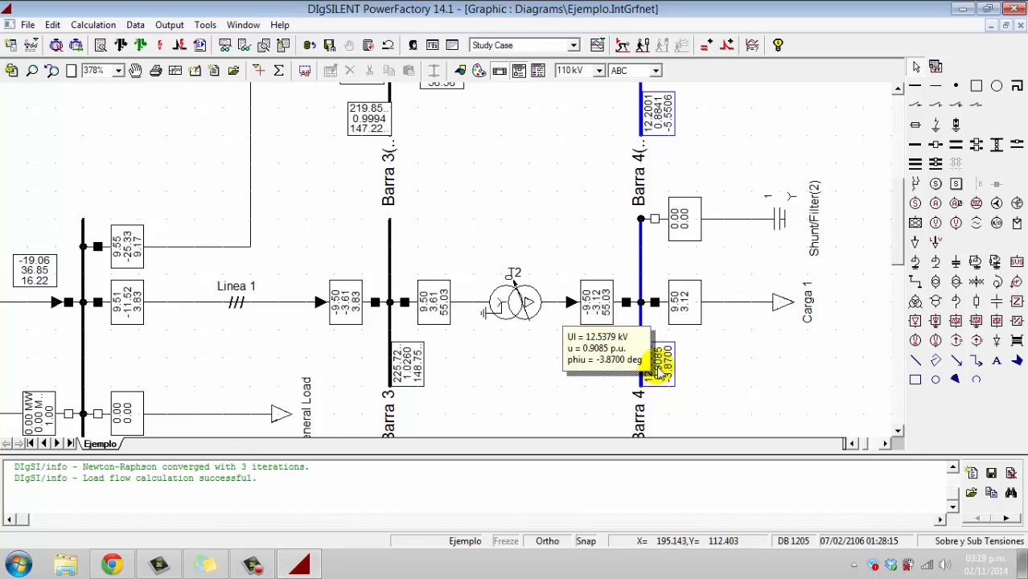
{"action": "mouse_move", "coordinate": [686, 311]}
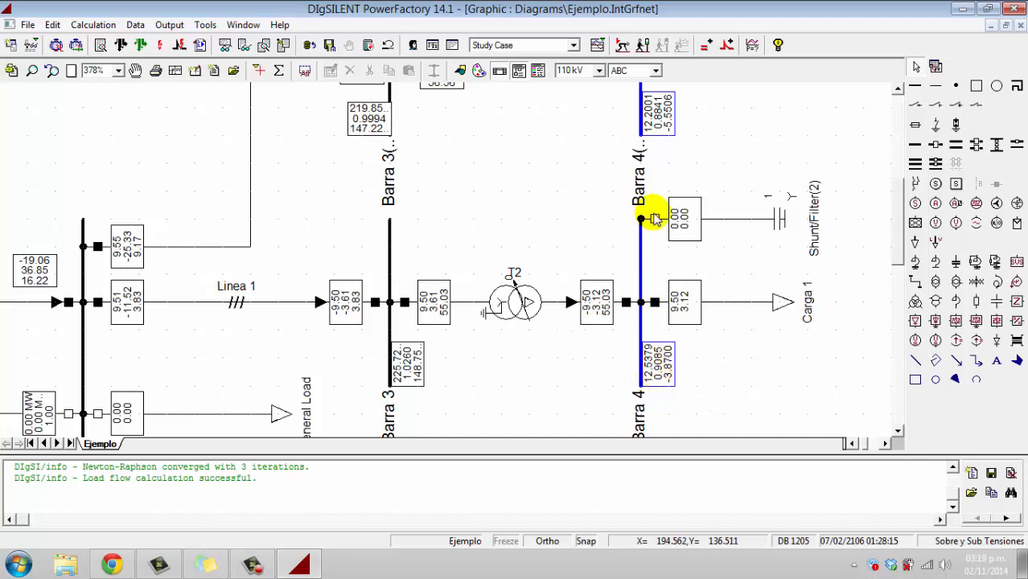
Inspect the rated reactive power of the capacitor Shunt/Filter(2) on Barra 4 without changing it
{"action": "left_click", "coordinate": [728, 224]}
{"action": "double_click", "coordinate": [728, 224]}
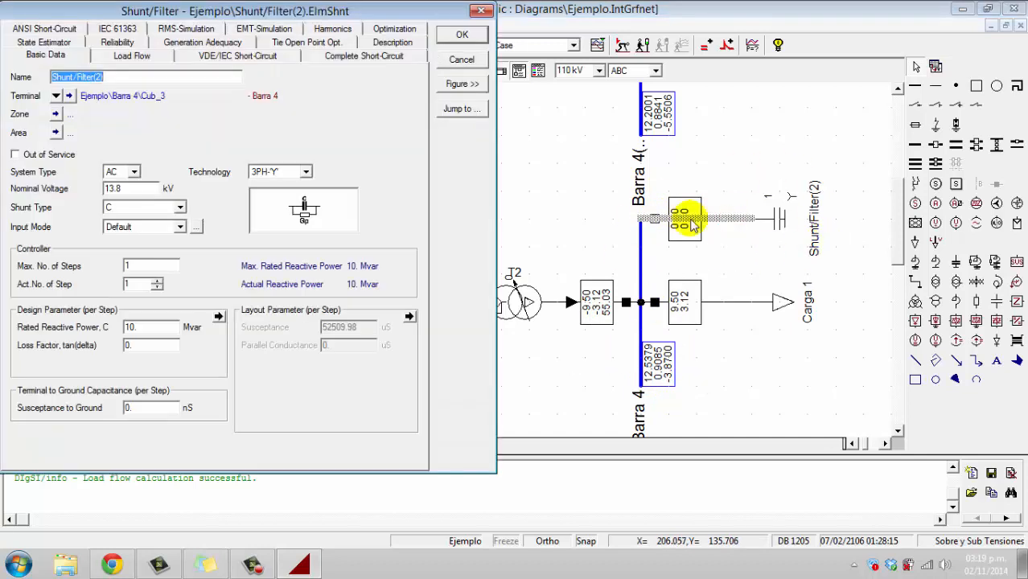
{"action": "left_click", "coordinate": [145, 330]}
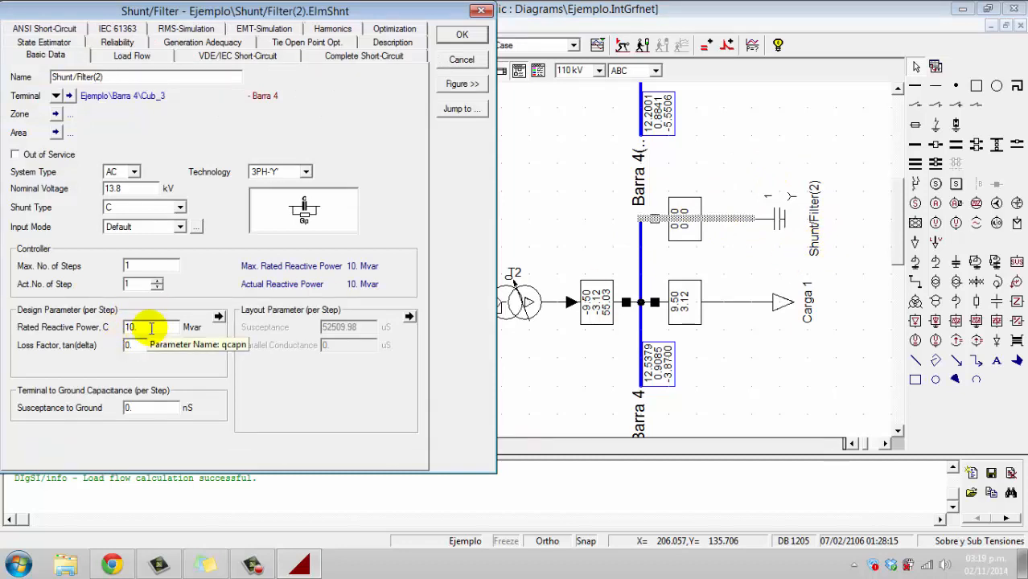
{"action": "left_click", "coordinate": [478, 13]}
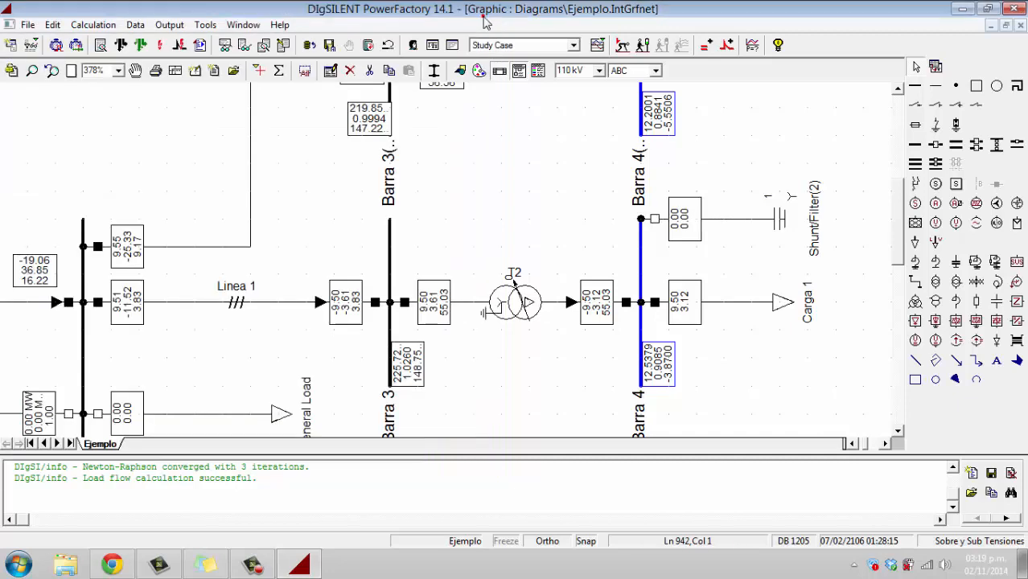
Close the switch connecting capacitor Shunt/Filter(2) to Barra 4 and recalculate the load flow
{"action": "double_click", "coordinate": [655, 219]}
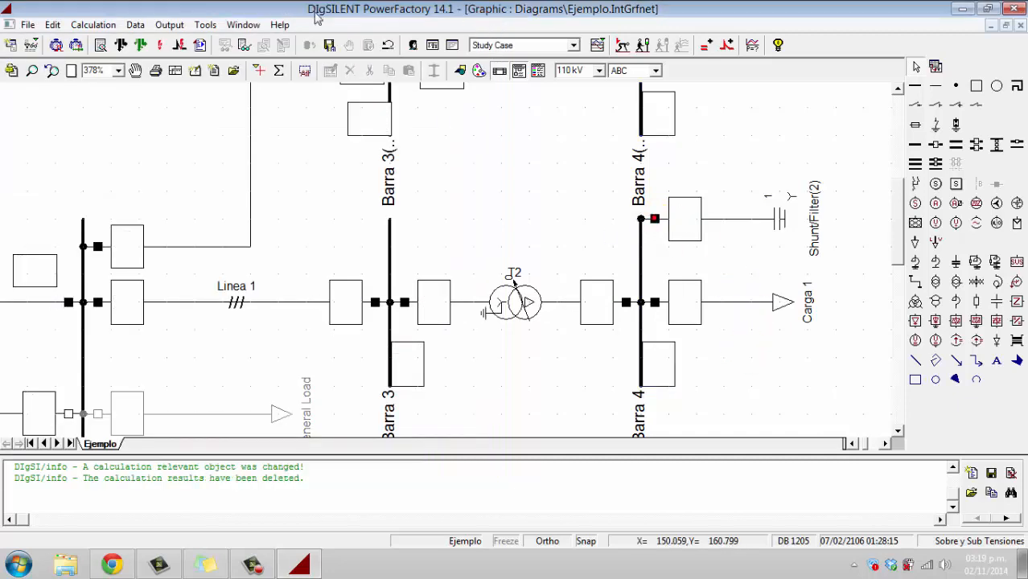
{"action": "left_click", "coordinate": [123, 45]}
{"action": "left_click", "coordinate": [671, 101]}
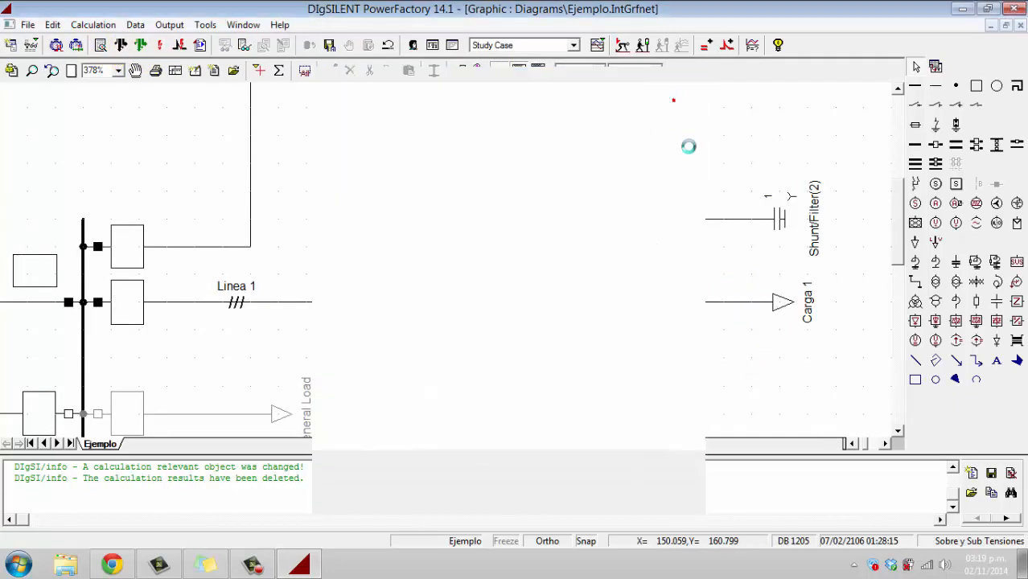
Examine the recalculated results of Barra 4, Carga 1 and the upper branch with Barra 3(1) and Barra 4(1)
{"action": "mouse_move", "coordinate": [658, 372]}
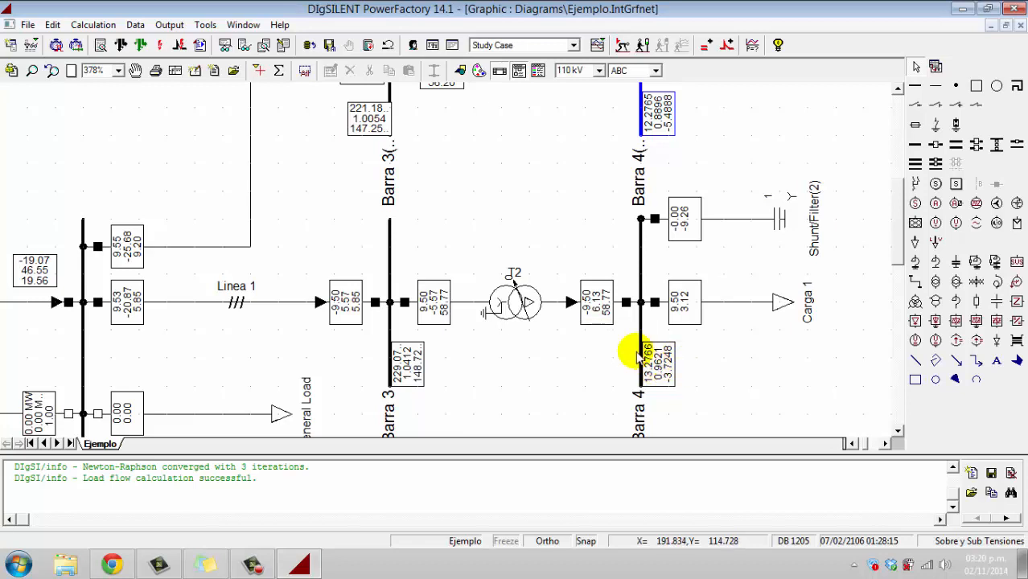
{"action": "scroll", "coordinate": [708, 364], "scroll_direction": "up", "scroll_amount": 1}
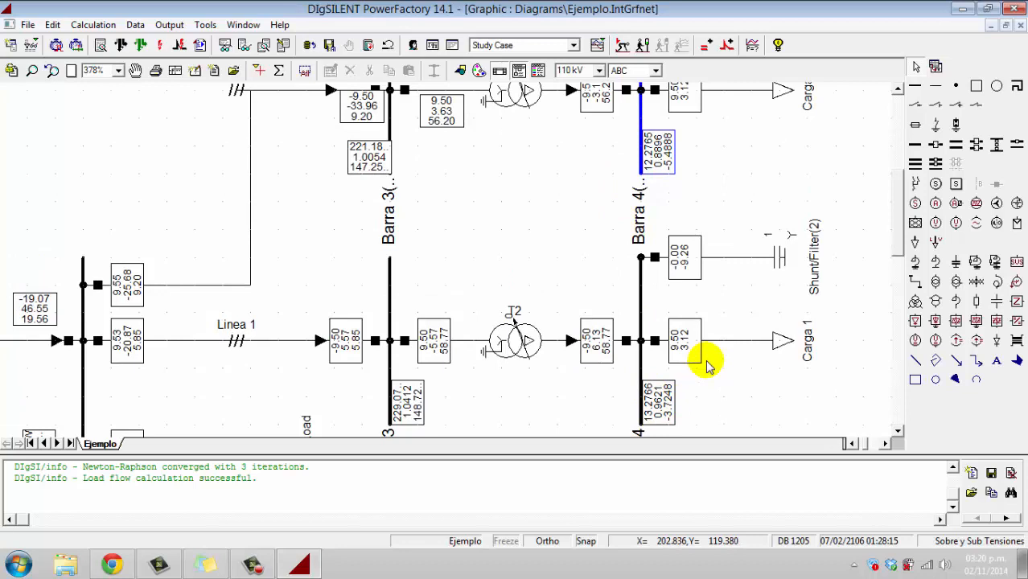
{"action": "scroll", "coordinate": [704, 362], "scroll_direction": "down", "scroll_amount": 1}
{"action": "scroll", "coordinate": [700, 360], "scroll_direction": "up", "scroll_amount": 1}
{"action": "scroll", "coordinate": [676, 354], "scroll_direction": "down", "scroll_amount": 1}
{"action": "mouse_move", "coordinate": [682, 346]}
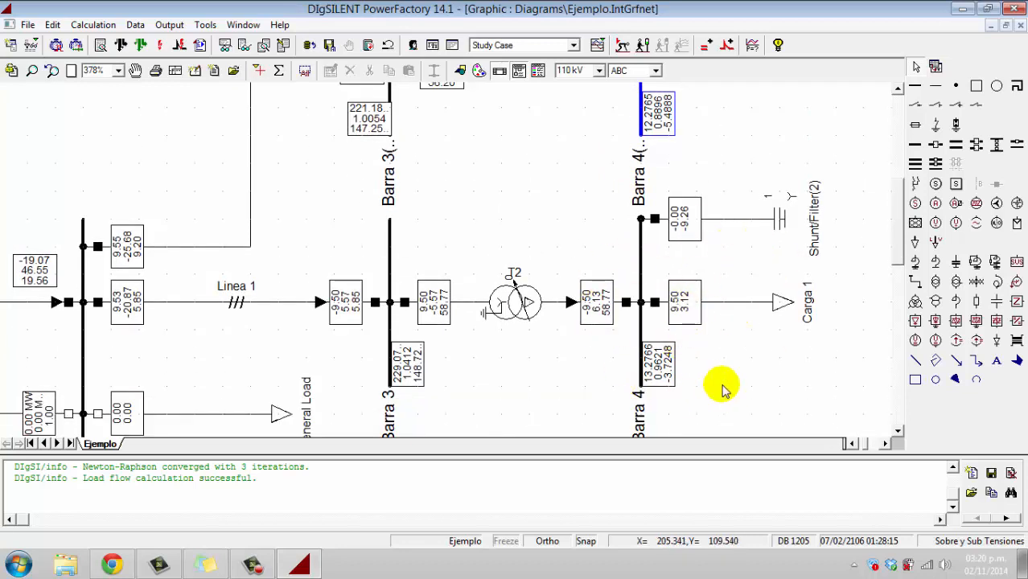
{"action": "scroll", "coordinate": [721, 389], "scroll_direction": "up", "scroll_amount": 4}
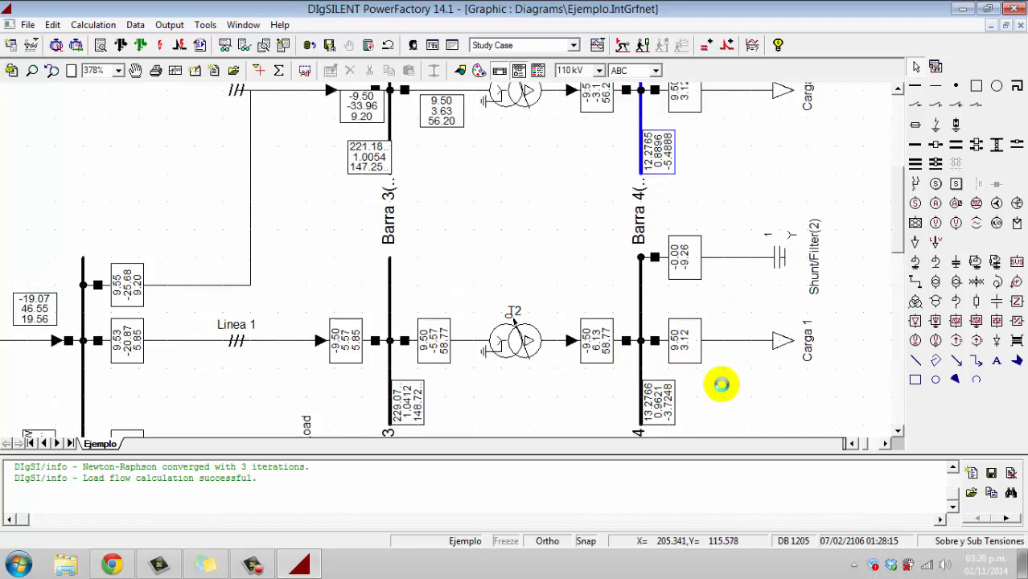
{"action": "scroll", "coordinate": [722, 389], "scroll_direction": "up", "scroll_amount": 1}
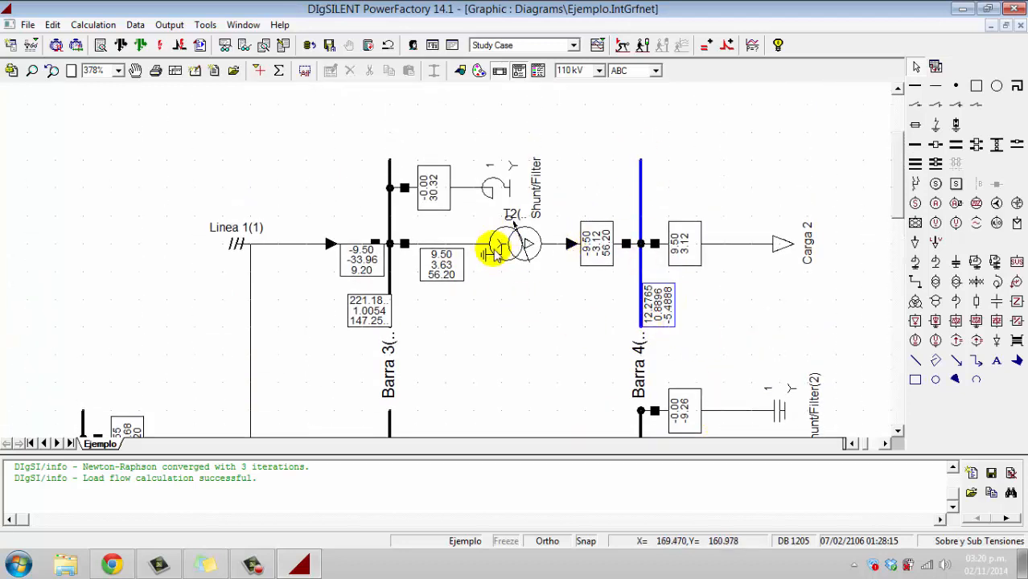
Set the tap position of transformer T2(1), between Barra 3(1) and Barra 4(1), to 5
{"action": "double_click", "coordinate": [519, 251]}
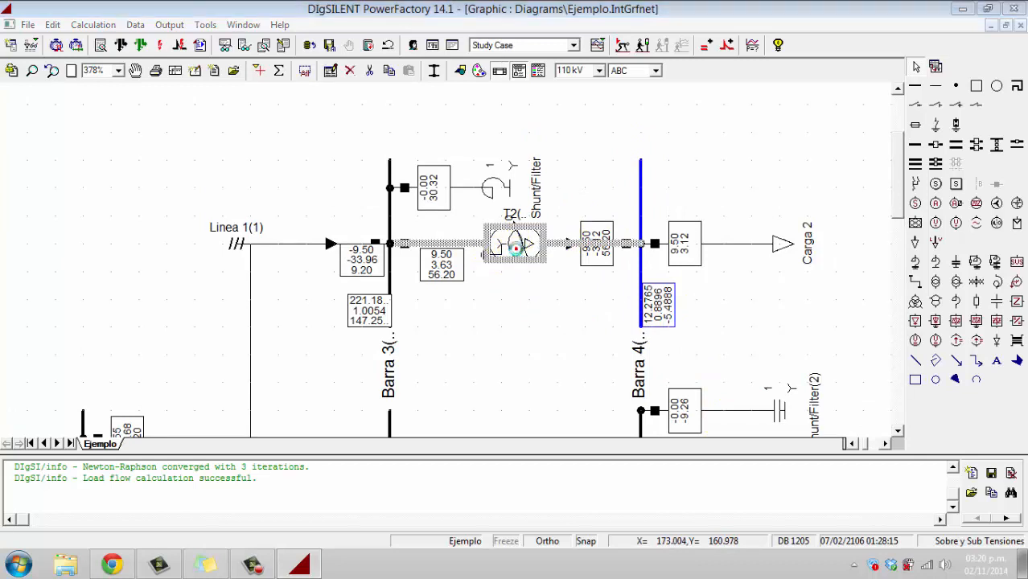
{"action": "left_click", "coordinate": [76, 56]}
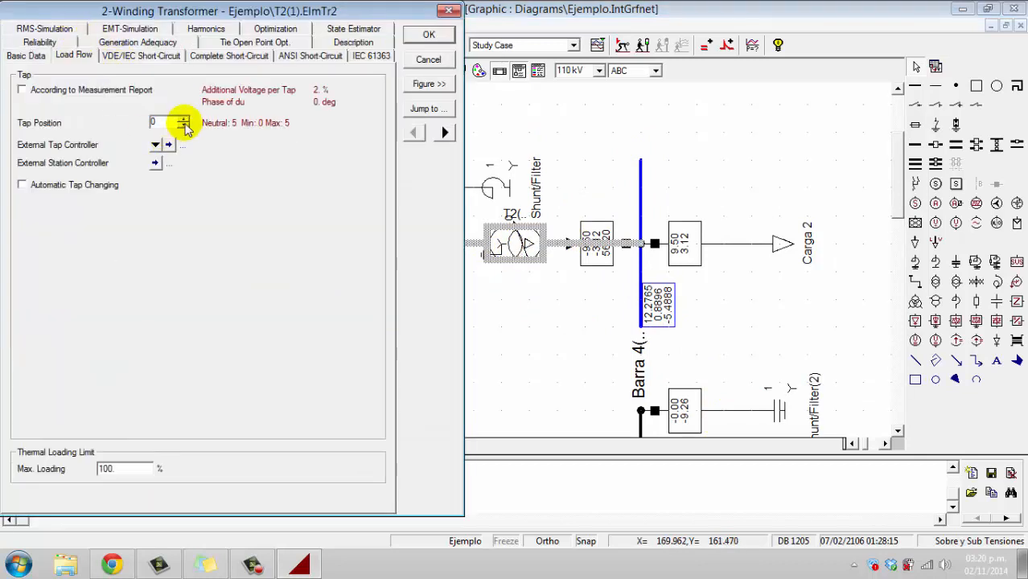
{"action": "left_click", "coordinate": [184, 119]}
{"action": "left_click", "coordinate": [184, 119]}
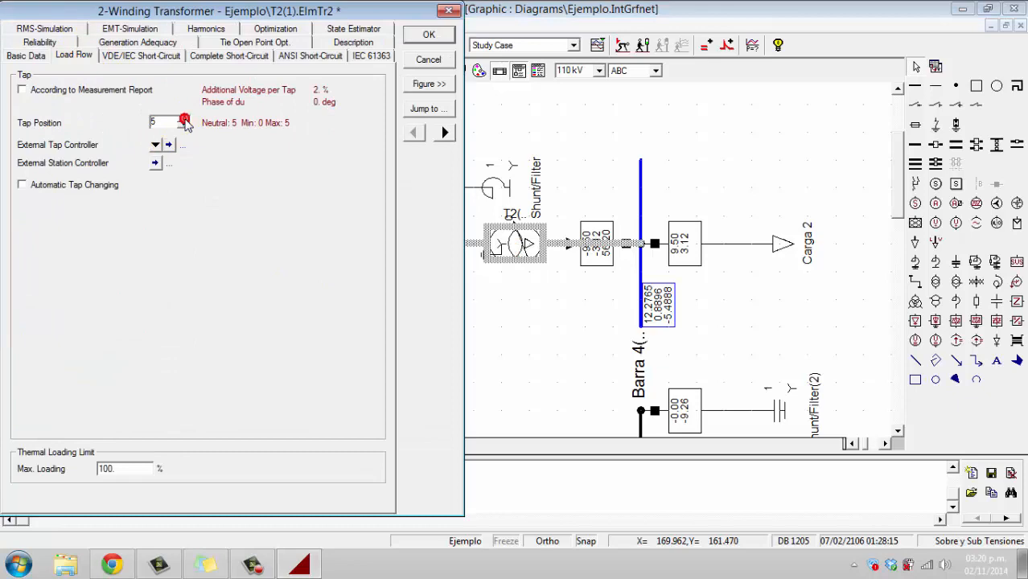
{"action": "left_click", "coordinate": [429, 35]}
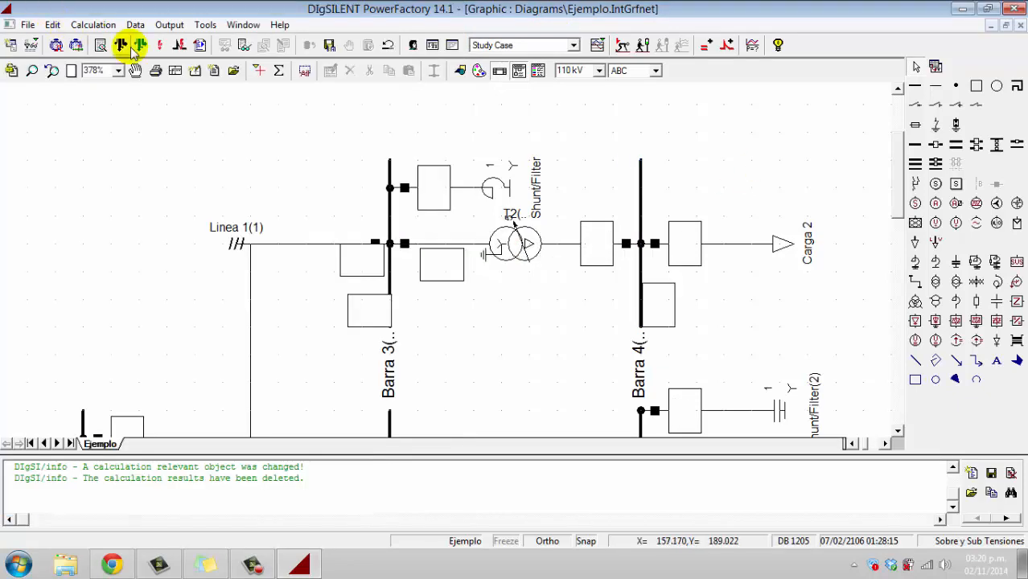
Recalculate the load flow and check the voltage results of Barra 4(1)
{"action": "left_click", "coordinate": [122, 46]}
{"action": "left_click", "coordinate": [672, 101]}
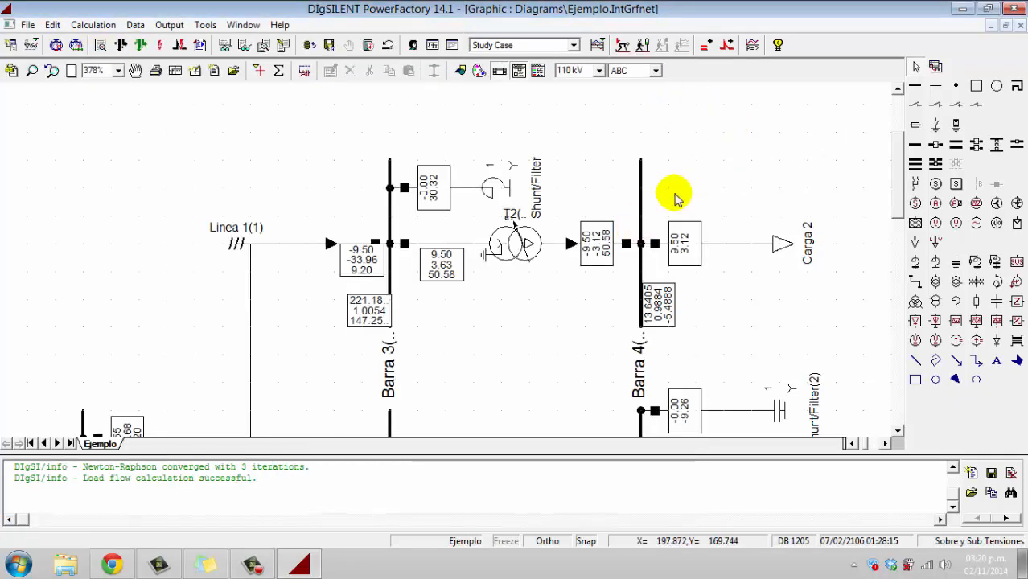
{"action": "mouse_move", "coordinate": [669, 318]}
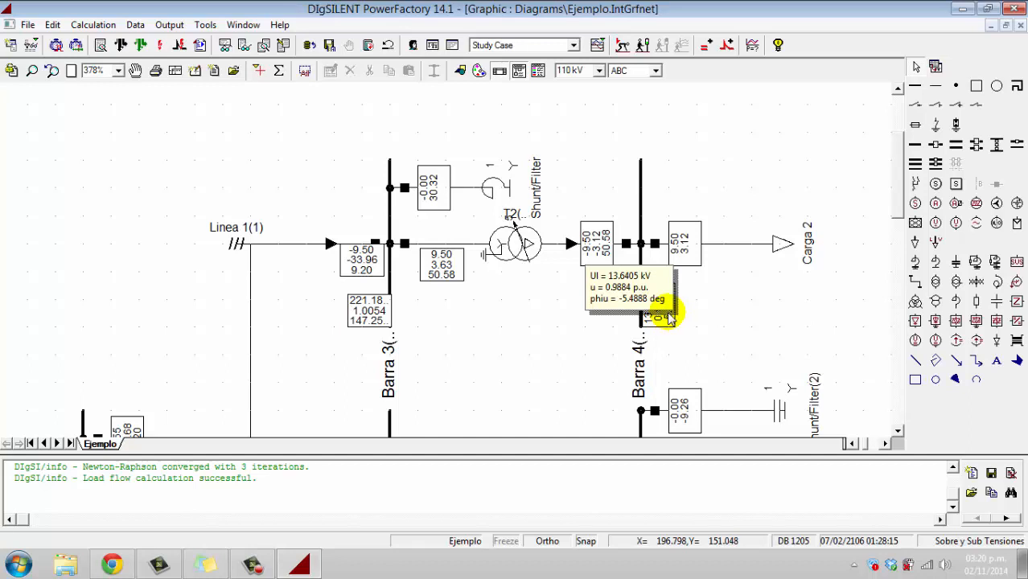
In transformer T2(1)'s type T3, set the load-flow tap changer to the LV side with 2 % additional voltage per tap
{"action": "double_click", "coordinate": [512, 238]}
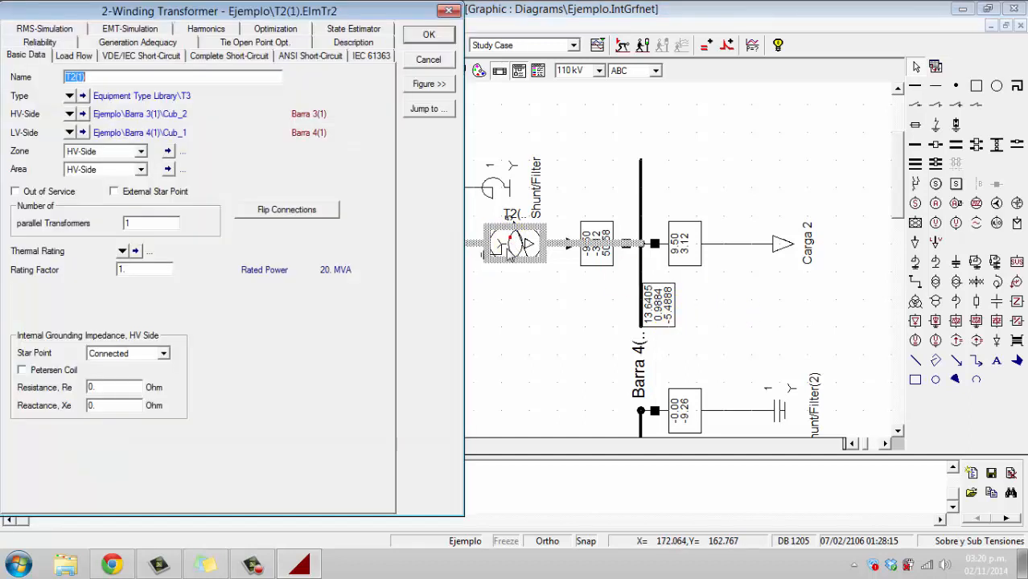
{"action": "left_click", "coordinate": [71, 54]}
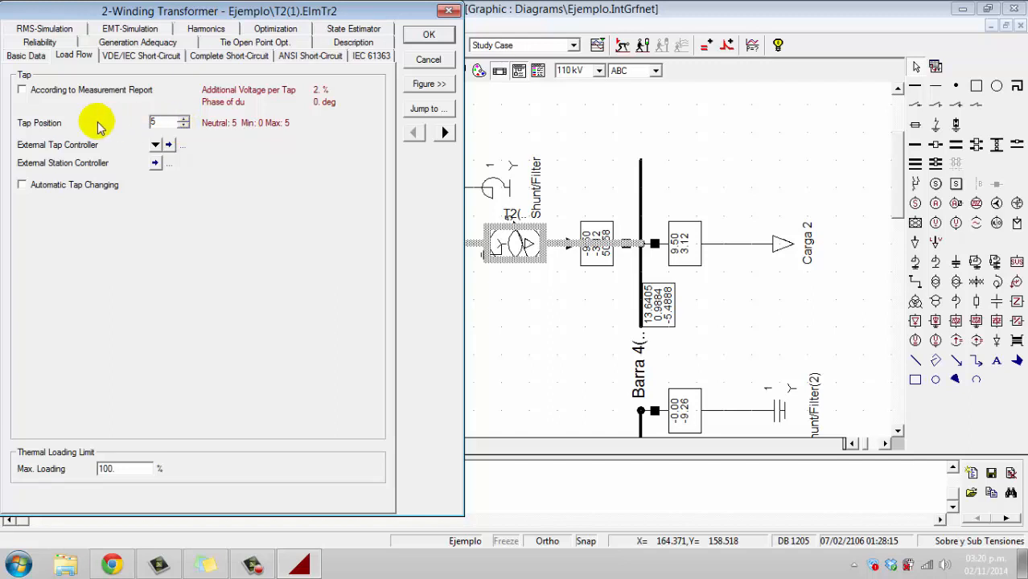
{"action": "left_click", "coordinate": [29, 53]}
{"action": "left_click", "coordinate": [82, 96]}
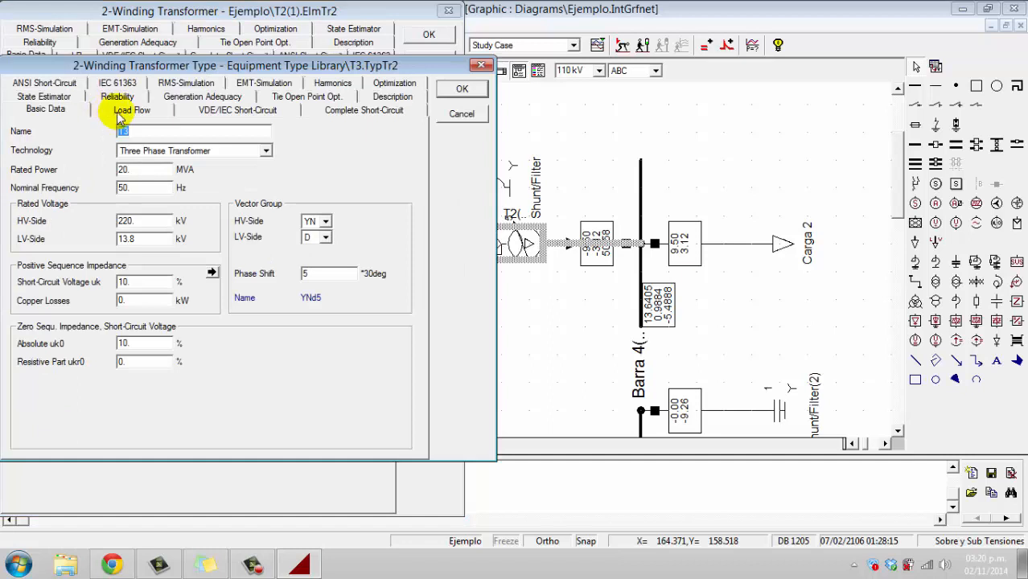
{"action": "left_click", "coordinate": [131, 109]}
{"action": "left_click", "coordinate": [154, 146]}
{"action": "left_click", "coordinate": [143, 167]}
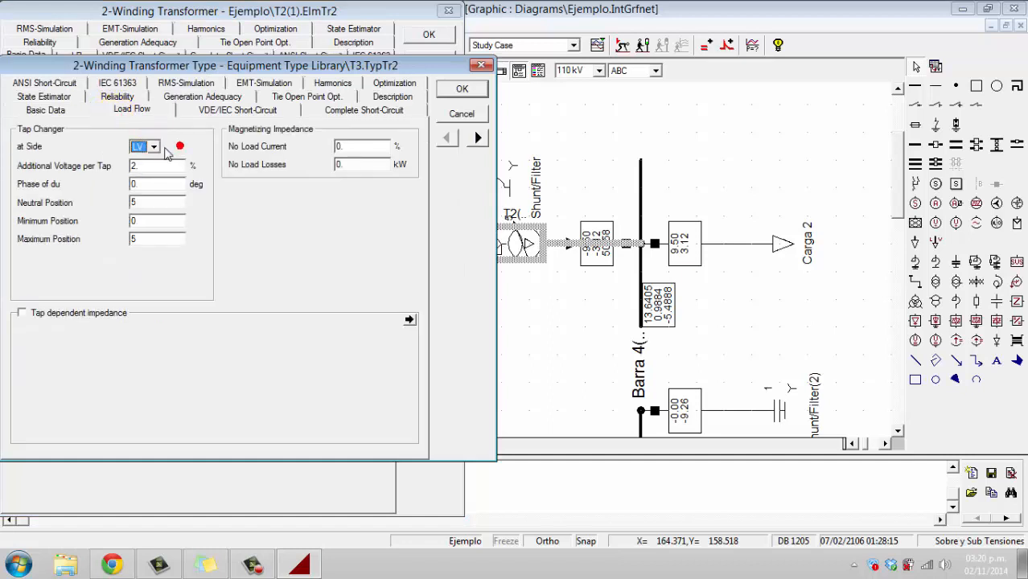
{"action": "left_click", "coordinate": [157, 147]}
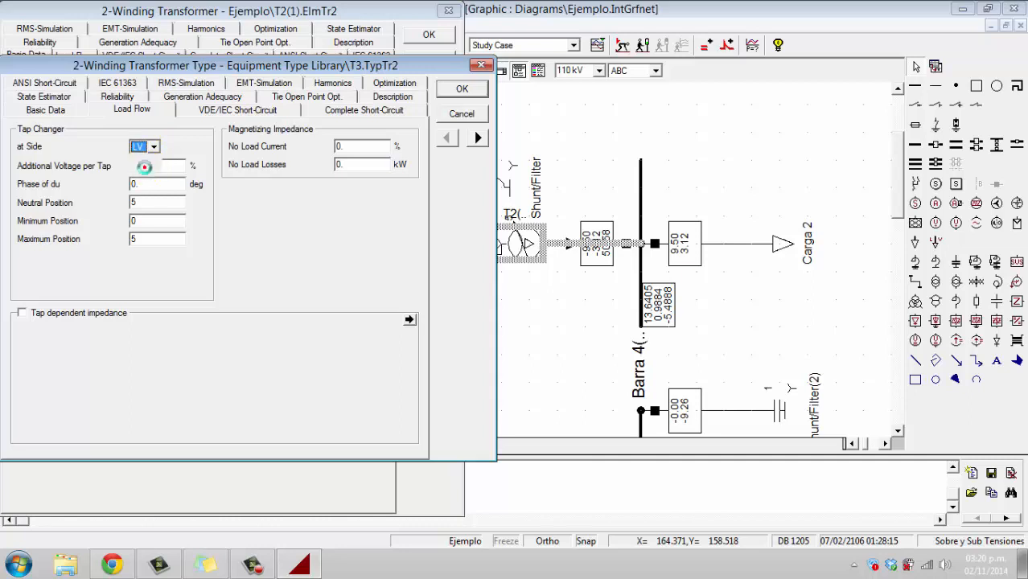
{"action": "type", "text": "2."}
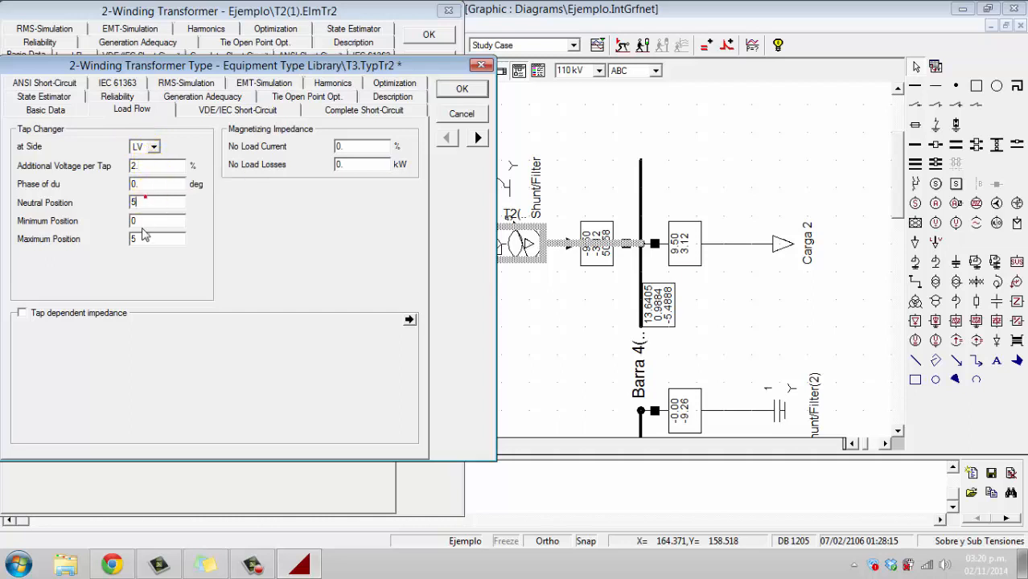
{"action": "left_click", "coordinate": [138, 200]}
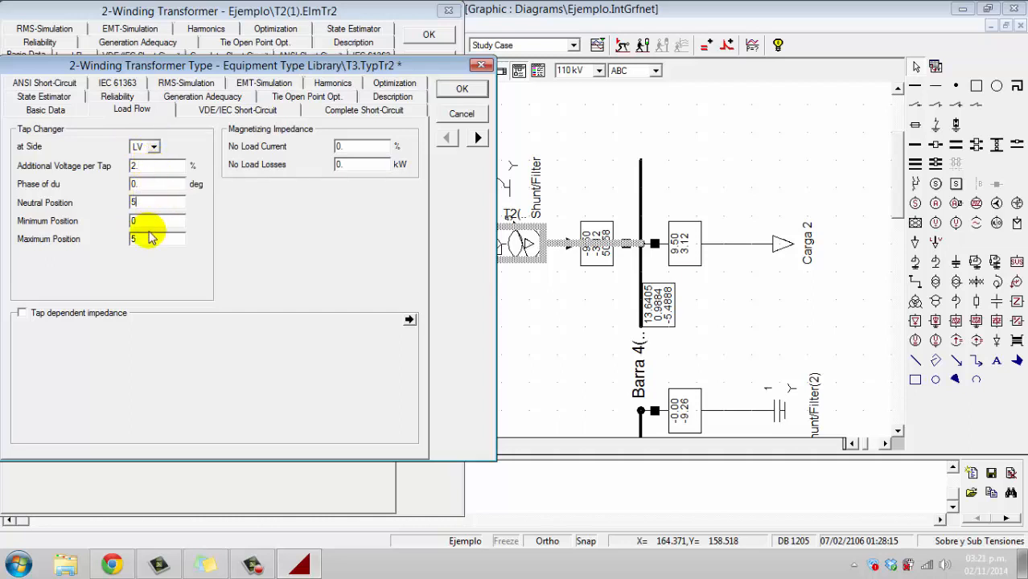
{"action": "left_click", "coordinate": [460, 91]}
{"action": "left_click", "coordinate": [733, 182]}
{"action": "left_click", "coordinate": [429, 34]}
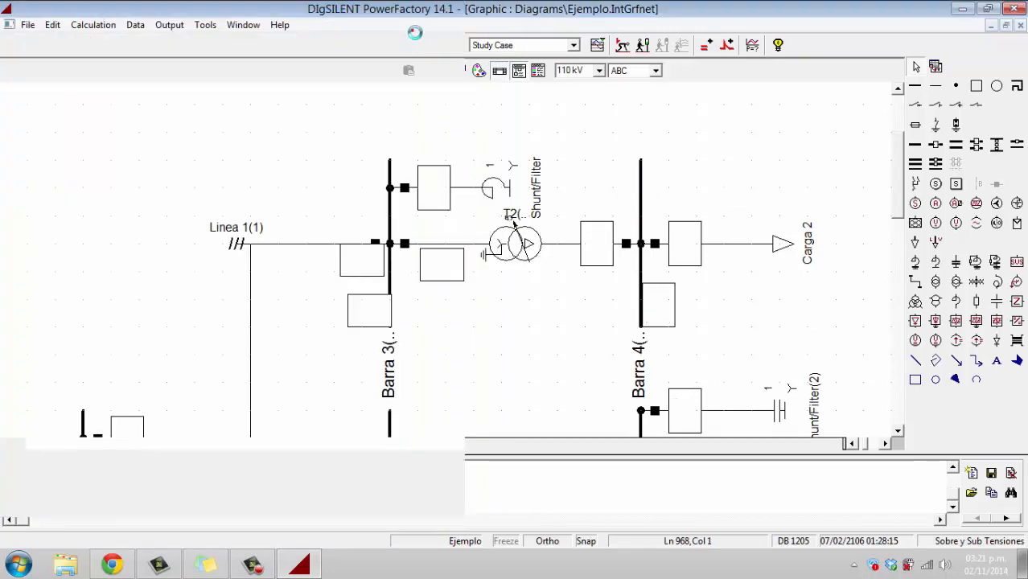
Examine the upper and lower branches of the network, including transformers T2(1) and T2, the shunt compensation and Barra 2
{"action": "scroll", "coordinate": [509, 190], "scroll_direction": "down", "scroll_amount": 1}
{"action": "scroll", "coordinate": [512, 193], "scroll_direction": "down", "scroll_amount": 3}
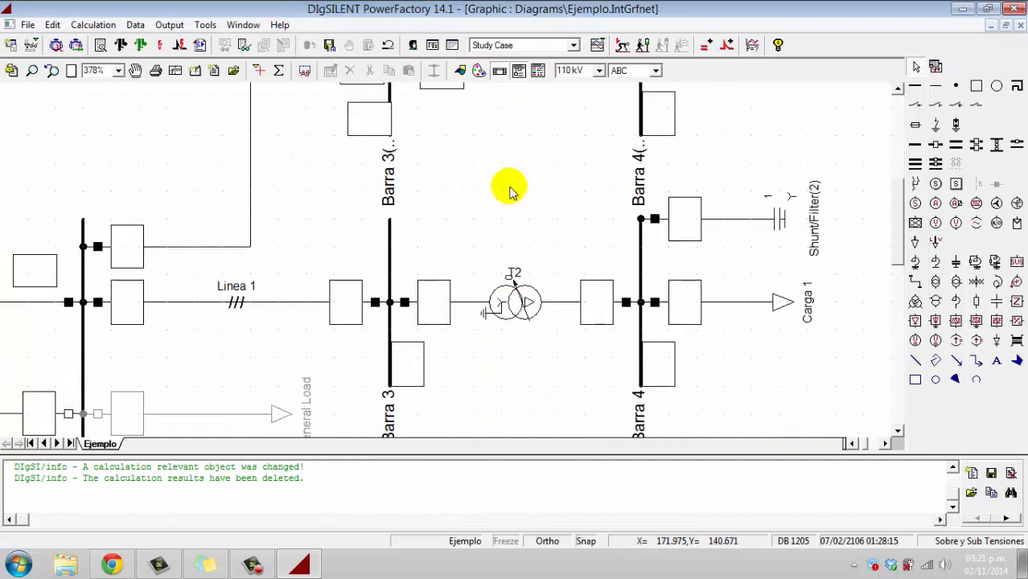
{"action": "scroll", "coordinate": [512, 193], "scroll_direction": "up", "scroll_amount": 5}
{"action": "scroll", "coordinate": [510, 191], "scroll_direction": "down", "scroll_amount": 2}
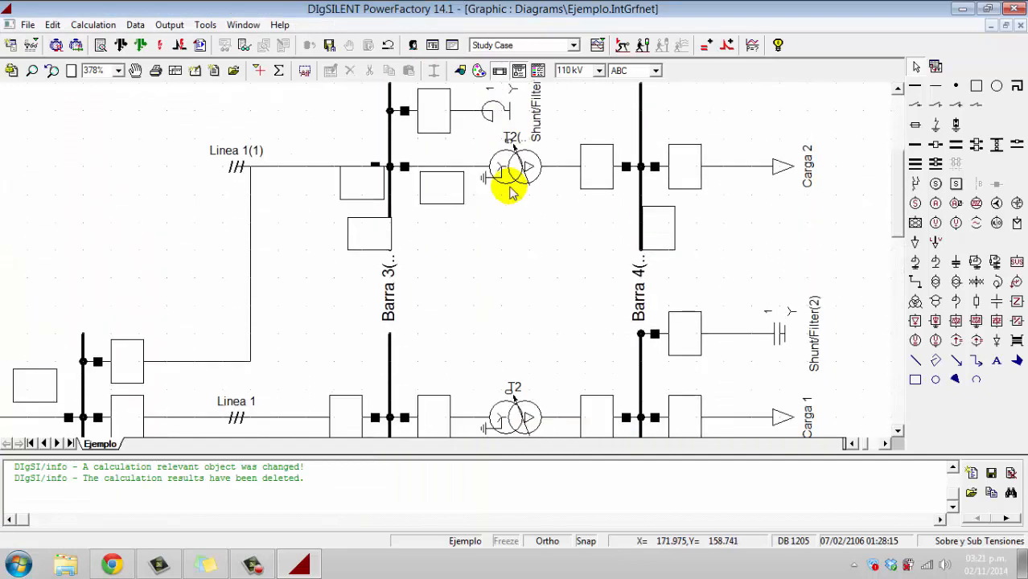
{"action": "scroll", "coordinate": [509, 191], "scroll_direction": "up", "scroll_amount": 1}
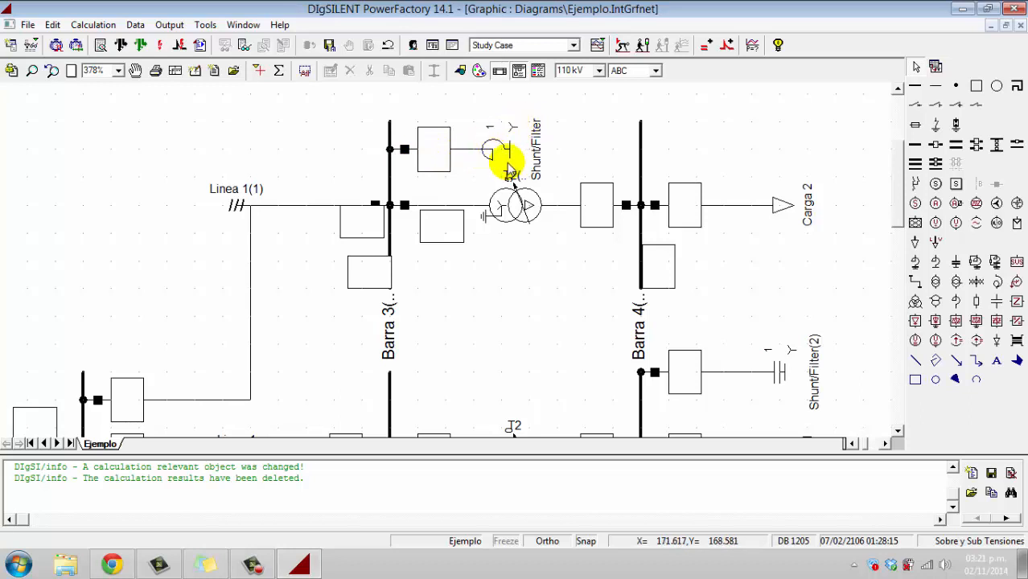
{"action": "scroll", "coordinate": [443, 145], "scroll_direction": "down", "scroll_amount": 3}
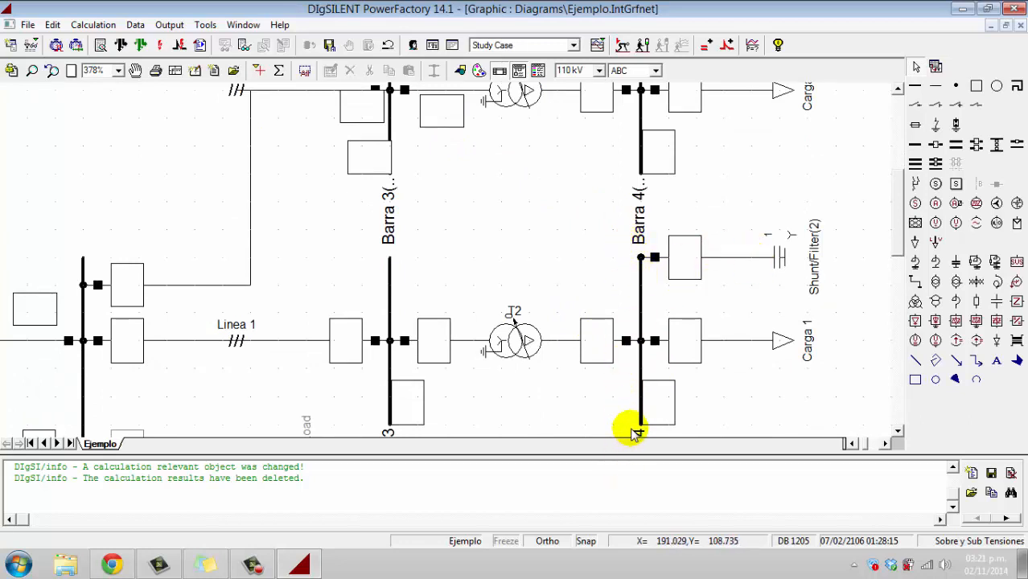
{"action": "scroll", "coordinate": [716, 276], "scroll_direction": "up", "scroll_amount": 1}
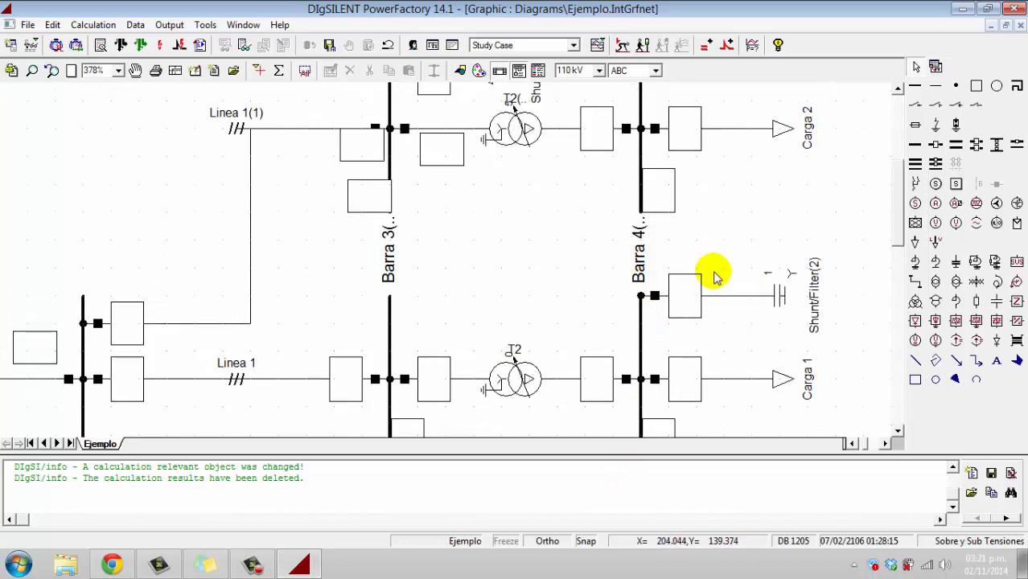
{"action": "scroll", "coordinate": [716, 275], "scroll_direction": "up", "scroll_amount": 2}
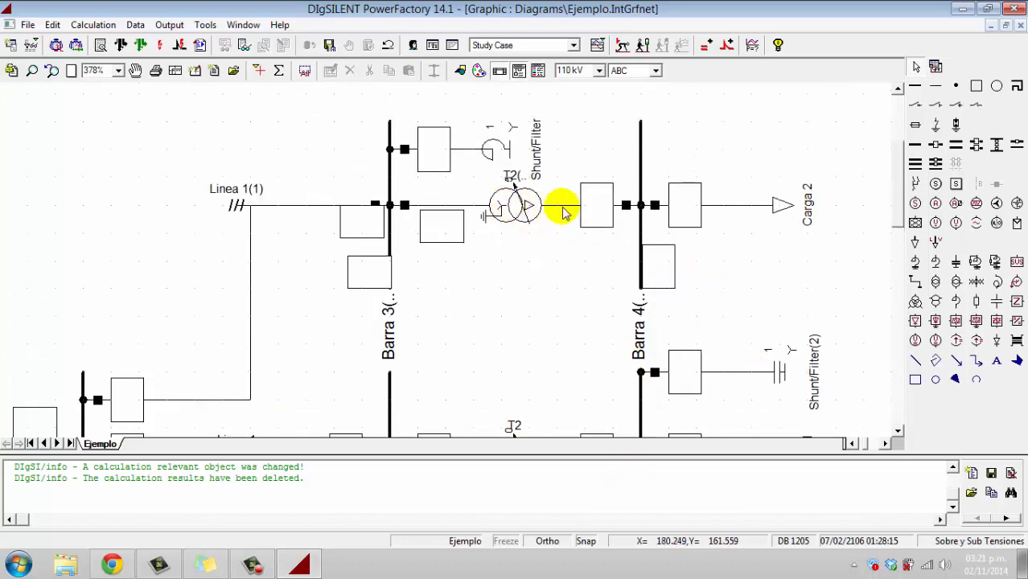
{"action": "scroll", "coordinate": [555, 231], "scroll_direction": "down", "scroll_amount": 4}
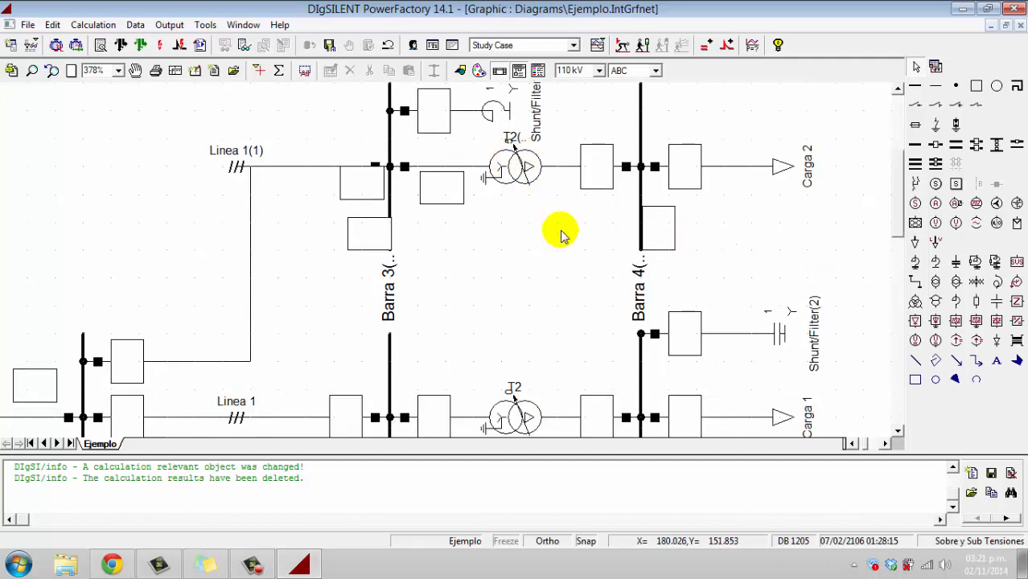
{"action": "scroll", "coordinate": [562, 234], "scroll_direction": "down", "scroll_amount": 3}
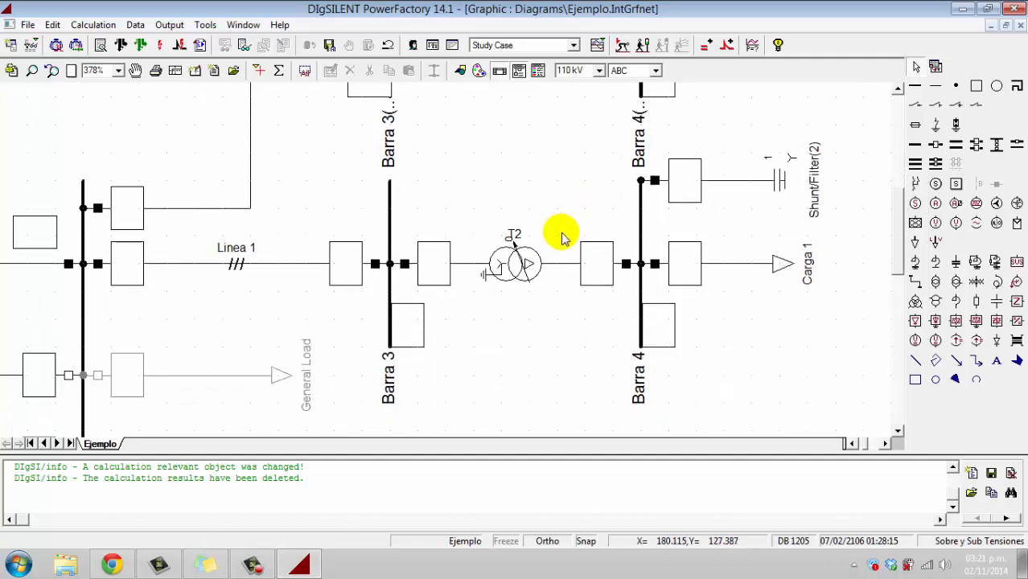
{"action": "scroll", "coordinate": [621, 264], "scroll_direction": "up", "scroll_amount": 1}
{"action": "left_click", "coordinate": [849, 444]}
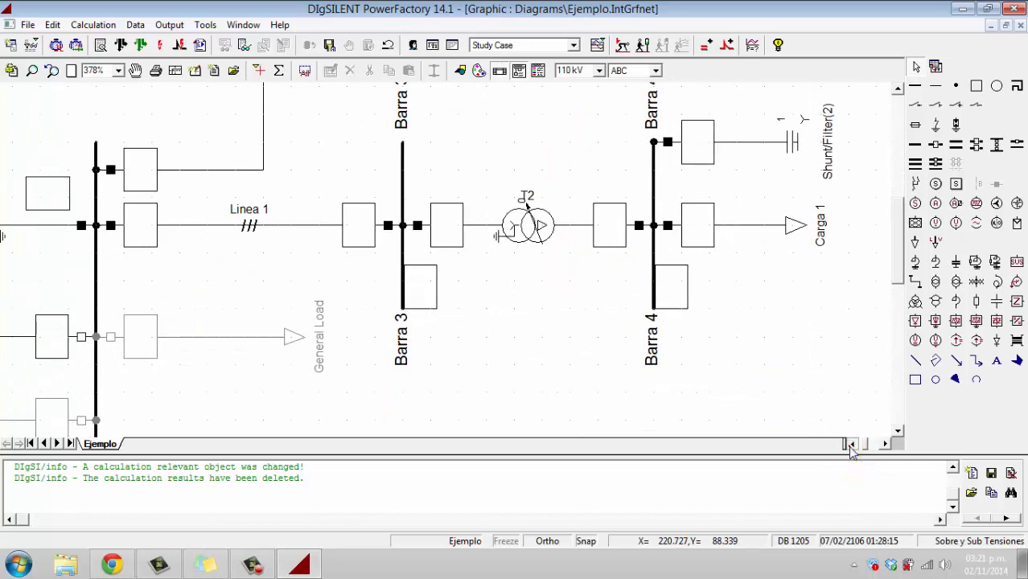
{"action": "scroll", "coordinate": [572, 205], "scroll_direction": "down", "scroll_amount": 3}
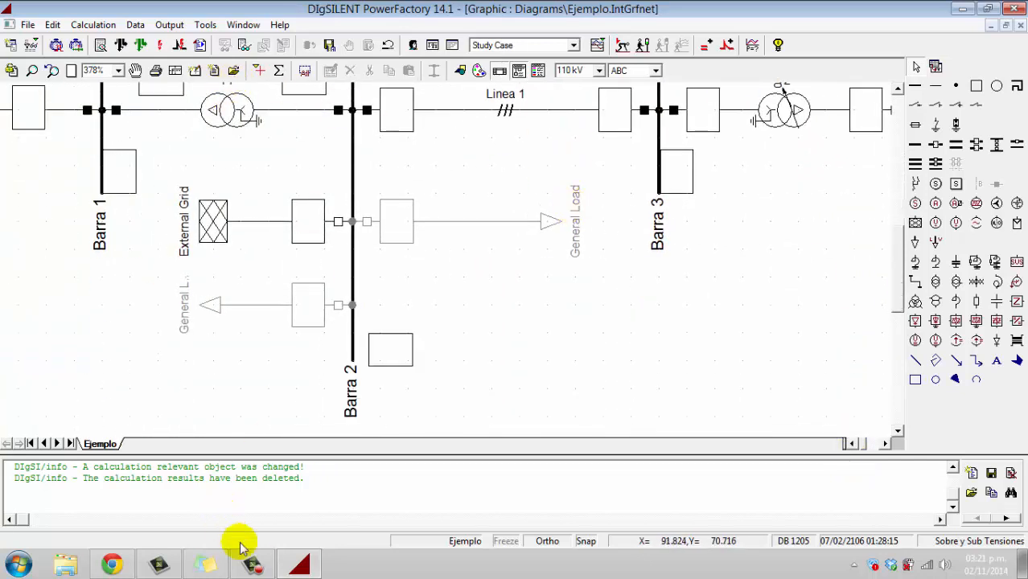
{"action": "left_click", "coordinate": [252, 571]}
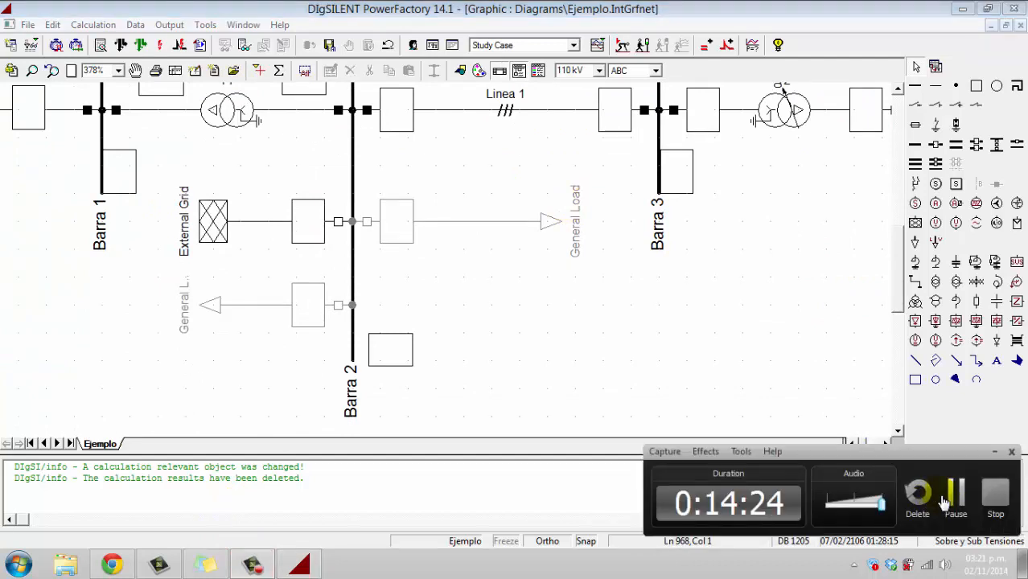
{"action": "left_click", "coordinate": [948, 499]}
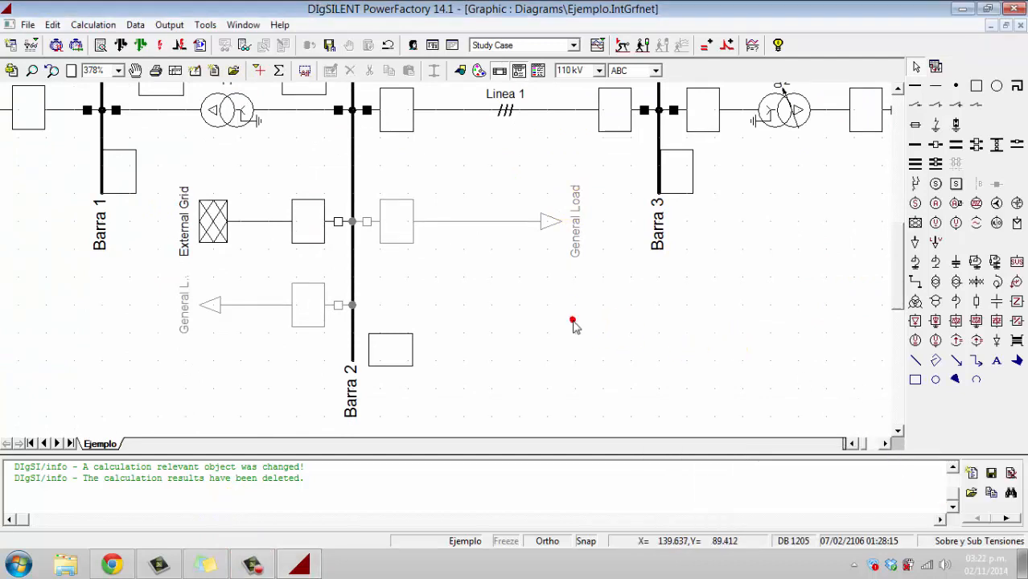
{"action": "scroll", "coordinate": [574, 325], "scroll_direction": "up", "scroll_amount": 2}
{"action": "scroll", "coordinate": [574, 325], "scroll_direction": "down", "scroll_amount": 1}
{"action": "scroll", "coordinate": [395, 333], "scroll_direction": "up", "scroll_amount": 4}
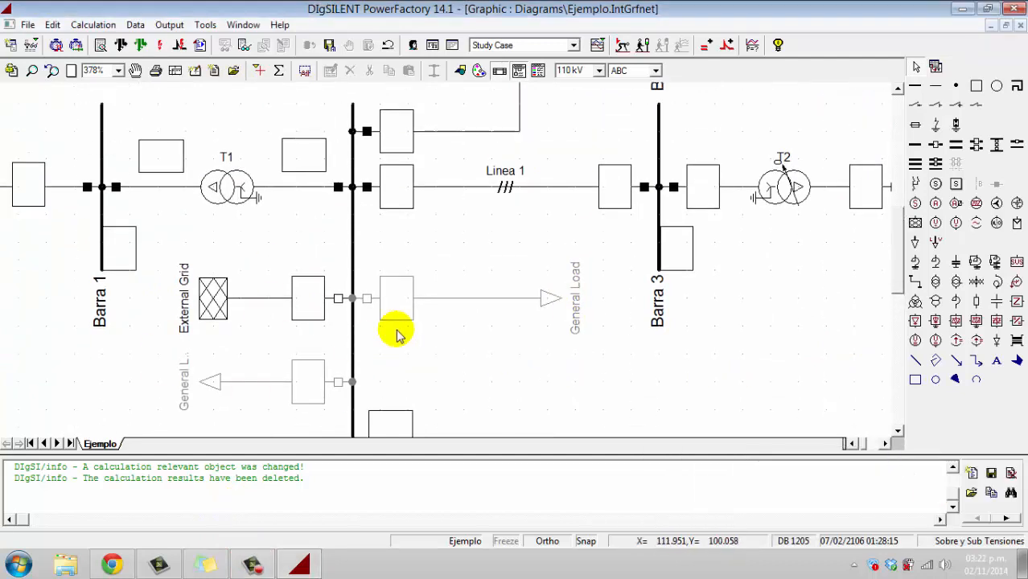
{"action": "scroll", "coordinate": [397, 336], "scroll_direction": "up", "scroll_amount": 4}
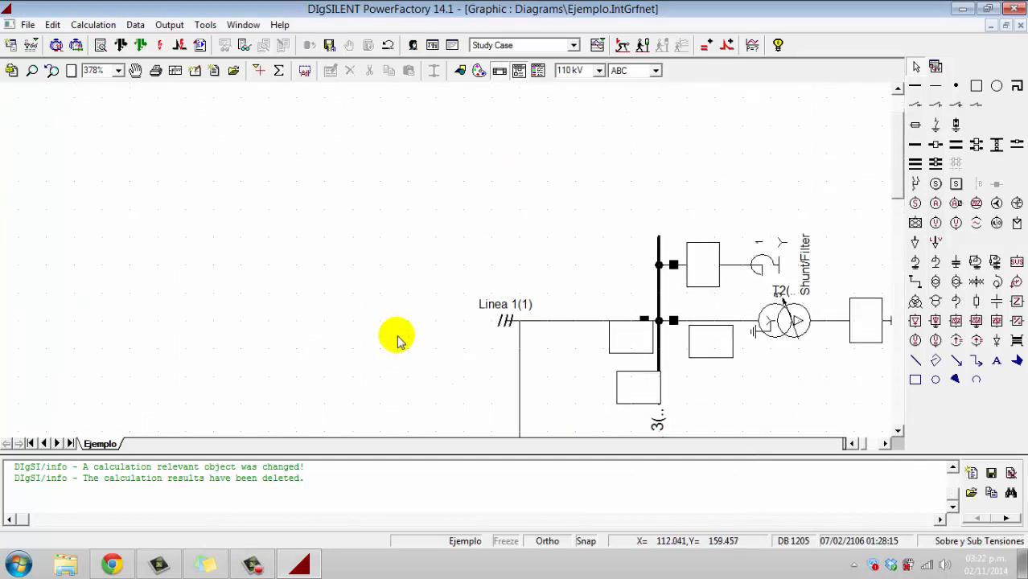
{"action": "scroll", "coordinate": [398, 342], "scroll_direction": "down", "scroll_amount": 1}
{"action": "scroll", "coordinate": [398, 342], "scroll_direction": "down", "scroll_amount": 1}
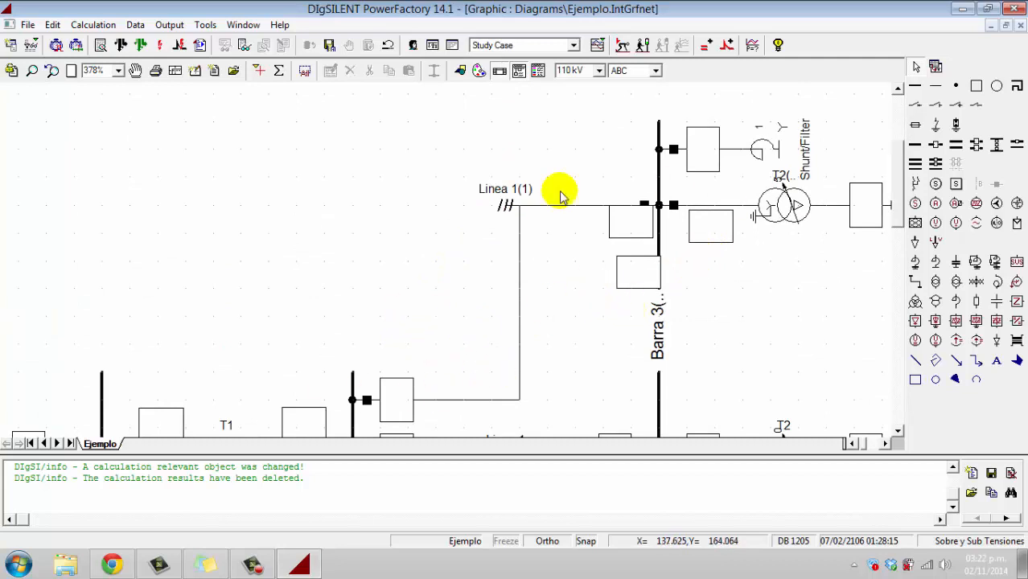
Disconnect the reactor Shunt/Filter from Barra 3(1) and set the tap position of transformer T2(1) to 1
{"action": "left_click", "coordinate": [118, 71]}
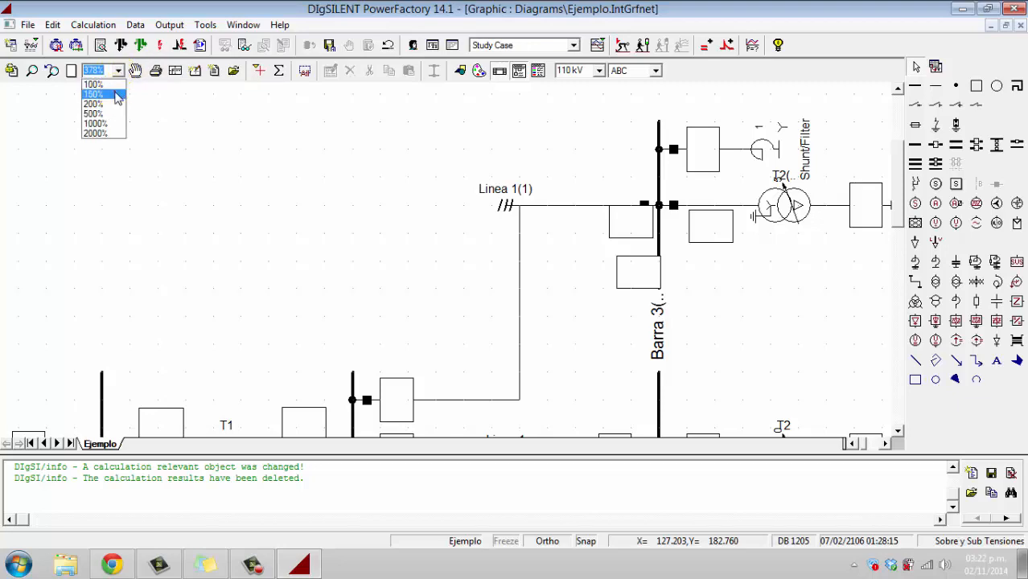
{"action": "left_click", "coordinate": [105, 94]}
{"action": "left_click", "coordinate": [119, 71]}
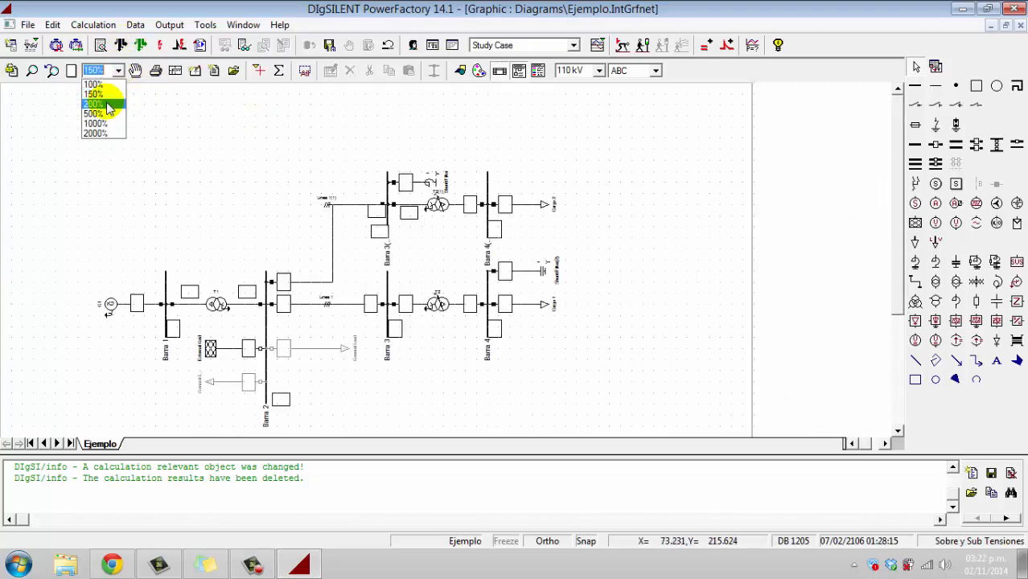
{"action": "left_click", "coordinate": [105, 102]}
{"action": "scroll", "coordinate": [360, 177], "scroll_direction": "down", "scroll_amount": 1}
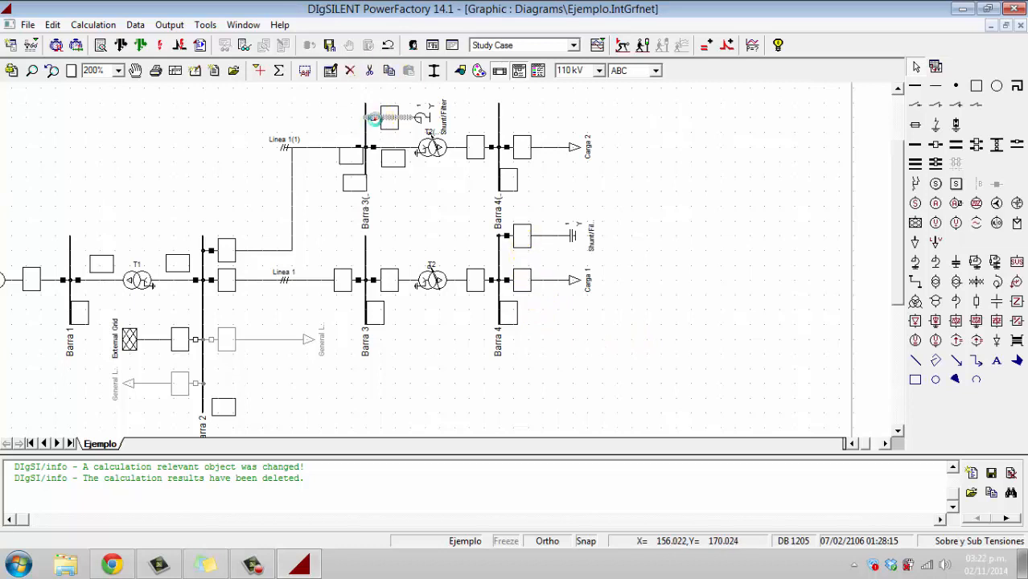
{"action": "double_click", "coordinate": [427, 147]}
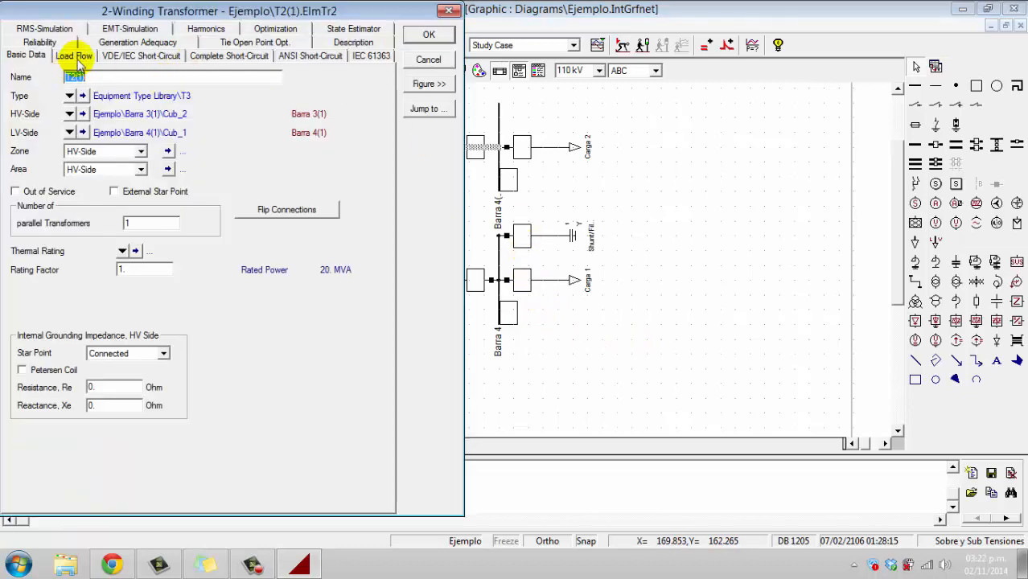
{"action": "left_click", "coordinate": [73, 54]}
{"action": "left_click", "coordinate": [183, 127]}
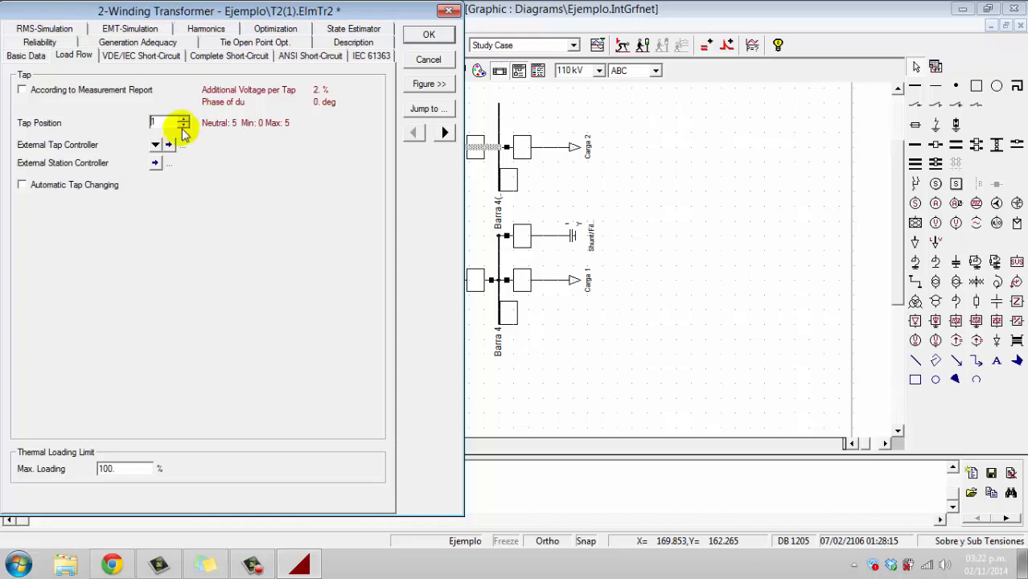
{"action": "left_click", "coordinate": [447, 38]}
{"action": "left_click", "coordinate": [621, 158]}
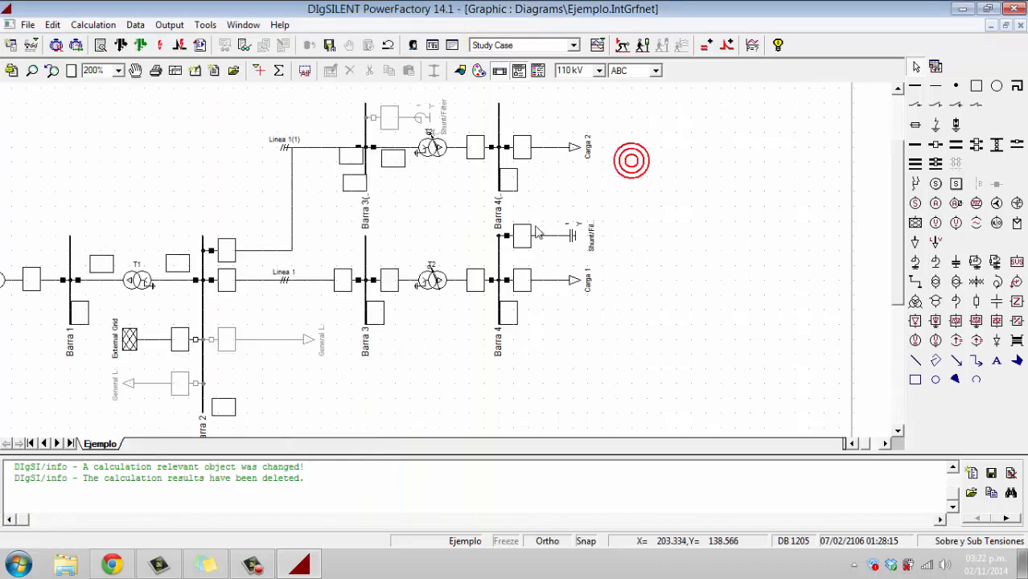
Disconnect the capacitor Shunt/Filter from Barra 4 and clear the messages in the output window
{"action": "left_click", "coordinate": [507, 236]}
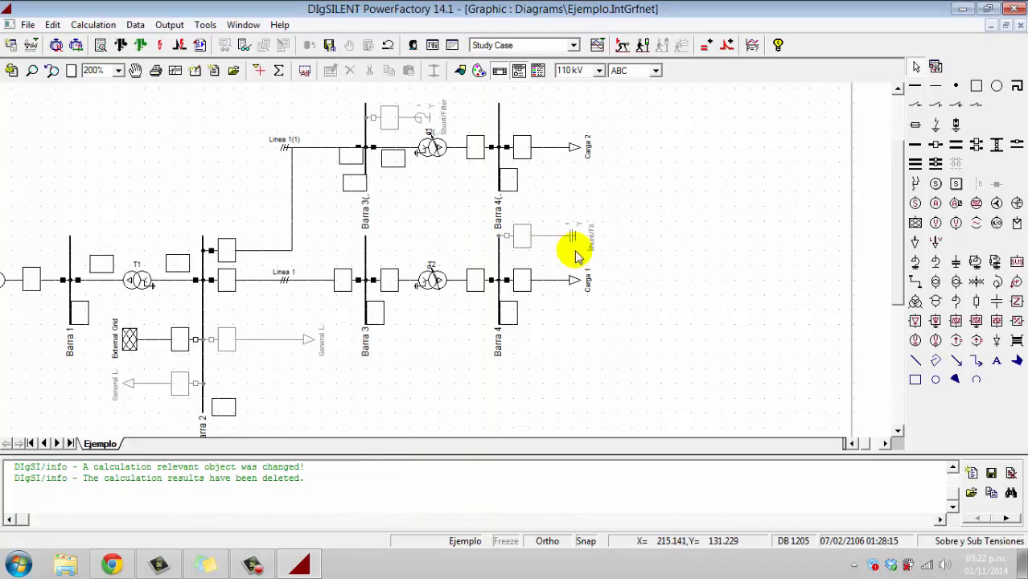
{"action": "right_click", "coordinate": [601, 500]}
{"action": "left_click", "coordinate": [674, 409]}
{"action": "left_click", "coordinate": [537, 334]}
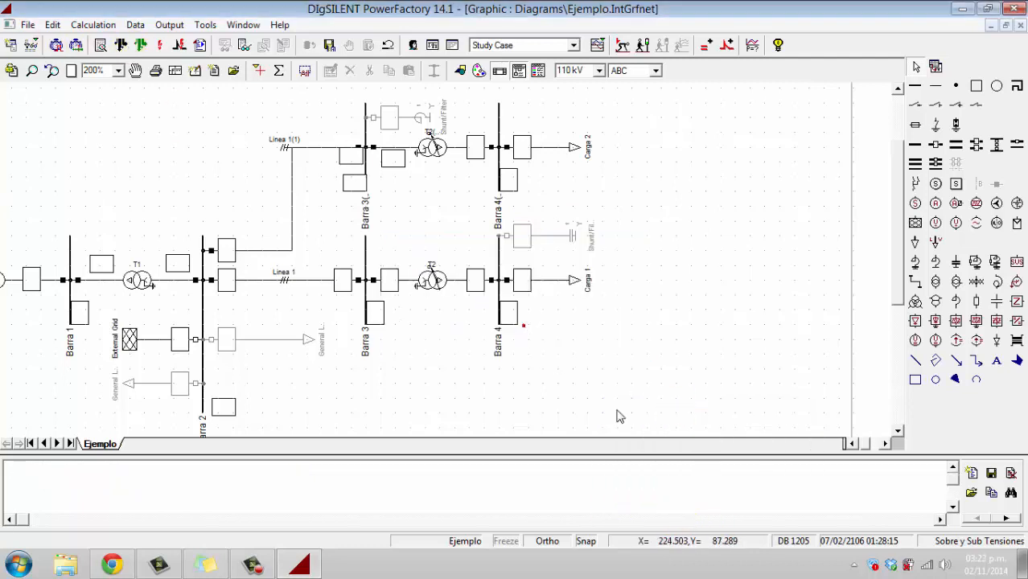
Recalculate the load flow and review the Voltage Profiles of the Complete System Report without shunt compensation
{"action": "left_click", "coordinate": [120, 45]}
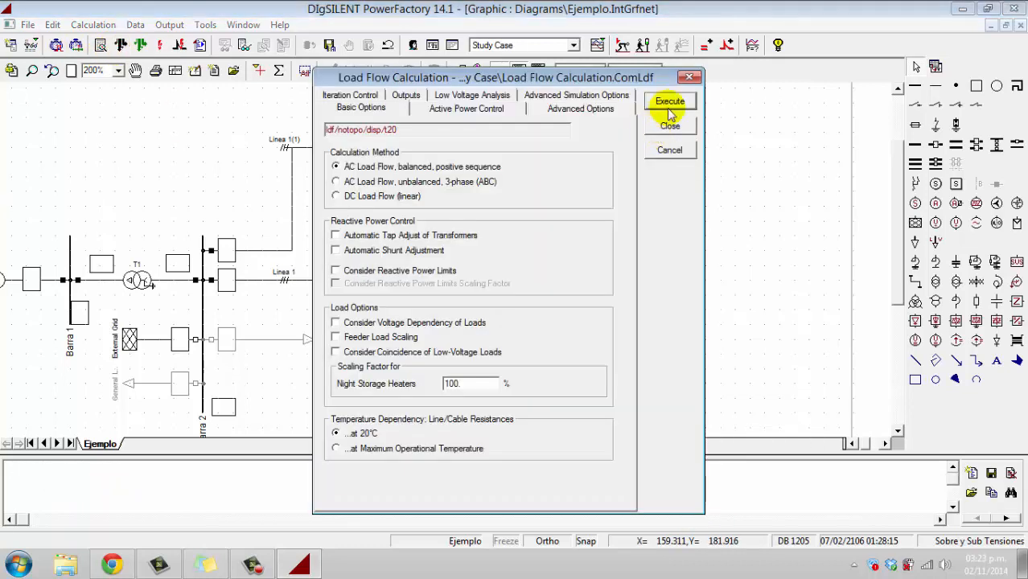
{"action": "left_click", "coordinate": [670, 102]}
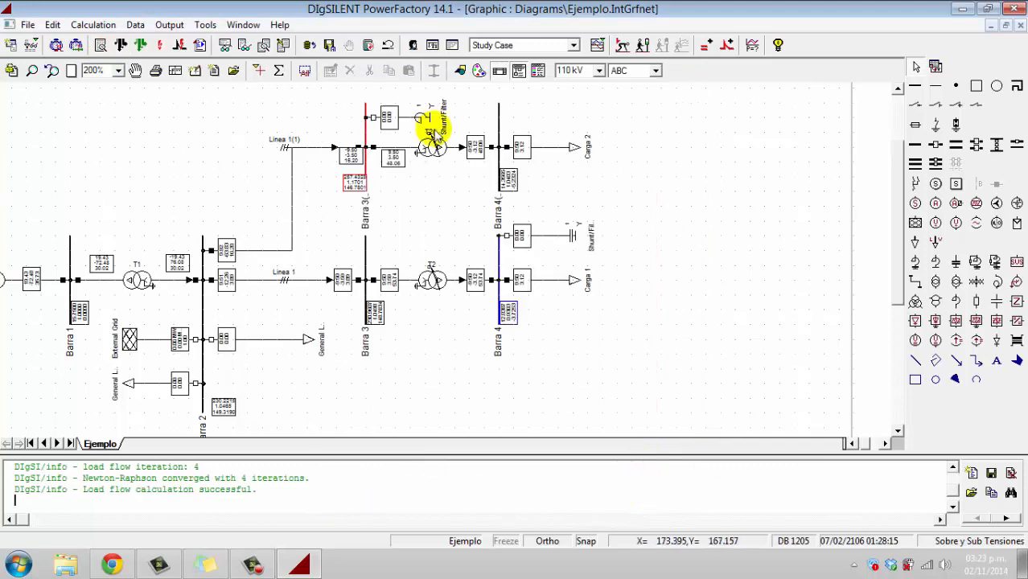
{"action": "left_click", "coordinate": [225, 44]}
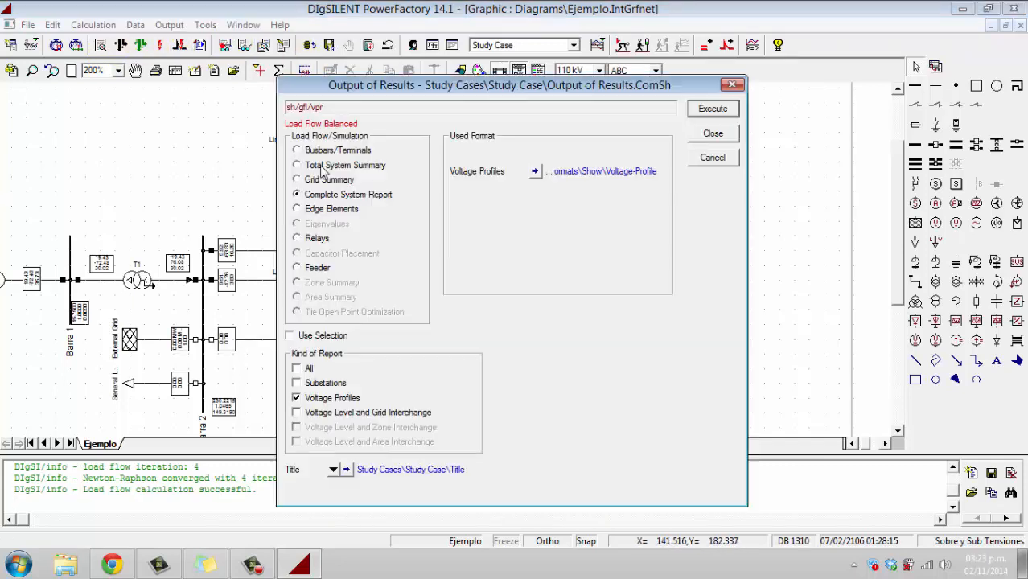
{"action": "left_click", "coordinate": [713, 109]}
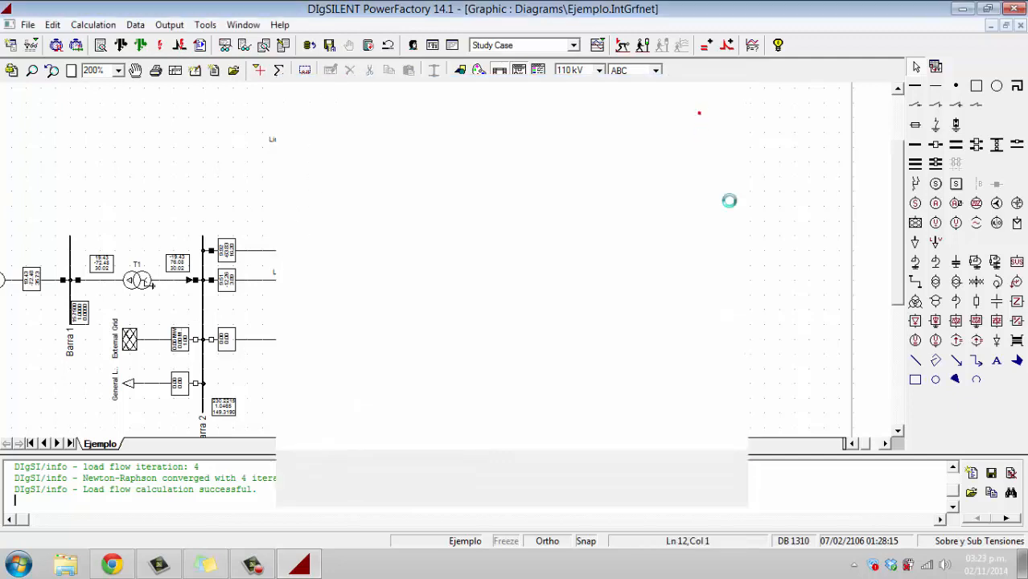
{"action": "left_click", "coordinate": [450, 44]}
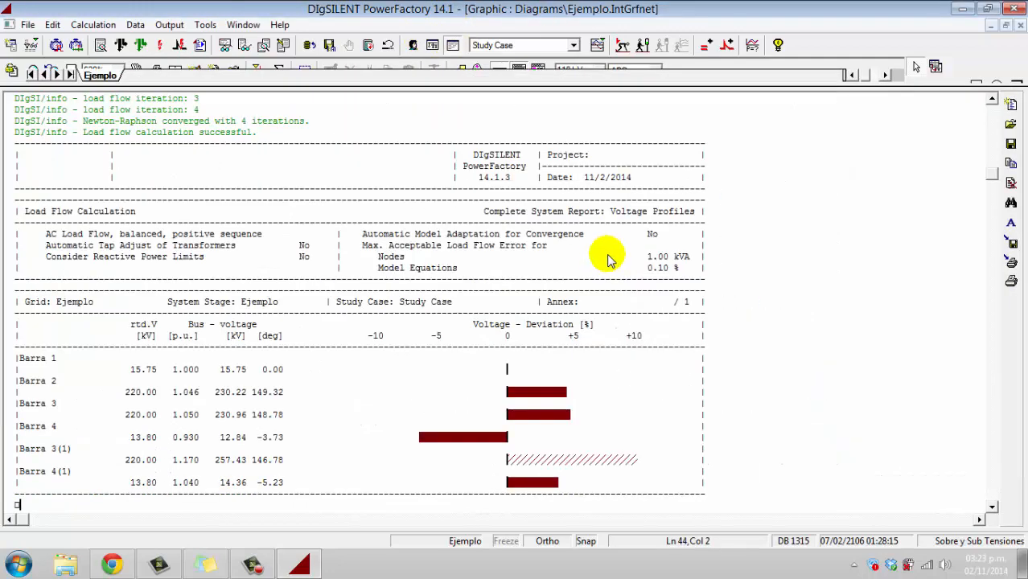
{"action": "scroll", "coordinate": [606, 256], "scroll_direction": "down", "scroll_amount": 2}
{"action": "scroll", "coordinate": [606, 262], "scroll_direction": "up", "scroll_amount": 2}
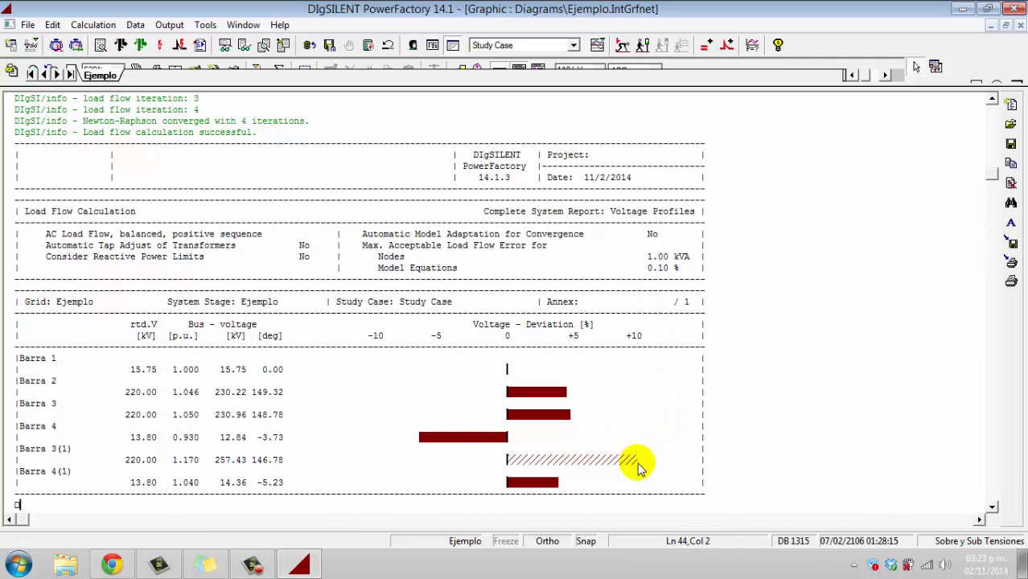
{"action": "left_click", "coordinate": [434, 45]}
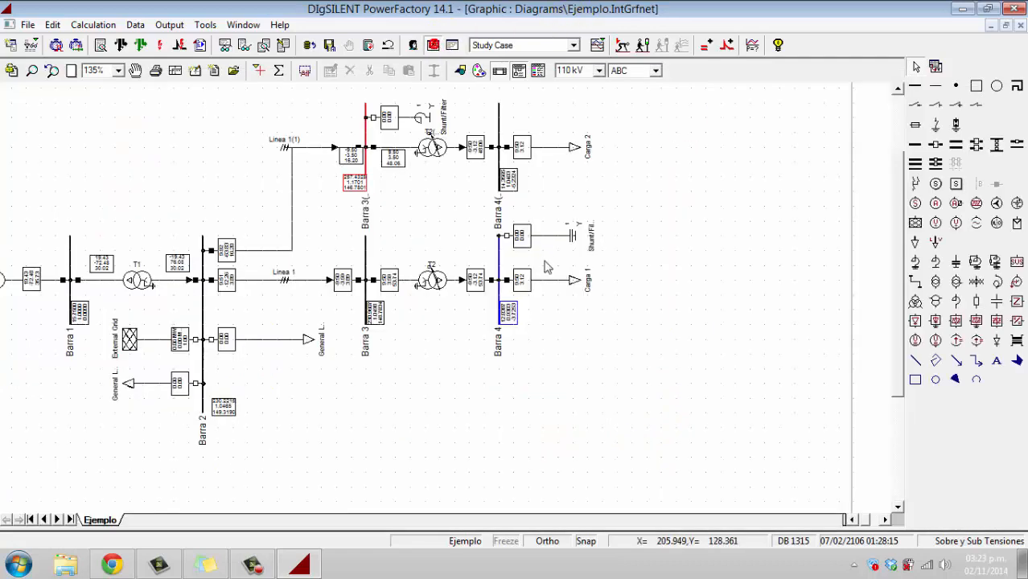
Reconnect the reactor at Barra 3(1) and the capacitor at Barra 4, and set transformer T2(1)'s tap position to 2
{"action": "left_click", "coordinate": [244, 45]}
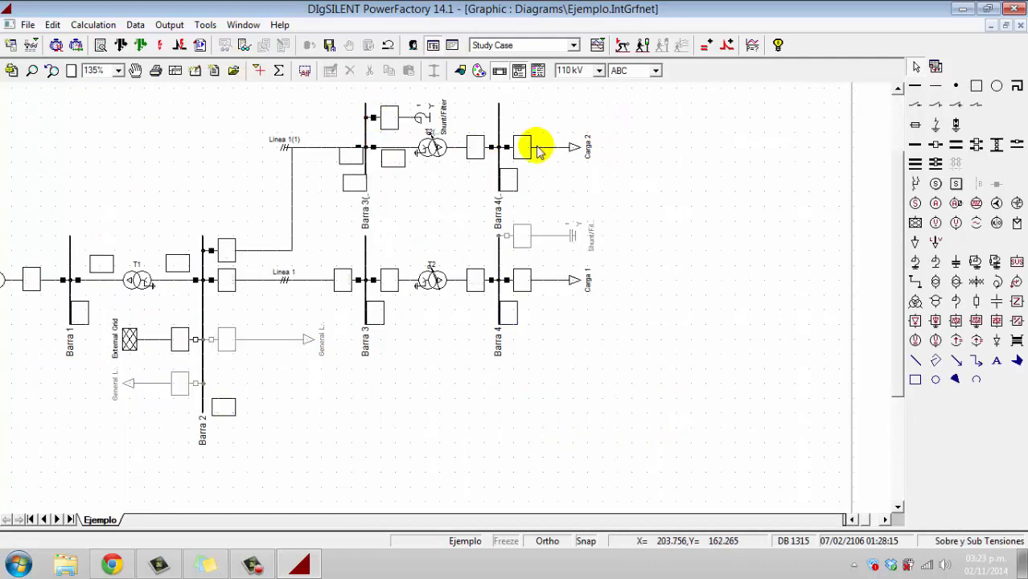
{"action": "double_click", "coordinate": [432, 147]}
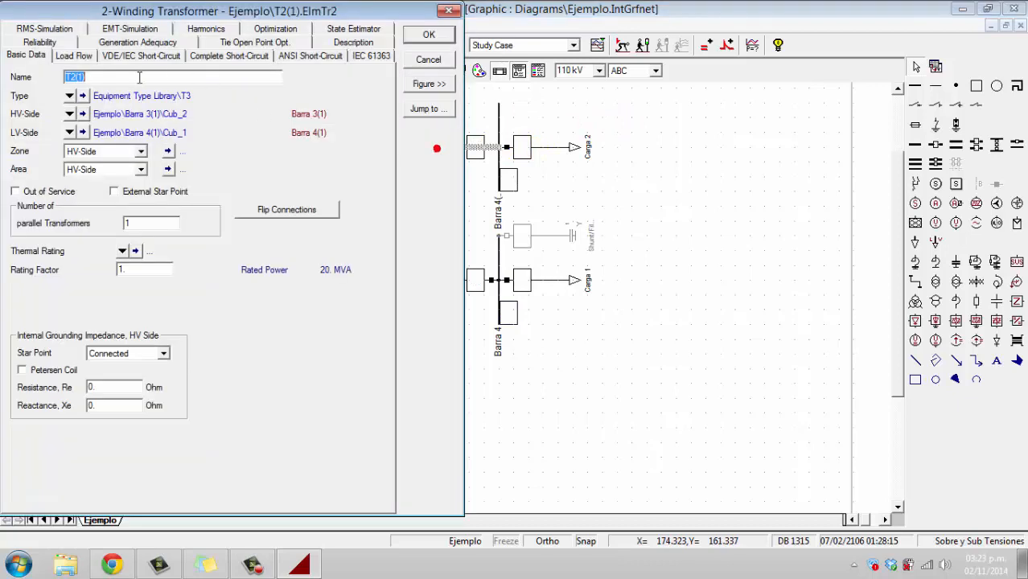
{"action": "left_click", "coordinate": [80, 57]}
{"action": "type", "text": "2"}
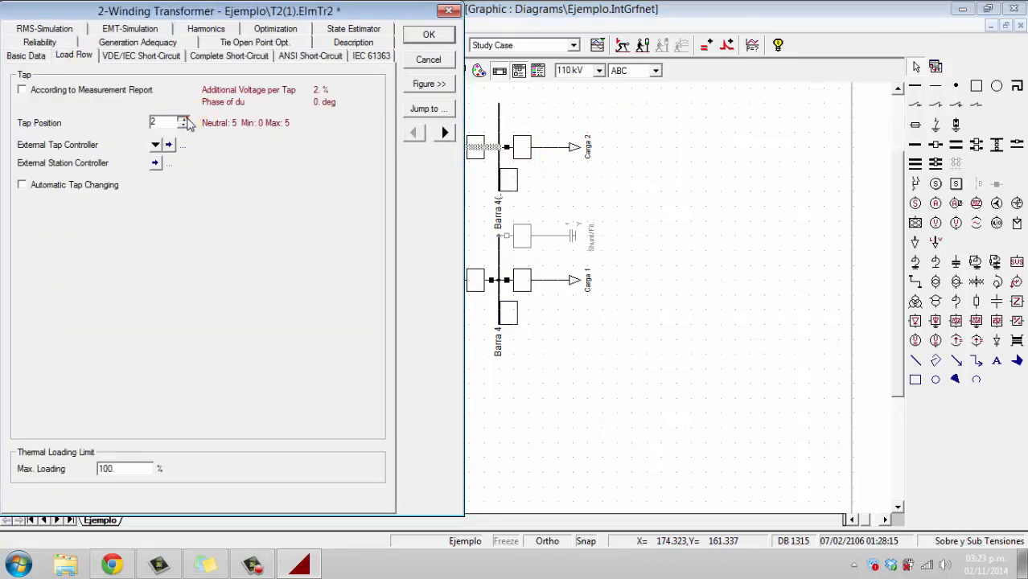
{"action": "left_click", "coordinate": [426, 35]}
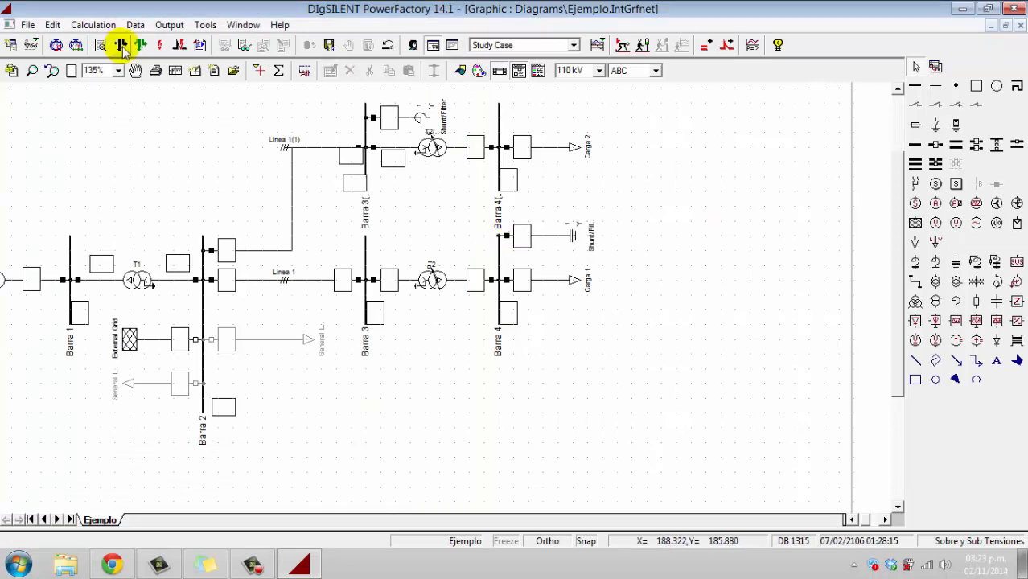
Run the AC load flow with both shunts connected and output the Voltage Profiles report to check the busbar deviations
{"action": "left_click", "coordinate": [121, 45]}
{"action": "left_click", "coordinate": [666, 101]}
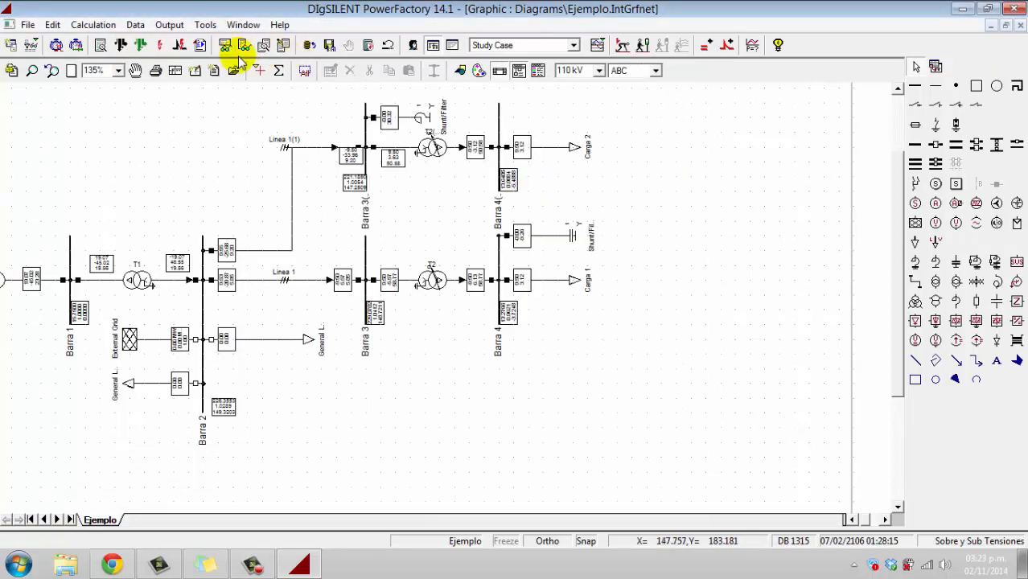
{"action": "left_click", "coordinate": [243, 47]}
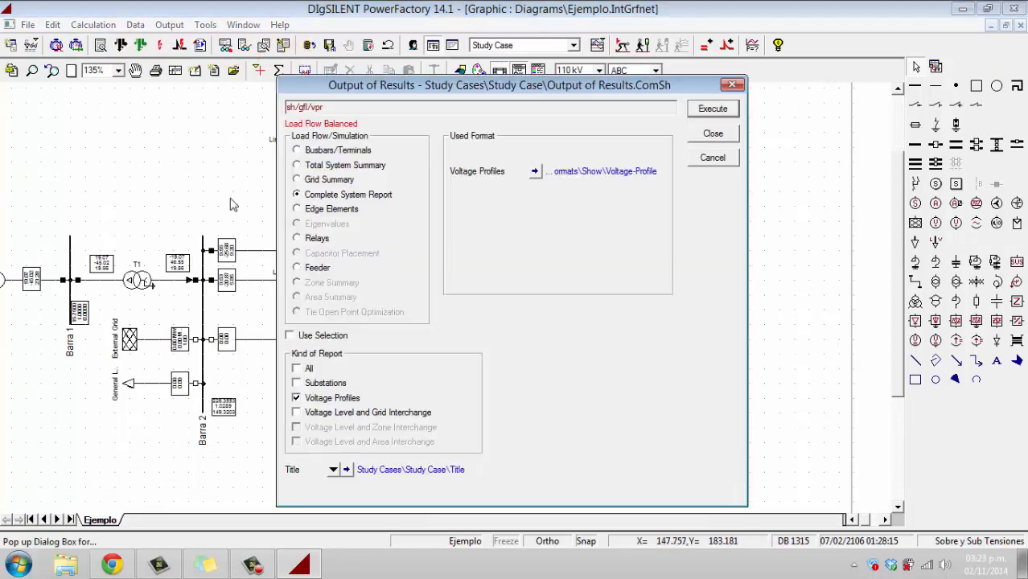
{"action": "left_click", "coordinate": [700, 116]}
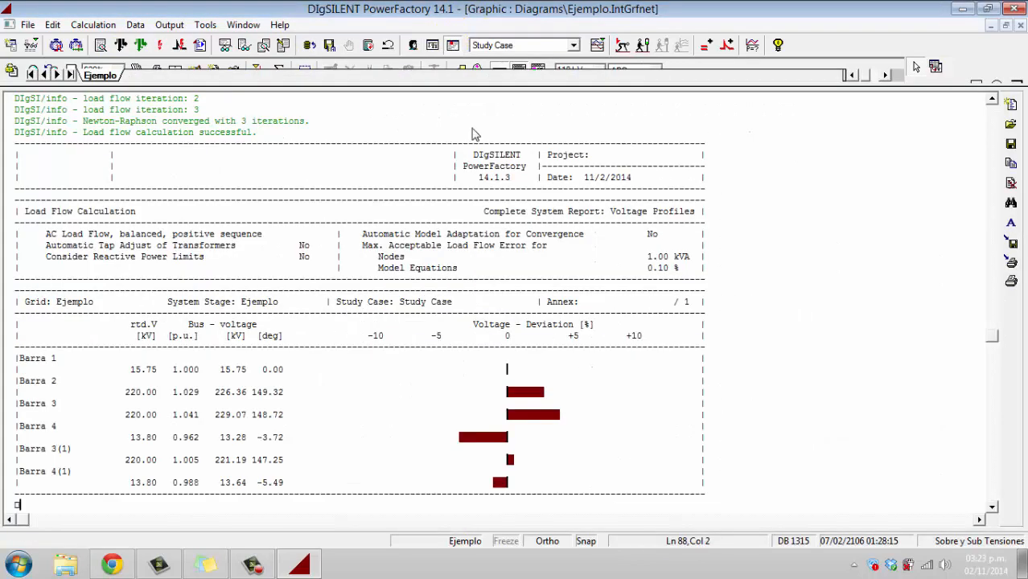
{"action": "scroll", "coordinate": [531, 249], "scroll_direction": "down", "scroll_amount": 1}
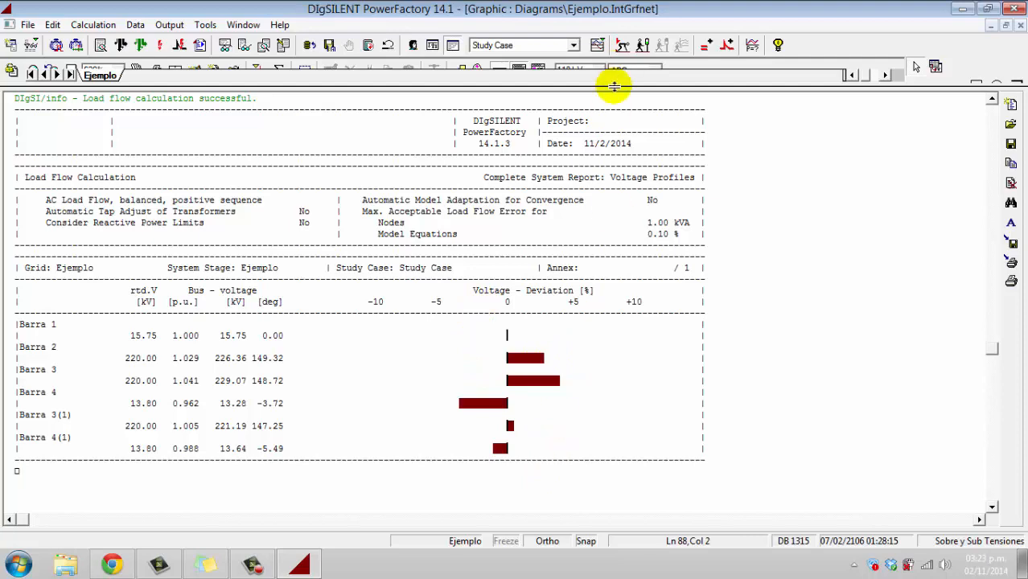
{"action": "left_click_drag", "start_coordinate": [615, 83], "coordinate": [563, 449]}
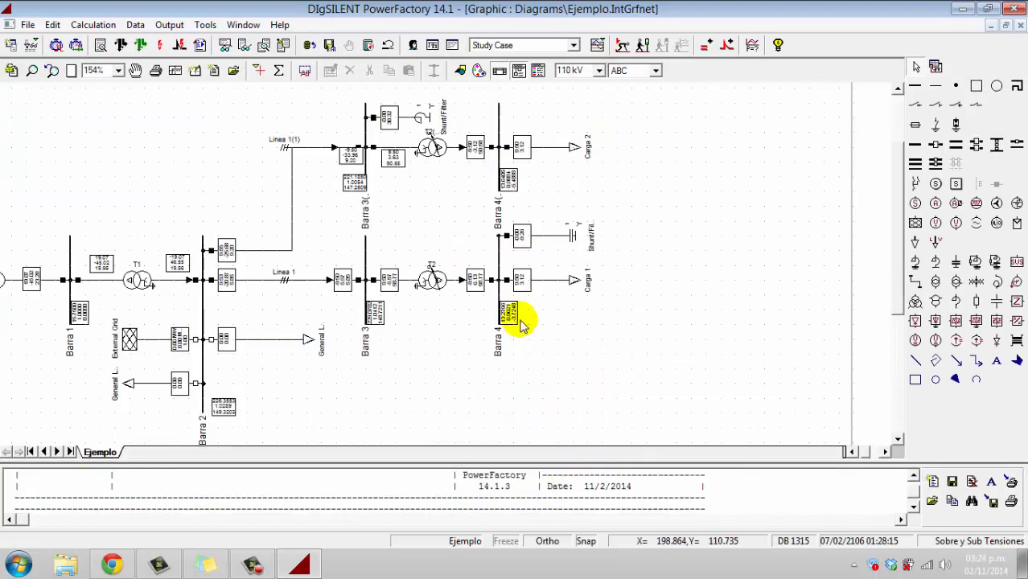
Examine the load flow results around generator G1, transformer T1, Barra 2 and Linea 1 in the network diagram
{"action": "scroll", "coordinate": [561, 277], "scroll_direction": "down", "scroll_amount": 1}
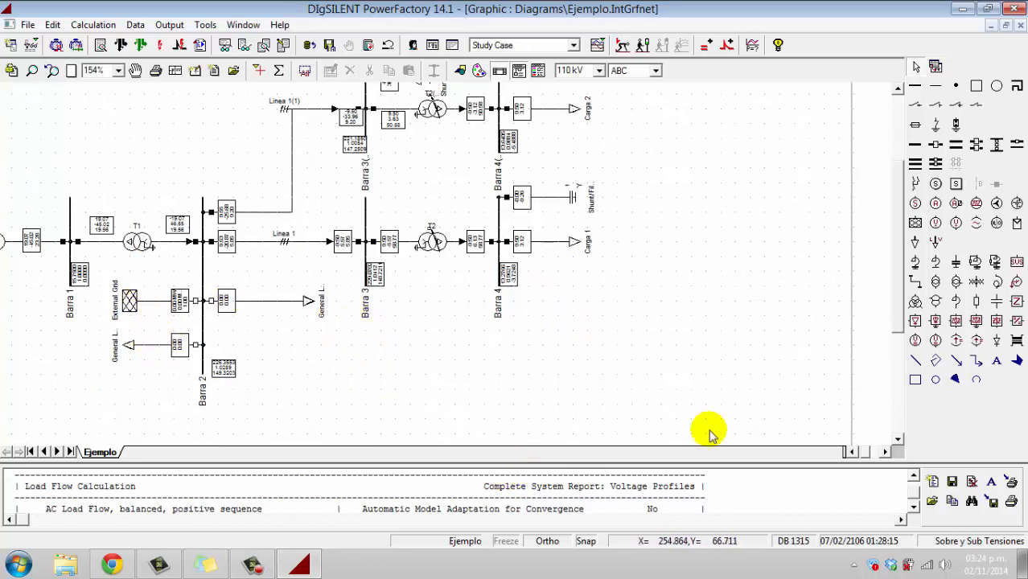
{"action": "left_click", "coordinate": [855, 452]}
{"action": "left_click", "coordinate": [848, 452]}
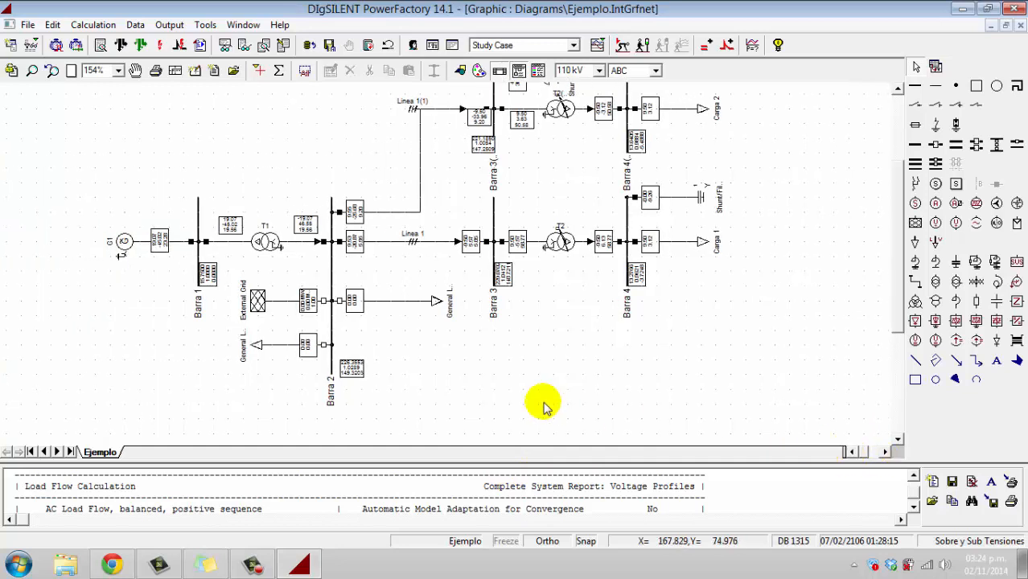
{"action": "scroll", "coordinate": [545, 409], "scroll_direction": "up", "scroll_amount": 1}
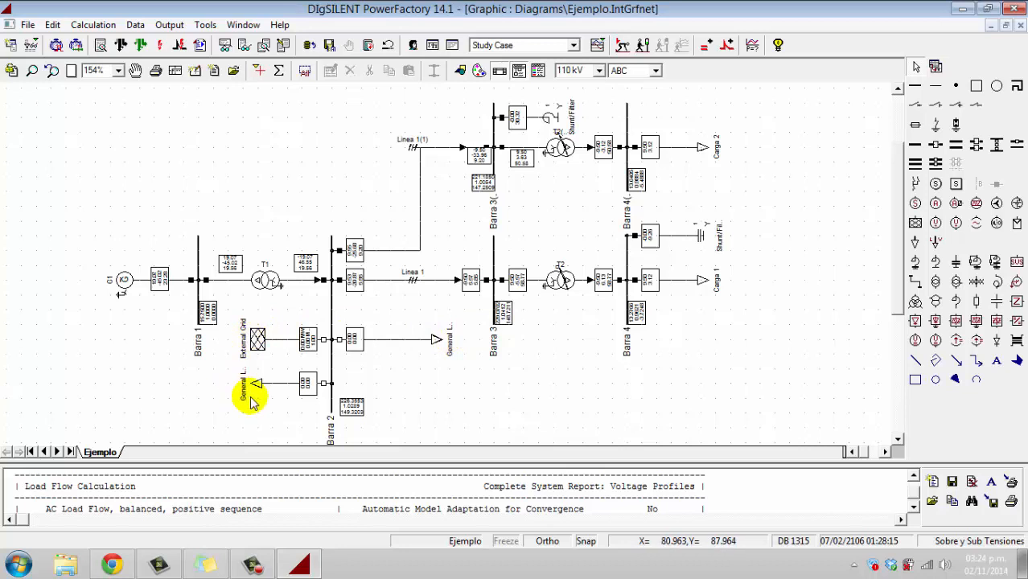
{"action": "scroll", "coordinate": [338, 275], "scroll_direction": "down", "scroll_amount": 2}
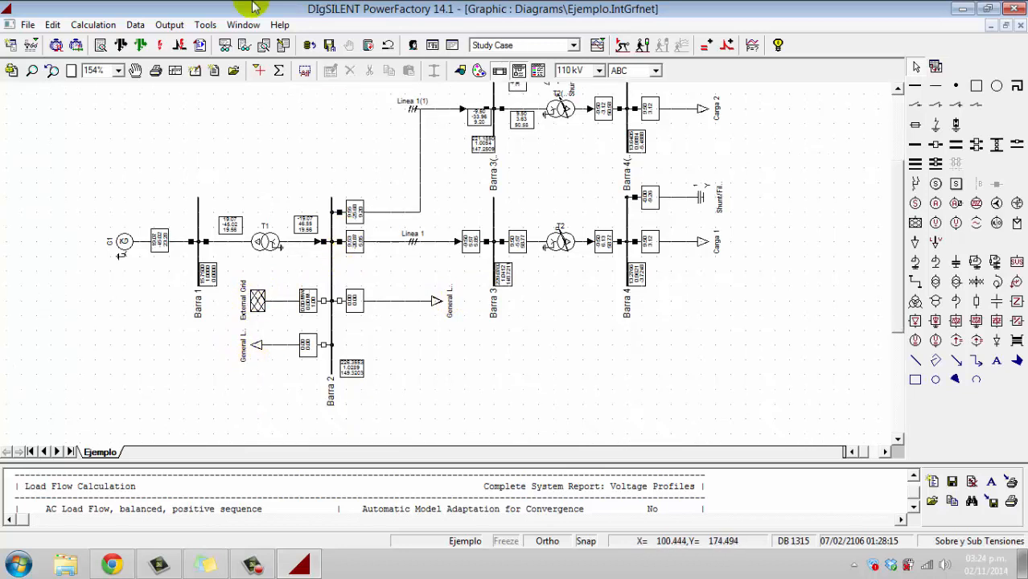
{"action": "left_click_drag", "start_coordinate": [94, 157], "coordinate": [489, 431]}
{"action": "scroll", "coordinate": [485, 382], "scroll_direction": "up", "scroll_amount": 2}
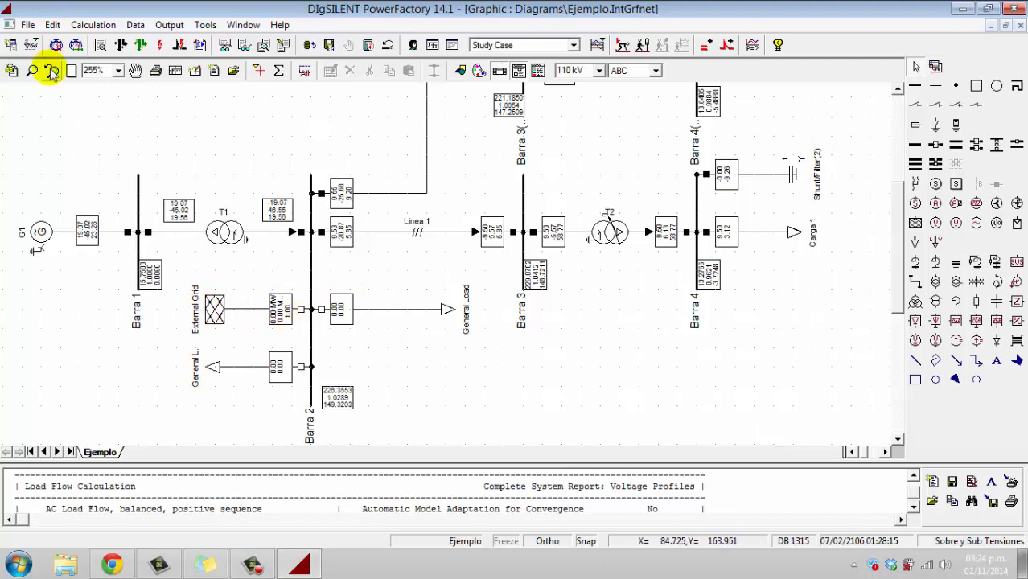
{"action": "left_click_drag", "start_coordinate": [13, 160], "coordinate": [417, 435]}
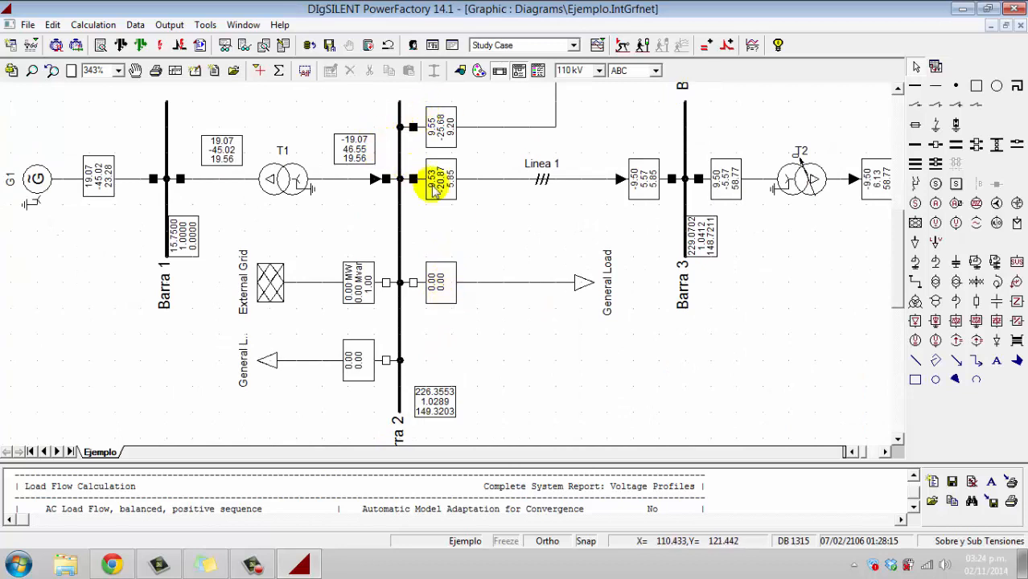
{"action": "scroll", "coordinate": [555, 299], "scroll_direction": "down", "scroll_amount": 3}
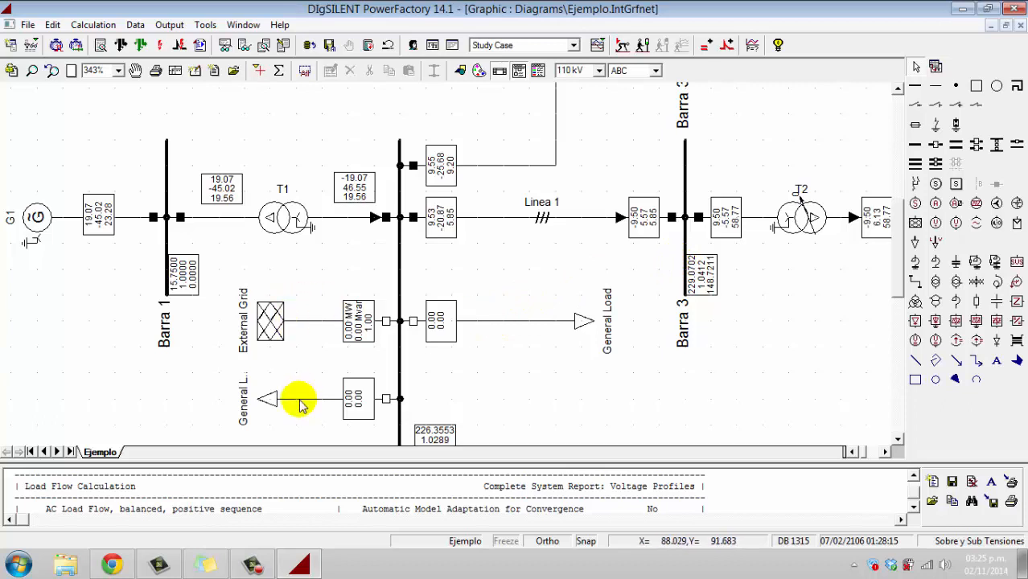
{"action": "scroll", "coordinate": [402, 241], "scroll_direction": "down", "scroll_amount": 1}
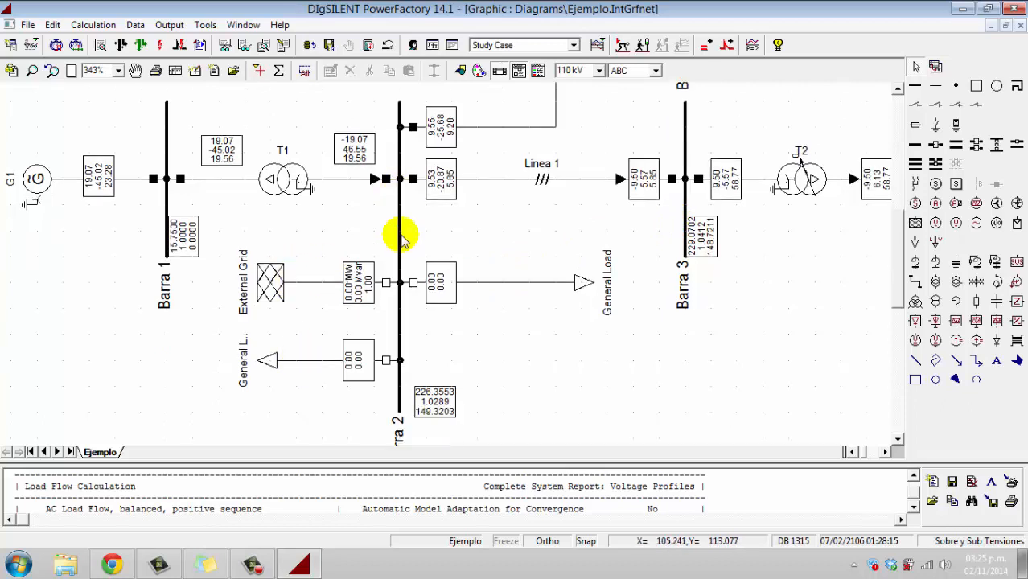
Start a short-circuit calculation at Barra 2 and set its method to according to VDE0102
{"action": "left_click", "coordinate": [400, 233]}
{"action": "left_click", "coordinate": [438, 229]}
{"action": "left_click", "coordinate": [400, 233]}
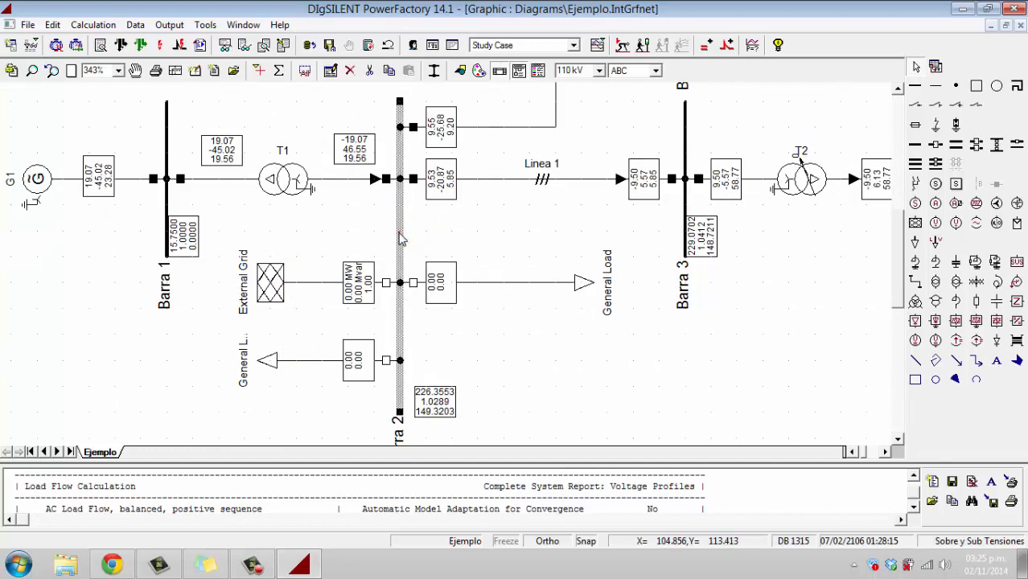
{"action": "right_click", "coordinate": [400, 234]}
{"action": "mouse_move", "coordinate": [448, 235]}
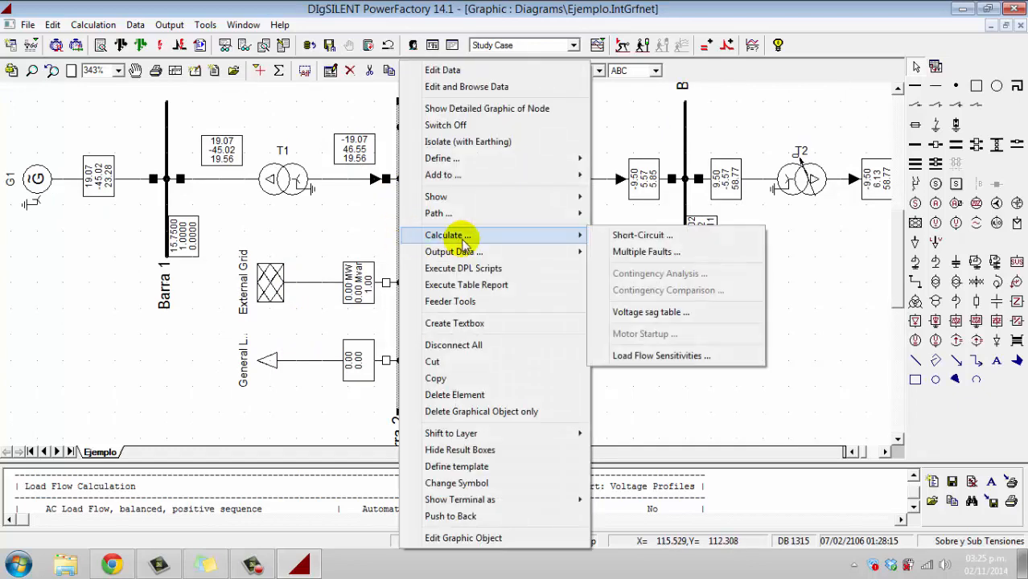
{"action": "left_click", "coordinate": [627, 239]}
{"action": "left_click", "coordinate": [456, 119]}
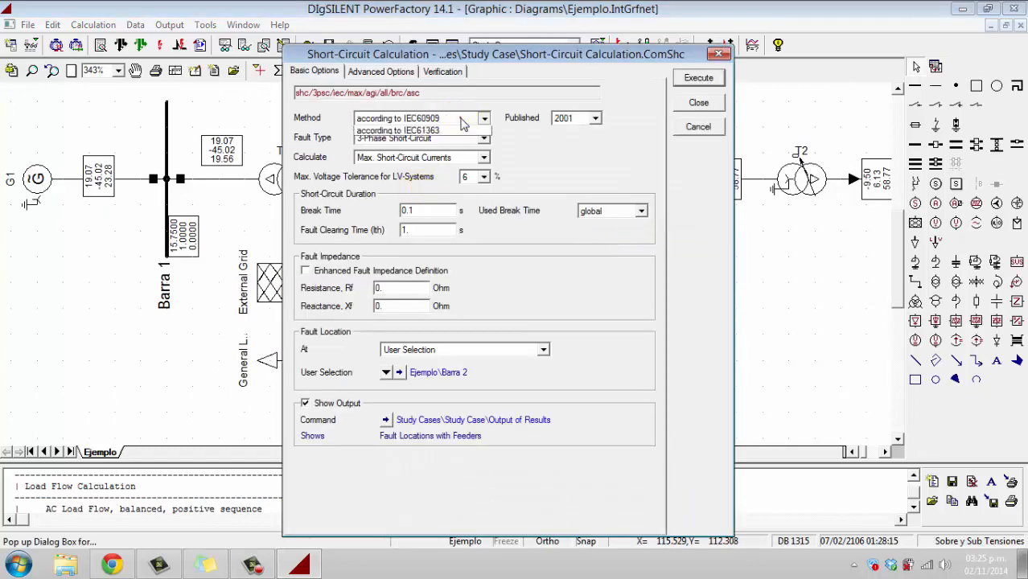
{"action": "left_click", "coordinate": [456, 131]}
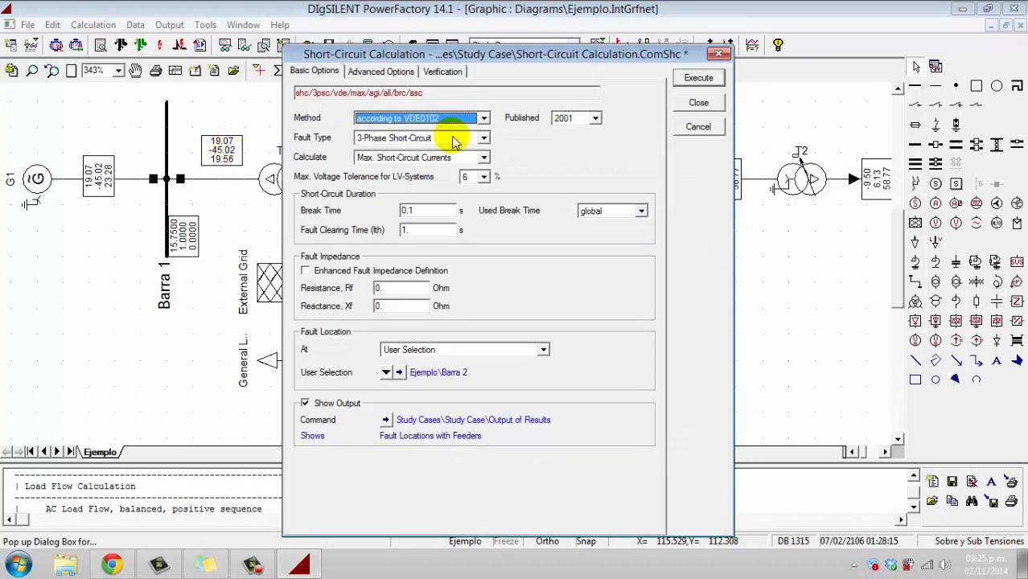
{"action": "left_click", "coordinate": [465, 120]}
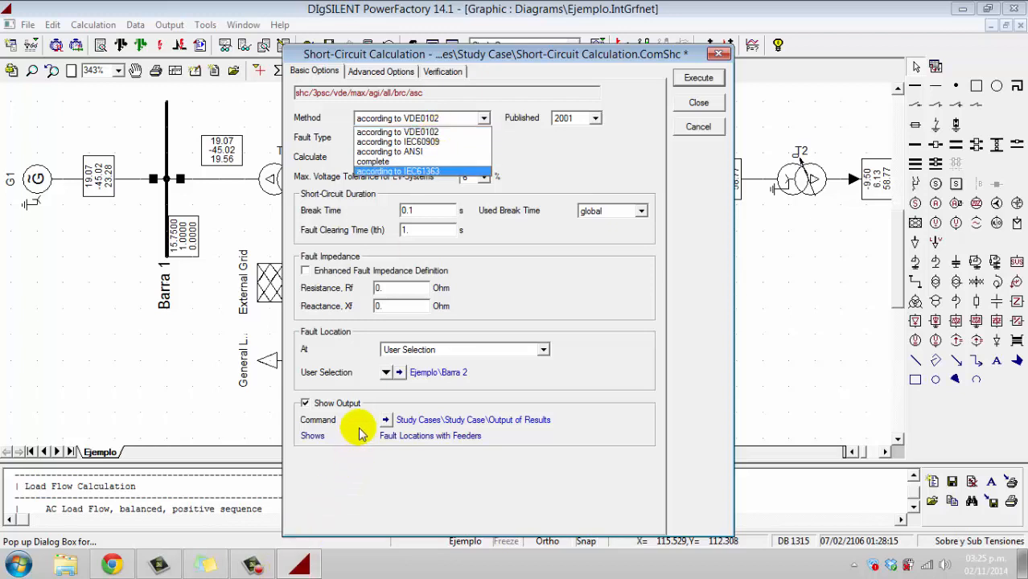
{"action": "left_click", "coordinate": [252, 564]}
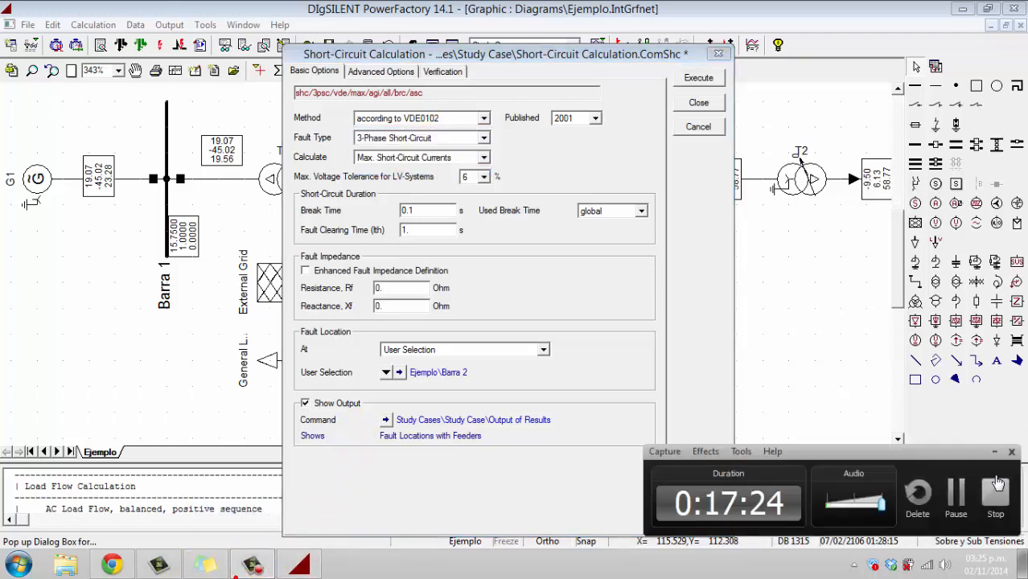
{"action": "left_click", "coordinate": [956, 495]}
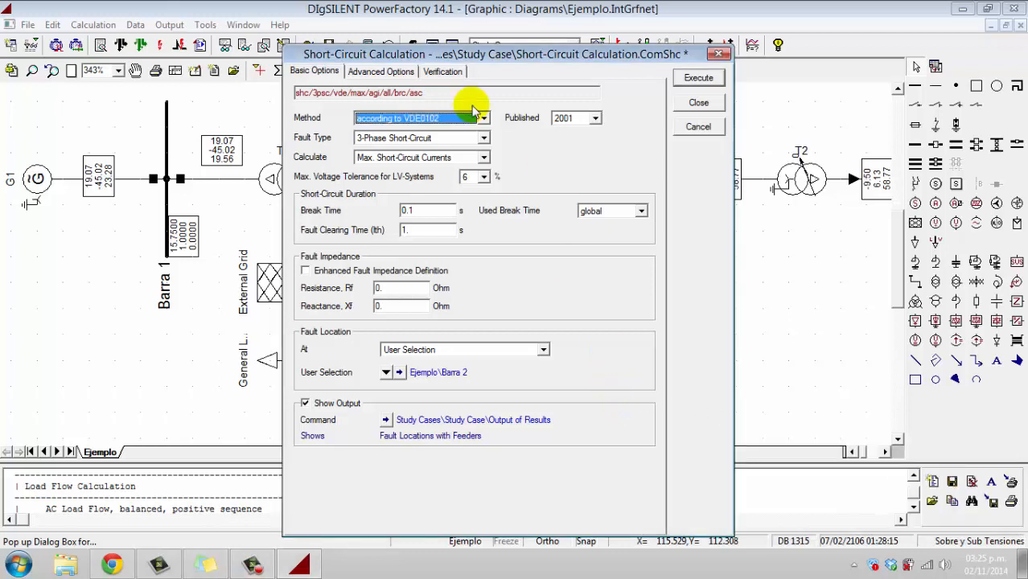
Run the 3-phase maximum short-circuit calculation at Barra 2 with the method according to VDE0102
{"action": "left_click", "coordinate": [485, 125]}
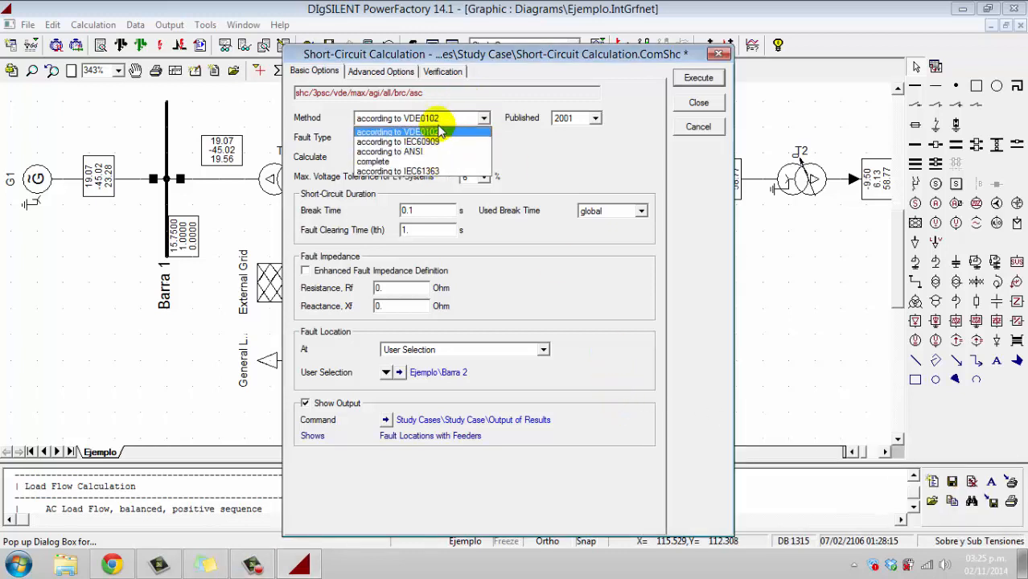
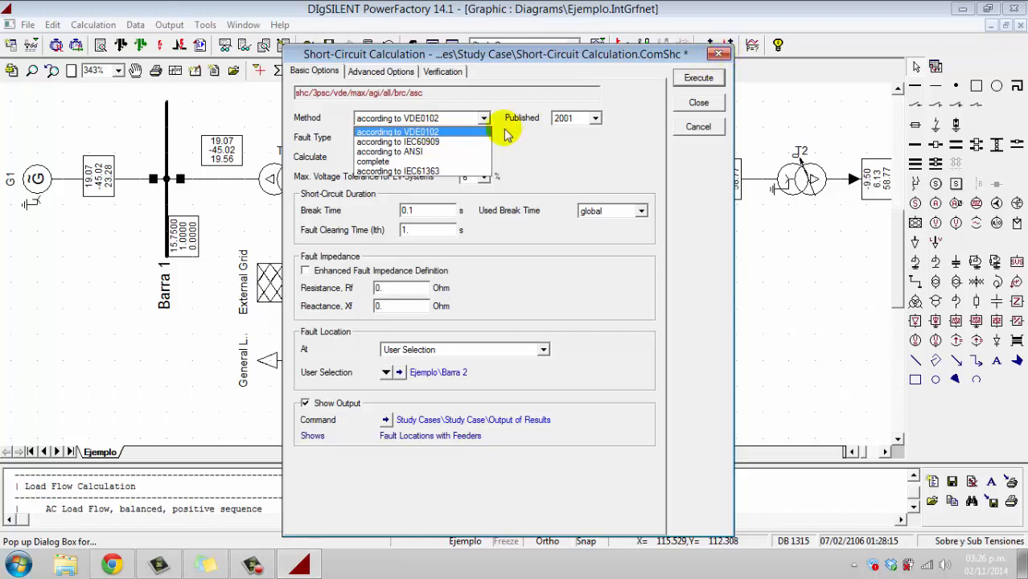
{"action": "left_click", "coordinate": [432, 132]}
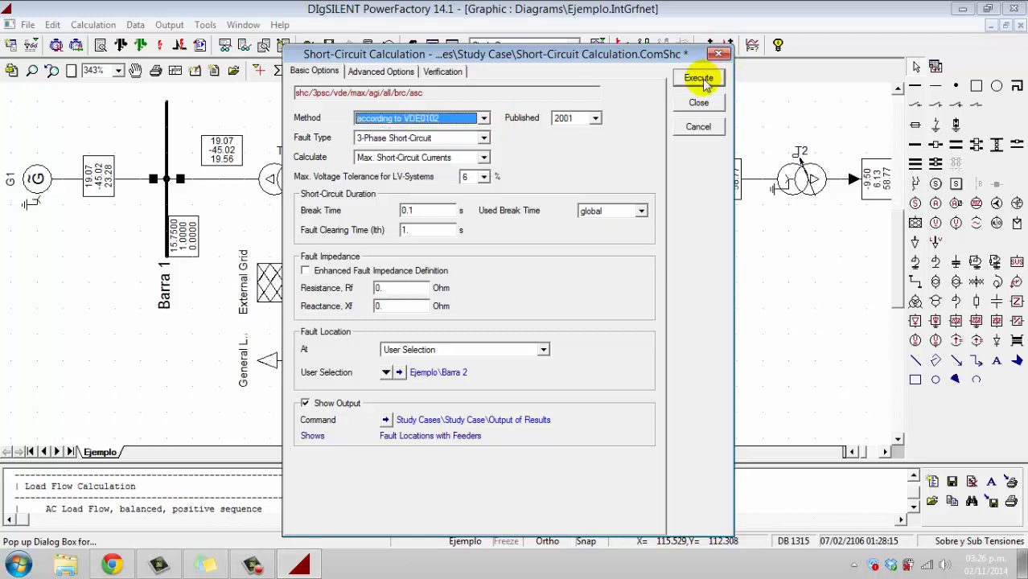
{"action": "left_click", "coordinate": [483, 118]}
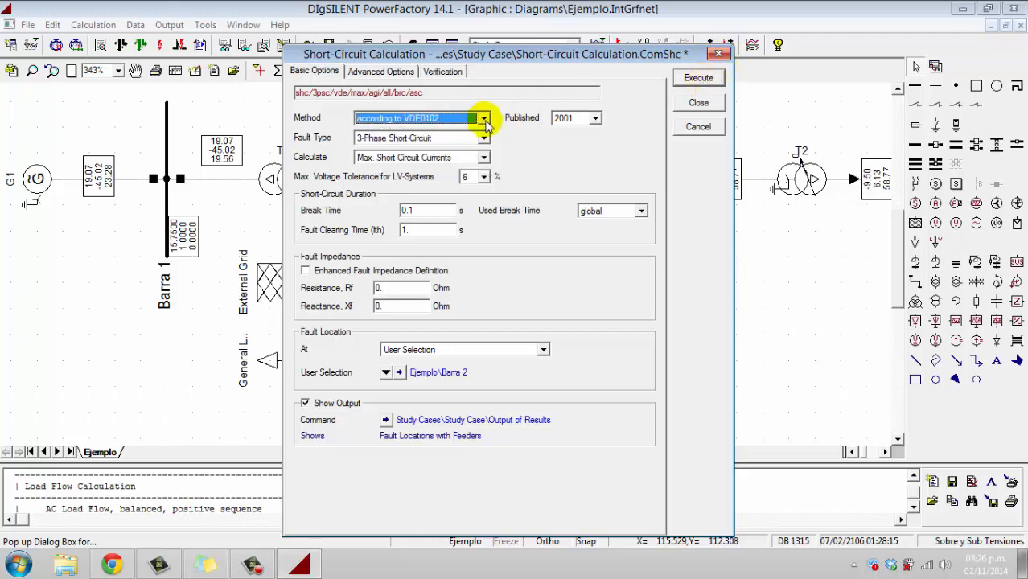
{"action": "left_click", "coordinate": [402, 140]}
{"action": "left_click", "coordinate": [700, 78]}
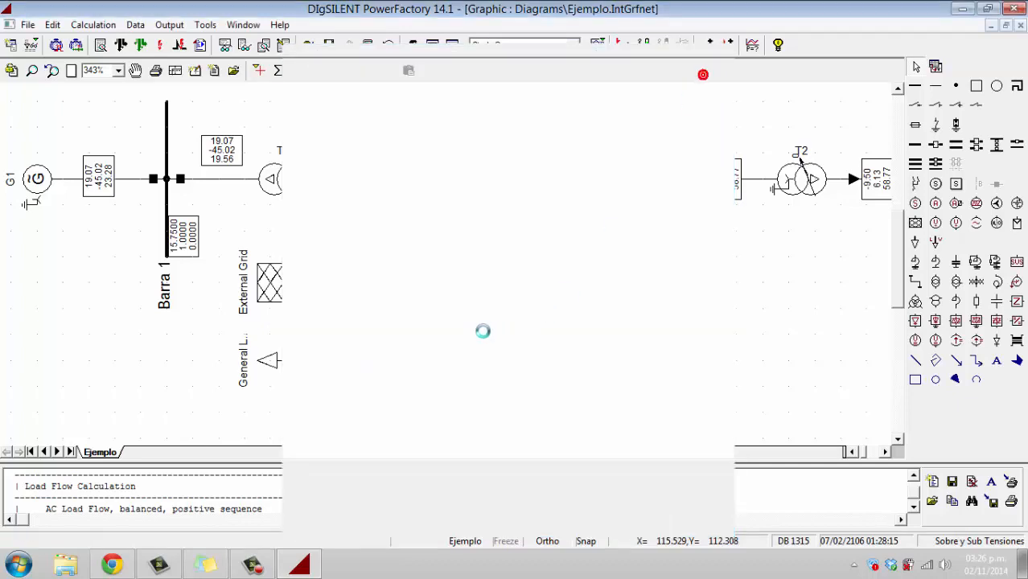
{"action": "left_click", "coordinate": [459, 330]}
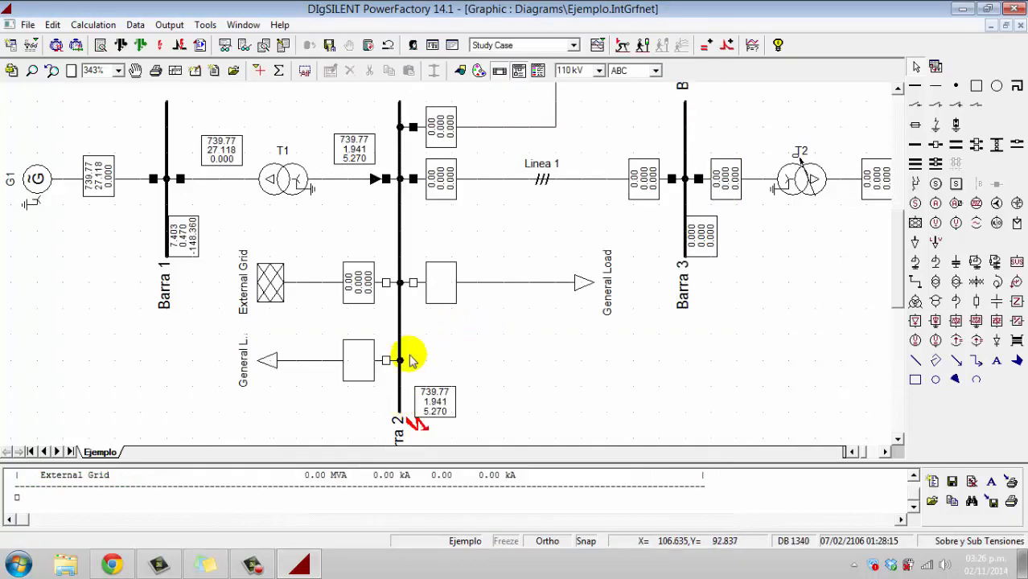
Examine the short-circuit results in the network diagram at Barra 2, generator G1, transformer T1, Linea 1, Linea 1(1) and Barra 3
{"action": "scroll", "coordinate": [409, 358], "scroll_direction": "down", "scroll_amount": 2}
{"action": "scroll", "coordinate": [409, 358], "scroll_direction": "up", "scroll_amount": 2}
{"action": "scroll", "coordinate": [408, 355], "scroll_direction": "down", "scroll_amount": 1}
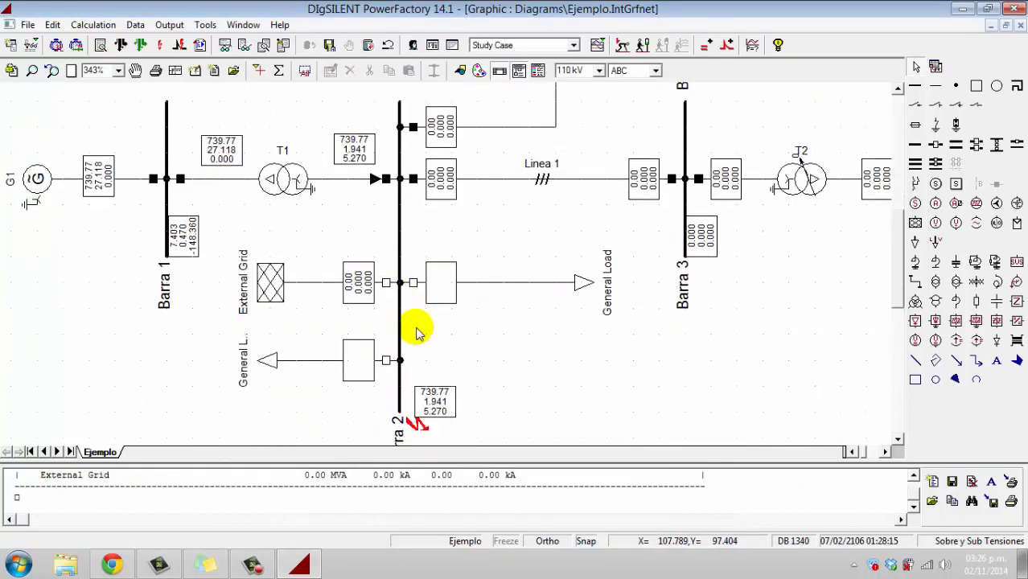
{"action": "scroll", "coordinate": [438, 156], "scroll_direction": "up", "scroll_amount": 1}
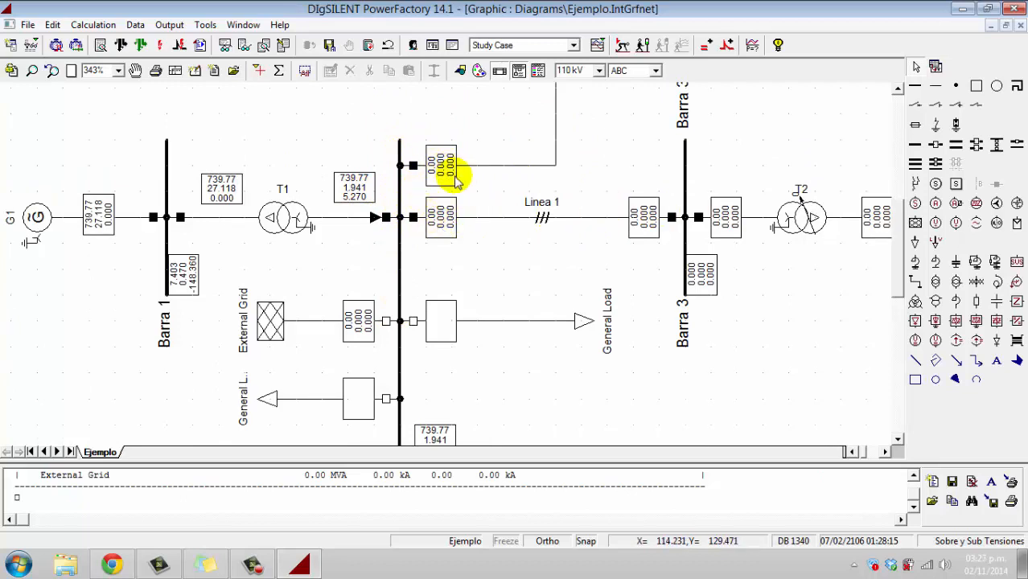
{"action": "scroll", "coordinate": [467, 161], "scroll_direction": "down", "scroll_amount": 2}
{"action": "scroll", "coordinate": [475, 185], "scroll_direction": "up", "scroll_amount": 1}
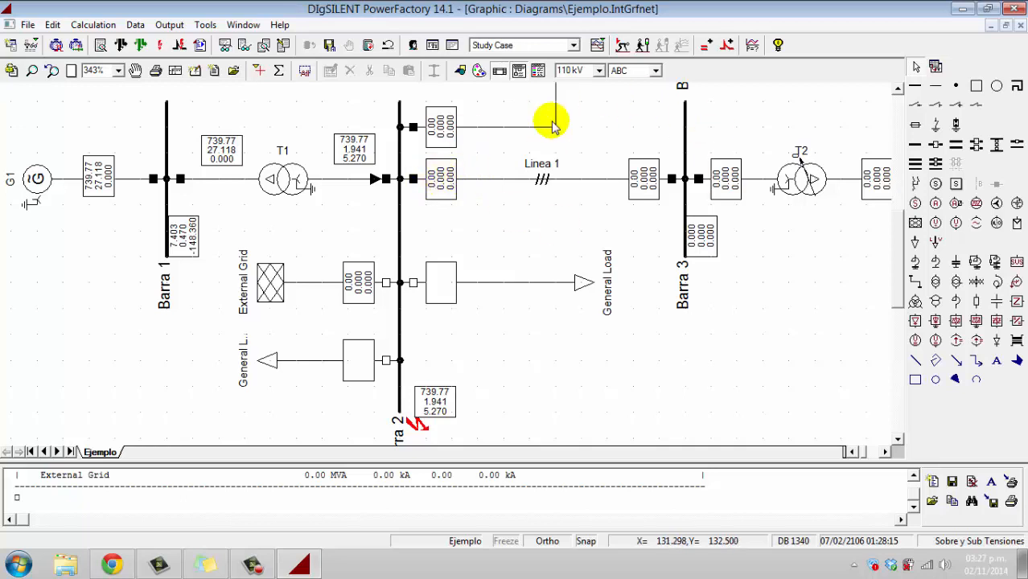
{"action": "scroll", "coordinate": [571, 173], "scroll_direction": "up", "scroll_amount": 3}
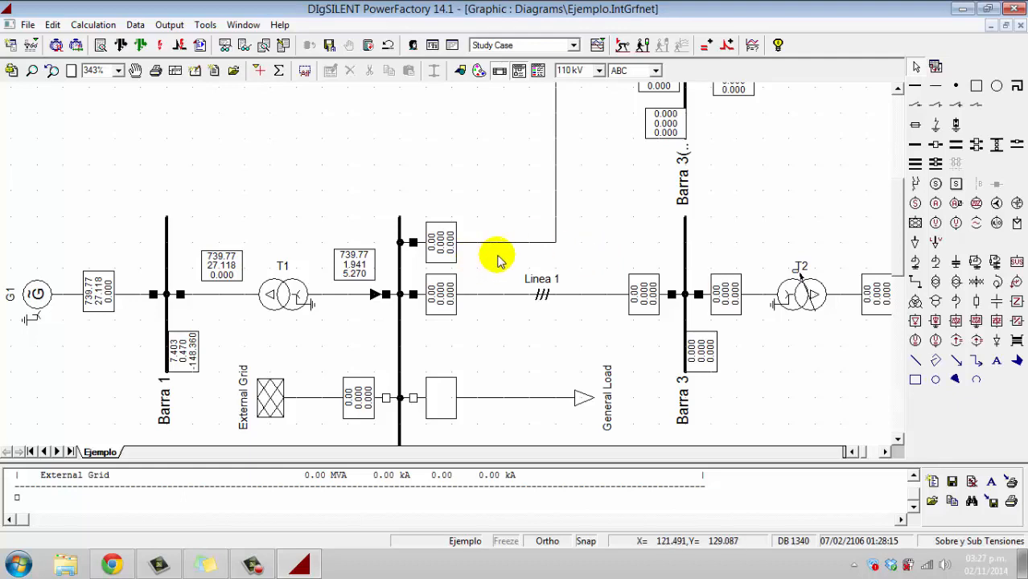
{"action": "scroll", "coordinate": [635, 257], "scroll_direction": "up", "scroll_amount": 1}
{"action": "scroll", "coordinate": [635, 257], "scroll_direction": "down", "scroll_amount": 1}
{"action": "scroll", "coordinate": [632, 259], "scroll_direction": "up", "scroll_amount": 2}
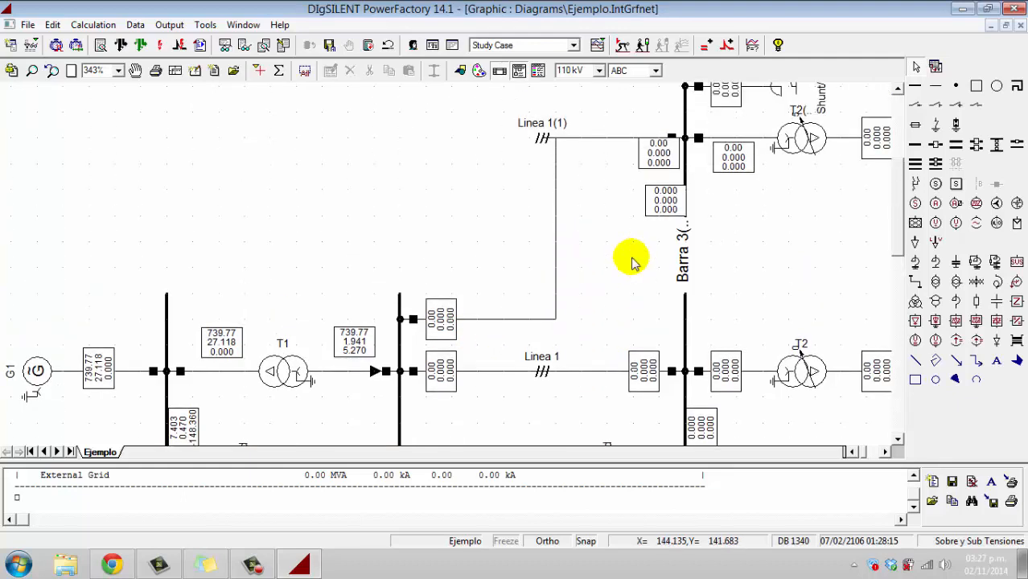
{"action": "scroll", "coordinate": [632, 259], "scroll_direction": "down", "scroll_amount": 2}
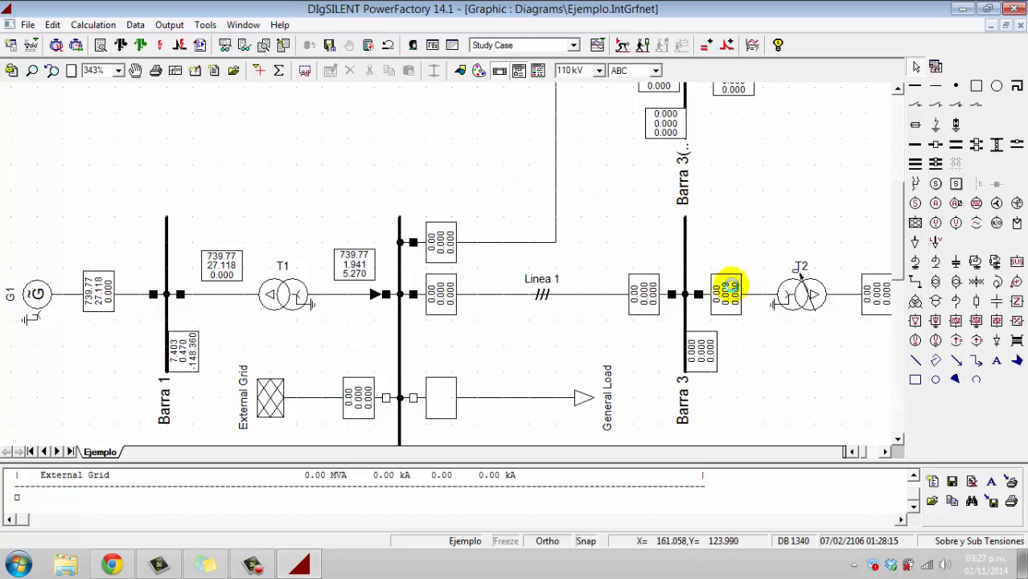
{"action": "scroll", "coordinate": [724, 282], "scroll_direction": "down", "scroll_amount": 1}
{"action": "scroll", "coordinate": [463, 231], "scroll_direction": "down", "scroll_amount": 1}
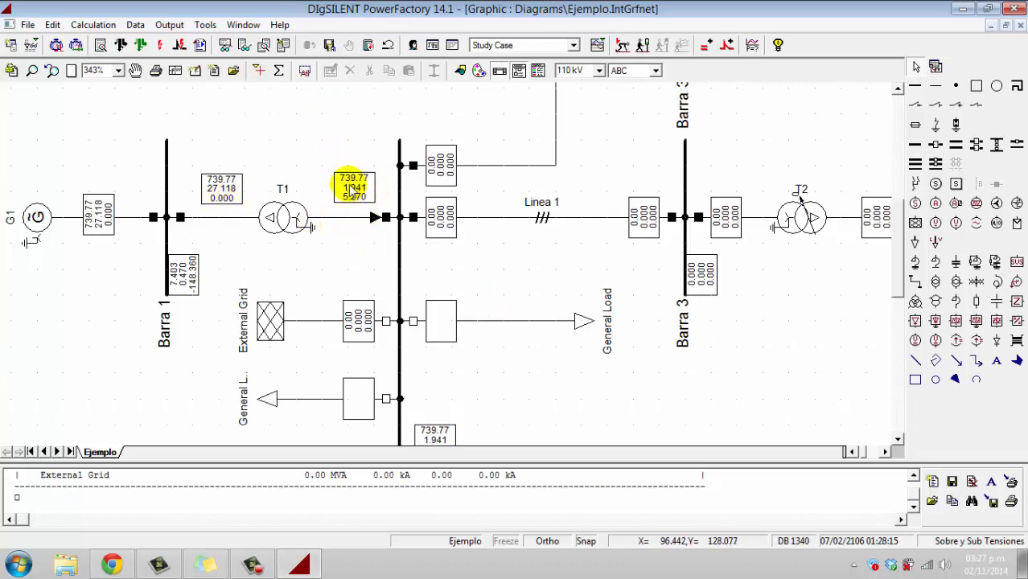
{"action": "mouse_move", "coordinate": [347, 185]}
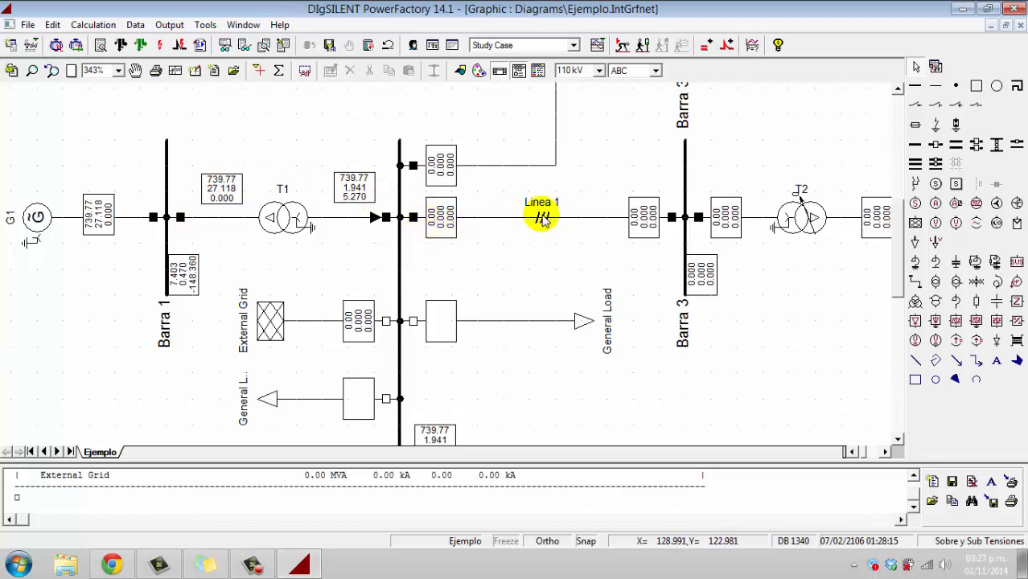
{"action": "scroll", "coordinate": [543, 219], "scroll_direction": "down", "scroll_amount": 1}
{"action": "scroll", "coordinate": [543, 219], "scroll_direction": "up", "scroll_amount": 1}
{"action": "scroll", "coordinate": [543, 219], "scroll_direction": "down", "scroll_amount": 1}
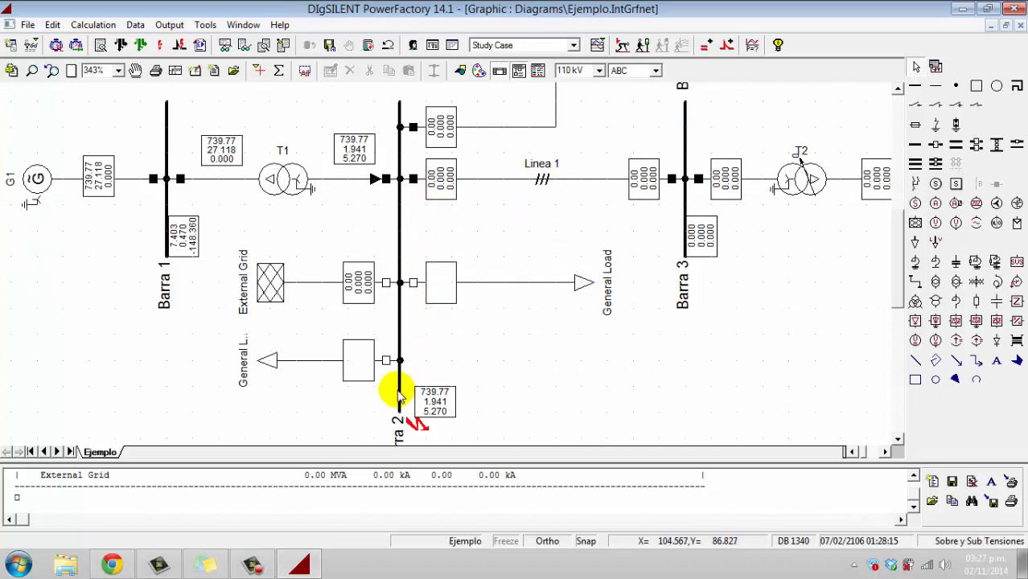
{"action": "left_click", "coordinate": [400, 223]}
{"action": "left_click", "coordinate": [413, 223]}
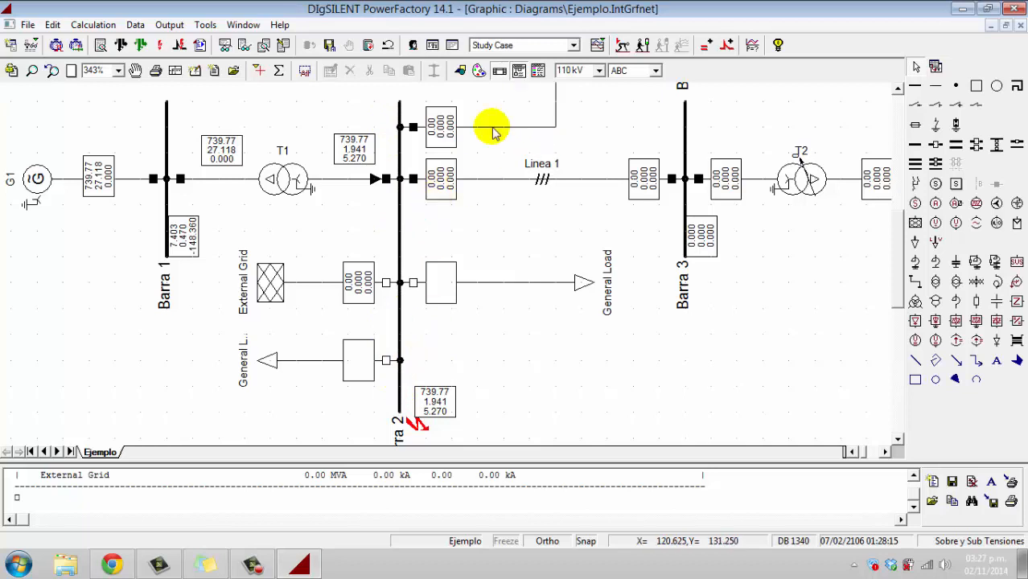
{"action": "mouse_move", "coordinate": [637, 165]}
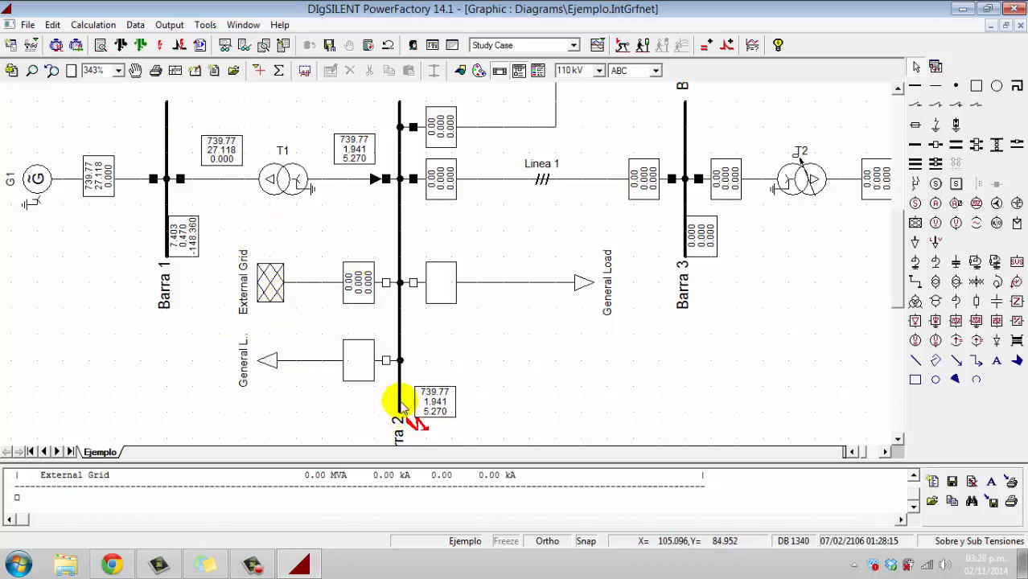
Run the balanced, positive-sequence AC load flow and examine the power flows through transformer T1, Barra 2 and Linea 1
{"action": "left_click", "coordinate": [125, 50]}
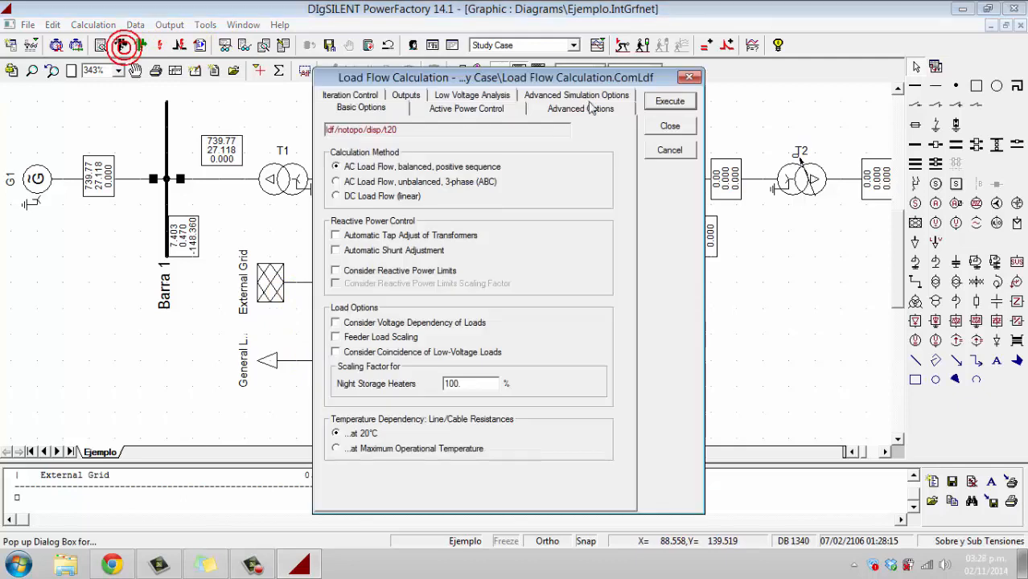
{"action": "left_click", "coordinate": [656, 102]}
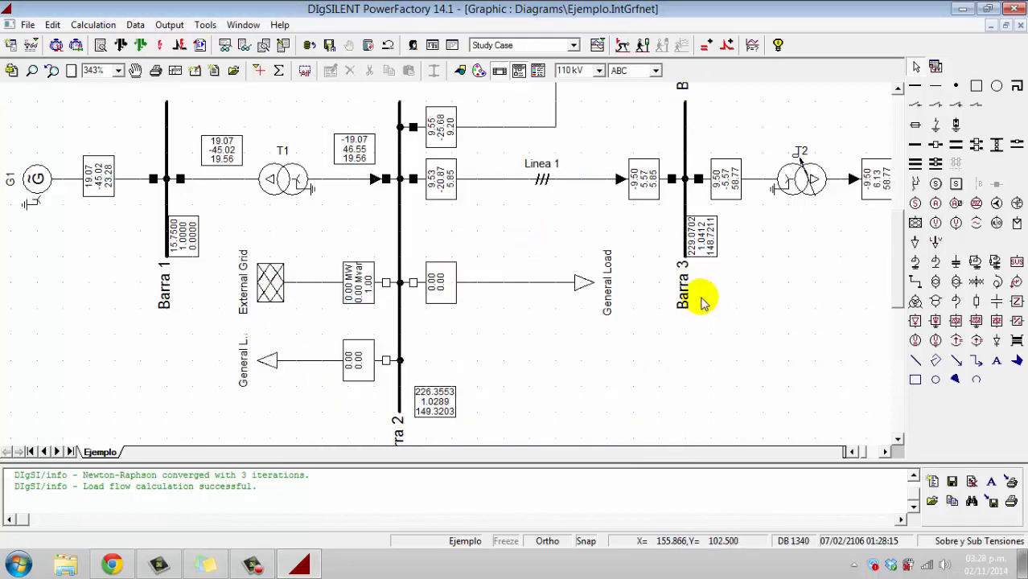
{"action": "scroll", "coordinate": [499, 304], "scroll_direction": "up", "scroll_amount": 1}
{"action": "scroll", "coordinate": [501, 310], "scroll_direction": "down", "scroll_amount": 1}
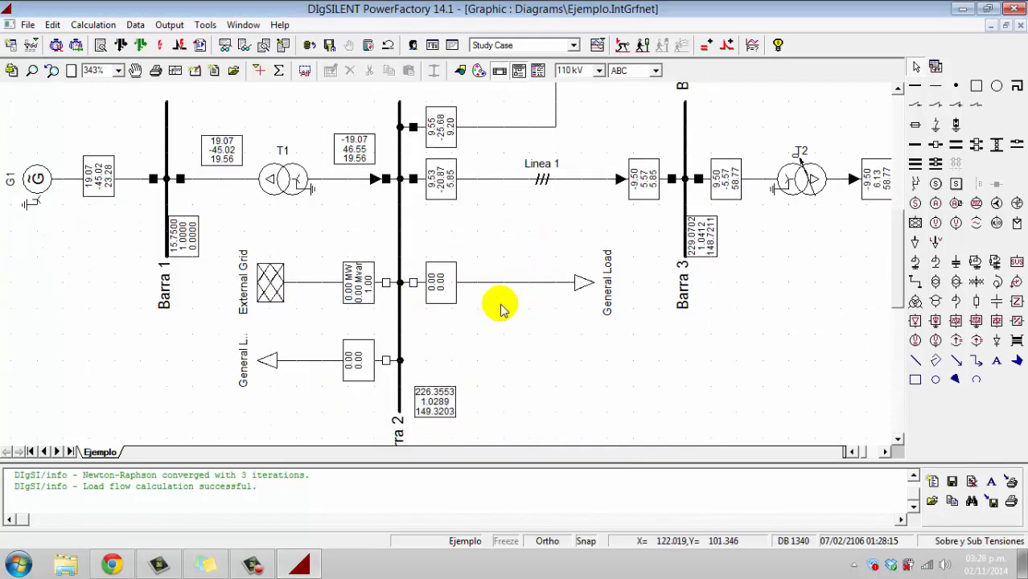
{"action": "scroll", "coordinate": [500, 310], "scroll_direction": "up", "scroll_amount": 1}
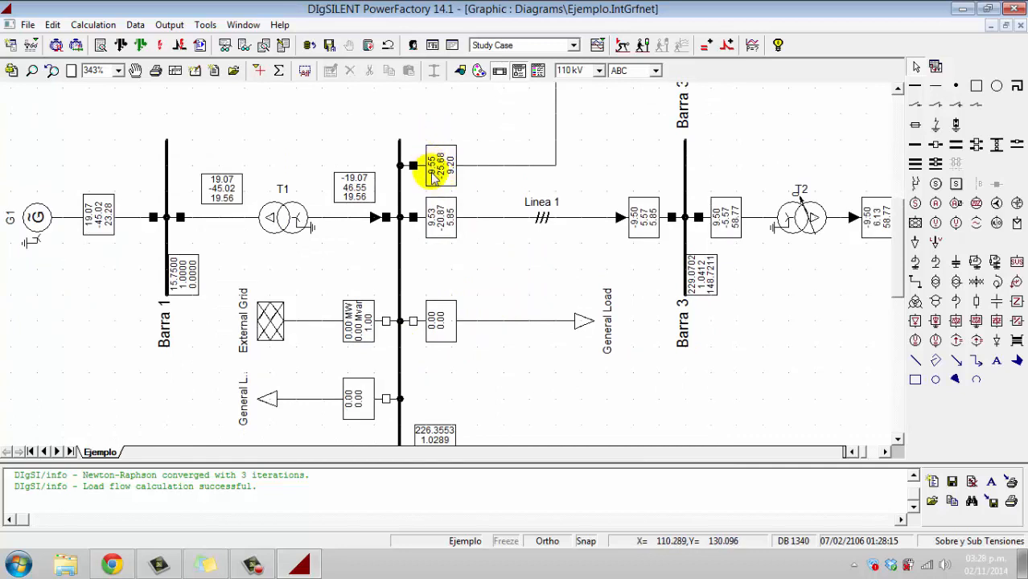
{"action": "mouse_move", "coordinate": [437, 226]}
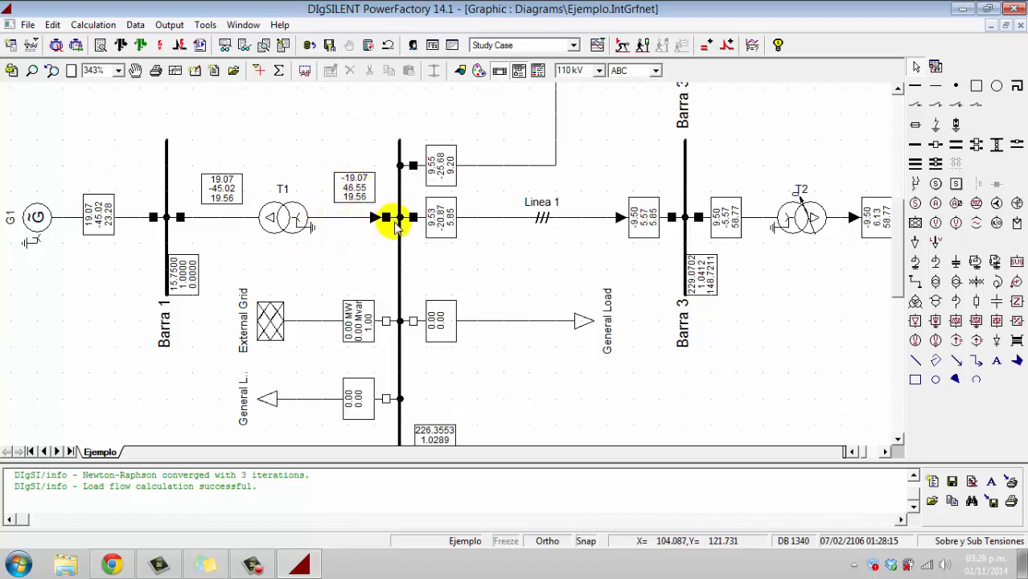
{"action": "mouse_move", "coordinate": [348, 184]}
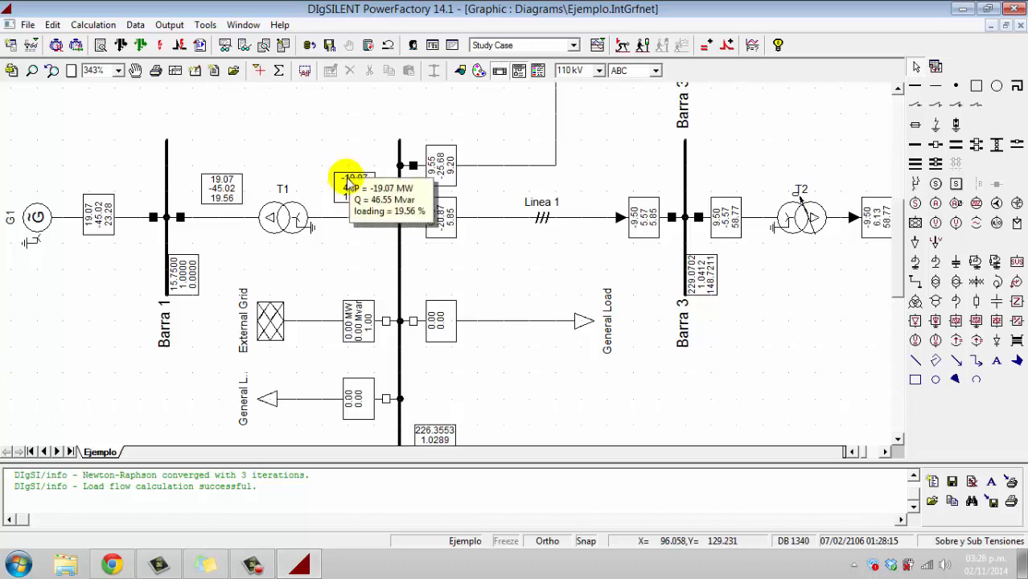
{"action": "scroll", "coordinate": [467, 243], "scroll_direction": "up", "scroll_amount": 1}
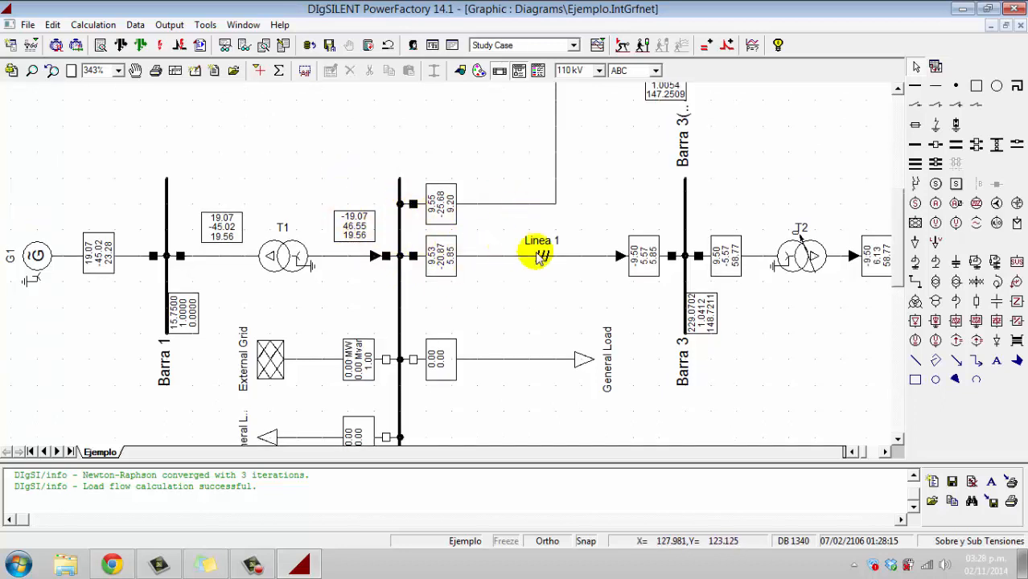
Review the load flow operating point and input mode options of the General Load connected to Barra 2
{"action": "scroll", "coordinate": [344, 193], "scroll_direction": "down", "scroll_amount": 2}
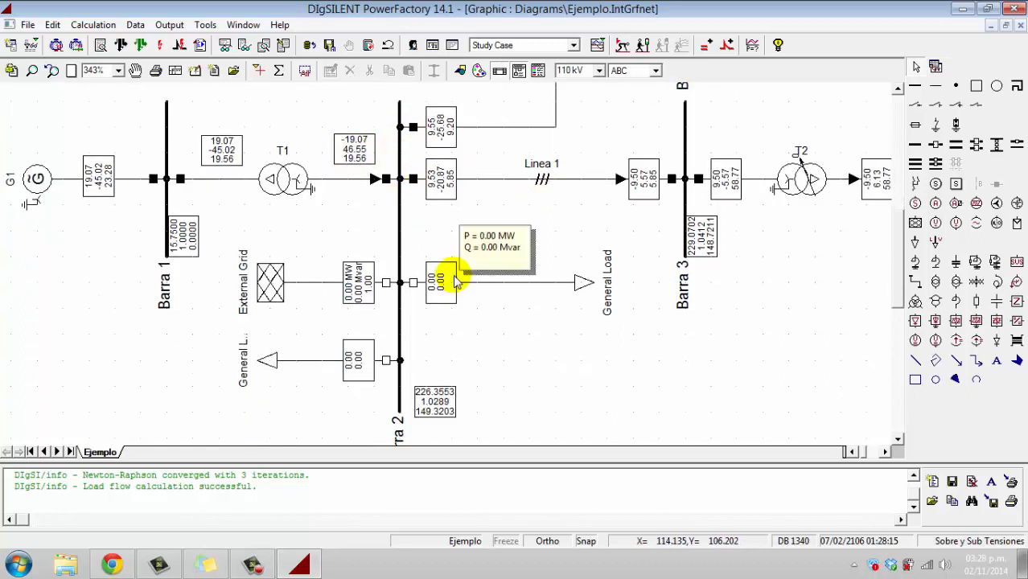
{"action": "scroll", "coordinate": [540, 281], "scroll_direction": "up", "scroll_amount": 1}
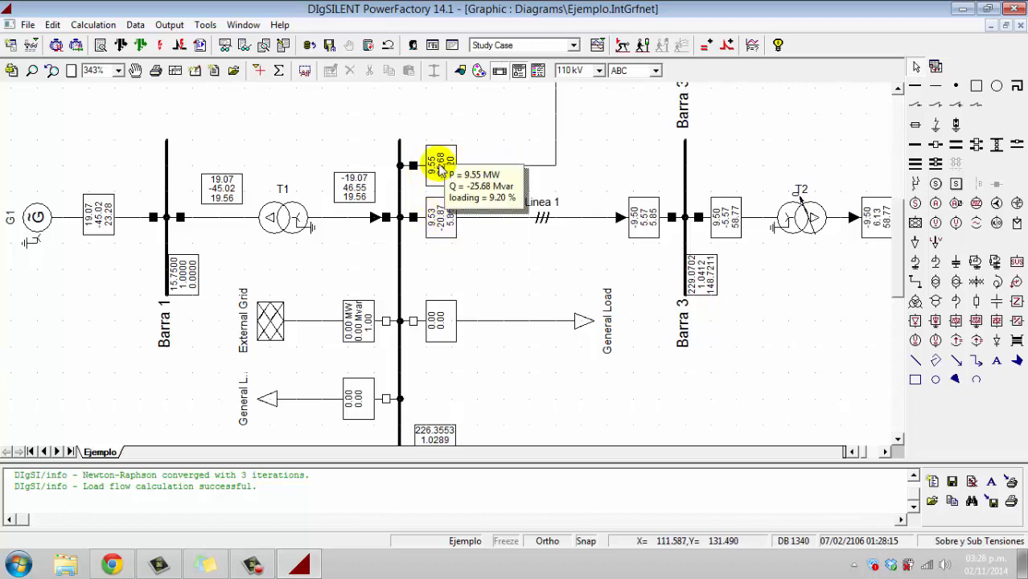
{"action": "double_click", "coordinate": [483, 322]}
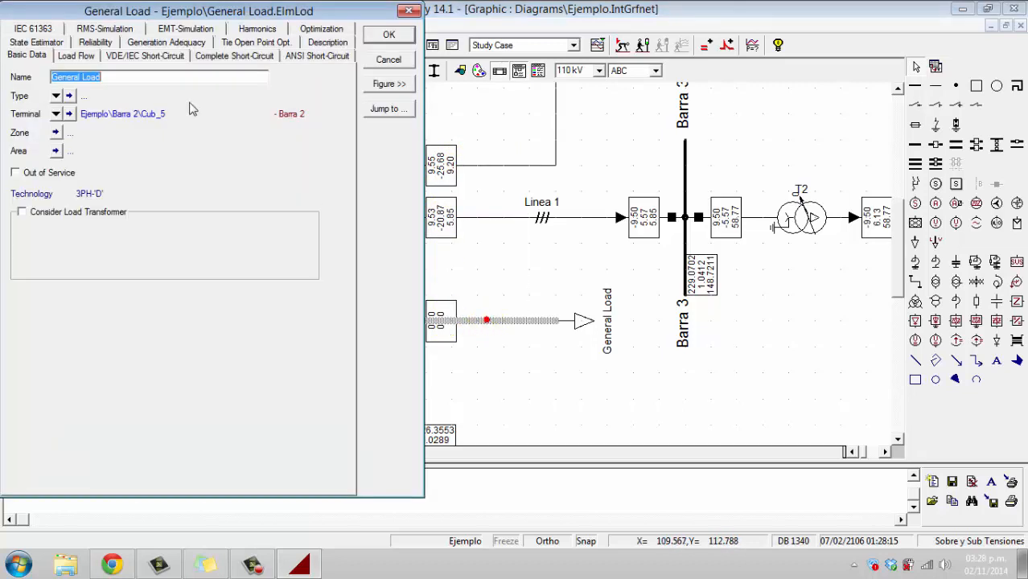
{"action": "left_click", "coordinate": [80, 58]}
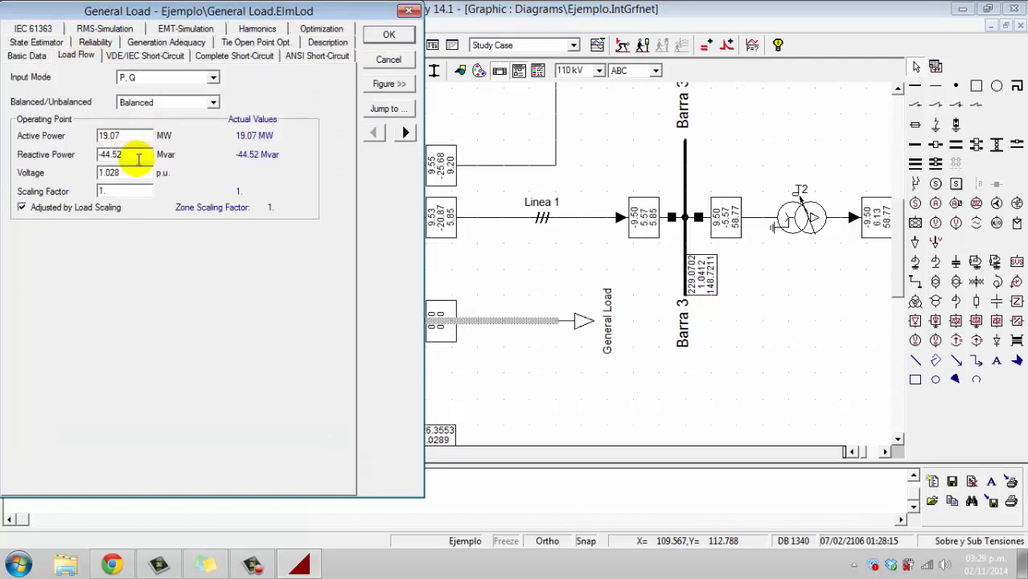
{"action": "left_click", "coordinate": [138, 160]}
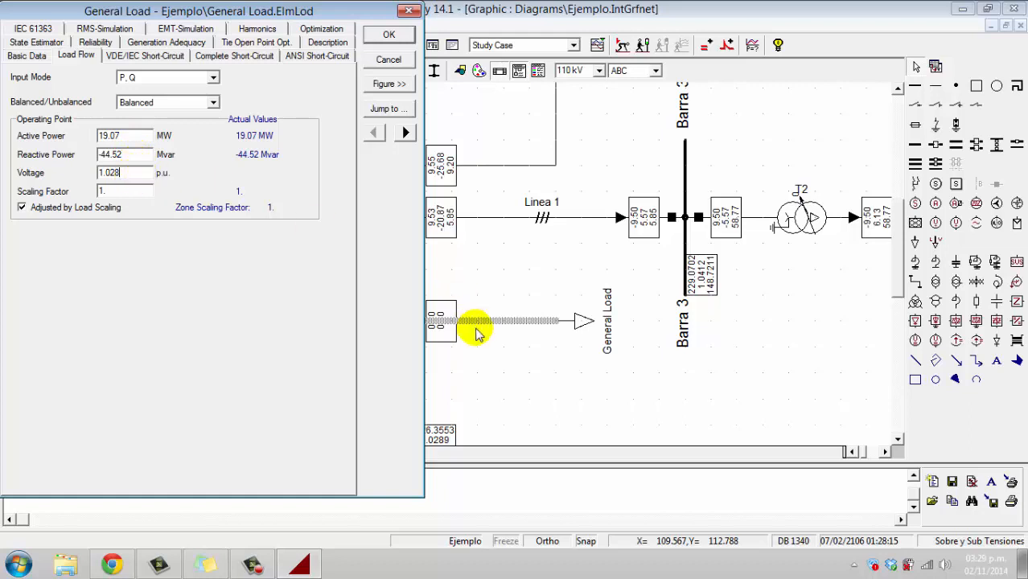
{"action": "left_click", "coordinate": [159, 81]}
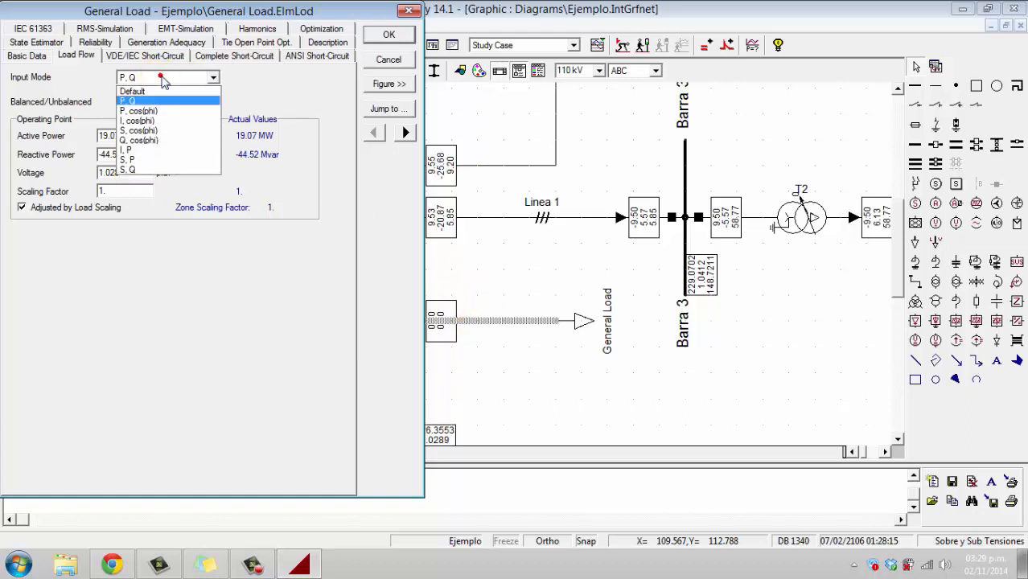
{"action": "left_click", "coordinate": [172, 77]}
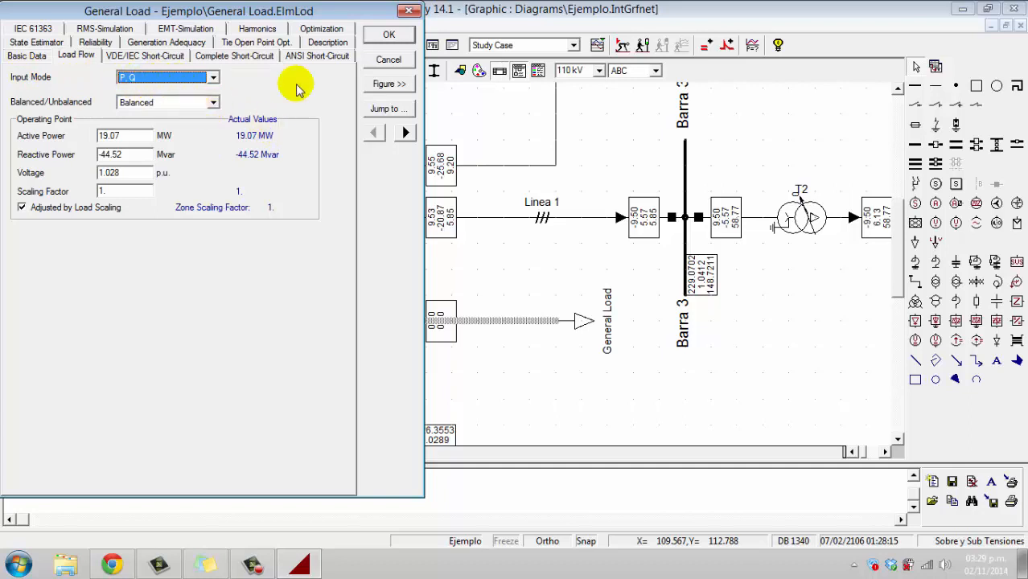
{"action": "left_click", "coordinate": [389, 36]}
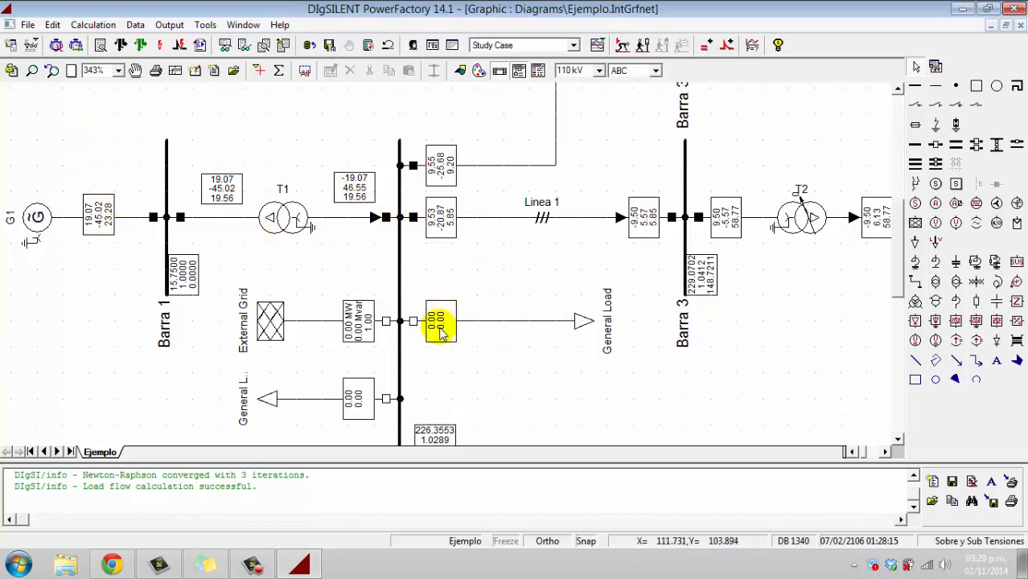
Open the breakers of both outgoing lines at Barra 2 and close the breaker of General Load
{"action": "double_click", "coordinate": [411, 166]}
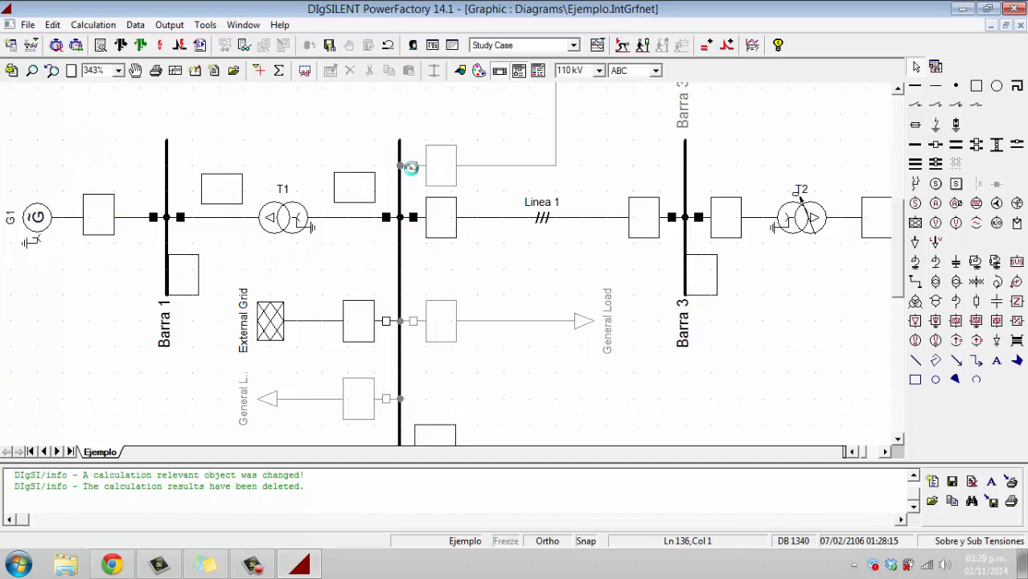
{"action": "double_click", "coordinate": [413, 217]}
{"action": "double_click", "coordinate": [412, 321]}
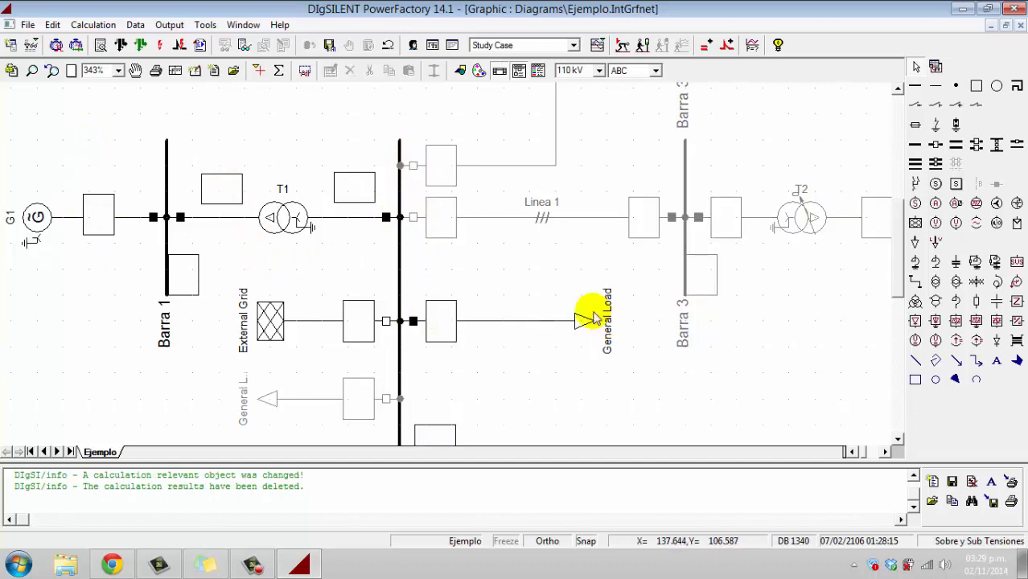
Run the load flow with General Load connected and inspect the resulting flows through T1 and Barra 2
{"action": "left_click", "coordinate": [121, 44]}
{"action": "left_click", "coordinate": [668, 102]}
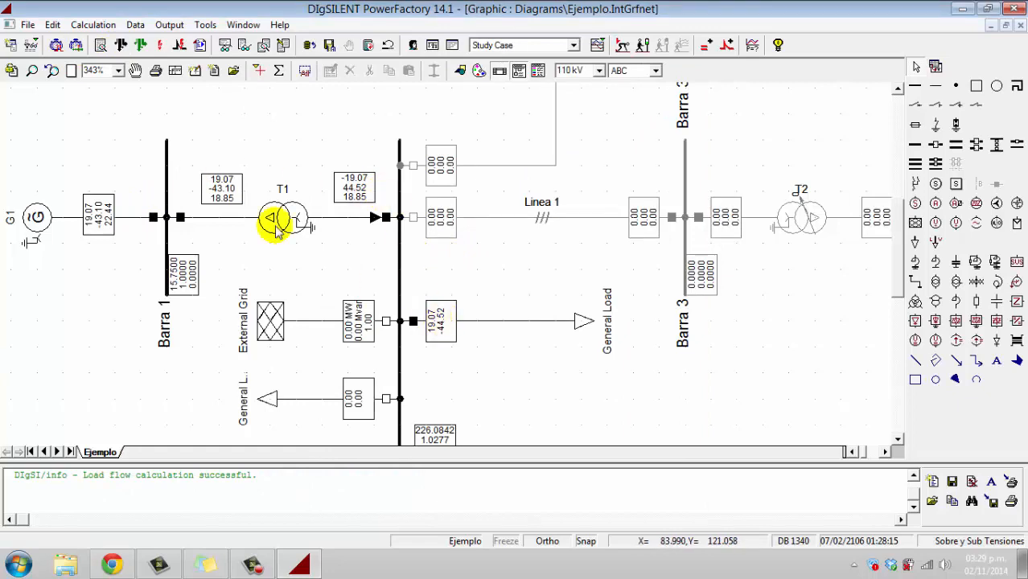
{"action": "scroll", "coordinate": [241, 224], "scroll_direction": "up", "scroll_amount": 3}
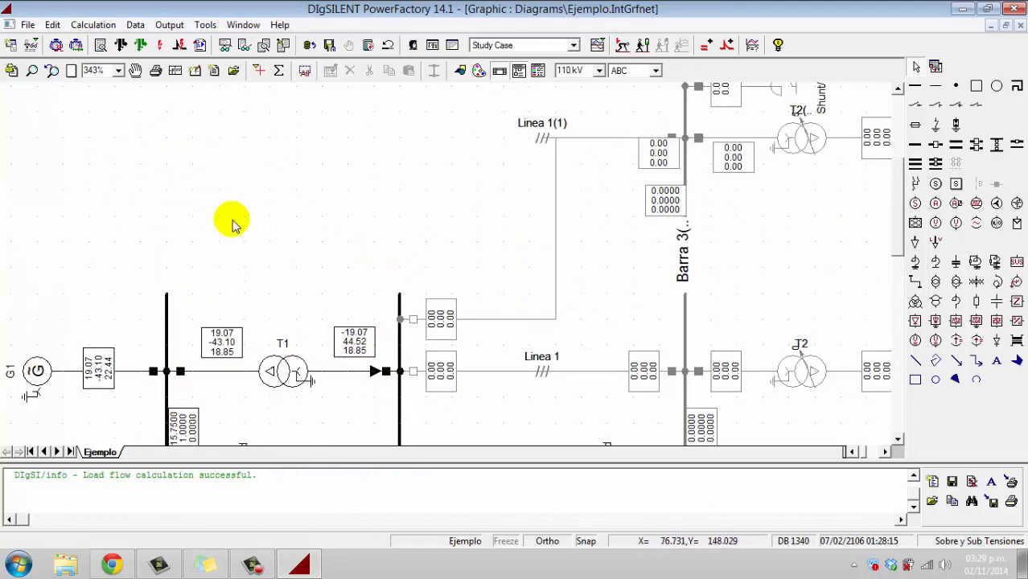
{"action": "scroll", "coordinate": [595, 216], "scroll_direction": "down", "scroll_amount": 3}
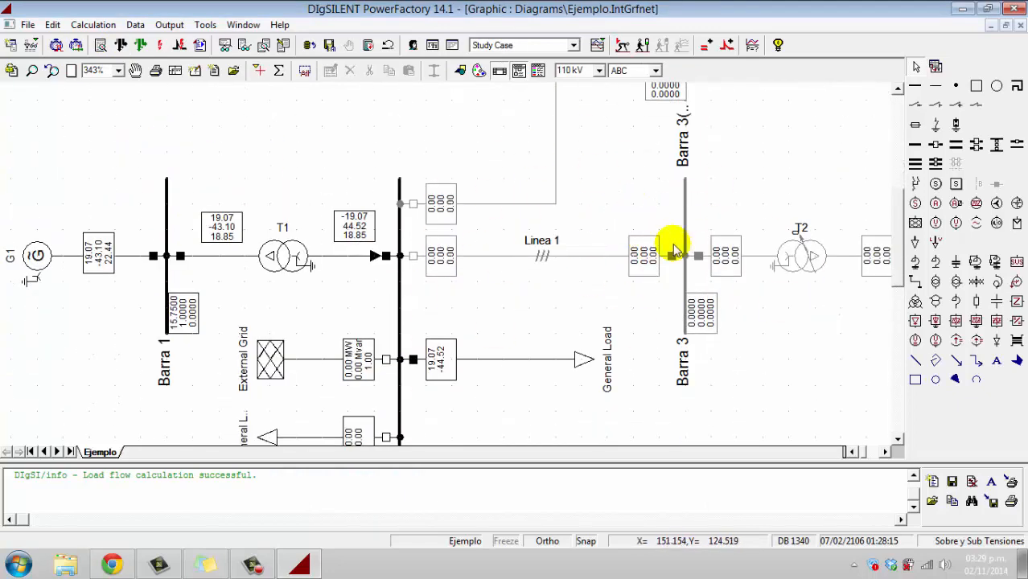
{"action": "scroll", "coordinate": [537, 280], "scroll_direction": "down", "scroll_amount": 1}
{"action": "scroll", "coordinate": [789, 314], "scroll_direction": "down", "scroll_amount": 1}
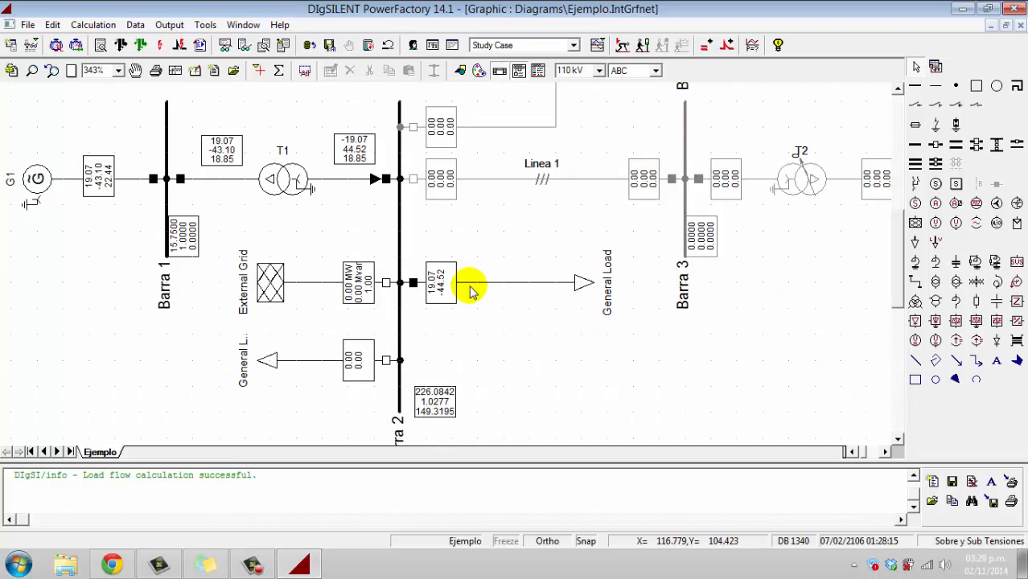
{"action": "scroll", "coordinate": [472, 291], "scroll_direction": "up", "scroll_amount": 1}
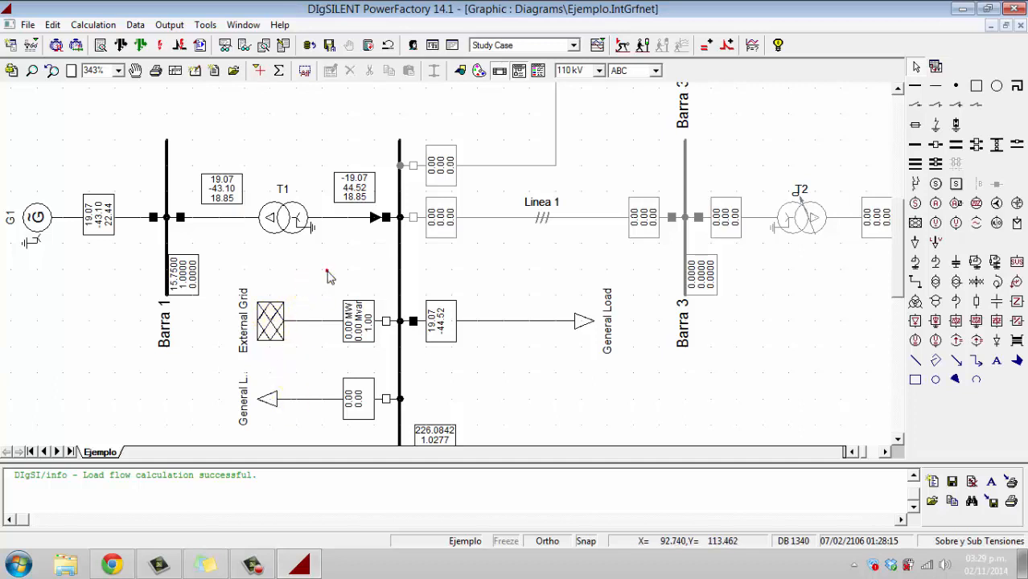
Reclose the breakers of both outgoing lines at Barra 2 and disconnect General Load
{"action": "left_click", "coordinate": [414, 219]}
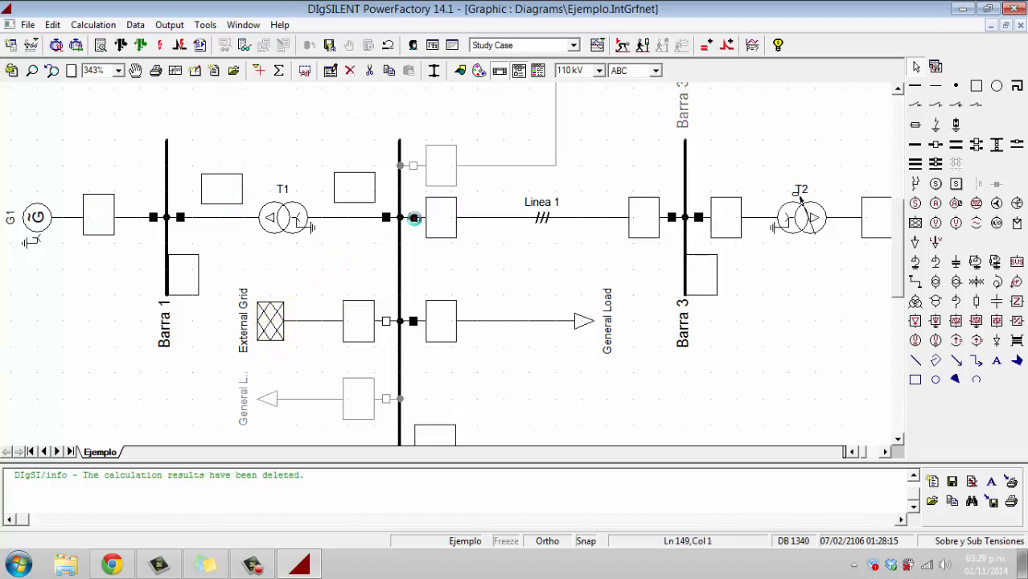
{"action": "left_click", "coordinate": [413, 168]}
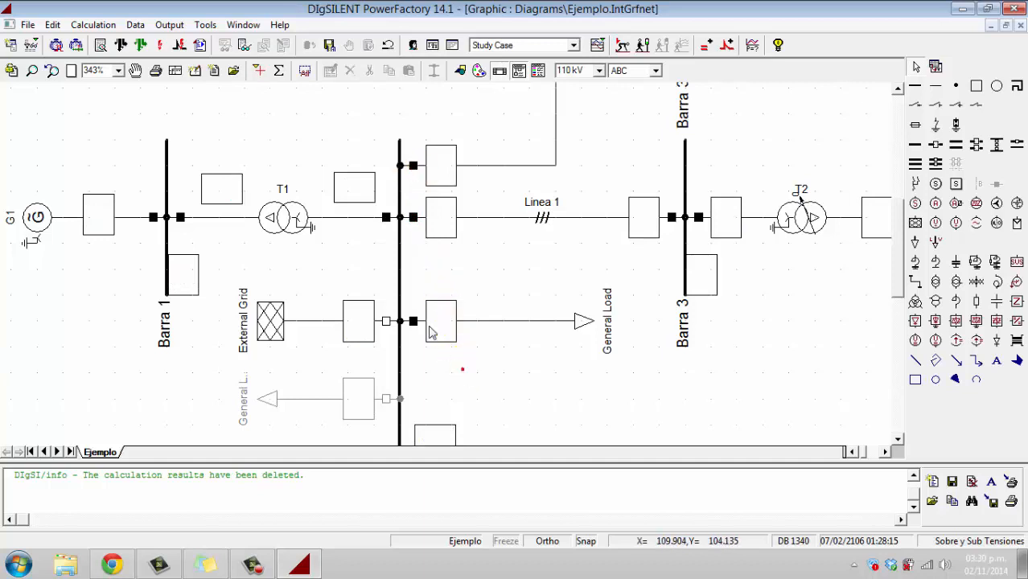
{"action": "left_click", "coordinate": [413, 321]}
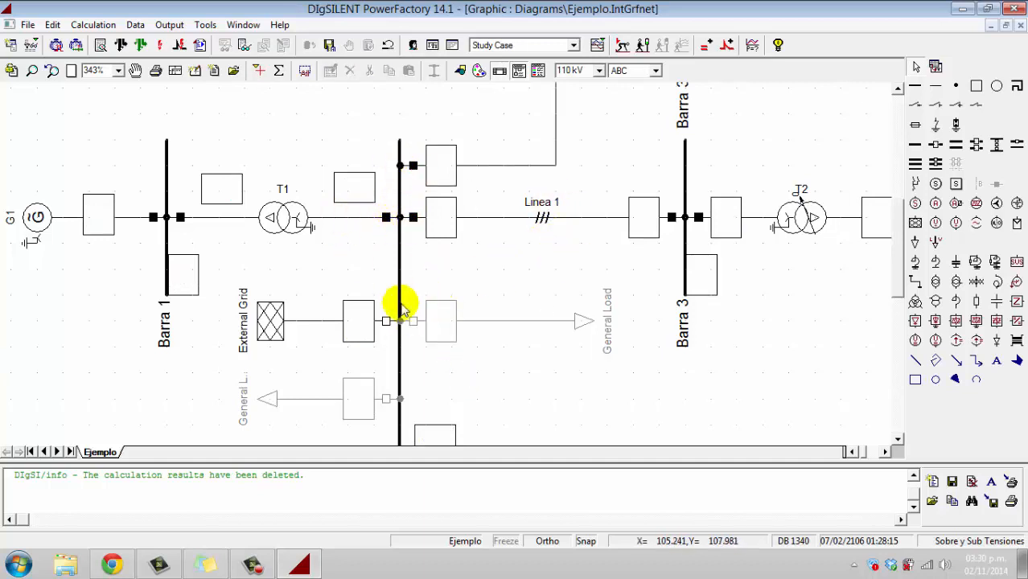
Recalculate the load flow with both lines connected and check the power flows in Linea 1 and T1 at Barra 2
{"action": "left_click", "coordinate": [121, 45]}
{"action": "left_click", "coordinate": [670, 102]}
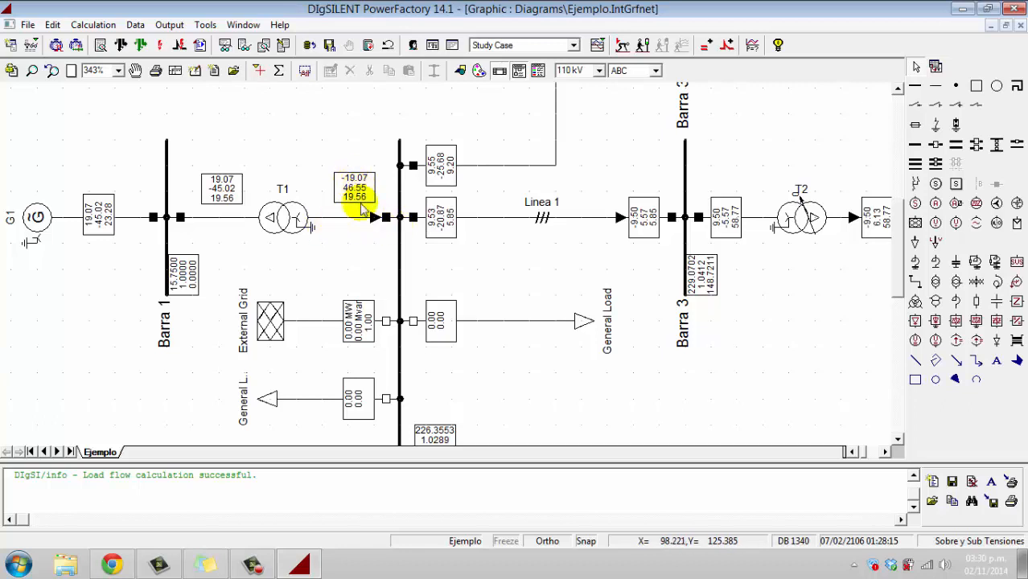
{"action": "mouse_move", "coordinate": [445, 220]}
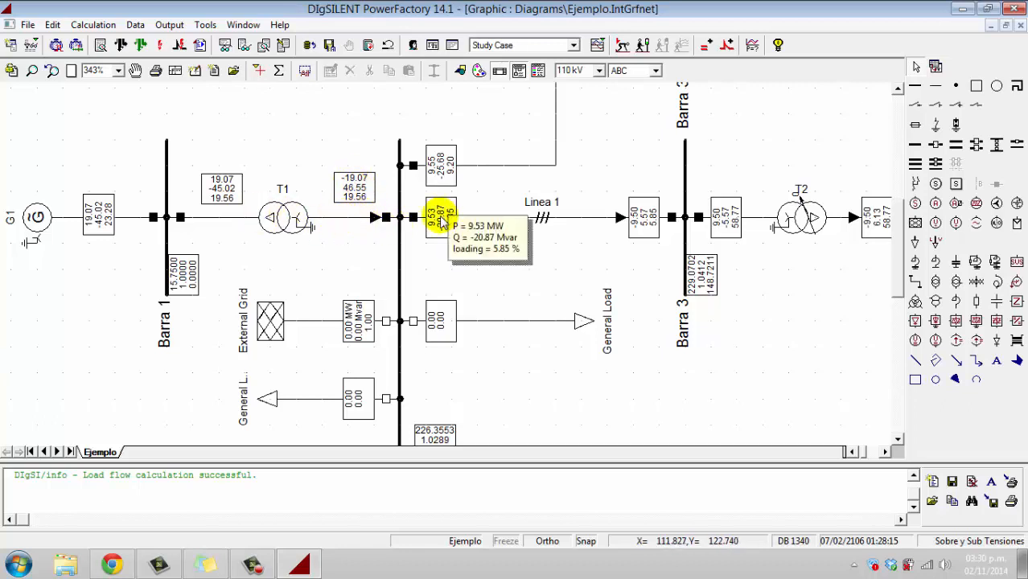
{"action": "mouse_move", "coordinate": [352, 193]}
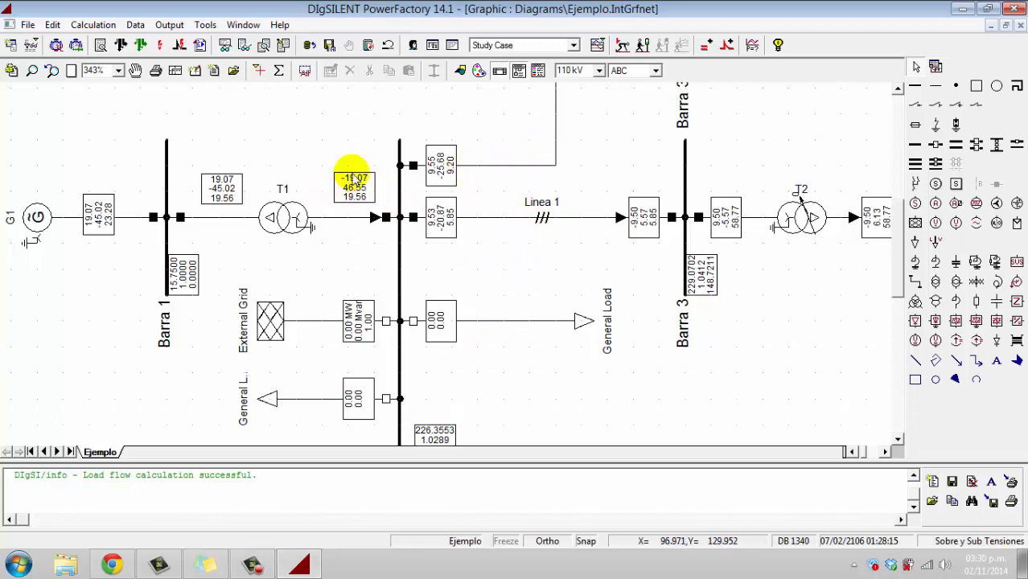
Review the load flow active power, reactive power and voltage settings of General Load(1) at Barra 2
{"action": "double_click", "coordinate": [330, 407]}
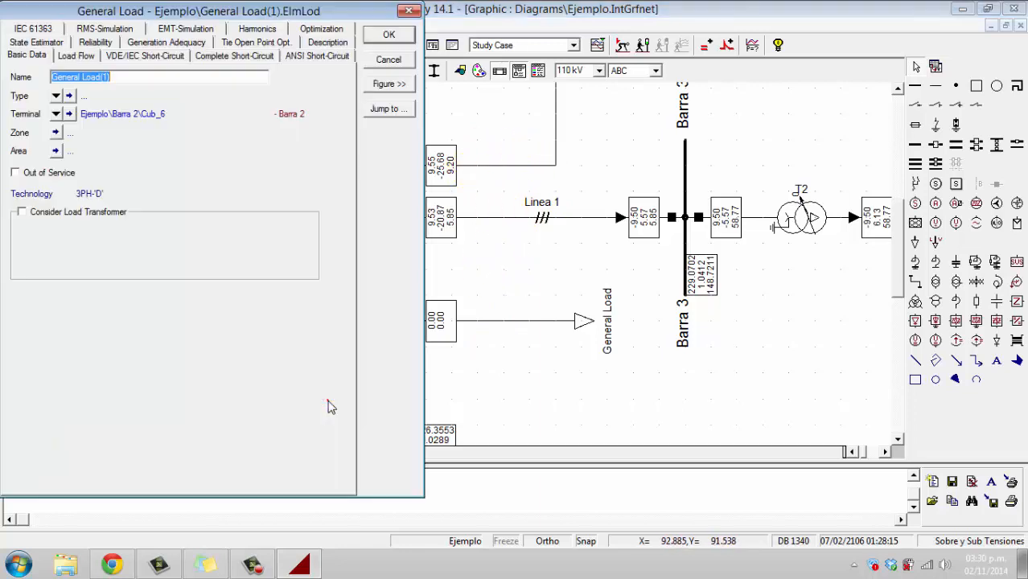
{"action": "left_click", "coordinate": [91, 57]}
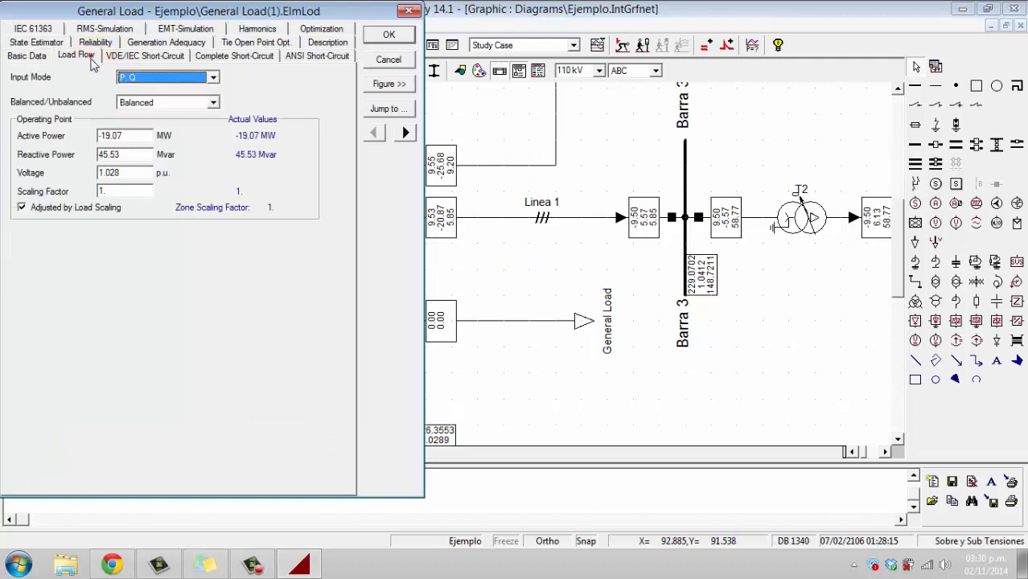
{"action": "left_click", "coordinate": [133, 136]}
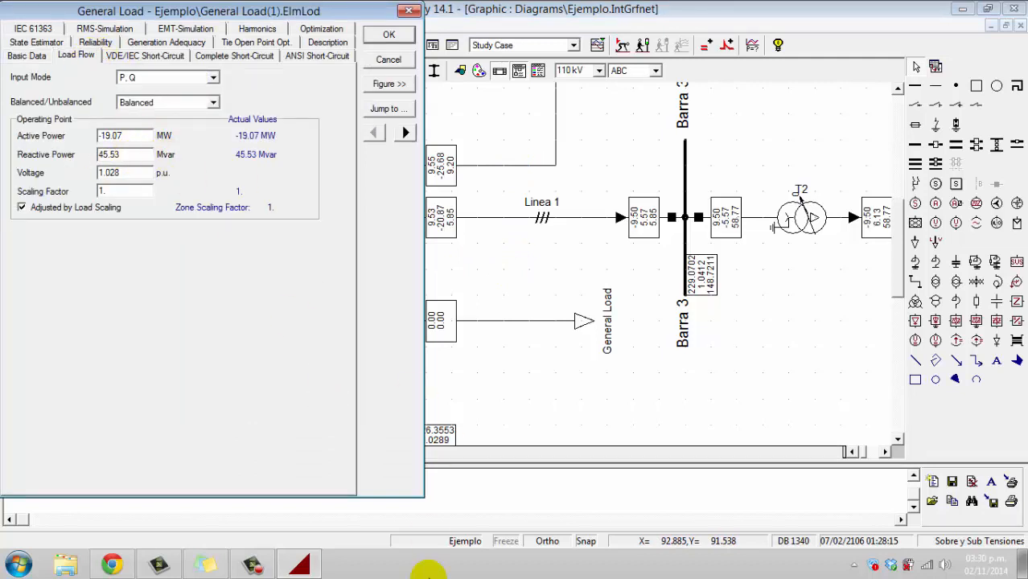
{"action": "left_click", "coordinate": [299, 564]}
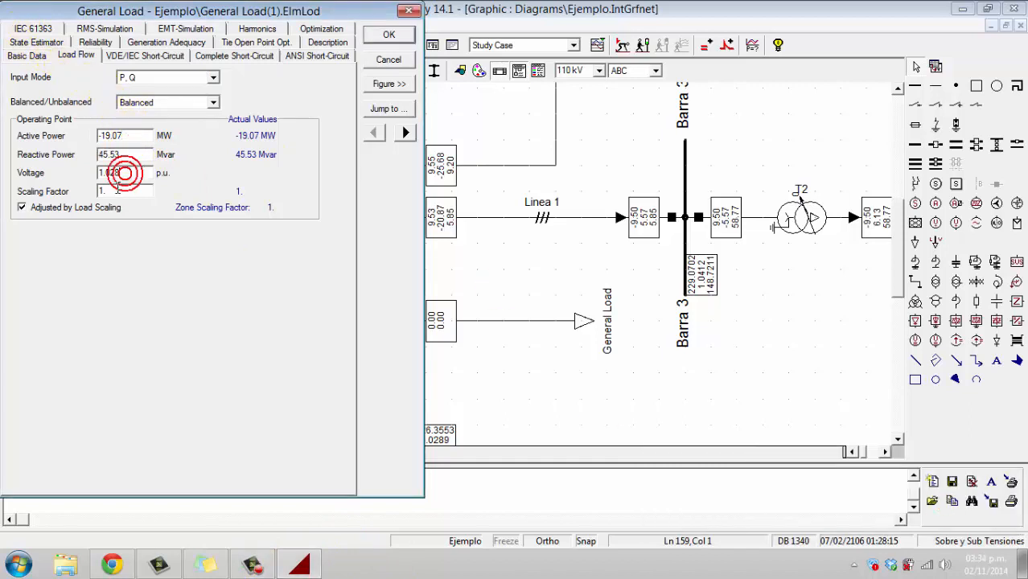
{"action": "left_click", "coordinate": [115, 190]}
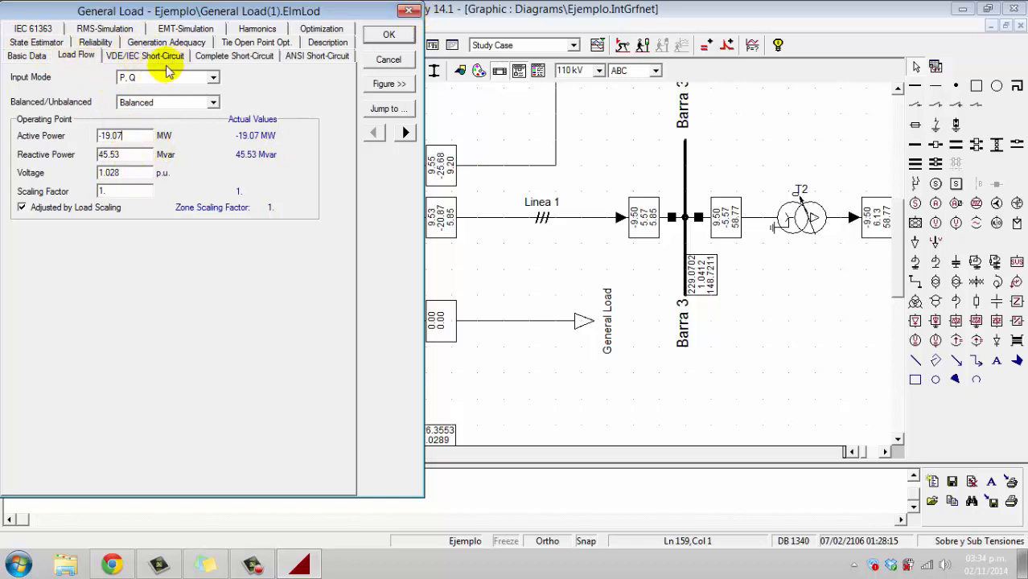
{"action": "left_click", "coordinate": [389, 34]}
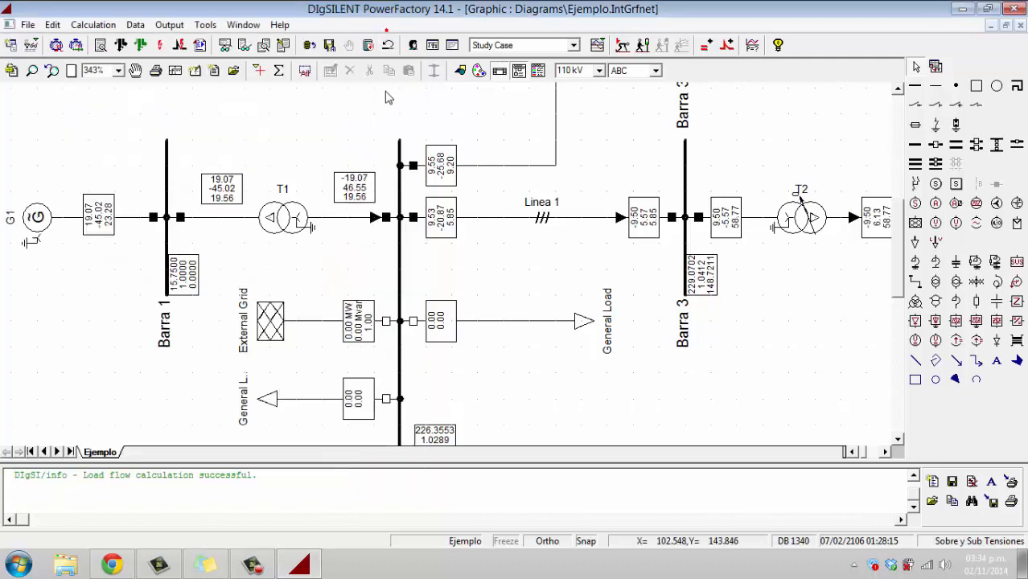
Review the External Grid's load flow operation point and its VDE/IEC short-circuit values
{"action": "double_click", "coordinate": [274, 325]}
{"action": "left_click", "coordinate": [158, 132]}
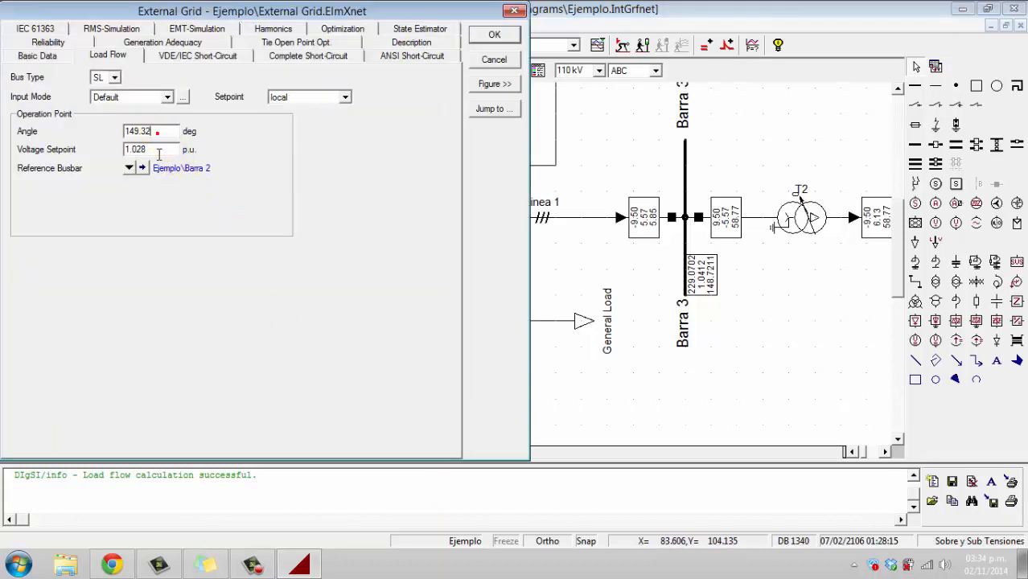
{"action": "left_click", "coordinate": [493, 34]}
{"action": "left_click", "coordinate": [461, 269]}
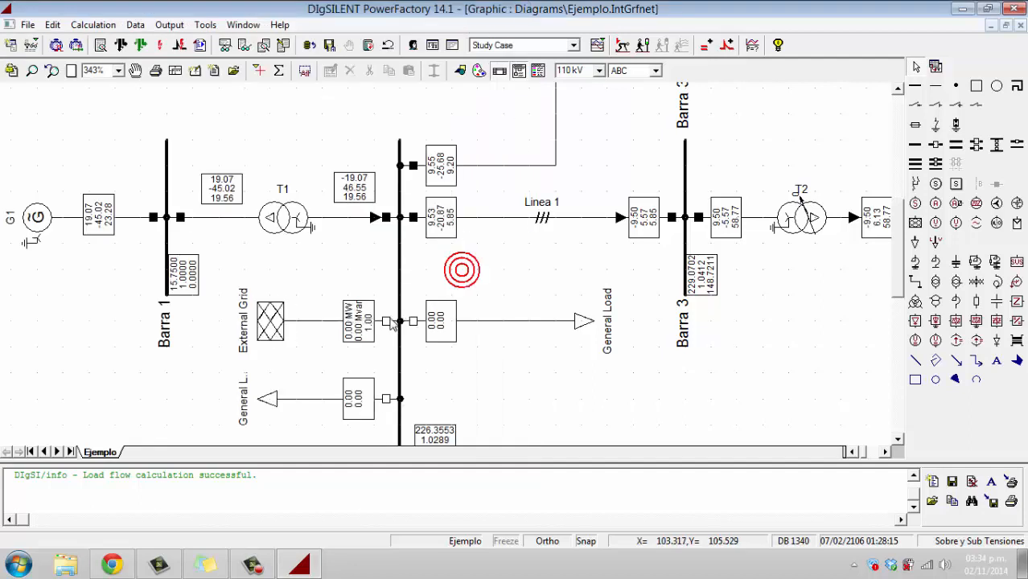
{"action": "double_click", "coordinate": [277, 316]}
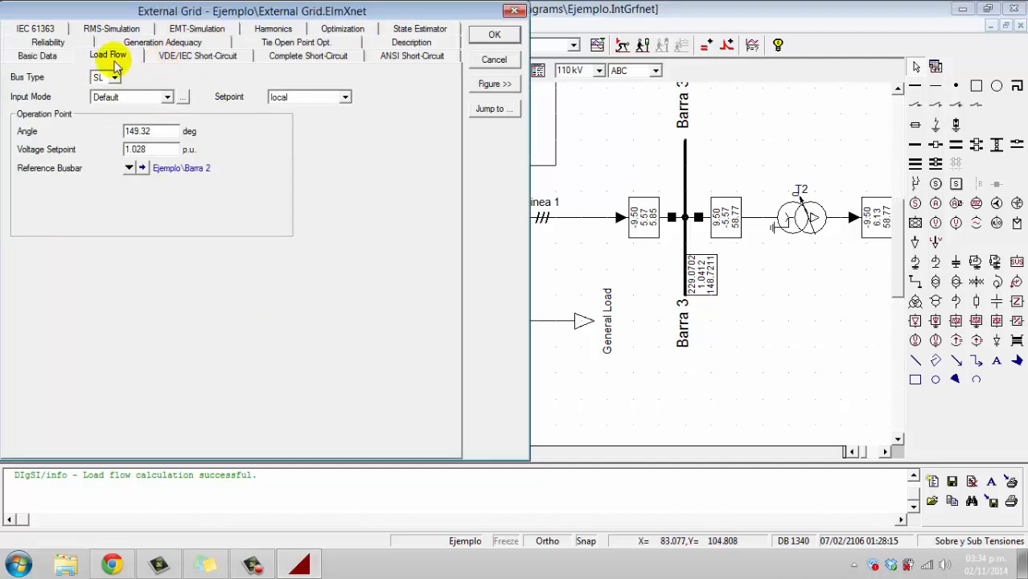
{"action": "left_click", "coordinate": [160, 58]}
{"action": "left_click", "coordinate": [122, 58]}
{"action": "left_click", "coordinate": [160, 58]}
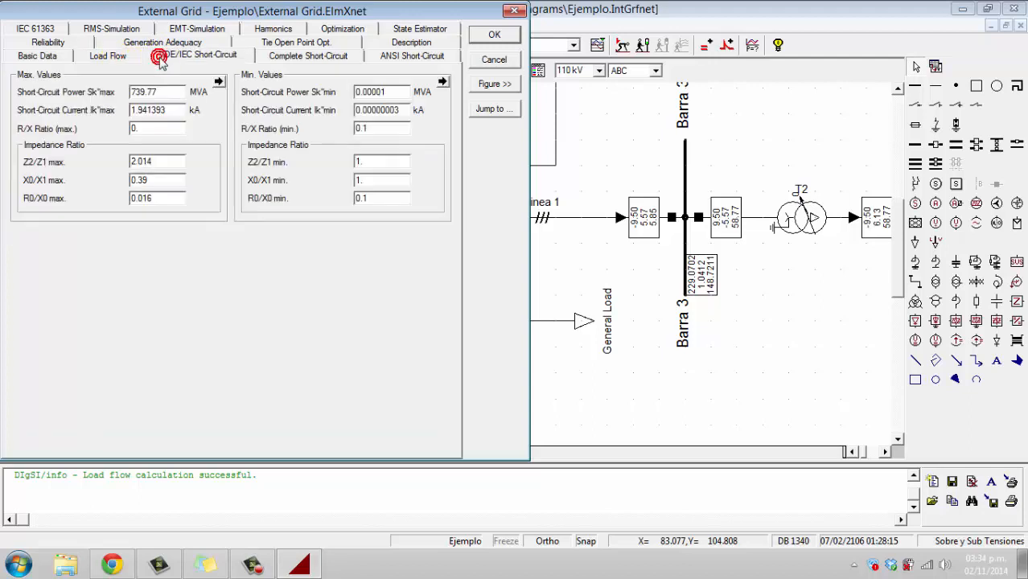
Compare the External Grid's load flow operation point for the PV and SL bus types, then close its data without saving
{"action": "left_click", "coordinate": [113, 56]}
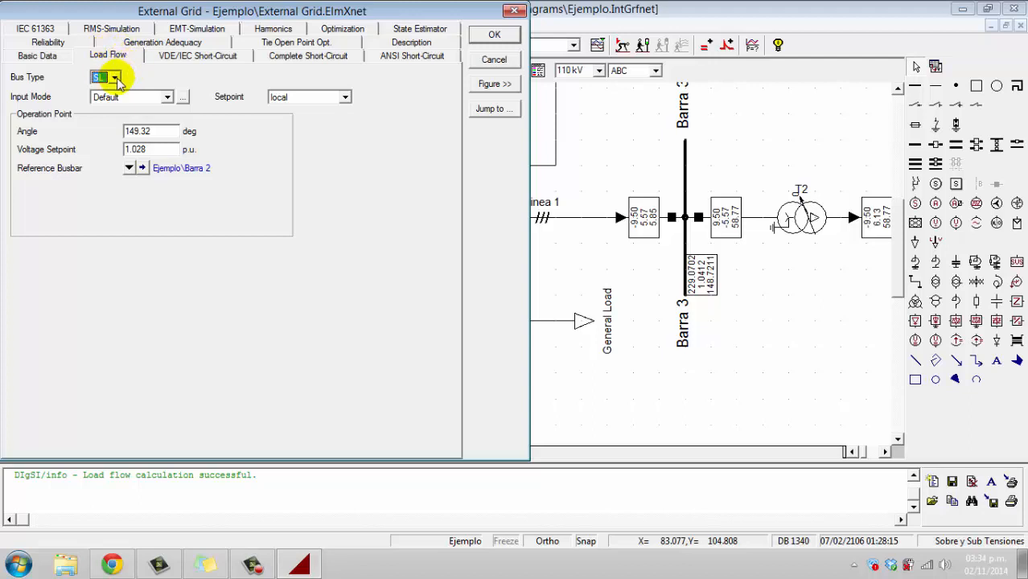
{"action": "left_click", "coordinate": [115, 77]}
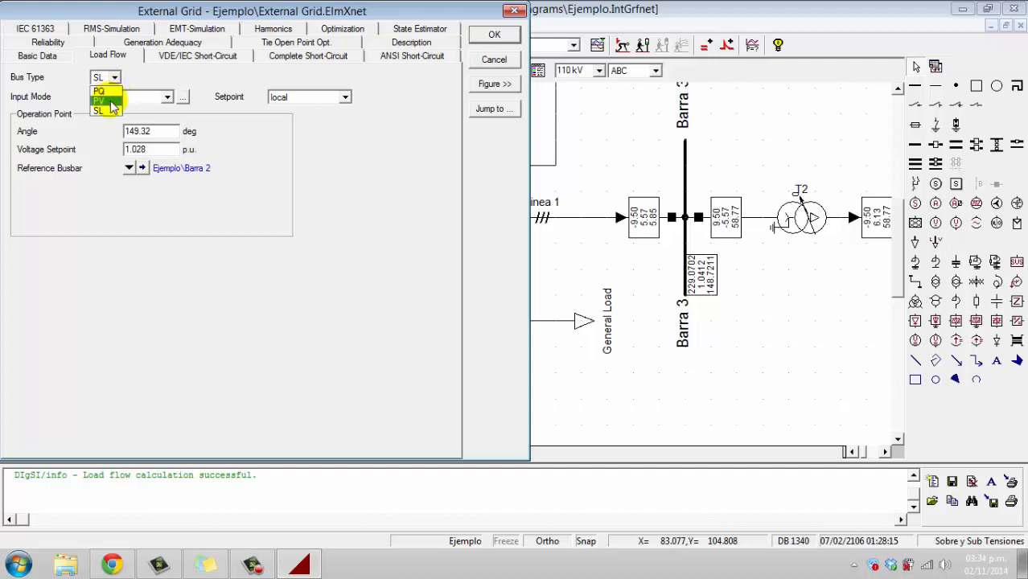
{"action": "left_click", "coordinate": [100, 101]}
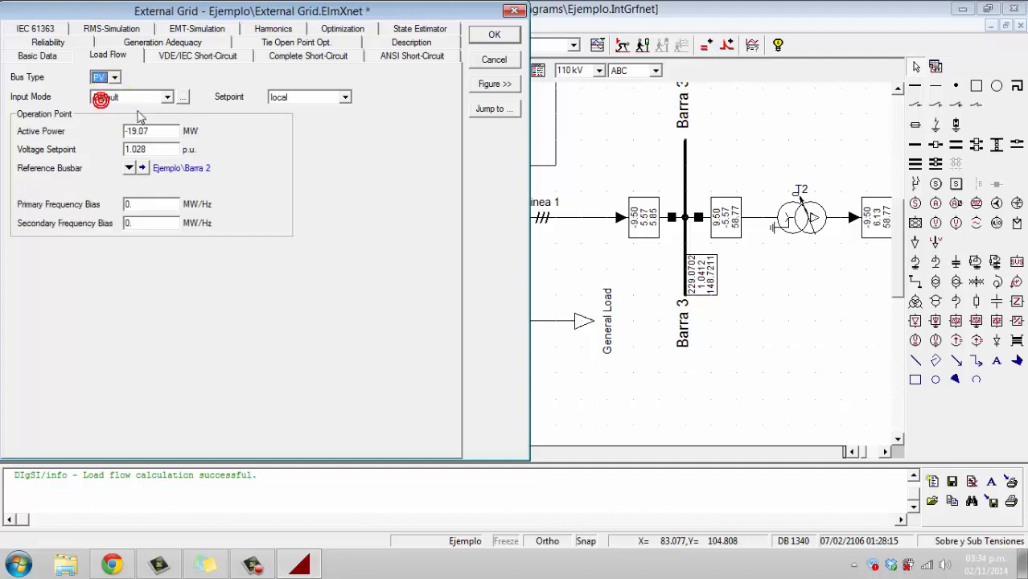
{"action": "left_click", "coordinate": [105, 76]}
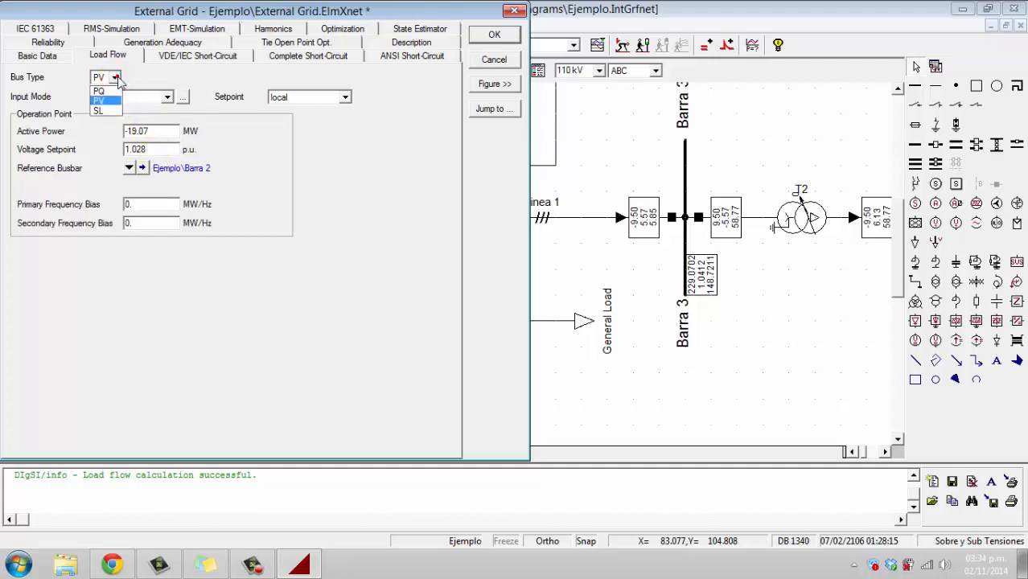
{"action": "left_click", "coordinate": [110, 111]}
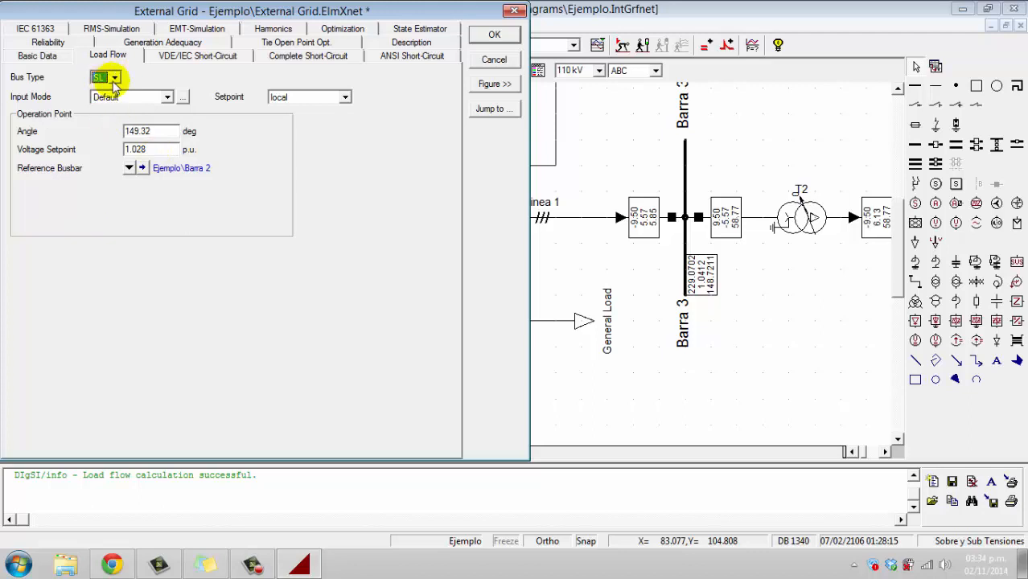
{"action": "left_click", "coordinate": [162, 136]}
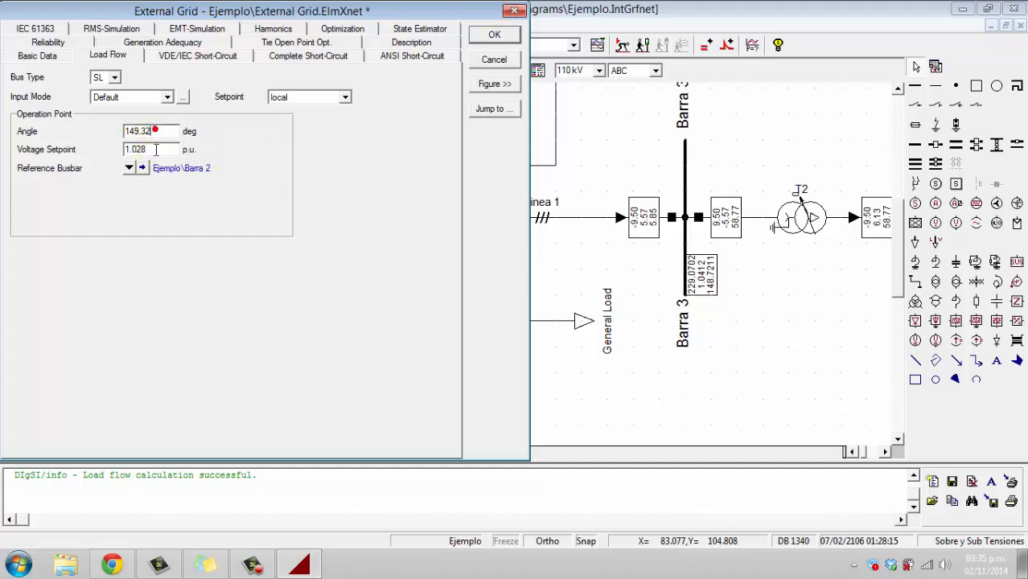
{"action": "left_click", "coordinate": [514, 12]}
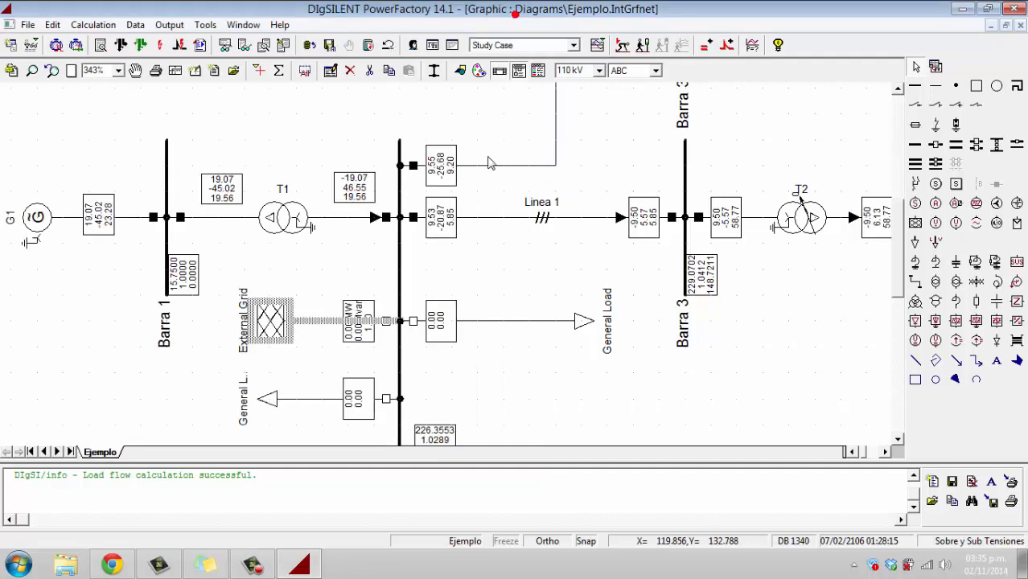
Calculate a 3-Phase Short-Circuit at Barra 2 according to VDE0102 and check the fault contribution through T1
{"action": "left_click", "coordinate": [400, 254]}
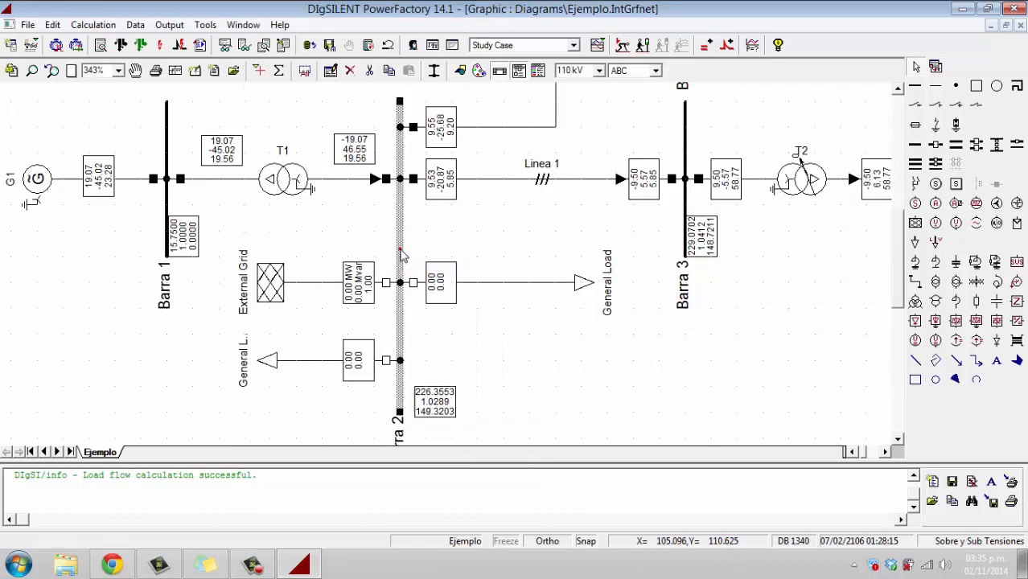
{"action": "right_click", "coordinate": [401, 255]}
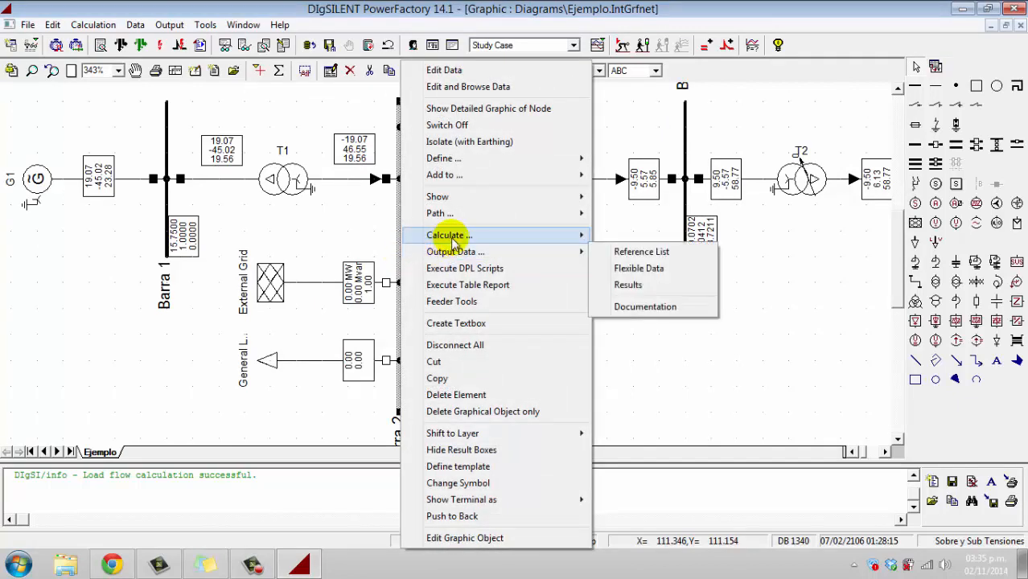
{"action": "mouse_move", "coordinate": [463, 235]}
{"action": "left_click", "coordinate": [666, 235]}
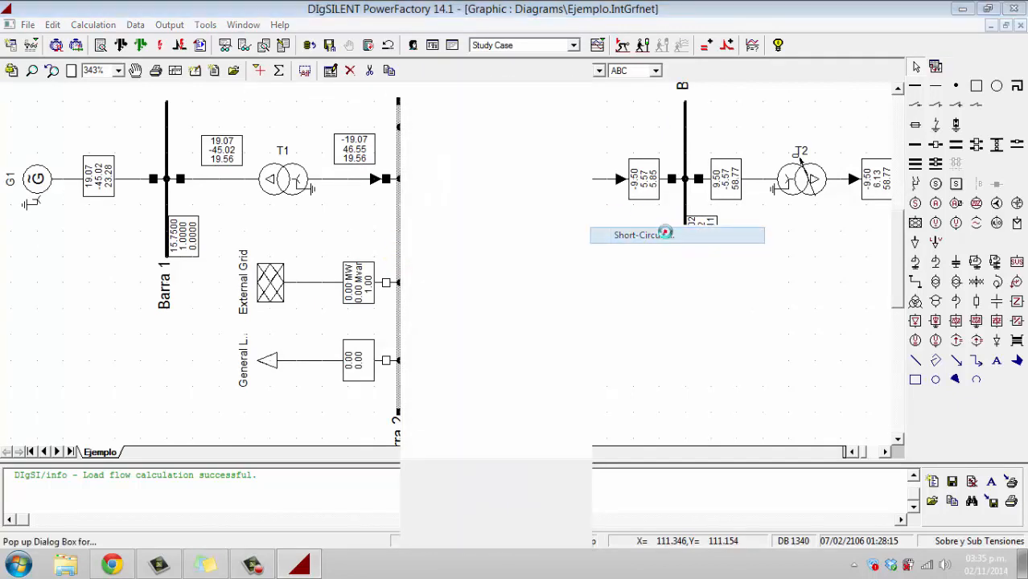
{"action": "left_click", "coordinate": [485, 118]}
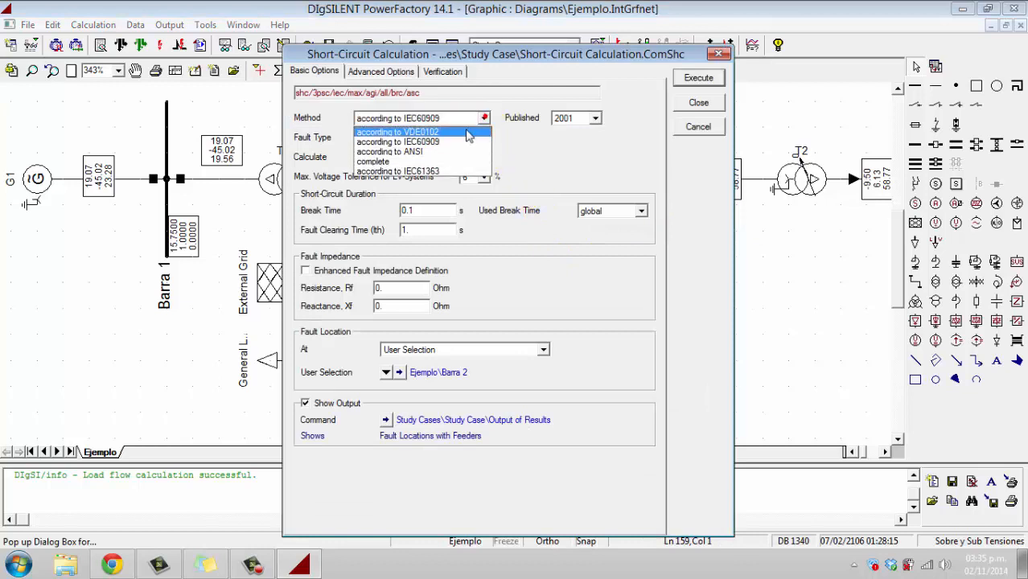
{"action": "left_click", "coordinate": [455, 130]}
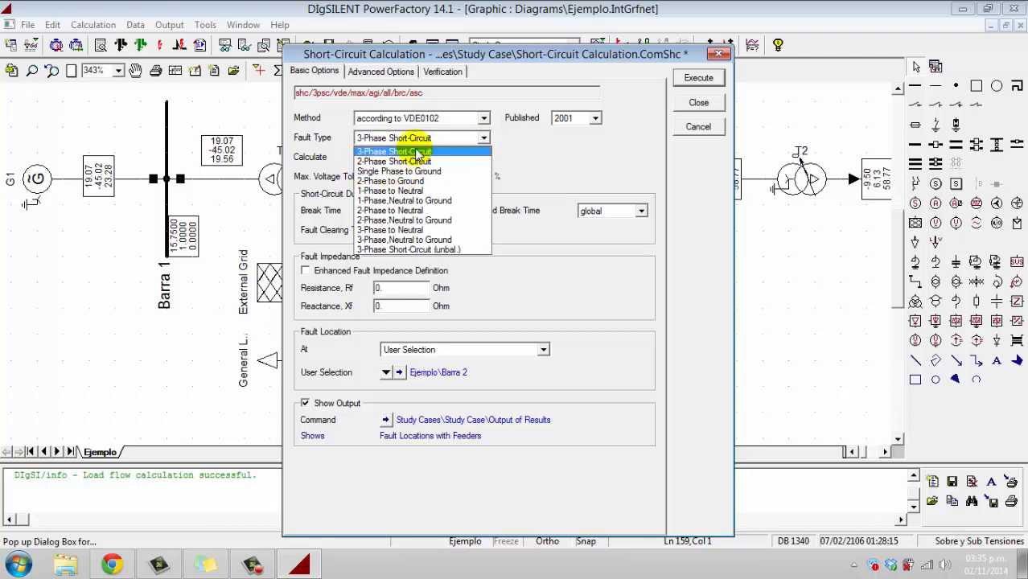
{"action": "left_click", "coordinate": [425, 153]}
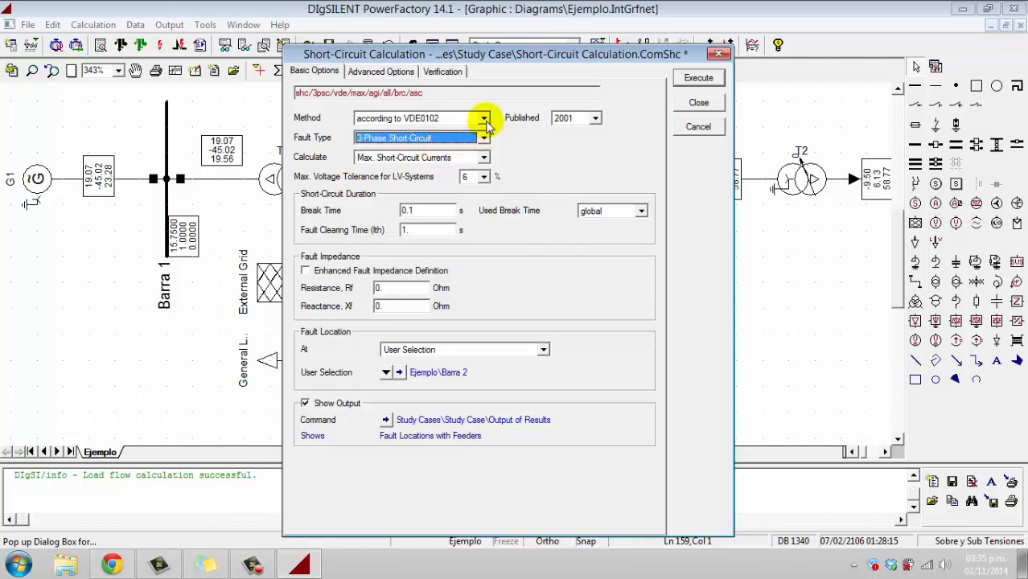
{"action": "left_click", "coordinate": [702, 77]}
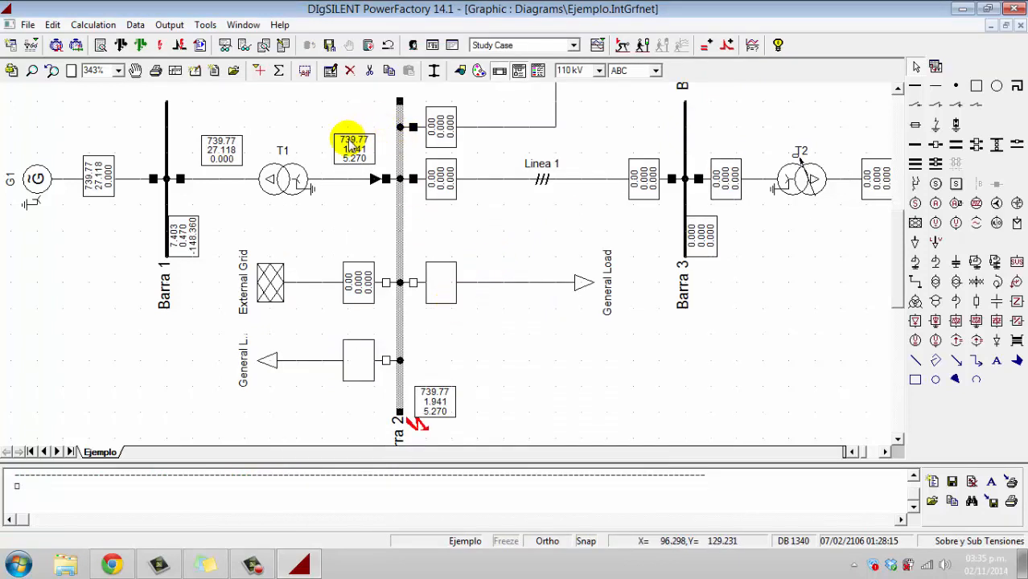
{"action": "mouse_move", "coordinate": [349, 145]}
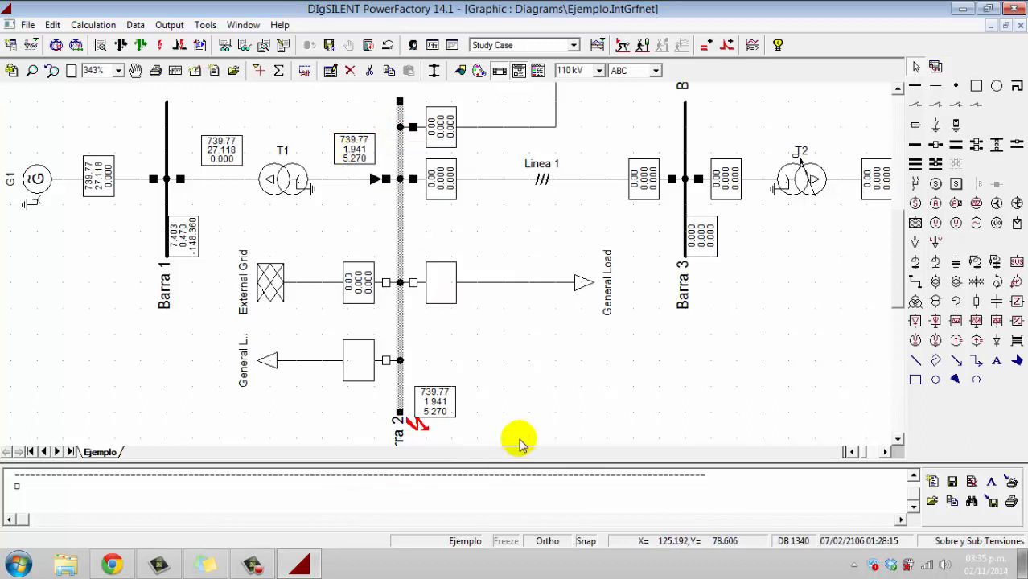
Review the External Grid's maximum VDE/IEC short-circuit values, including the Z2/Z1, X0/X1 and R0/X0 impedance ratios
{"action": "double_click", "coordinate": [302, 282]}
{"action": "left_click", "coordinate": [101, 57]}
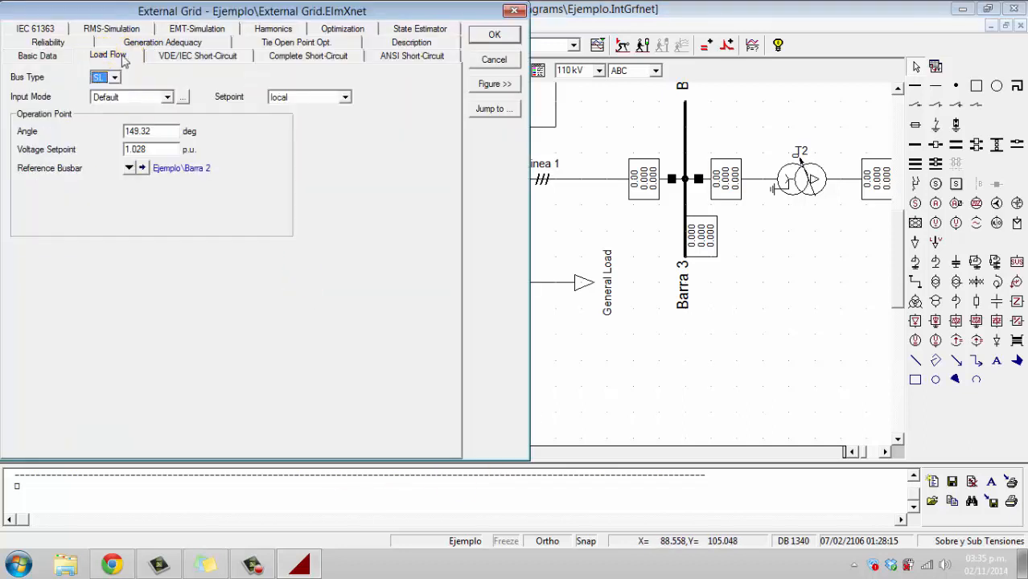
{"action": "left_click", "coordinate": [177, 57]}
{"action": "left_click", "coordinate": [166, 161]}
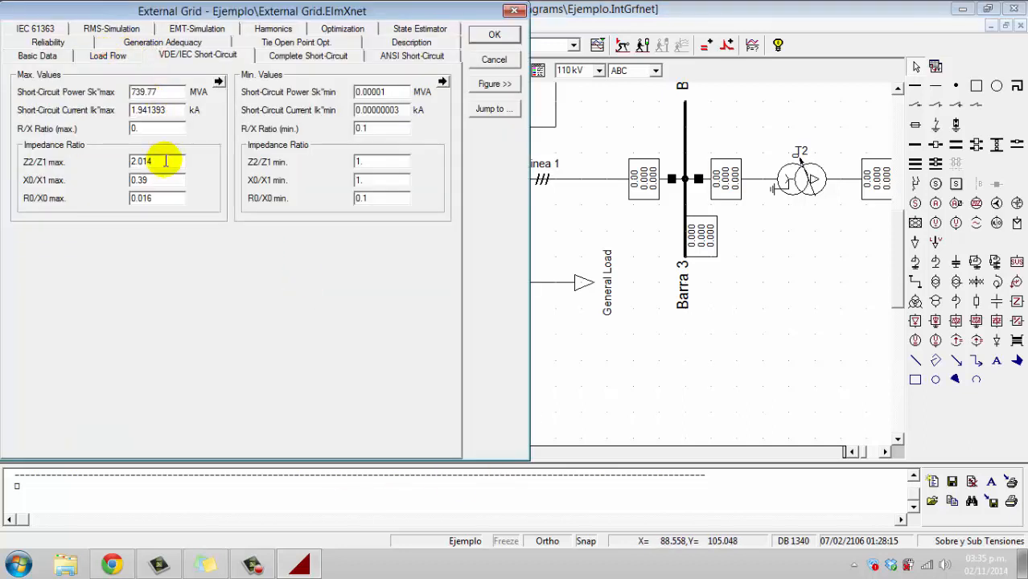
{"action": "left_click", "coordinate": [165, 161]}
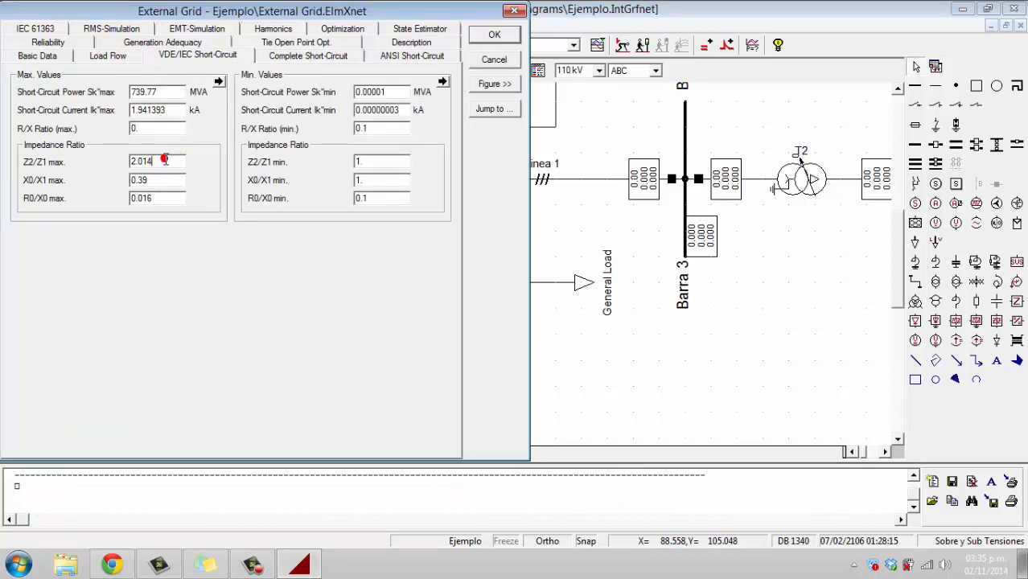
{"action": "left_click", "coordinate": [167, 180]}
{"action": "left_click", "coordinate": [170, 198]}
{"action": "left_click", "coordinate": [170, 199]}
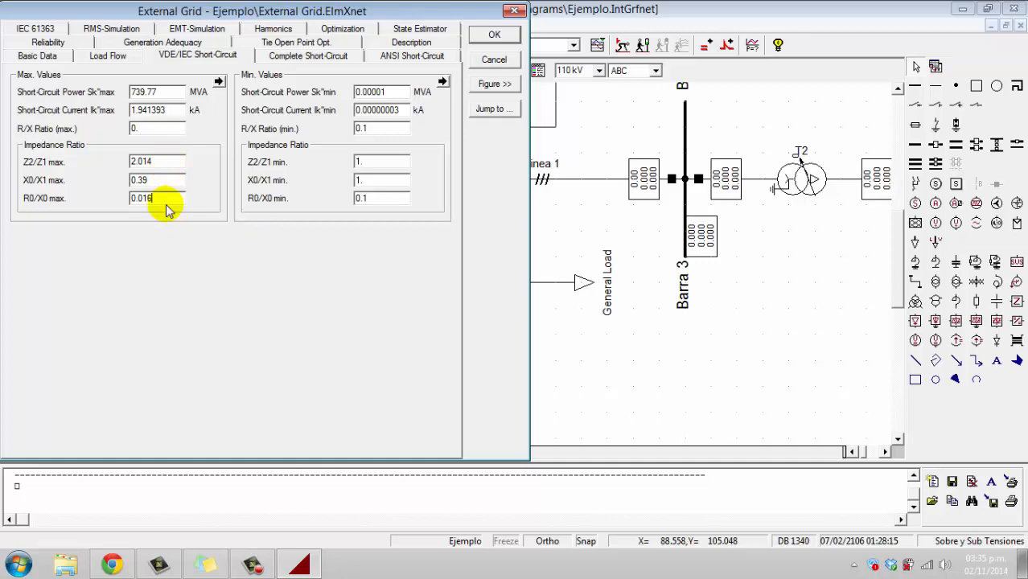
{"action": "left_click", "coordinate": [495, 36]}
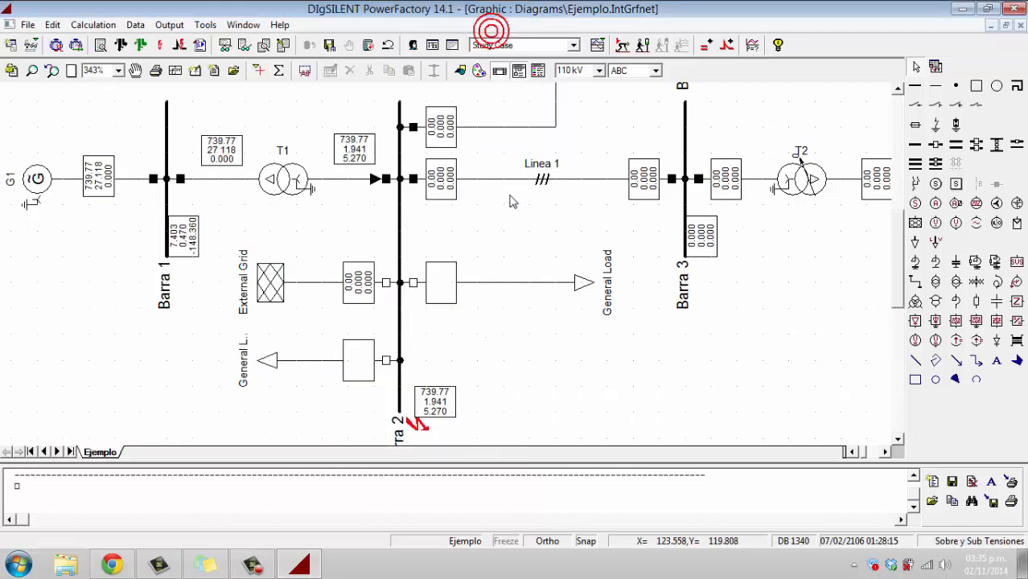
Calculate a Single Phase to Ground short-circuit at Barra 2 according to VDE0102 and examine the busbar results
{"action": "right_click", "coordinate": [397, 214]}
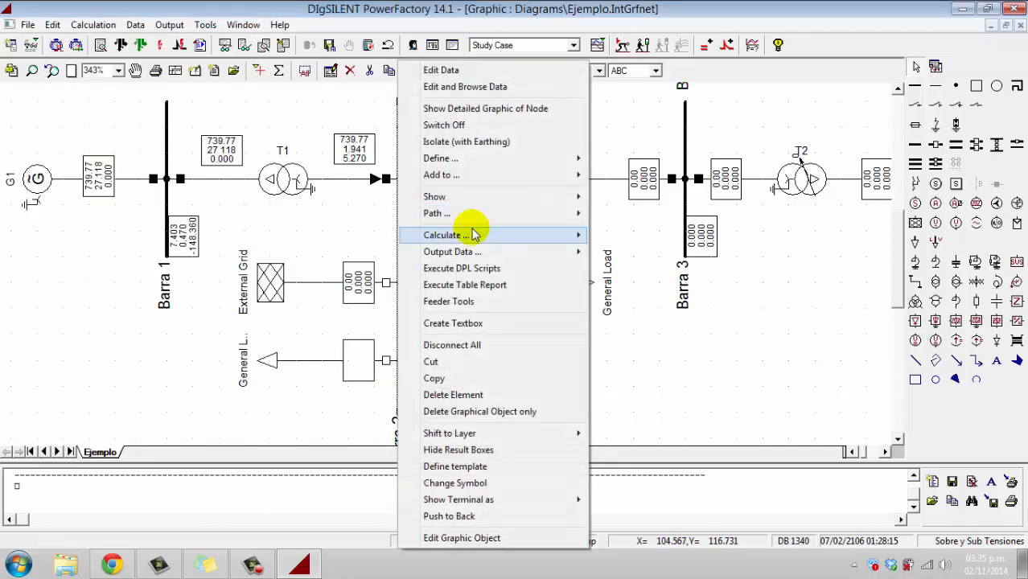
{"action": "mouse_move", "coordinate": [505, 232]}
{"action": "left_click", "coordinate": [661, 236]}
{"action": "left_click", "coordinate": [452, 119]}
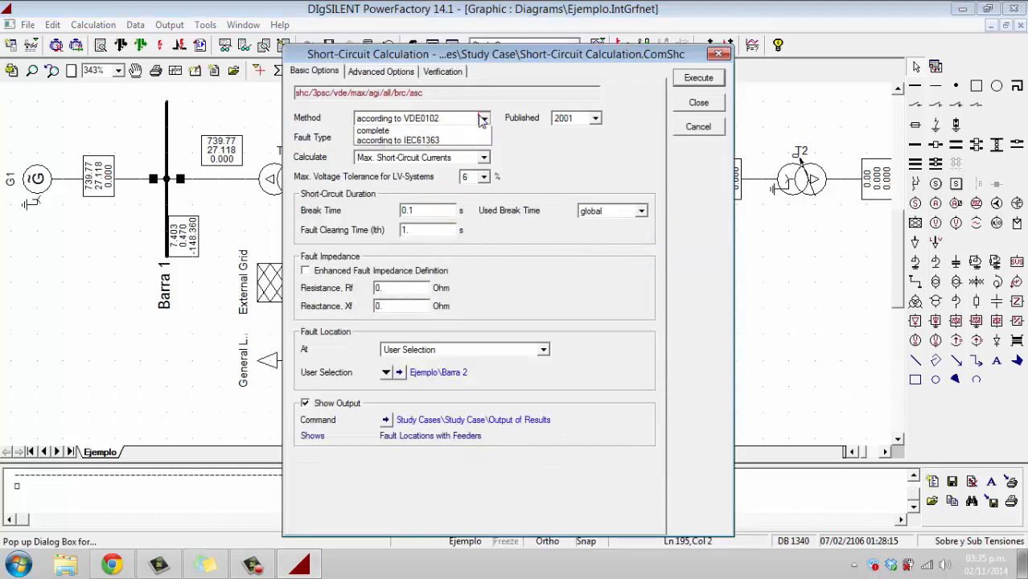
{"action": "left_click", "coordinate": [457, 133]}
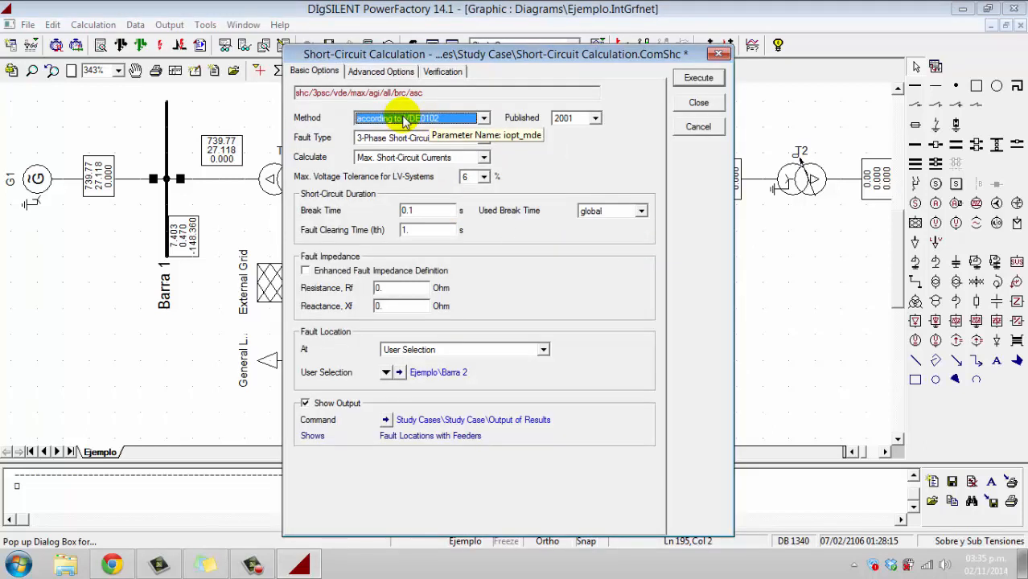
{"action": "left_click", "coordinate": [436, 139]}
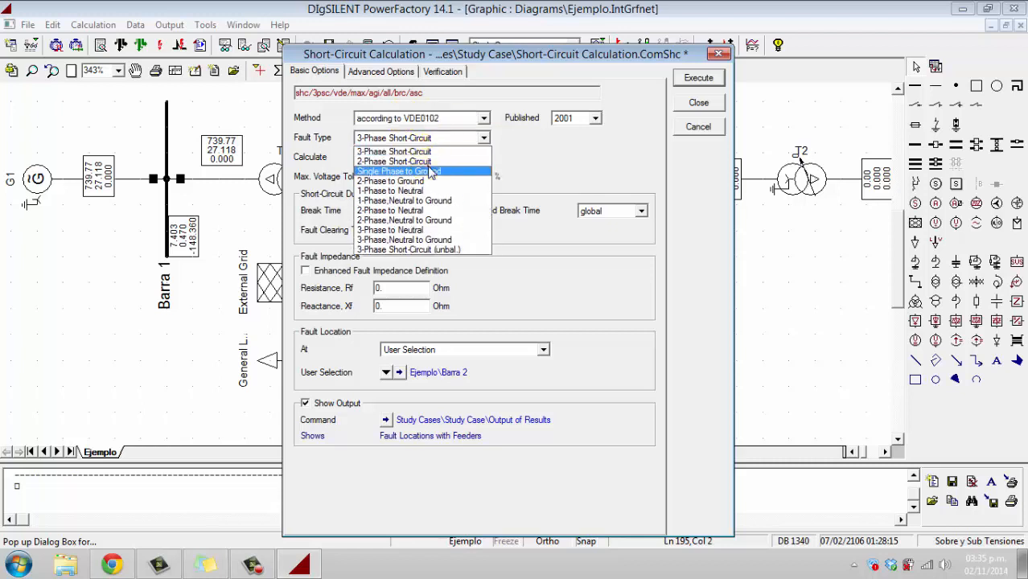
{"action": "left_click", "coordinate": [434, 171]}
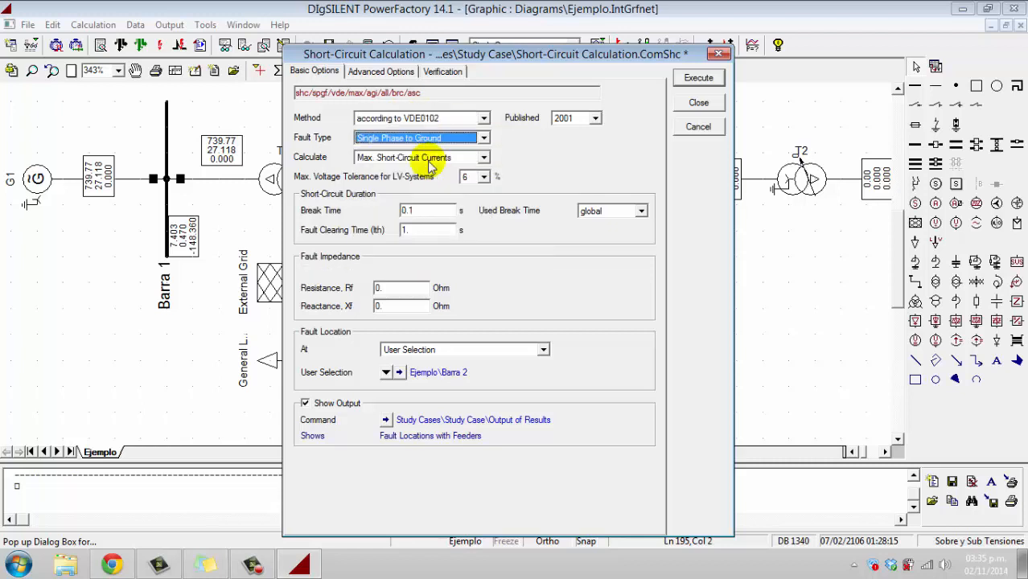
{"action": "left_click", "coordinate": [705, 79]}
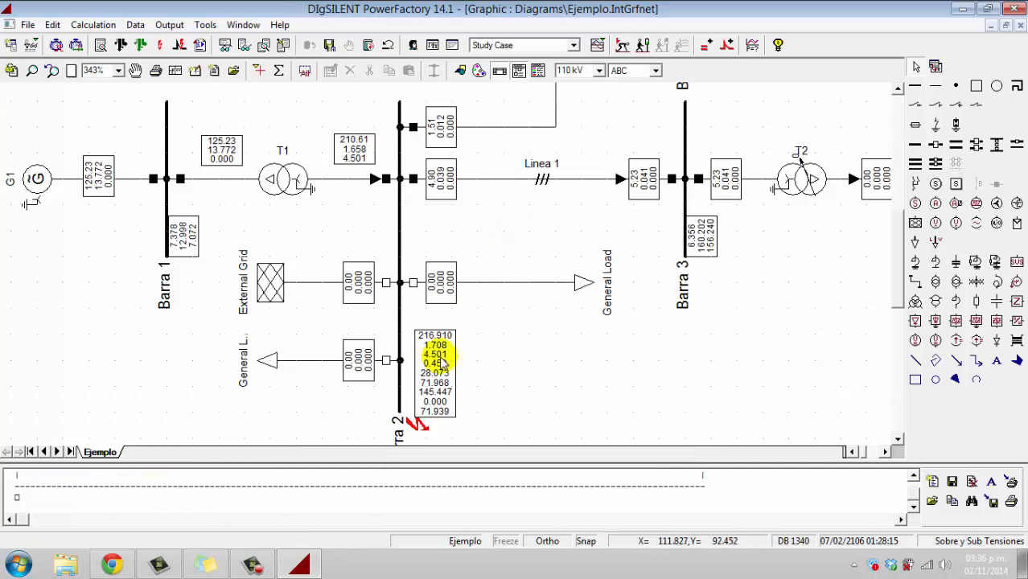
{"action": "mouse_move", "coordinate": [442, 364]}
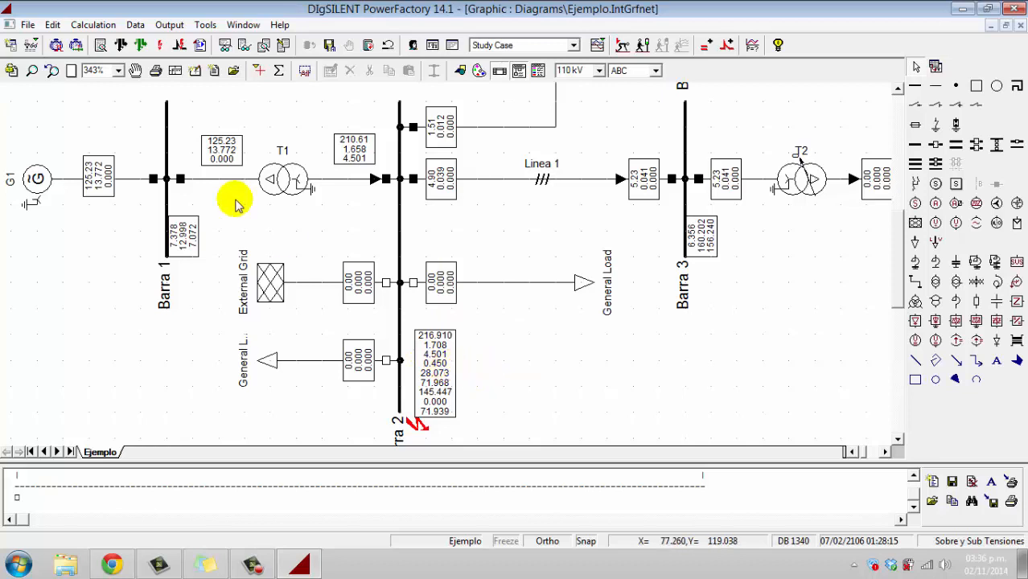
Check the External Grid's maximum short-circuit power and Z2/Z1 ratio against the single-phase fault results at Barra 2
{"action": "left_click", "coordinate": [285, 282]}
{"action": "double_click", "coordinate": [285, 282]}
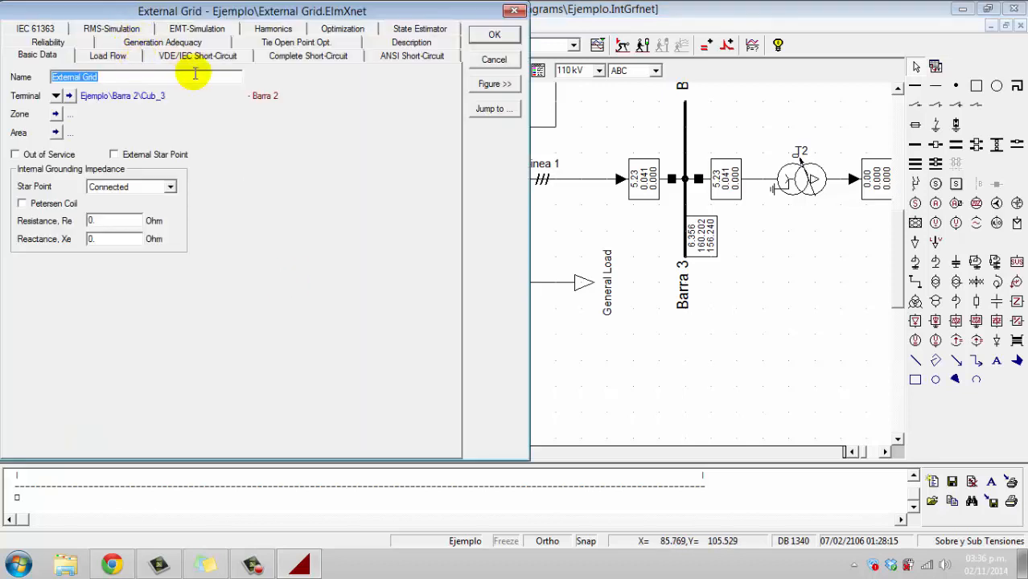
{"action": "left_click", "coordinate": [191, 58]}
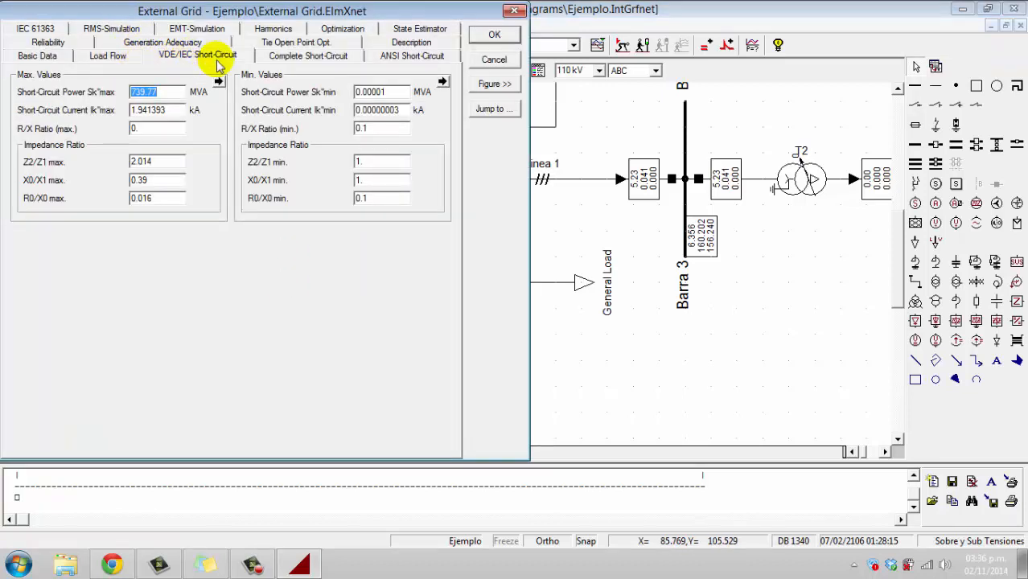
{"action": "left_click", "coordinate": [184, 91]}
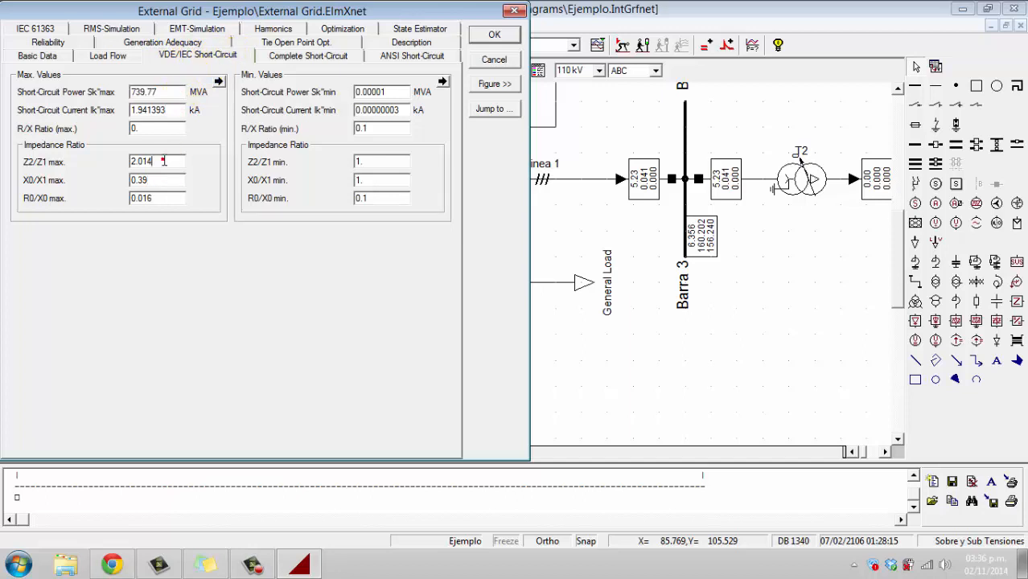
{"action": "left_click", "coordinate": [169, 161]}
{"action": "left_click", "coordinate": [493, 33]}
{"action": "left_click", "coordinate": [444, 274]}
{"action": "left_click", "coordinate": [539, 346]}
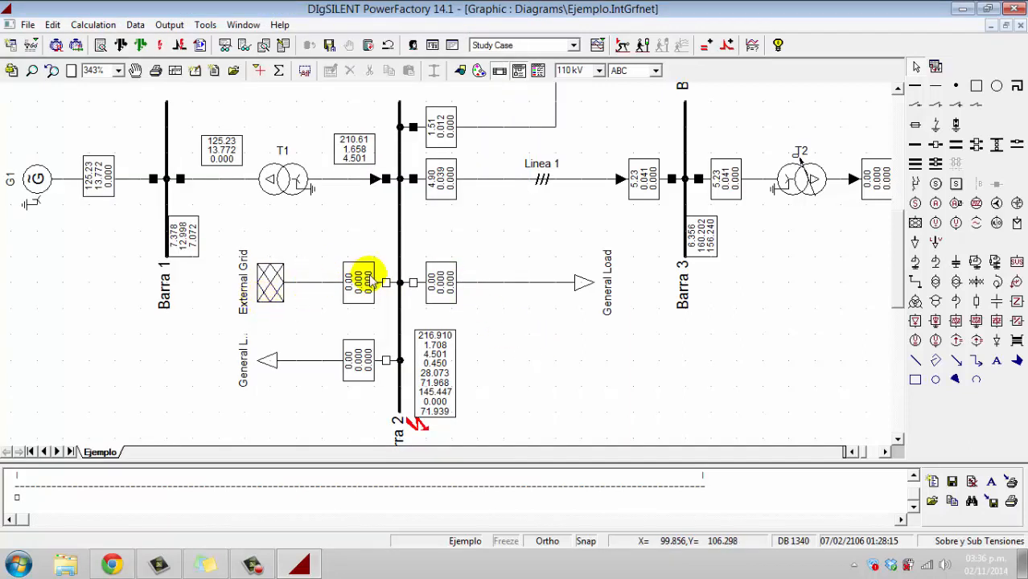
Review the External Grid's load flow angle and voltage setpoint for Barra 2
{"action": "mouse_move", "coordinate": [370, 280]}
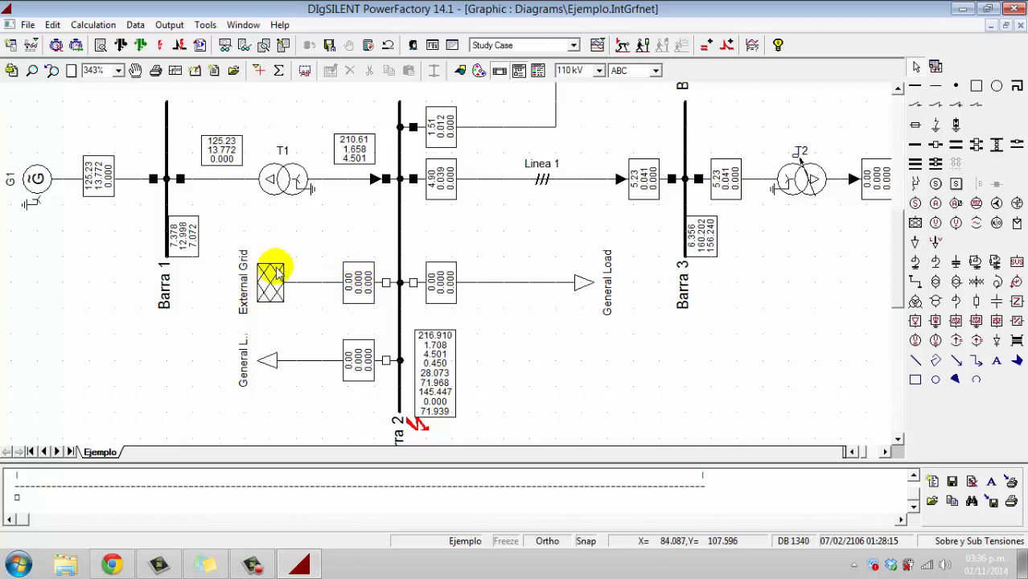
{"action": "left_click", "coordinate": [400, 348]}
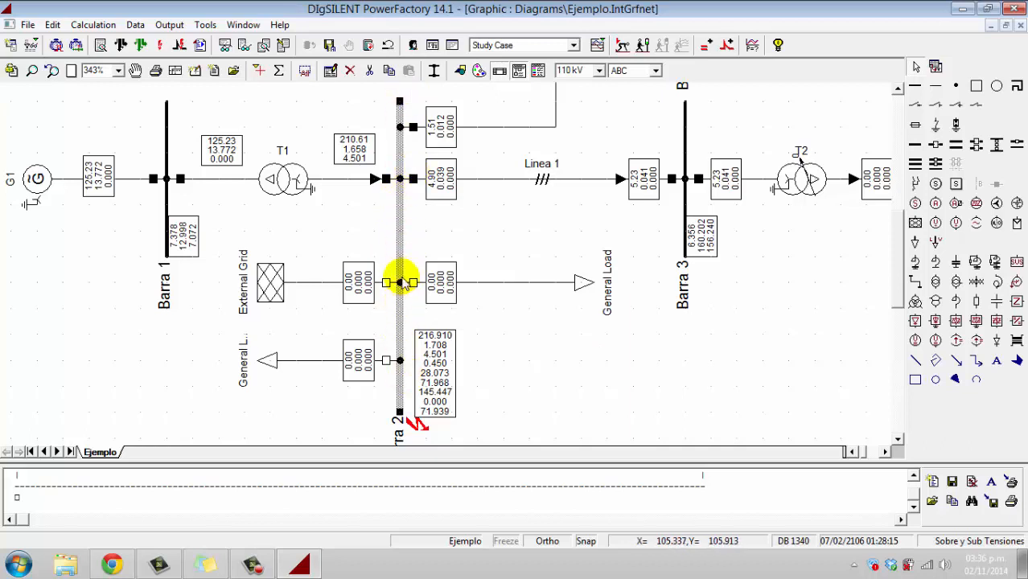
{"action": "double_click", "coordinate": [315, 284]}
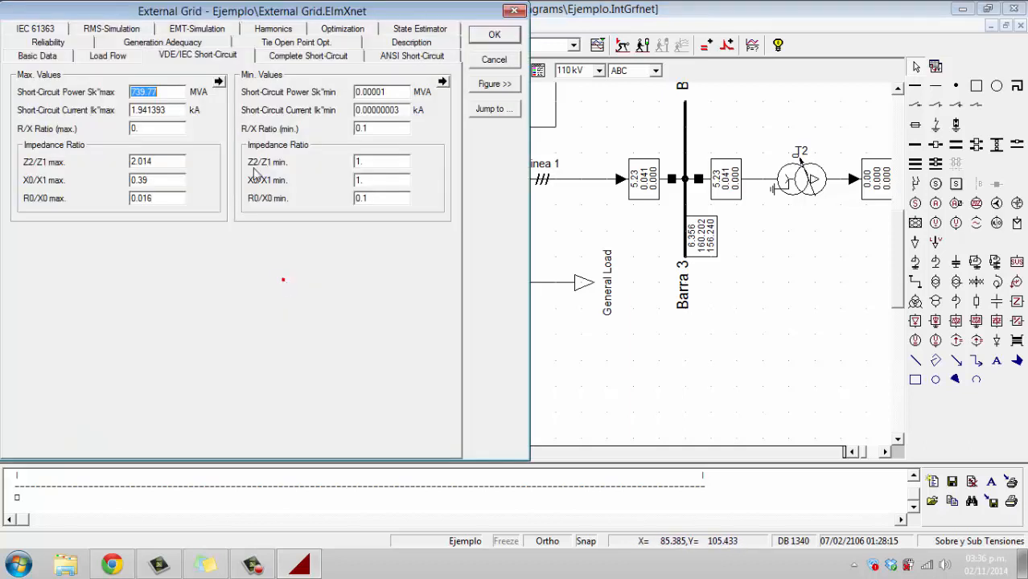
{"action": "left_click", "coordinate": [103, 57]}
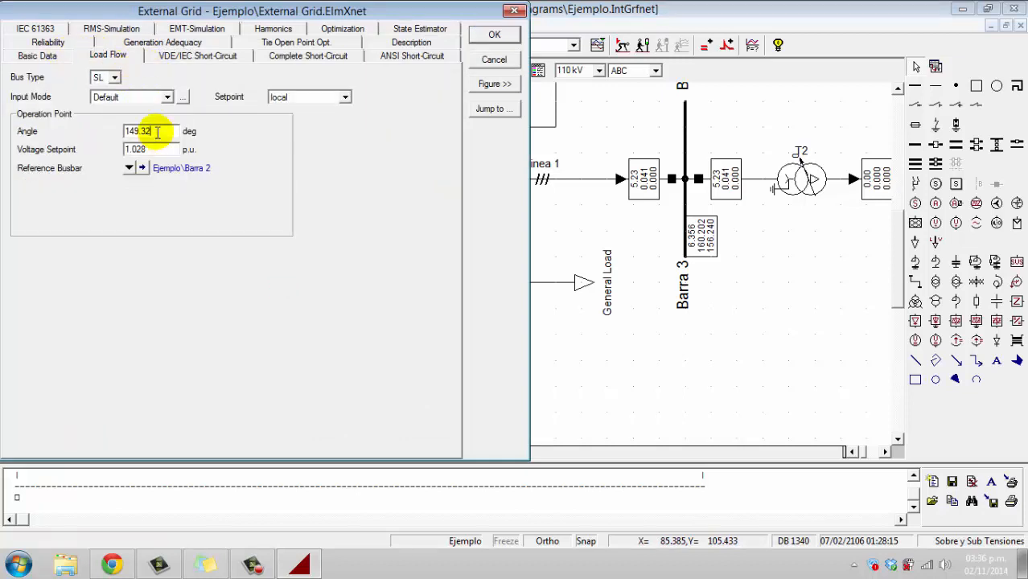
{"action": "left_click", "coordinate": [159, 150]}
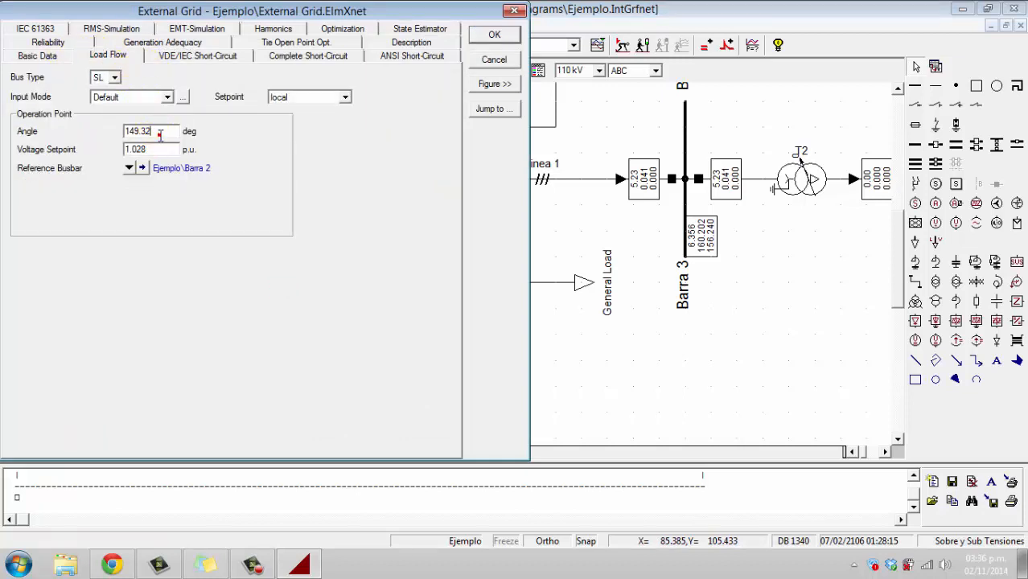
{"action": "left_click", "coordinate": [161, 130]}
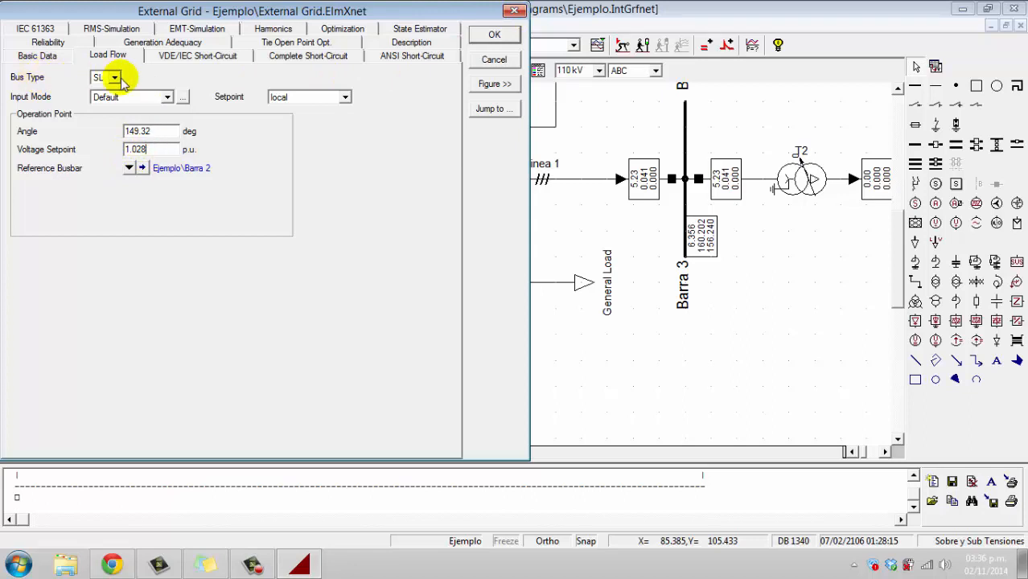
Select Barra 2 as the External Grid's load flow reference busbar and accept the settings
{"action": "left_click", "coordinate": [129, 168]}
{"action": "left_click", "coordinate": [158, 185]}
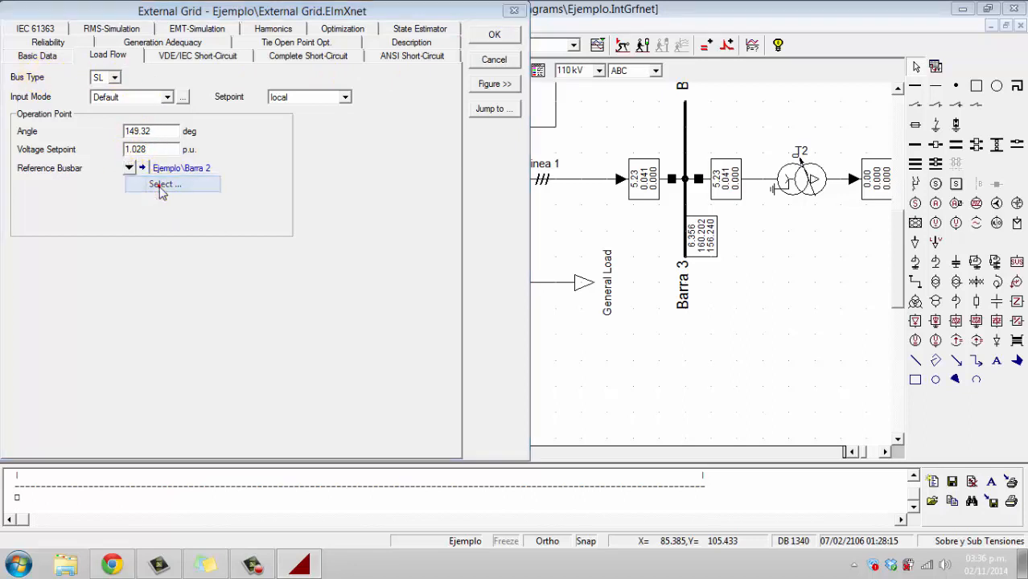
{"action": "left_click", "coordinate": [506, 222]}
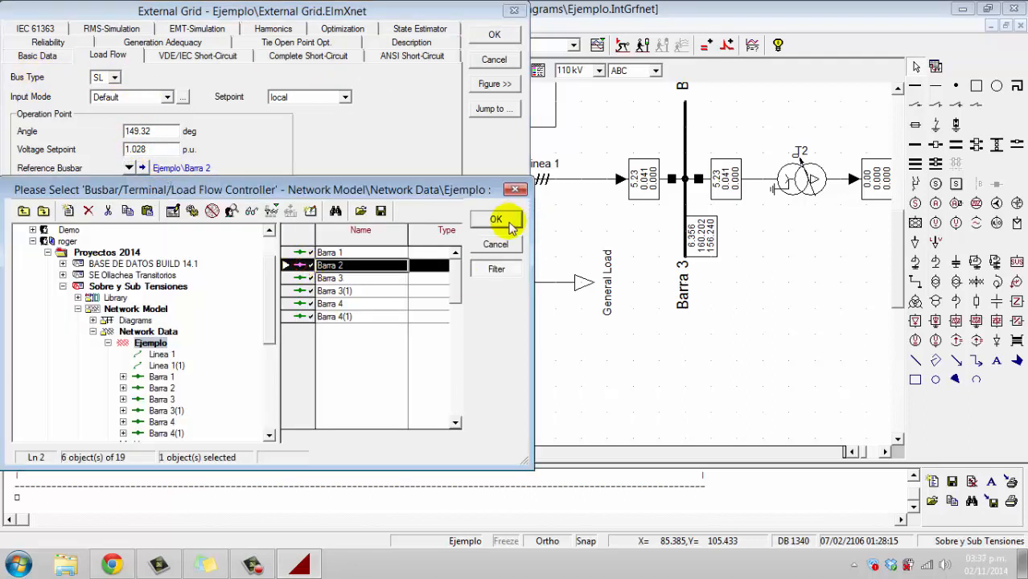
{"action": "left_click", "coordinate": [507, 222]}
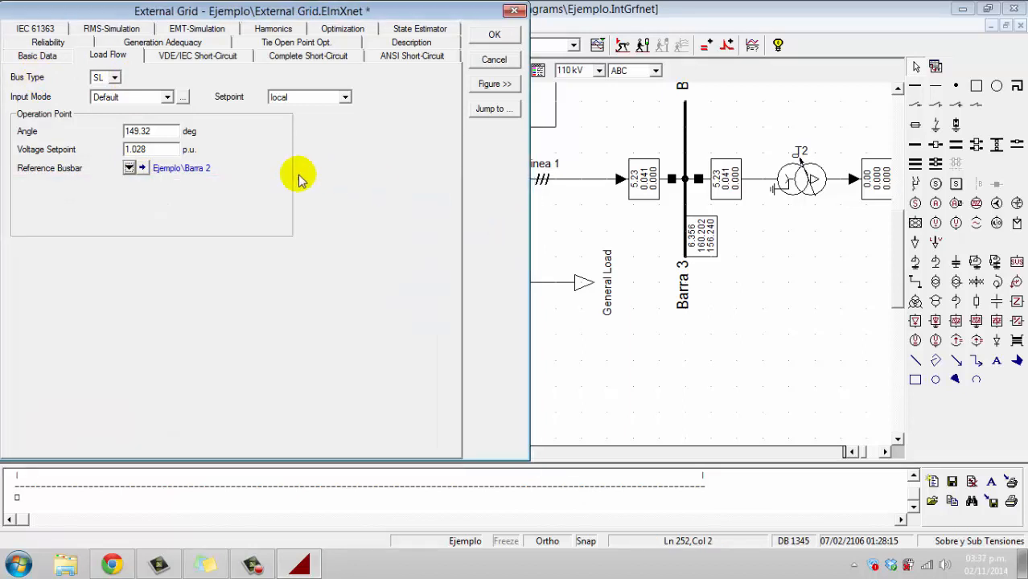
{"action": "left_click", "coordinate": [486, 37]}
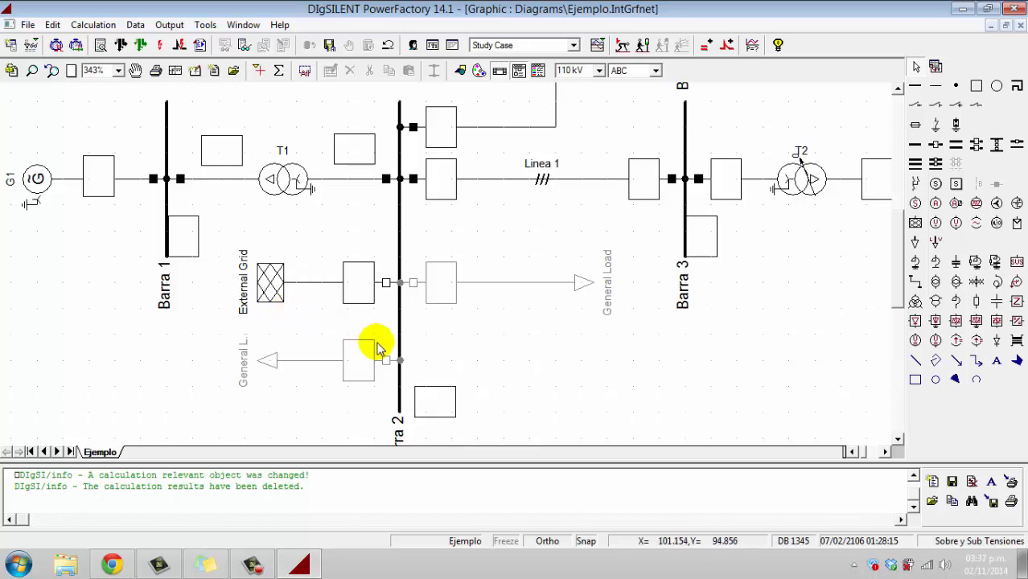
Connect the External Grid and the load below it to Barra 2, and open T1's breaker at that busbar
{"action": "double_click", "coordinate": [388, 282]}
{"action": "left_click", "coordinate": [392, 362]}
{"action": "double_click", "coordinate": [389, 361]}
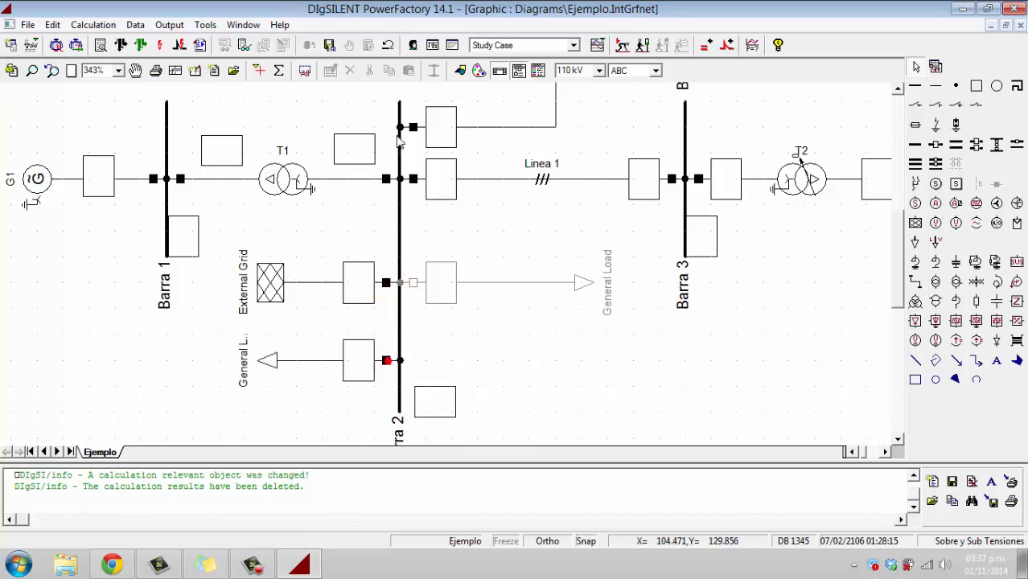
{"action": "double_click", "coordinate": [388, 179]}
Calculate the load flow with the equivalent connected and examine the power flows and voltage at Barra 2
{"action": "left_click", "coordinate": [84, 23]}
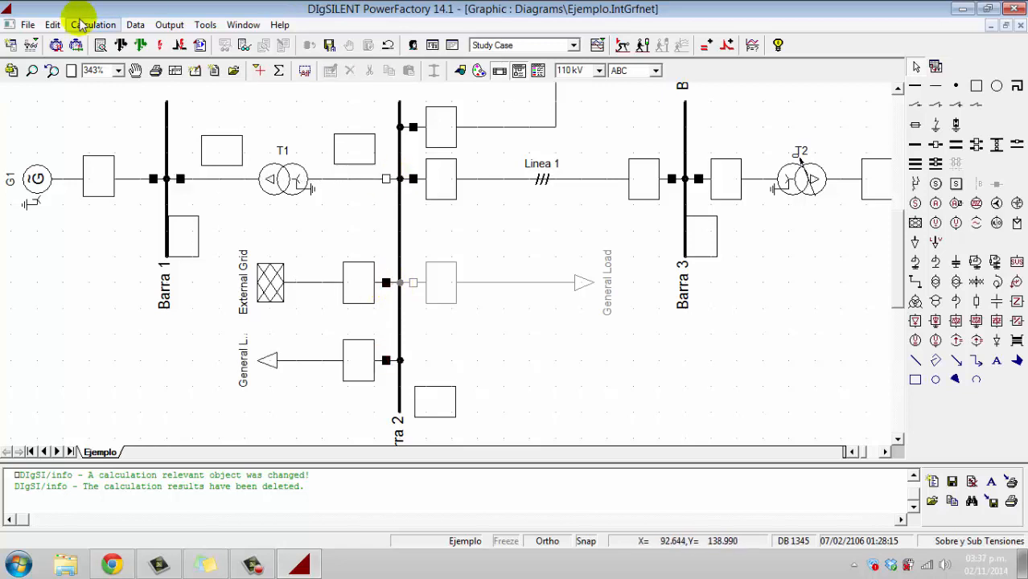
{"action": "left_click", "coordinate": [120, 45]}
{"action": "left_click", "coordinate": [671, 100]}
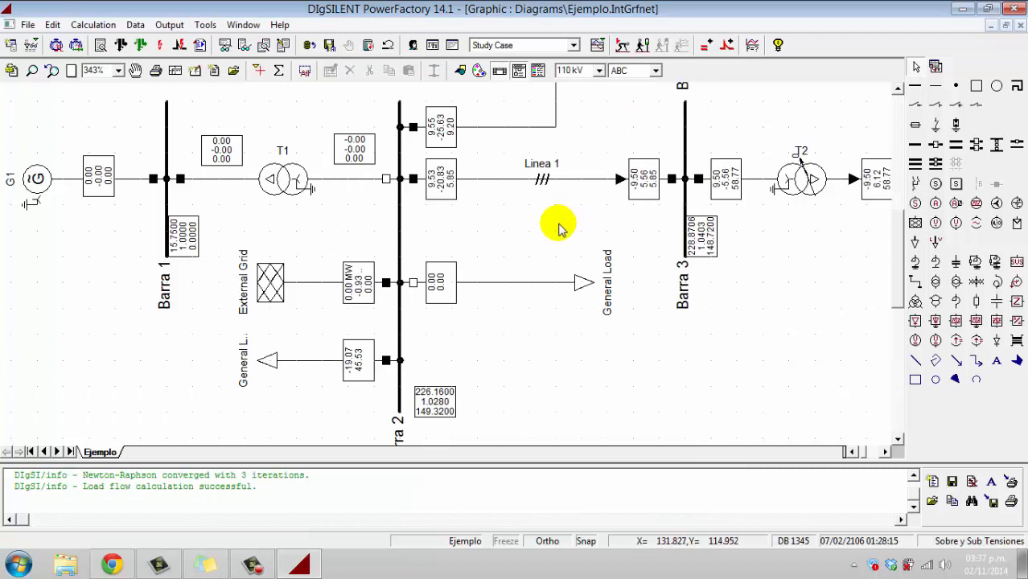
{"action": "left_click", "coordinate": [559, 224]}
{"action": "scroll", "coordinate": [483, 248], "scroll_direction": "up", "scroll_amount": 1}
{"action": "scroll", "coordinate": [464, 215], "scroll_direction": "down", "scroll_amount": 1}
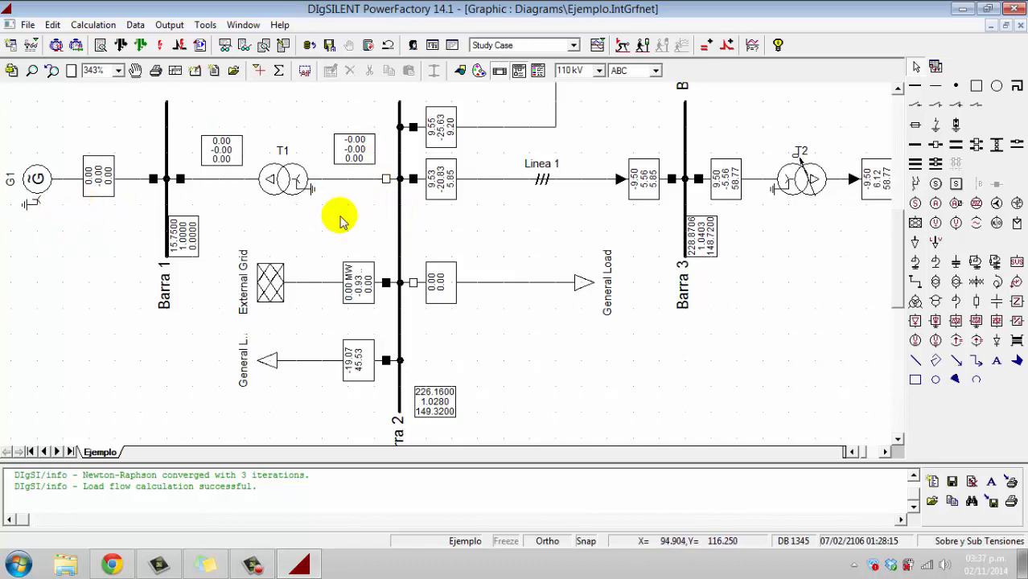
{"action": "scroll", "coordinate": [344, 222], "scroll_direction": "up", "scroll_amount": 1}
{"action": "scroll", "coordinate": [343, 221], "scroll_direction": "down", "scroll_amount": 1}
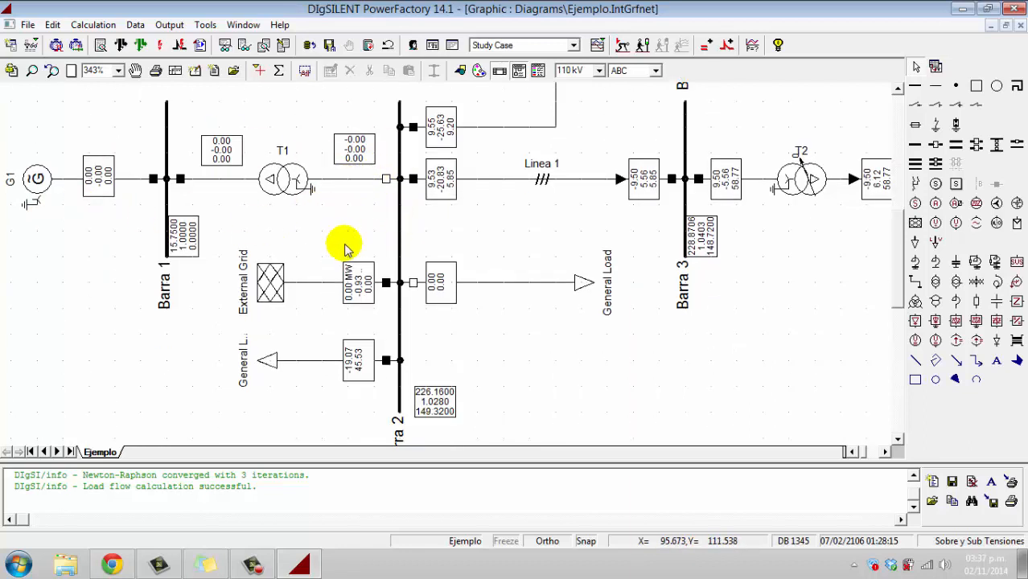
{"action": "scroll", "coordinate": [345, 249], "scroll_direction": "up", "scroll_amount": 1}
{"action": "scroll", "coordinate": [340, 252], "scroll_direction": "down", "scroll_amount": 1}
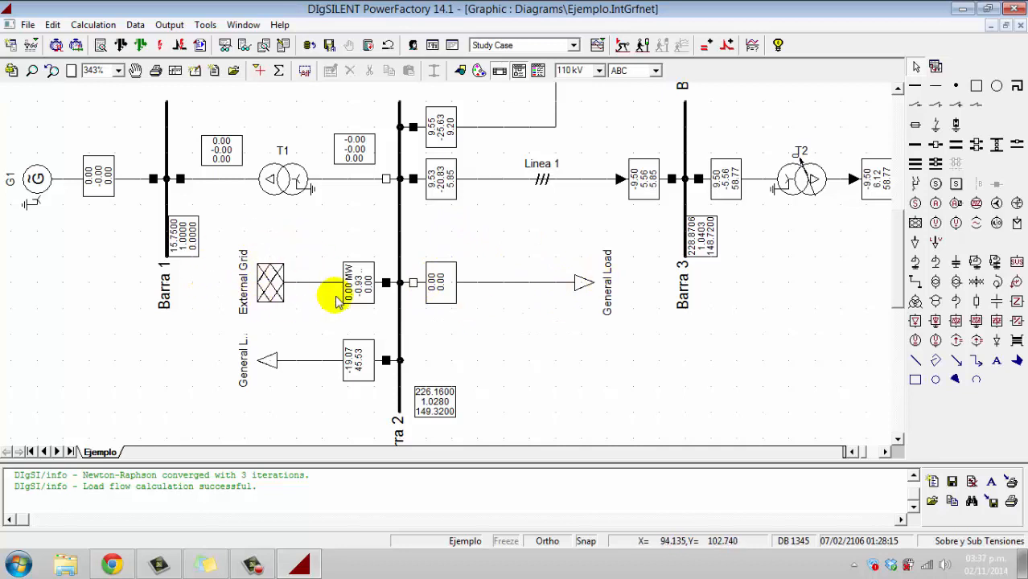
Calculate a maximum 3-Phase Short-Circuit at Barra 2 according to VDE0102 and check the External Grid's contribution
{"action": "left_click", "coordinate": [399, 238]}
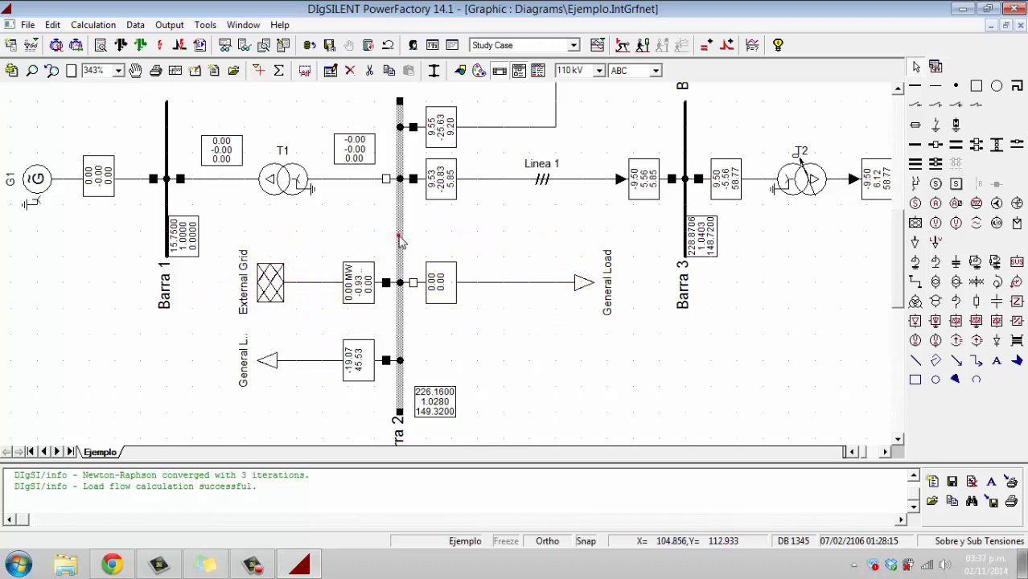
{"action": "right_click", "coordinate": [400, 239]}
{"action": "mouse_move", "coordinate": [489, 233]}
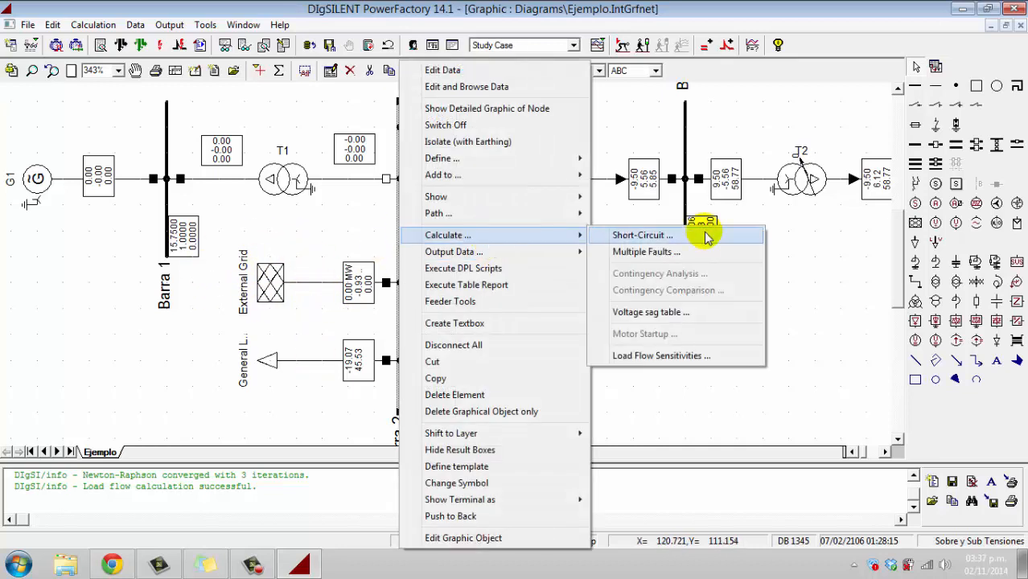
{"action": "left_click", "coordinate": [701, 230]}
{"action": "left_click", "coordinate": [483, 118]}
{"action": "left_click", "coordinate": [462, 130]}
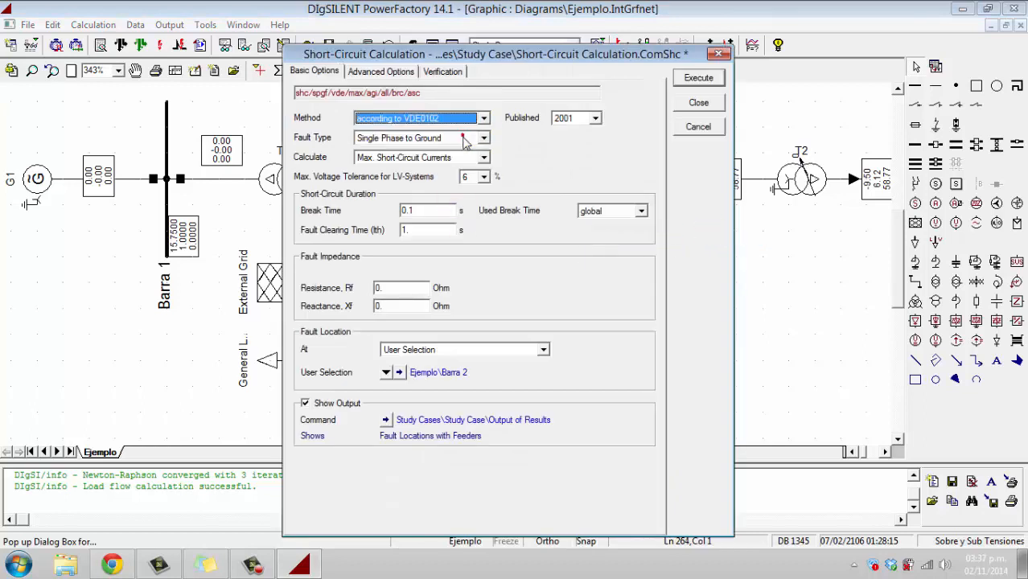
{"action": "left_click", "coordinate": [463, 138]}
{"action": "left_click", "coordinate": [455, 151]}
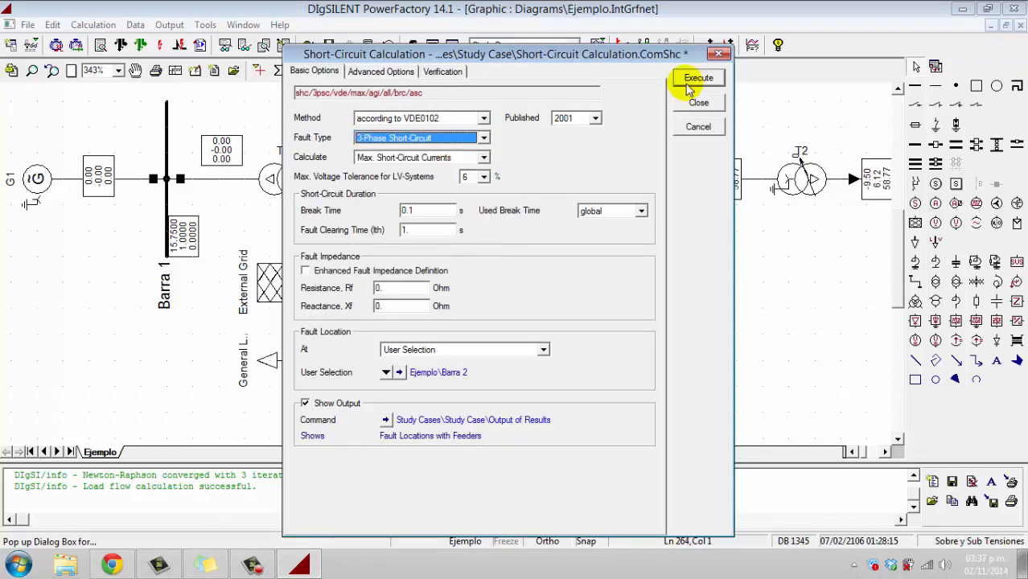
{"action": "left_click", "coordinate": [693, 78]}
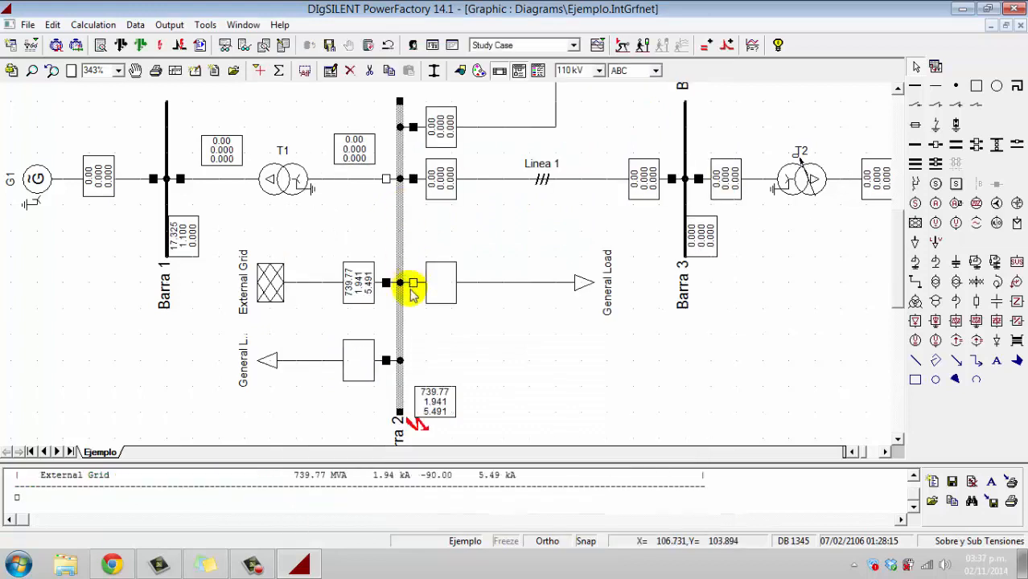
{"action": "left_click", "coordinate": [473, 214]}
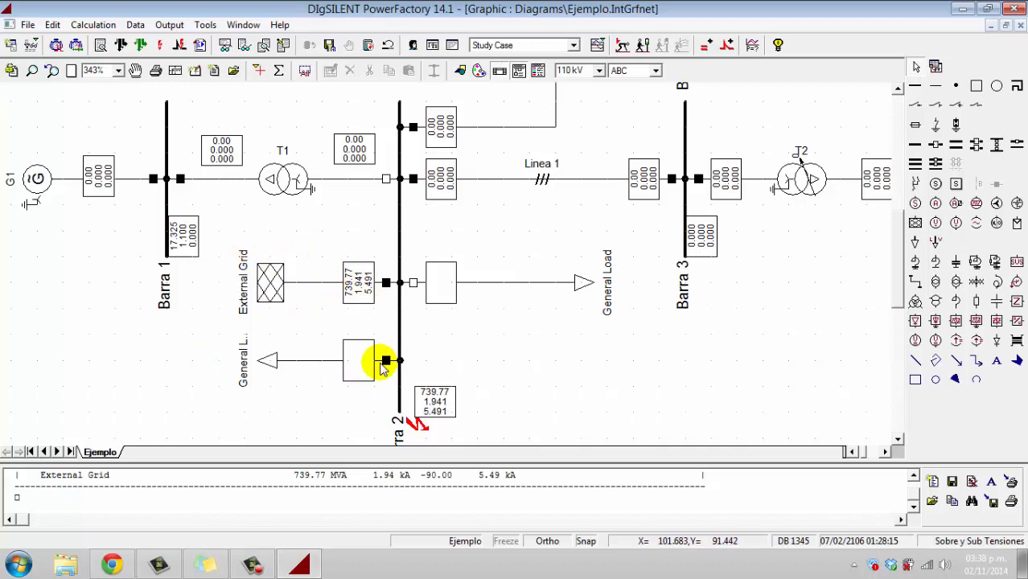
Look over the short-circuit results on the lines and equivalent elements connected to Barra 2
{"action": "scroll", "coordinate": [475, 170], "scroll_direction": "up", "scroll_amount": 3}
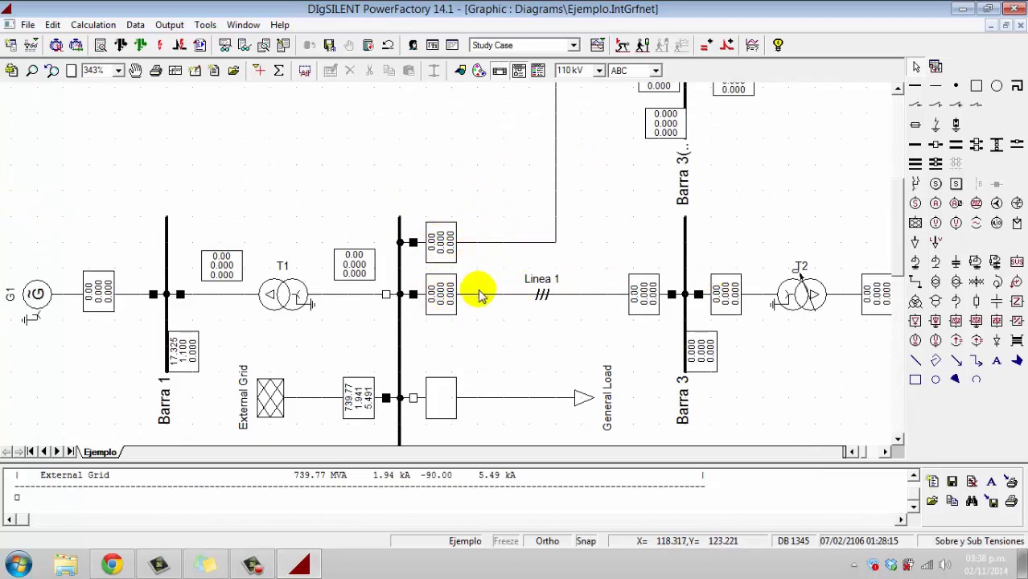
{"action": "scroll", "coordinate": [531, 224], "scroll_direction": "down", "scroll_amount": 2}
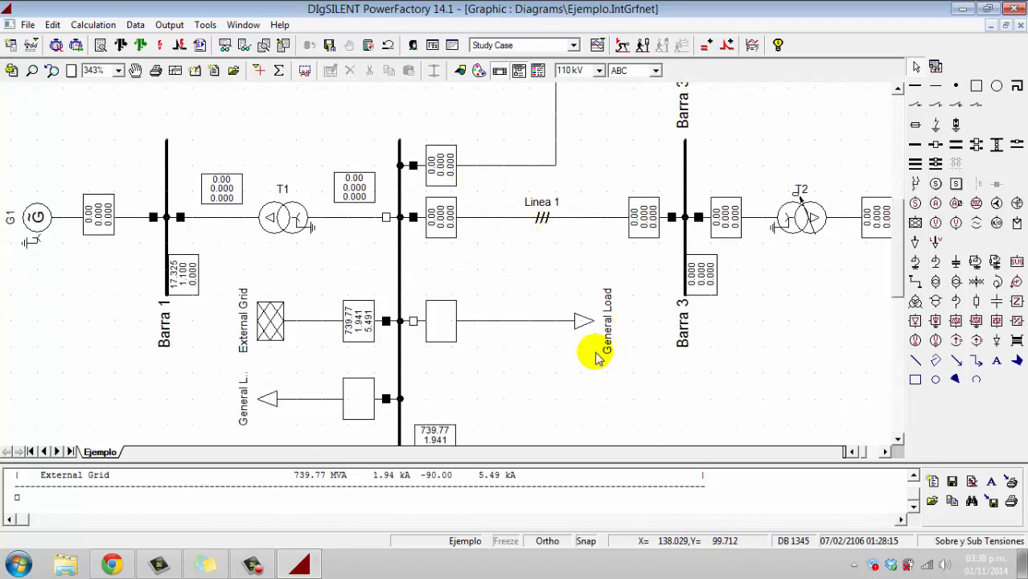
{"action": "scroll", "coordinate": [477, 341], "scroll_direction": "down", "scroll_amount": 1}
{"action": "scroll", "coordinate": [489, 342], "scroll_direction": "down", "scroll_amount": 1}
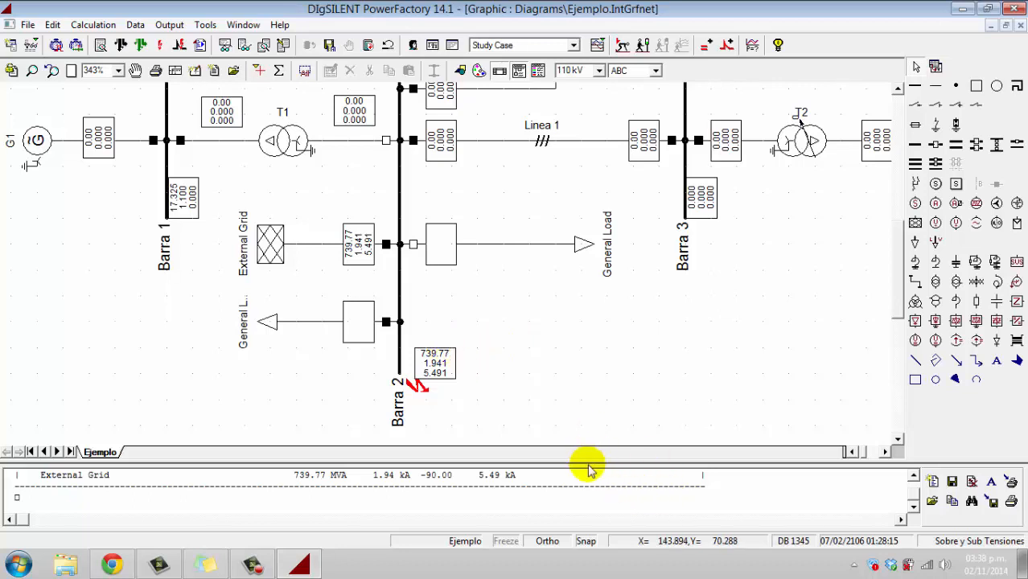
{"action": "mouse_move", "coordinate": [588, 465]}
{"action": "left_mouse_down"}
{"action": "mouse_move", "coordinate": [582, 448]}
{"action": "mouse_move", "coordinate": [578, 459]}
{"action": "left_mouse_up"}
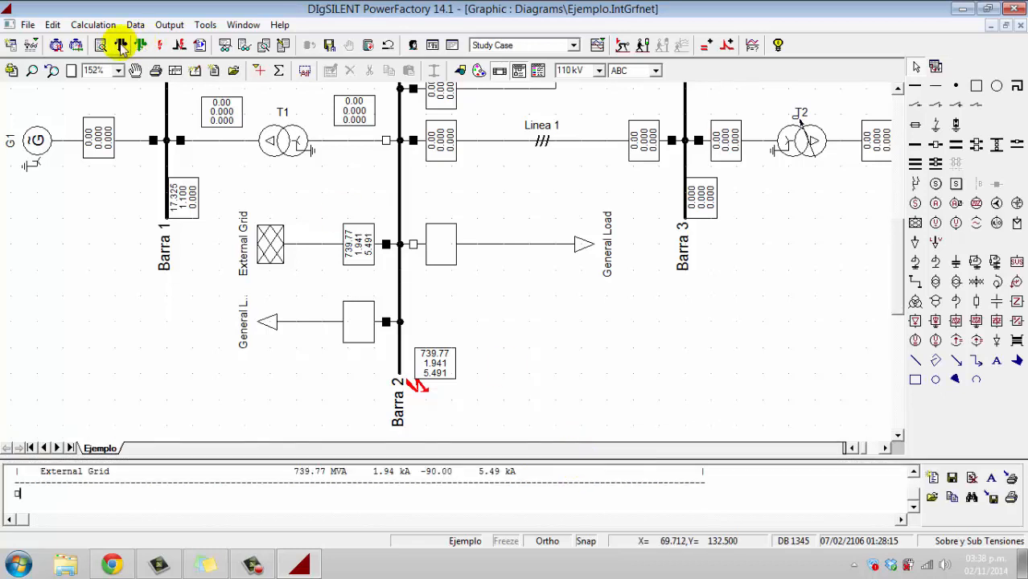
Deactivate the Sobre y Sub Tensiones project and activate the SE Ollachea Transitorios project
{"action": "left_click", "coordinate": [10, 45]}
{"action": "left_click", "coordinate": [113, 152]}
{"action": "right_click", "coordinate": [111, 155]}
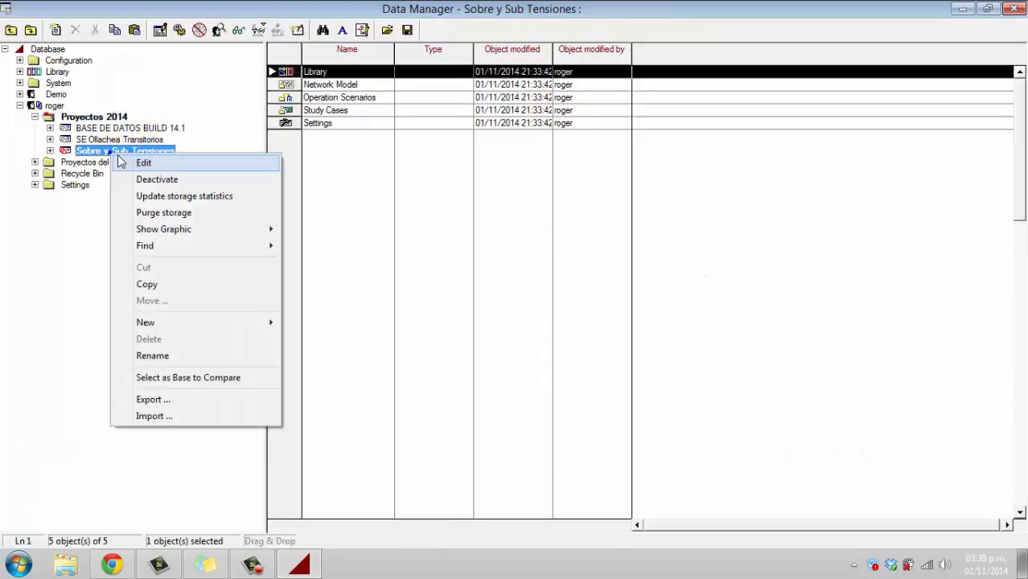
{"action": "left_click", "coordinate": [161, 176]}
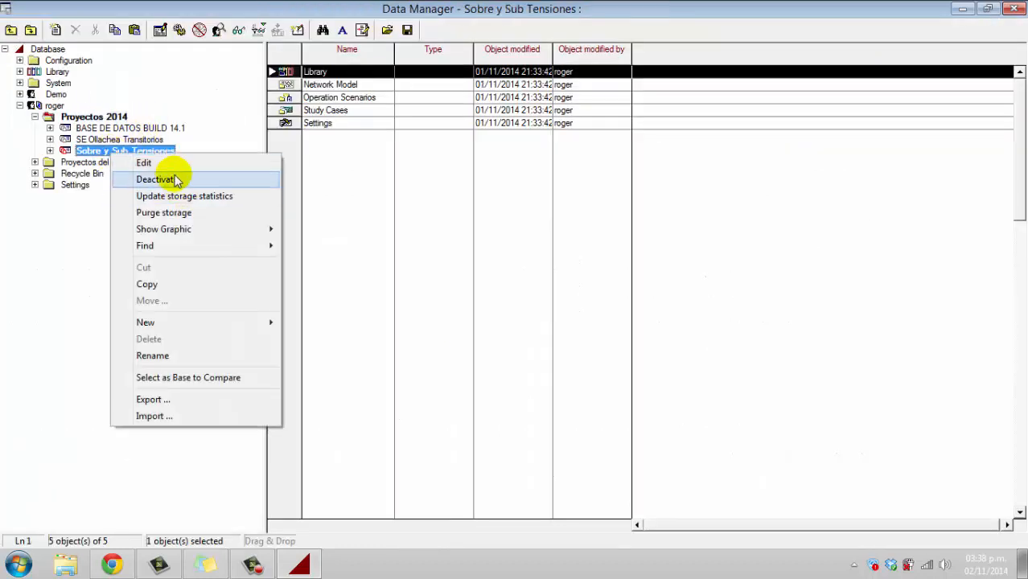
{"action": "left_click", "coordinate": [132, 140]}
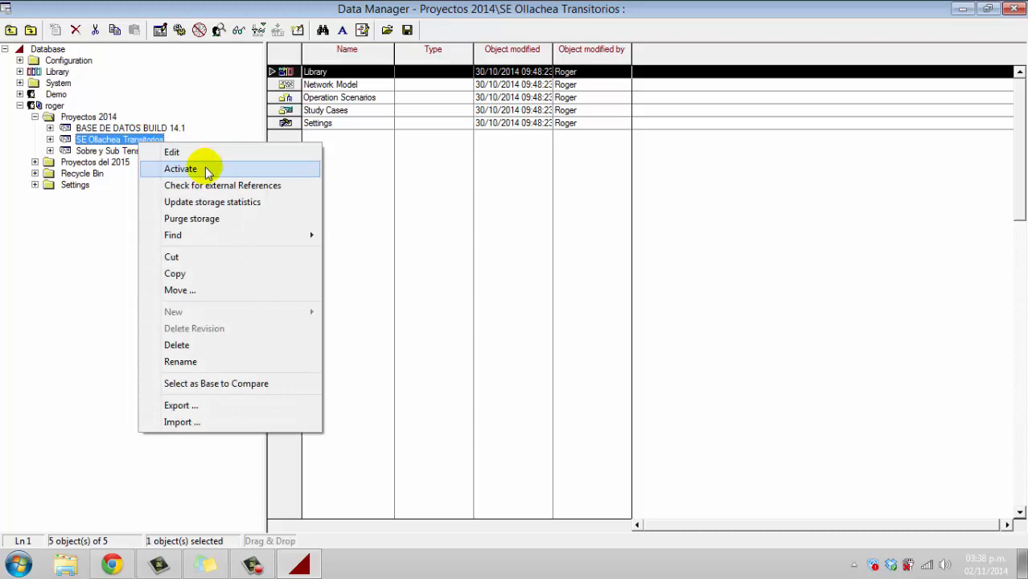
{"action": "left_click", "coordinate": [207, 169]}
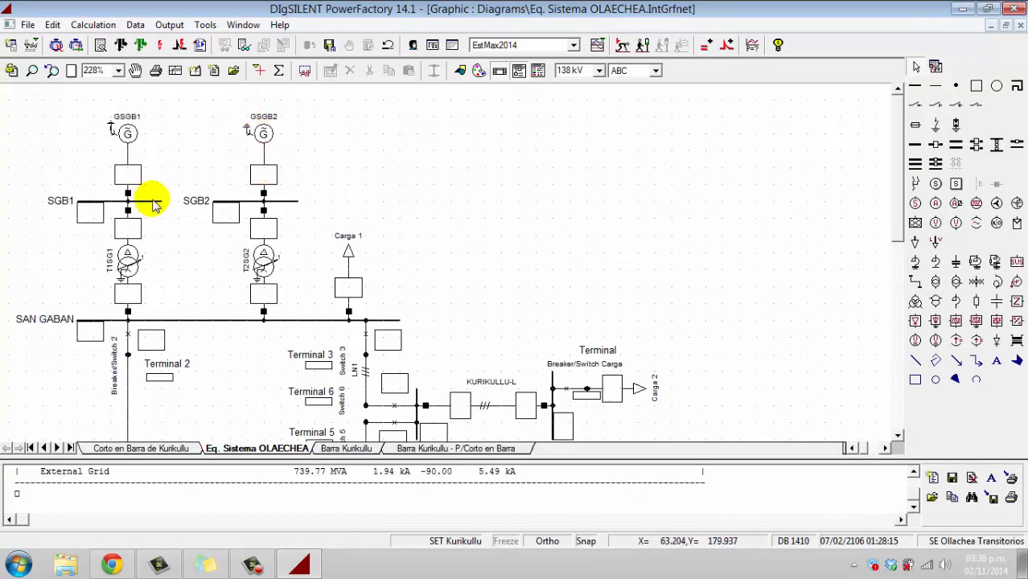
Examine the Eq. Sistema OLAECHEA diagram from the San Gaban generators down to the Kurikullu busbars
{"action": "scroll", "coordinate": [321, 219], "scroll_direction": "down", "scroll_amount": 5}
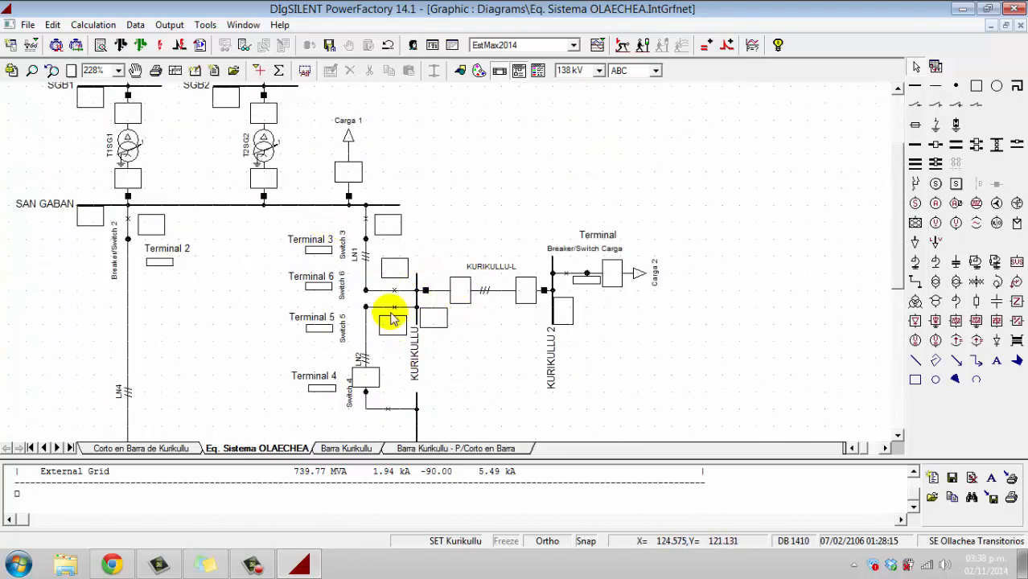
{"action": "scroll", "coordinate": [418, 296], "scroll_direction": "down", "scroll_amount": 1}
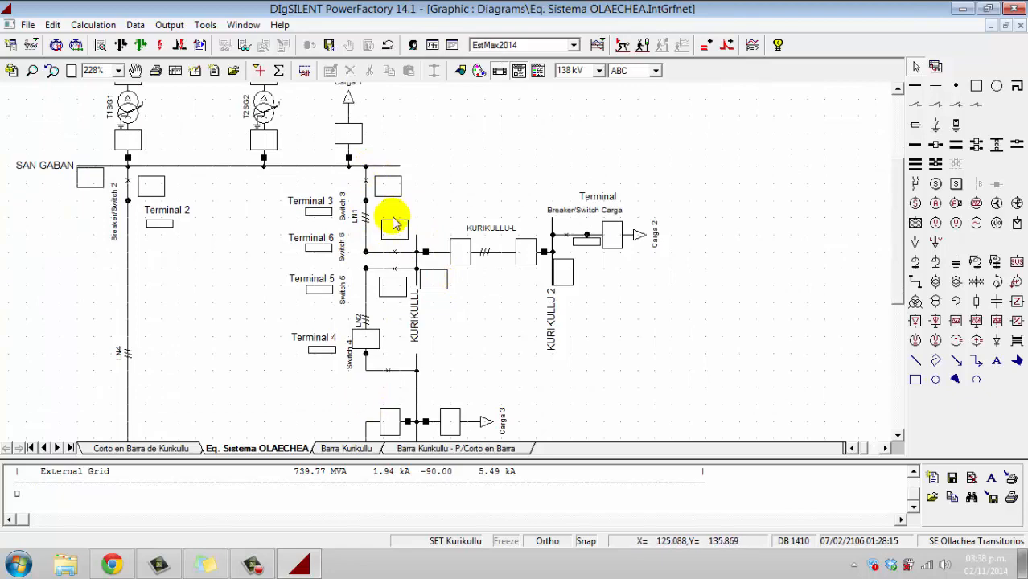
{"action": "scroll", "coordinate": [394, 226], "scroll_direction": "up", "scroll_amount": 4}
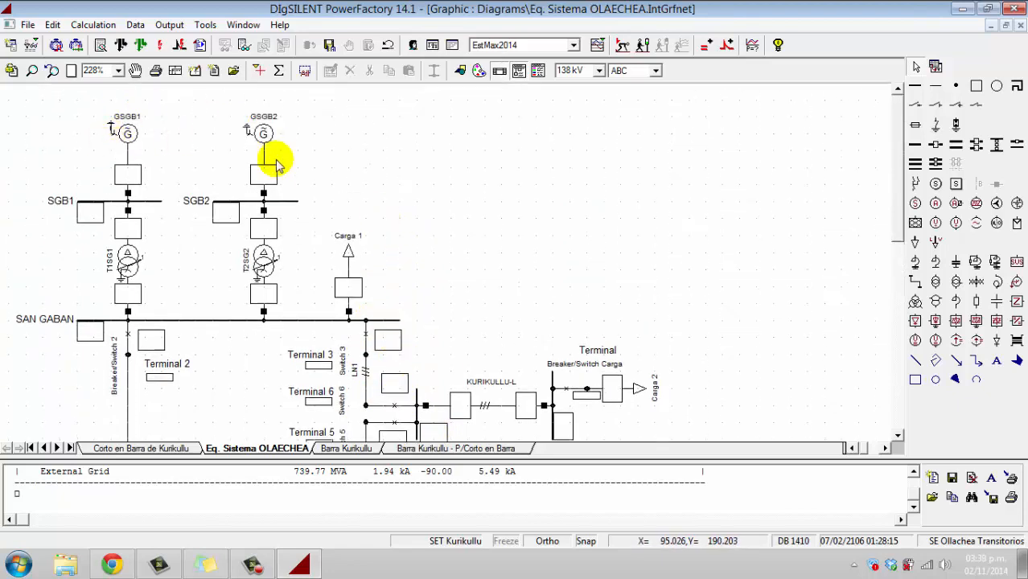
{"action": "scroll", "coordinate": [377, 265], "scroll_direction": "down", "scroll_amount": 3}
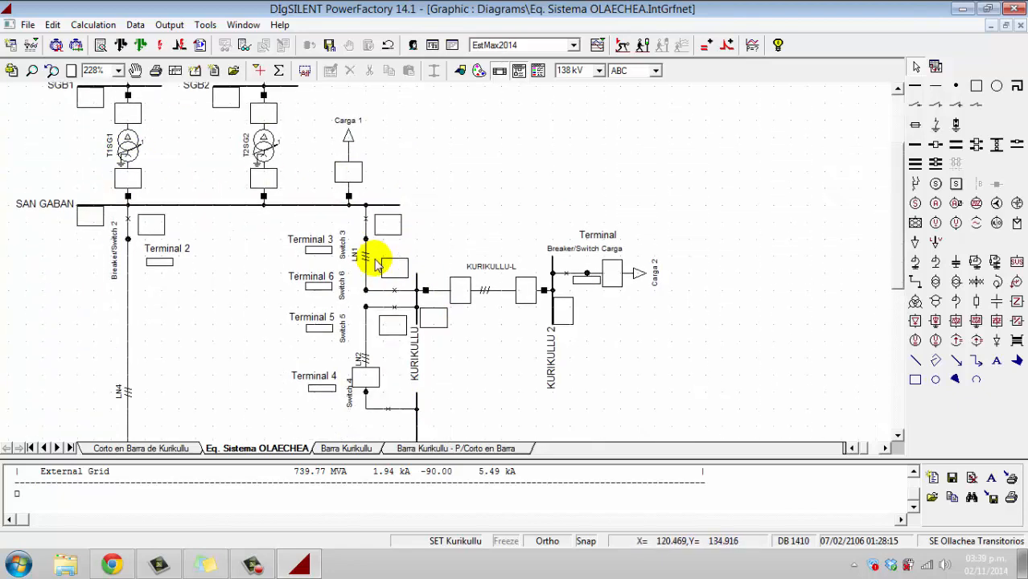
{"action": "scroll", "coordinate": [173, 133], "scroll_direction": "up", "scroll_amount": 3}
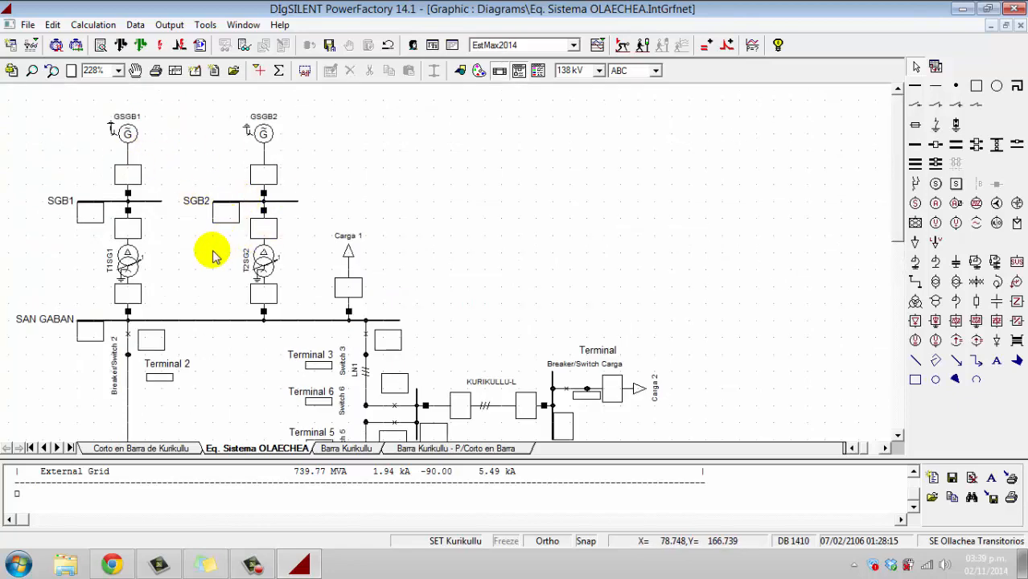
Review the load flow and VDE/IEC short-circuit data of the Red Equivalente 3 external grid at the AZANGARO busbar
{"action": "scroll", "coordinate": [214, 256], "scroll_direction": "down", "scroll_amount": 1}
{"action": "scroll", "coordinate": [213, 256], "scroll_direction": "down", "scroll_amount": 8}
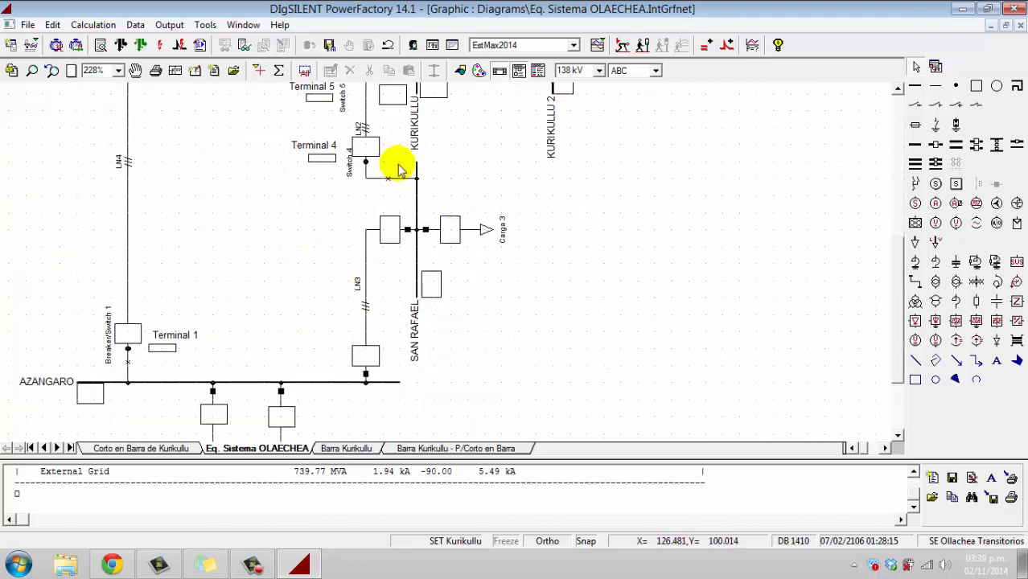
{"action": "scroll", "coordinate": [330, 358], "scroll_direction": "down", "scroll_amount": 1}
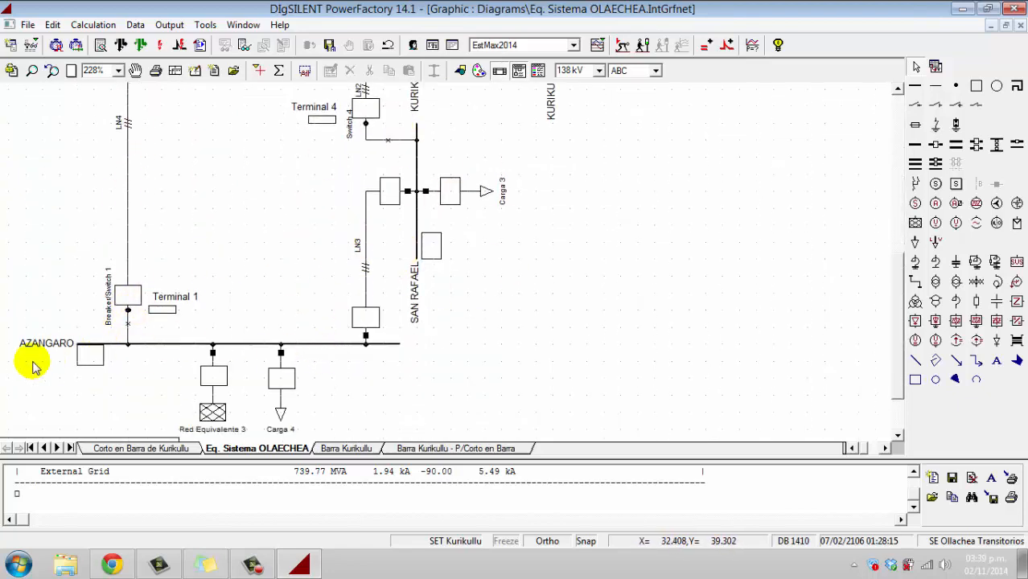
{"action": "scroll", "coordinate": [350, 347], "scroll_direction": "down", "scroll_amount": 1}
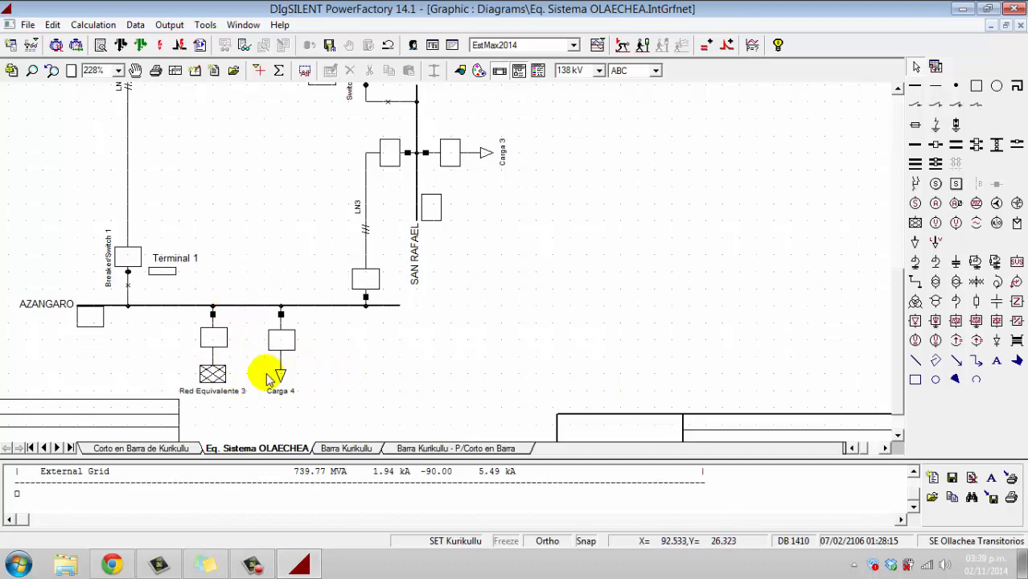
{"action": "double_click", "coordinate": [214, 372]}
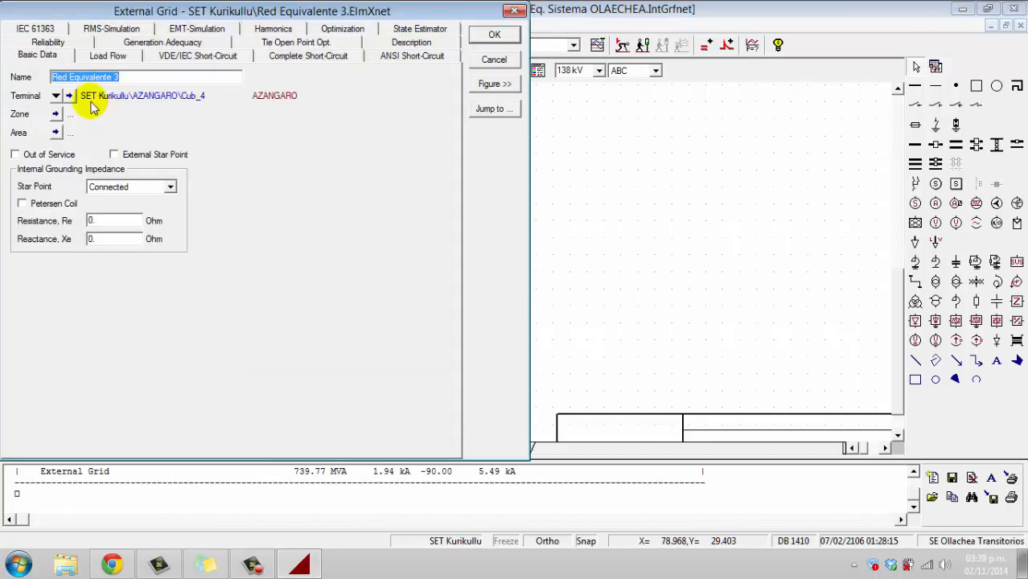
{"action": "left_click", "coordinate": [135, 76]}
{"action": "left_click", "coordinate": [107, 55]}
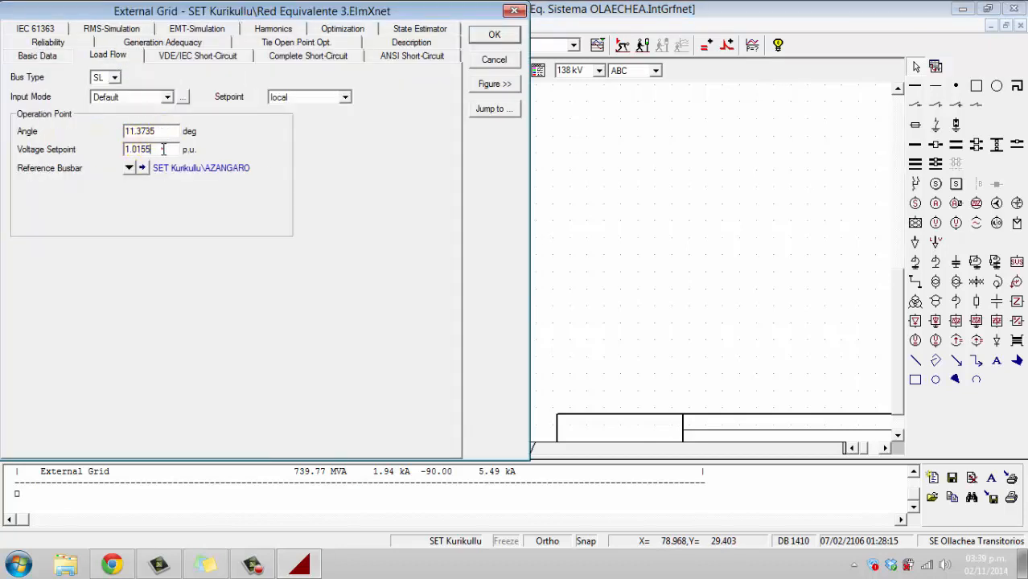
{"action": "left_click", "coordinate": [189, 55]}
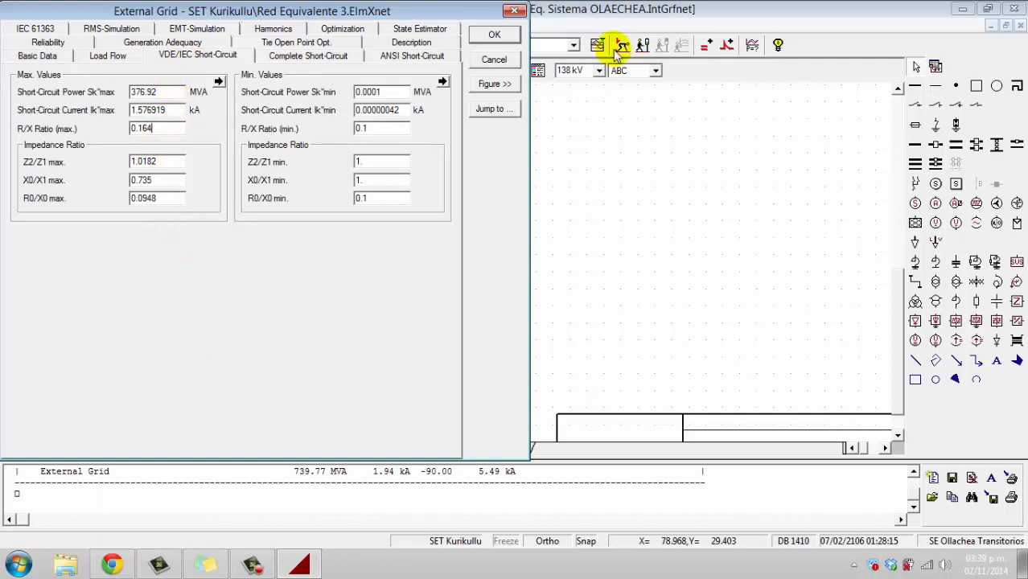
{"action": "left_click", "coordinate": [494, 34]}
Remove the Corto en Barra de Kurikullu page from the graphics board
{"action": "scroll", "coordinate": [474, 257], "scroll_direction": "up", "scroll_amount": 3}
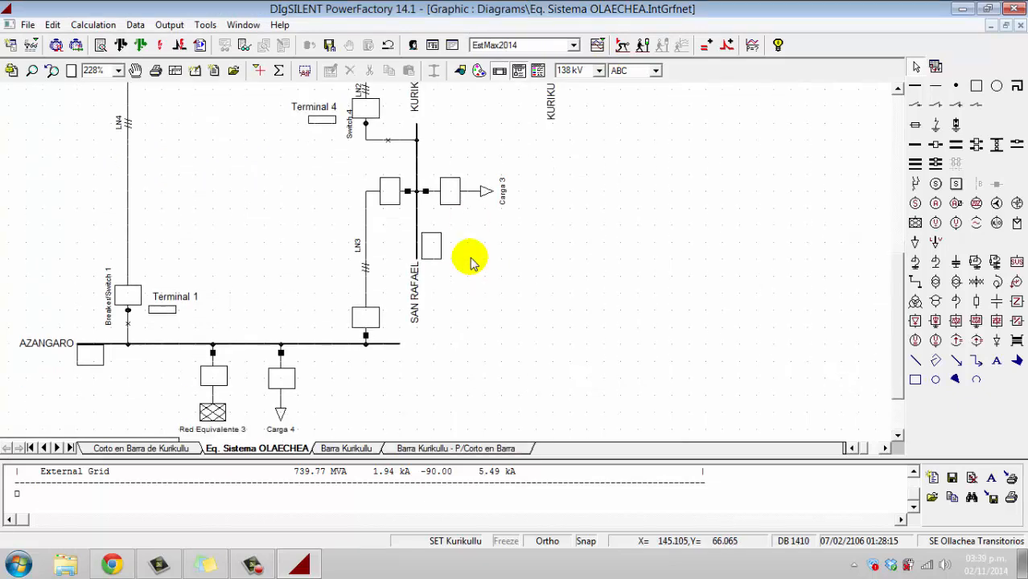
{"action": "scroll", "coordinate": [472, 261], "scroll_direction": "up", "scroll_amount": 8}
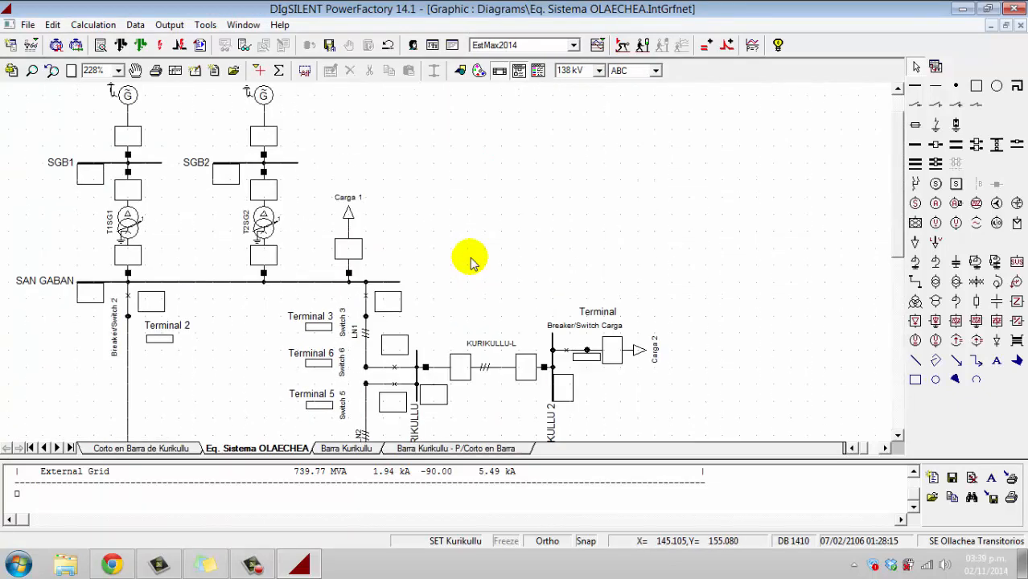
{"action": "scroll", "coordinate": [472, 262], "scroll_direction": "up", "scroll_amount": 3}
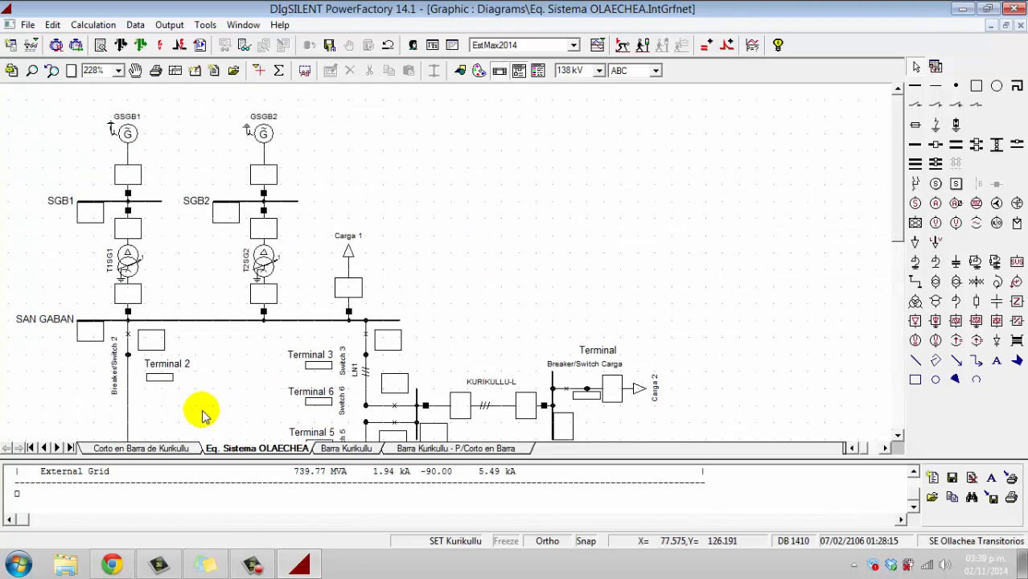
{"action": "left_click", "coordinate": [153, 448]}
{"action": "right_click", "coordinate": [150, 450]}
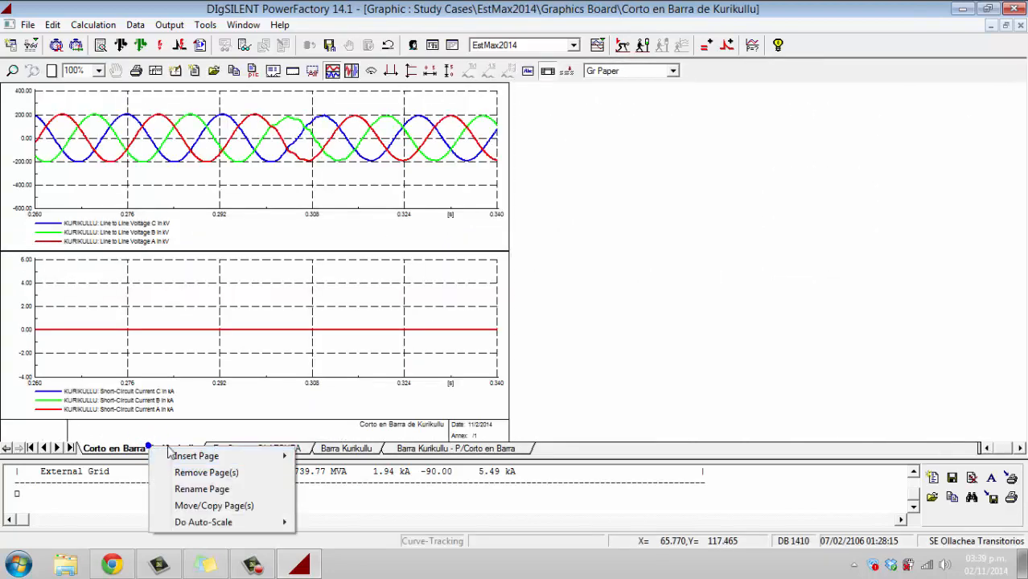
{"action": "left_click", "coordinate": [209, 473]}
{"action": "left_click", "coordinate": [579, 334]}
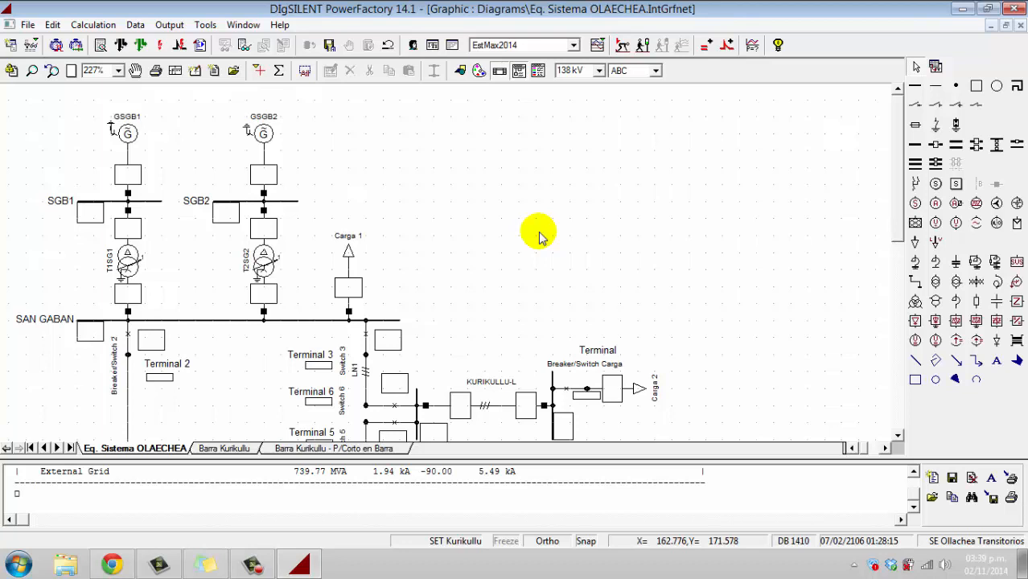
Open the simulation variable set of the KURIKULLU busbar from the EstMax2014 results definitions
{"action": "scroll", "coordinate": [554, 242], "scroll_direction": "down", "scroll_amount": 2}
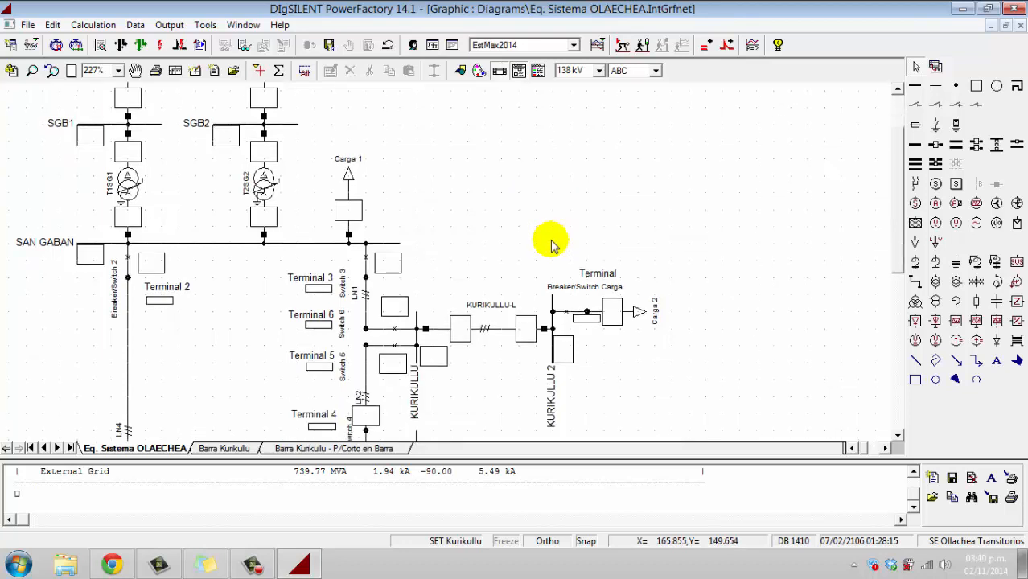
{"action": "scroll", "coordinate": [554, 242], "scroll_direction": "up", "scroll_amount": 1}
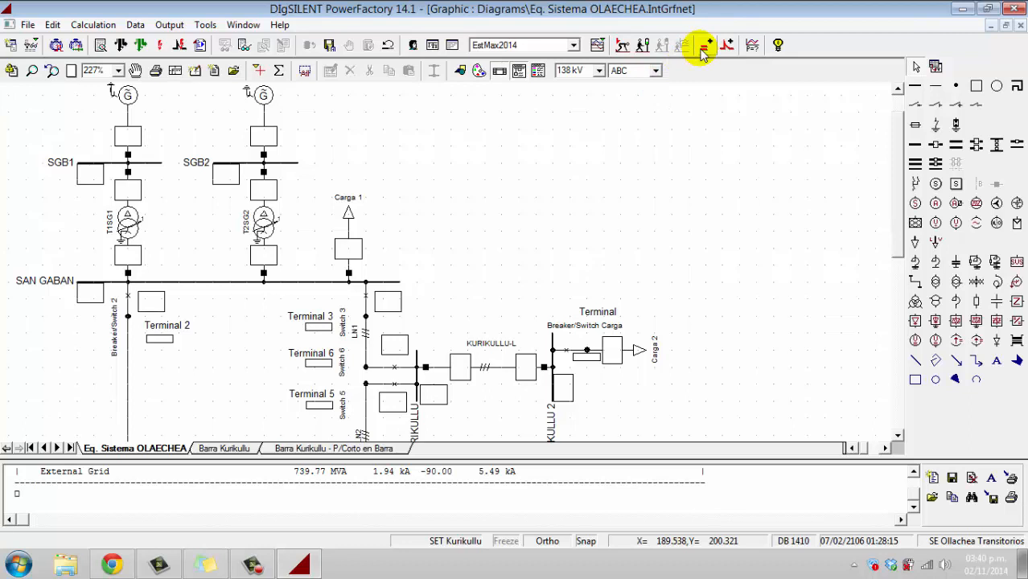
{"action": "scroll", "coordinate": [487, 277], "scroll_direction": "down", "scroll_amount": 1}
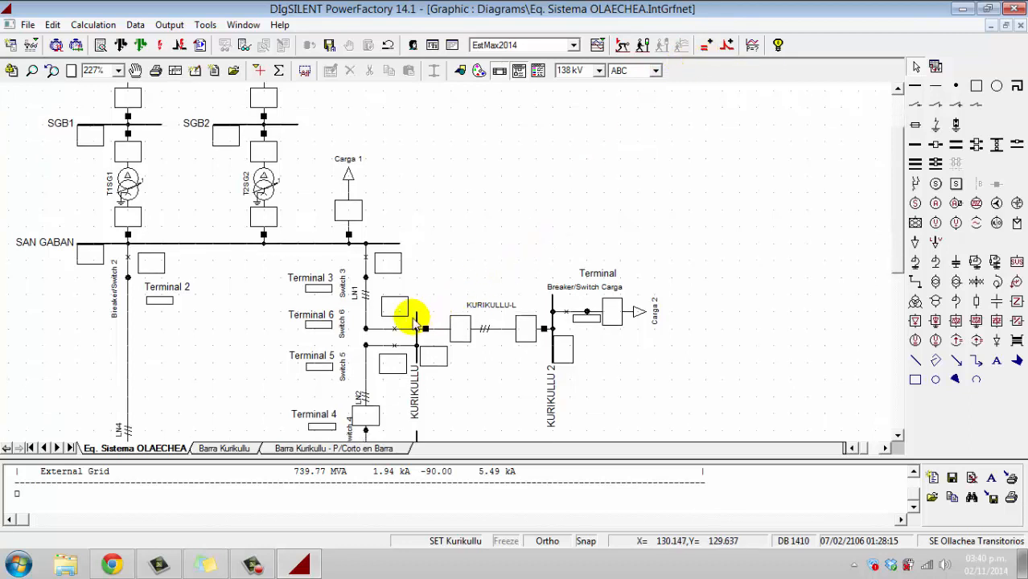
{"action": "left_click", "coordinate": [417, 315]}
{"action": "left_click", "coordinate": [432, 293]}
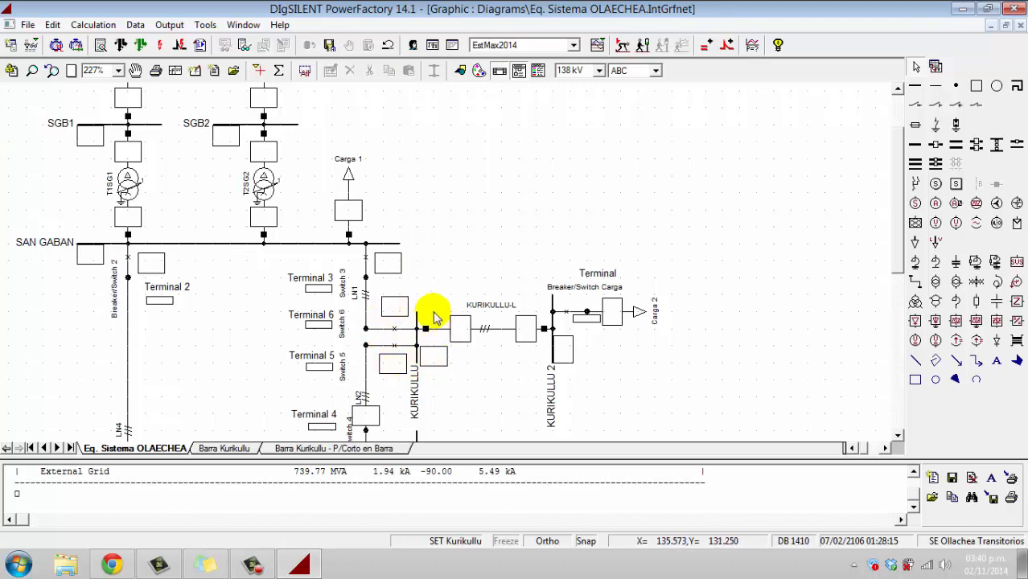
{"action": "right_click", "coordinate": [416, 354]}
{"action": "mouse_move", "coordinate": [510, 150]}
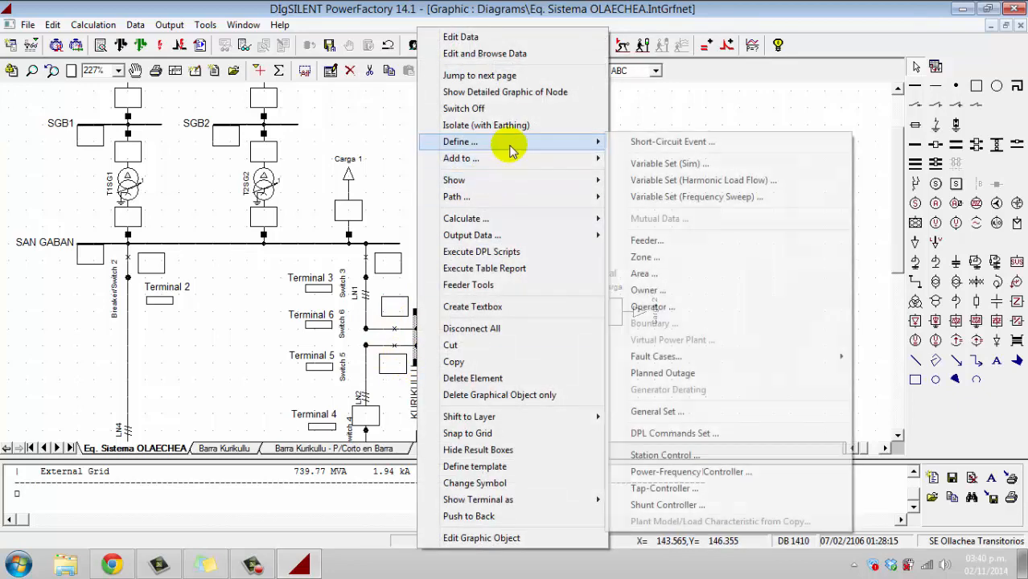
{"action": "left_click", "coordinate": [638, 165]}
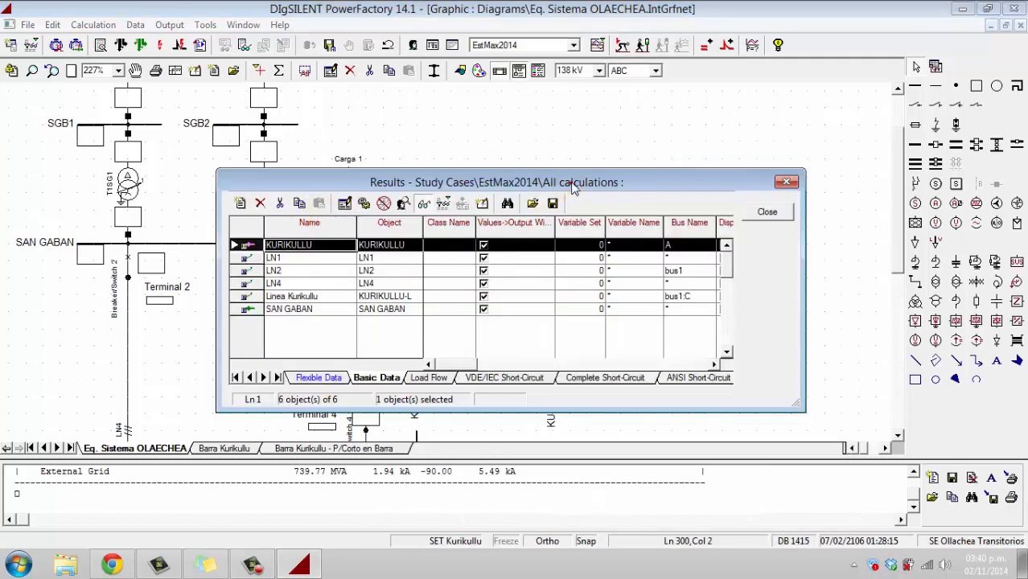
{"action": "left_click_drag", "start_coordinate": [563, 184], "coordinate": [569, 194]}
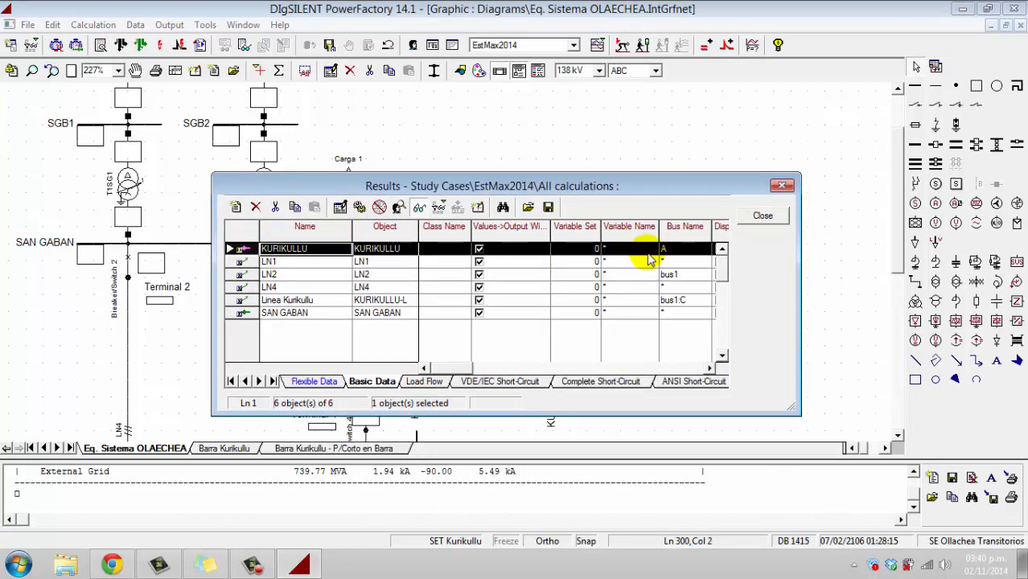
{"action": "double_click", "coordinate": [239, 246]}
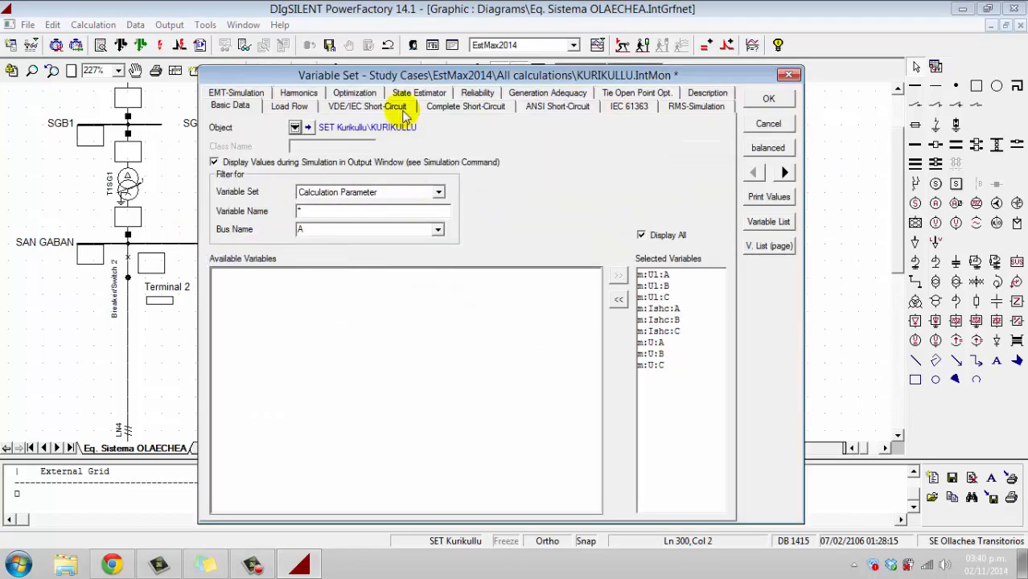
Review KURIKULLU's EMT-Simulation variables for buses A and B and its selected voltage and short-circuit current variables
{"action": "left_click", "coordinate": [233, 93]}
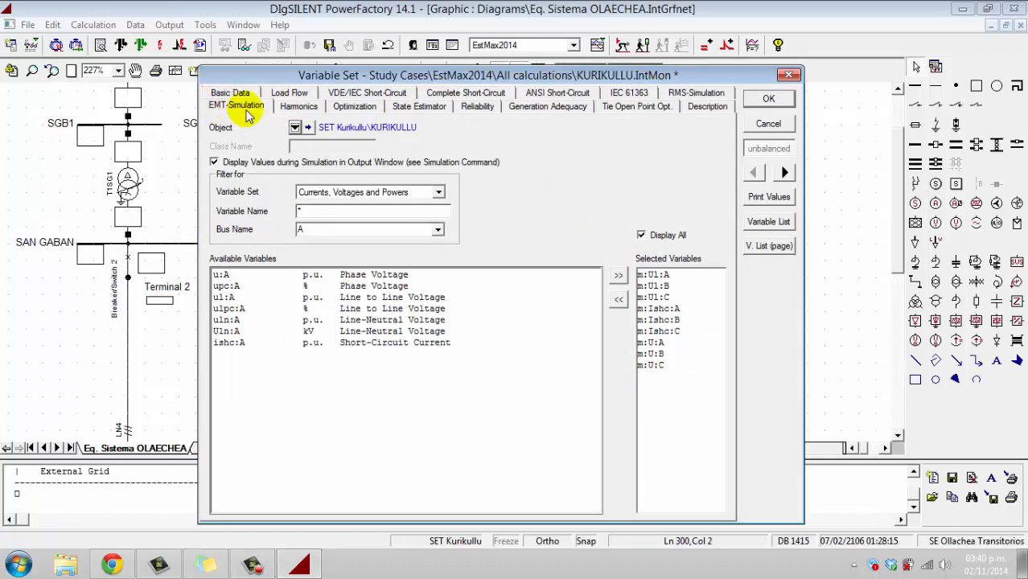
{"action": "left_click", "coordinate": [437, 230]}
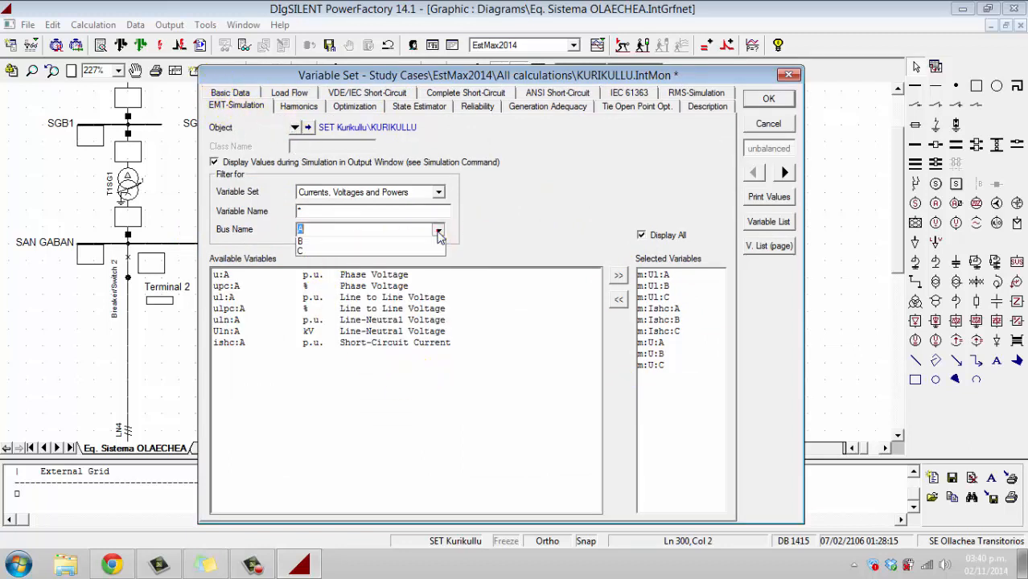
{"action": "left_click", "coordinate": [362, 272]}
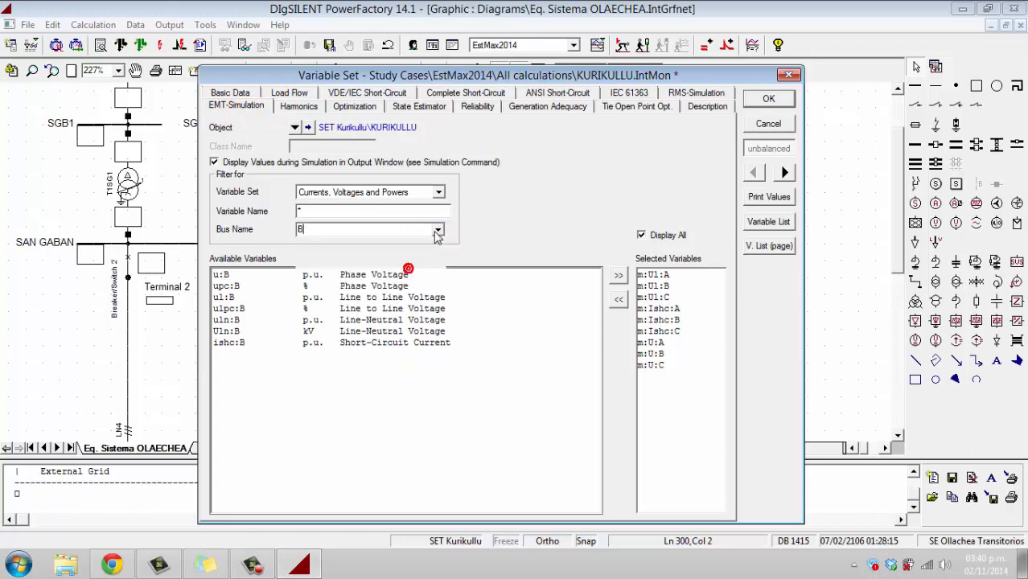
{"action": "left_click", "coordinate": [437, 230]}
{"action": "left_click", "coordinate": [390, 263]}
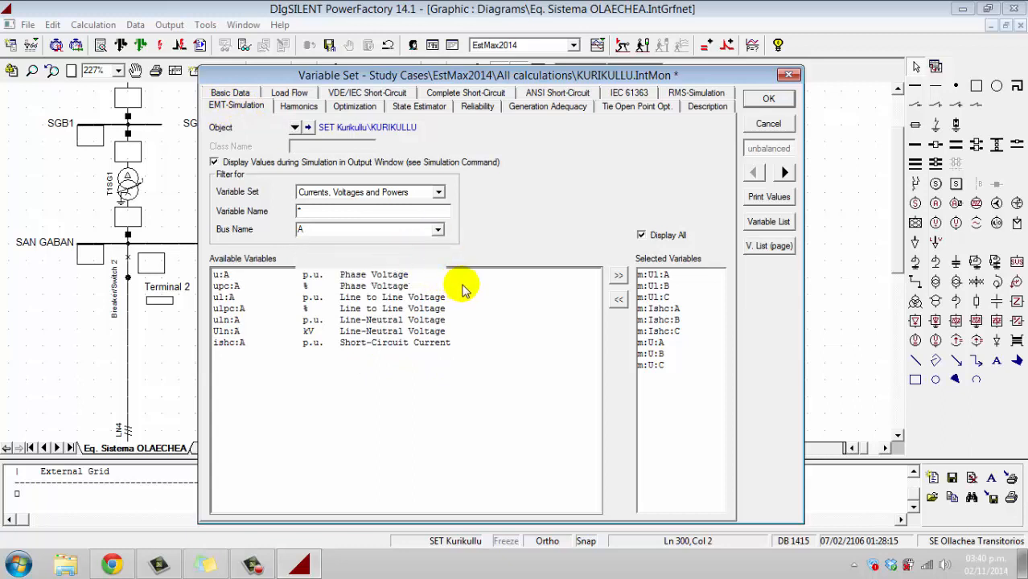
{"action": "left_click", "coordinate": [660, 274]}
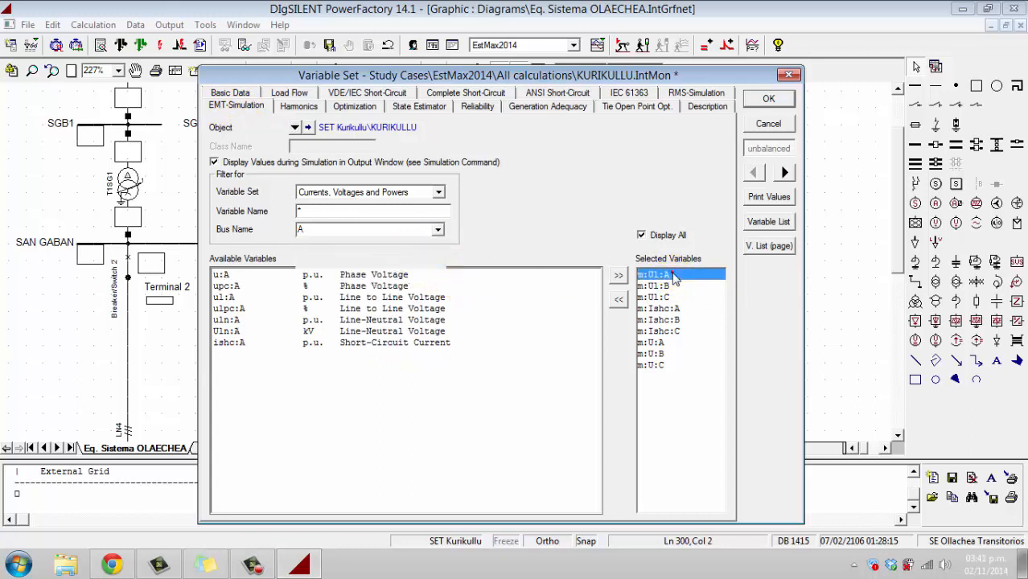
{"action": "left_click", "coordinate": [669, 287]}
{"action": "mouse_move", "coordinate": [670, 291]}
{"action": "left_mouse_down"}
{"action": "mouse_move", "coordinate": [669, 277]}
{"action": "mouse_move", "coordinate": [670, 363]}
{"action": "mouse_move", "coordinate": [668, 343]}
{"action": "left_mouse_up"}
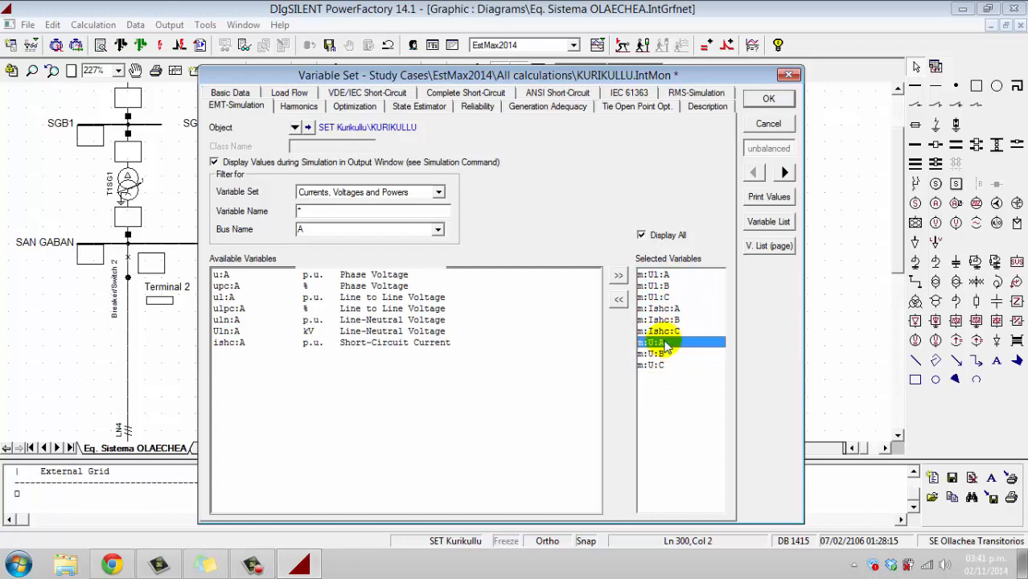
{"action": "mouse_move", "coordinate": [664, 362]}
{"action": "left_mouse_down"}
{"action": "mouse_move", "coordinate": [668, 346]}
{"action": "mouse_move", "coordinate": [672, 366]}
{"action": "mouse_move", "coordinate": [670, 344]}
{"action": "mouse_move", "coordinate": [672, 368]}
{"action": "left_mouse_up"}
{"action": "left_click", "coordinate": [769, 99]}
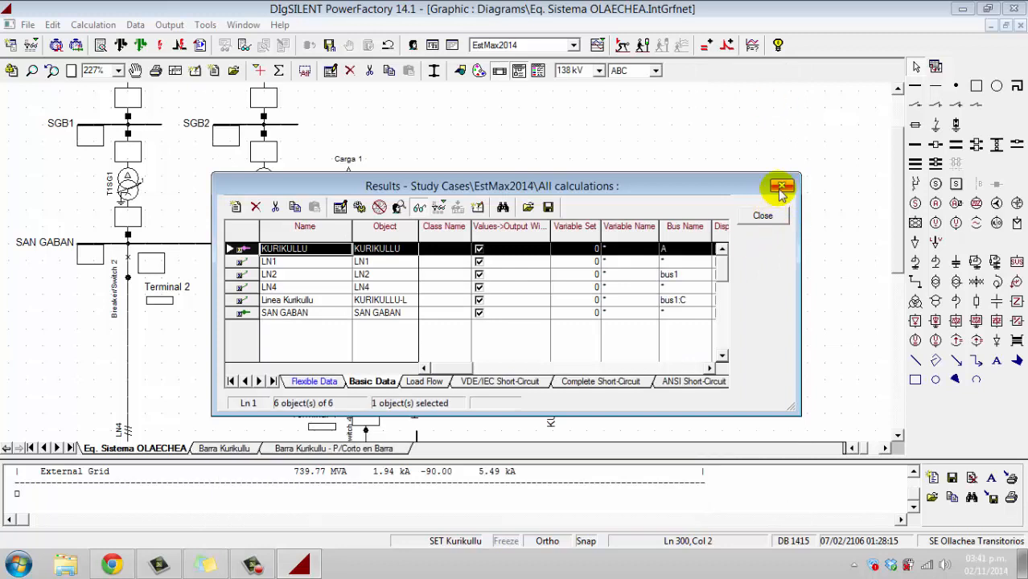
{"action": "left_click", "coordinate": [780, 187]}
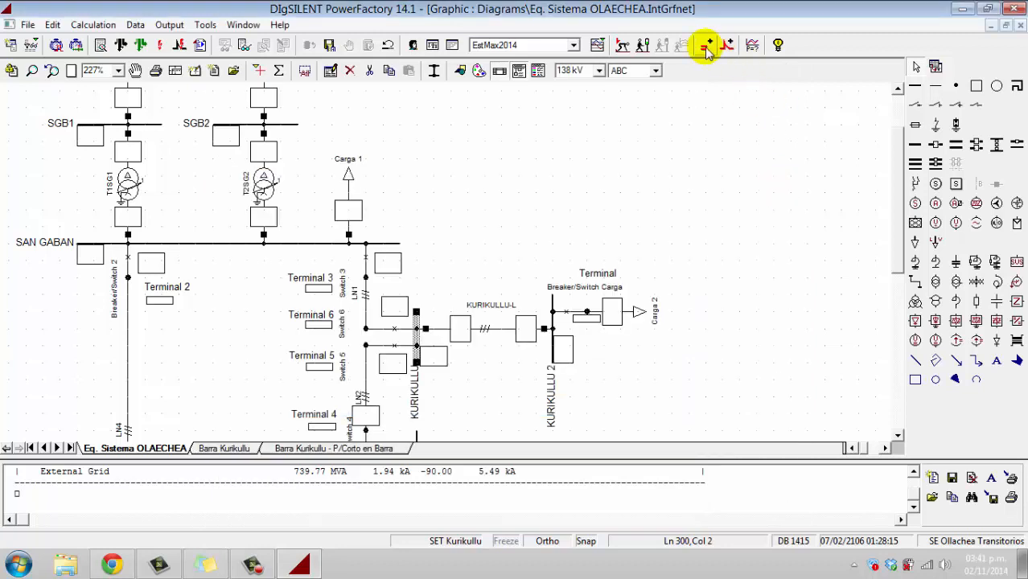
Look over the simulation events of the EstMax2014 study case and their out-of-service settings
{"action": "left_click", "coordinate": [430, 277]}
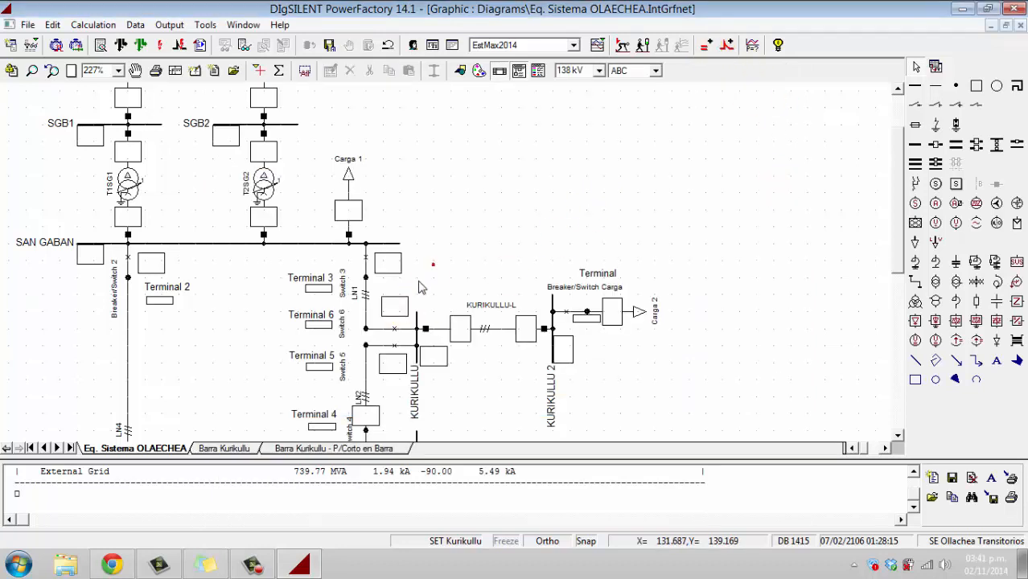
{"action": "left_click", "coordinate": [726, 45]}
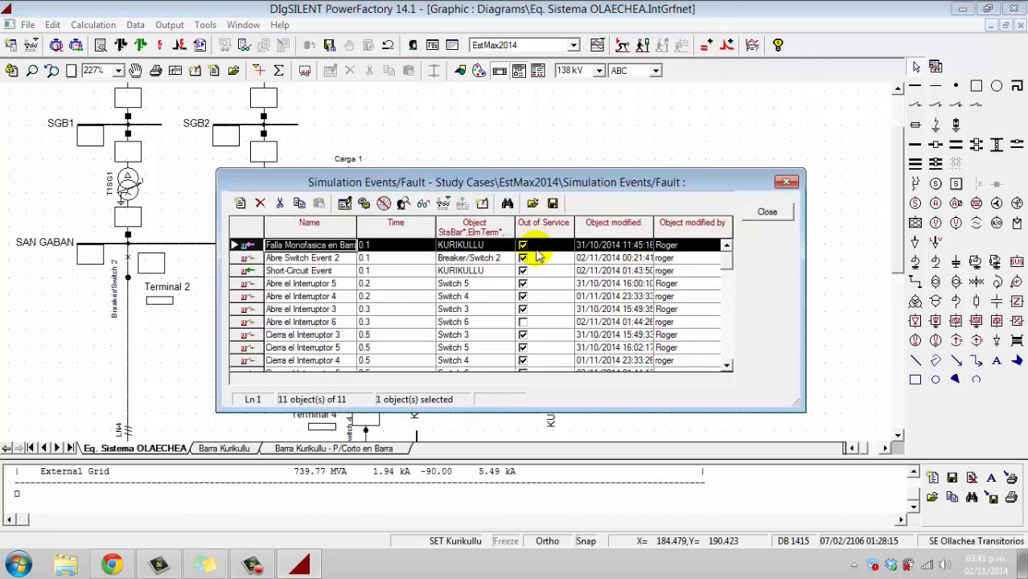
{"action": "left_click", "coordinate": [519, 321]}
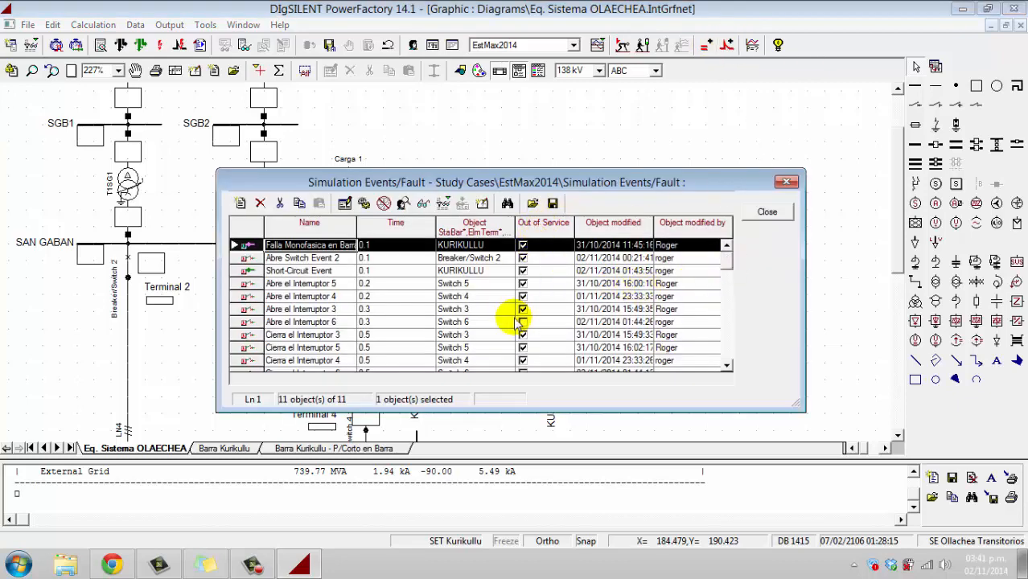
{"action": "scroll", "coordinate": [566, 315], "scroll_direction": "down", "scroll_amount": 1}
{"action": "scroll", "coordinate": [566, 315], "scroll_direction": "up", "scroll_amount": 1}
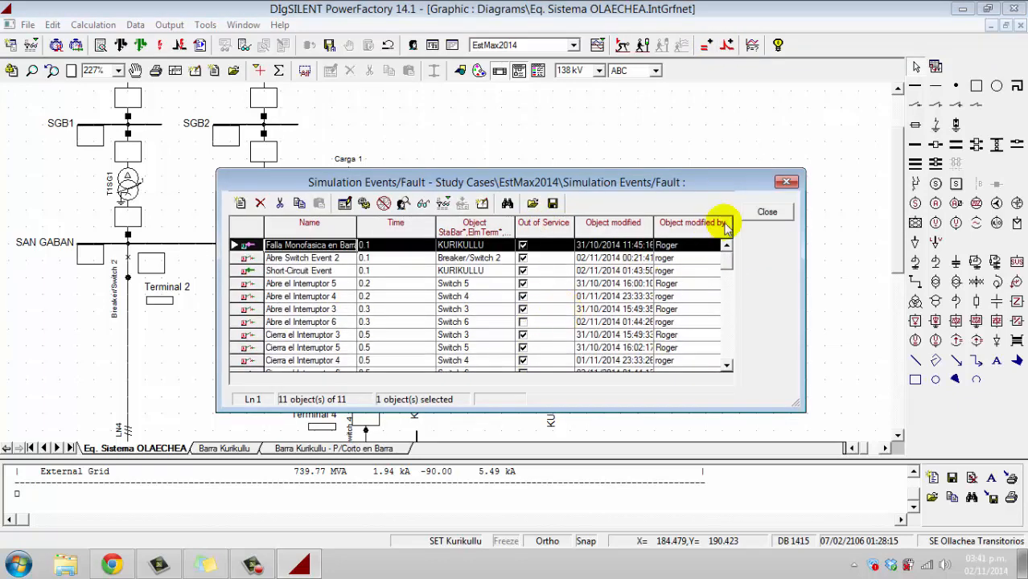
{"action": "left_click", "coordinate": [786, 182]}
{"action": "left_click", "coordinate": [444, 313]}
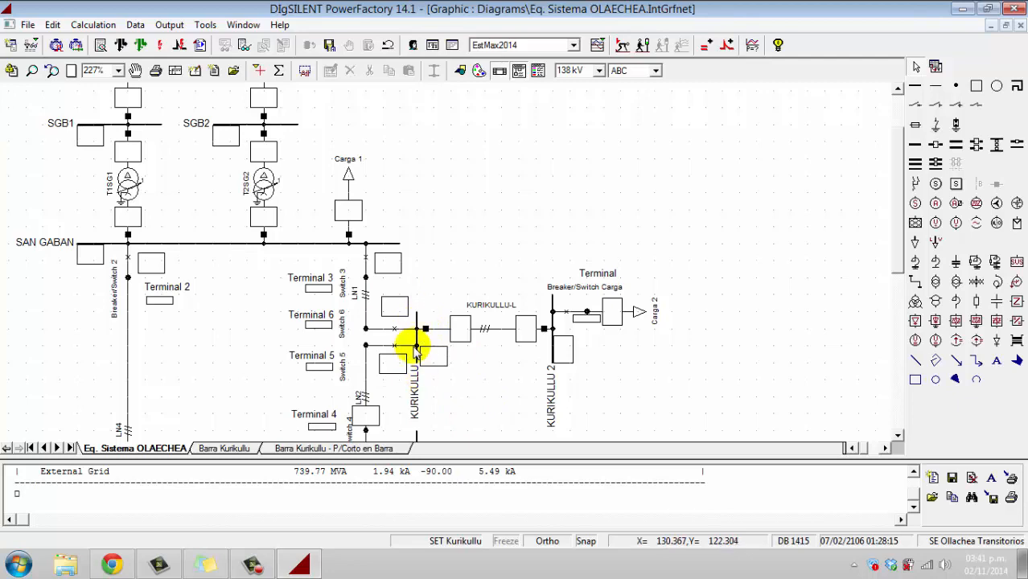
Put the Abre el Interruptor 6 event out of service and delete the existing Short-Circuit Event on KURIKULLU from the simulation events
{"action": "left_click", "coordinate": [724, 45]}
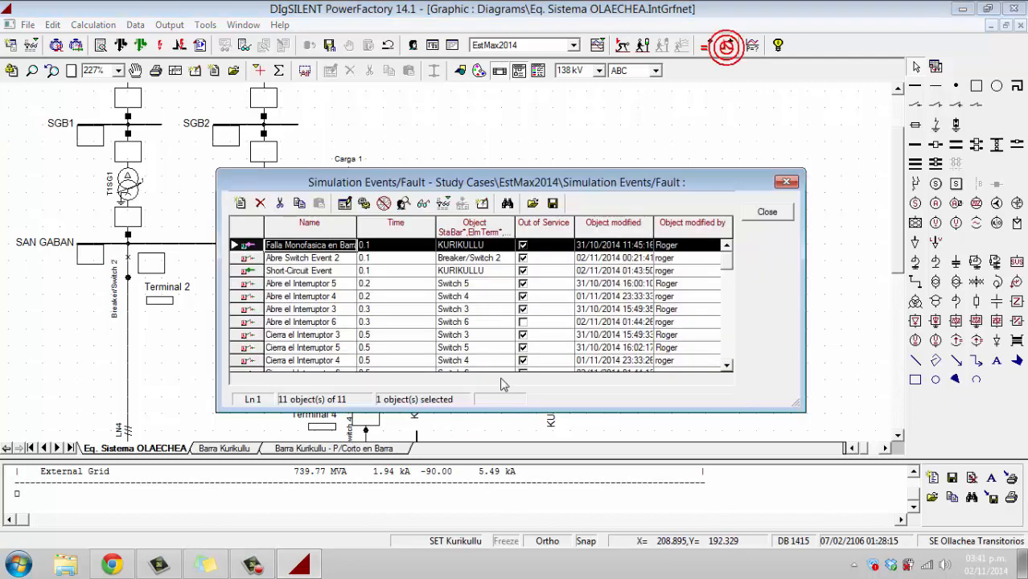
{"action": "left_click", "coordinate": [522, 323]}
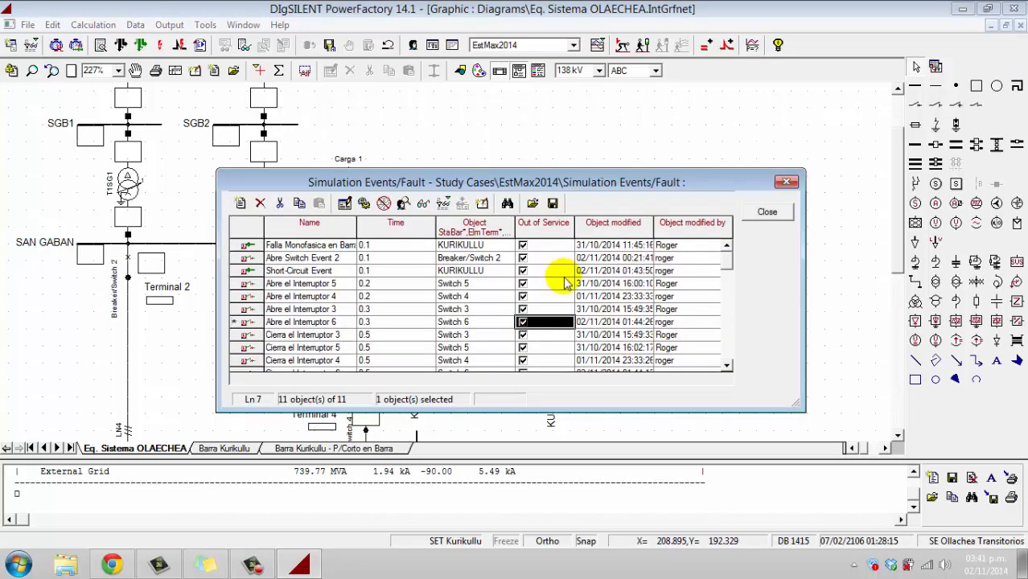
{"action": "left_click", "coordinate": [247, 259]}
{"action": "left_click", "coordinate": [474, 336]}
{"action": "left_click", "coordinate": [241, 270]}
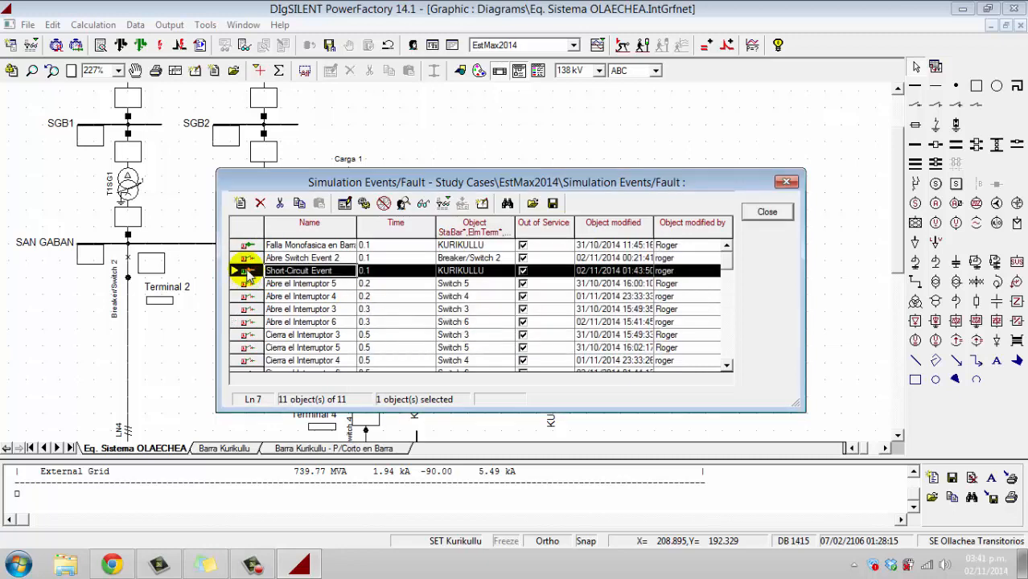
{"action": "left_click", "coordinate": [260, 202]}
{"action": "left_click", "coordinate": [577, 336]}
Create a new Short-Circuit Event (EvtShc) with an execution time of 0.1 s and the 3-Phase Short-Circuit fault type
{"action": "left_click", "coordinate": [241, 203]}
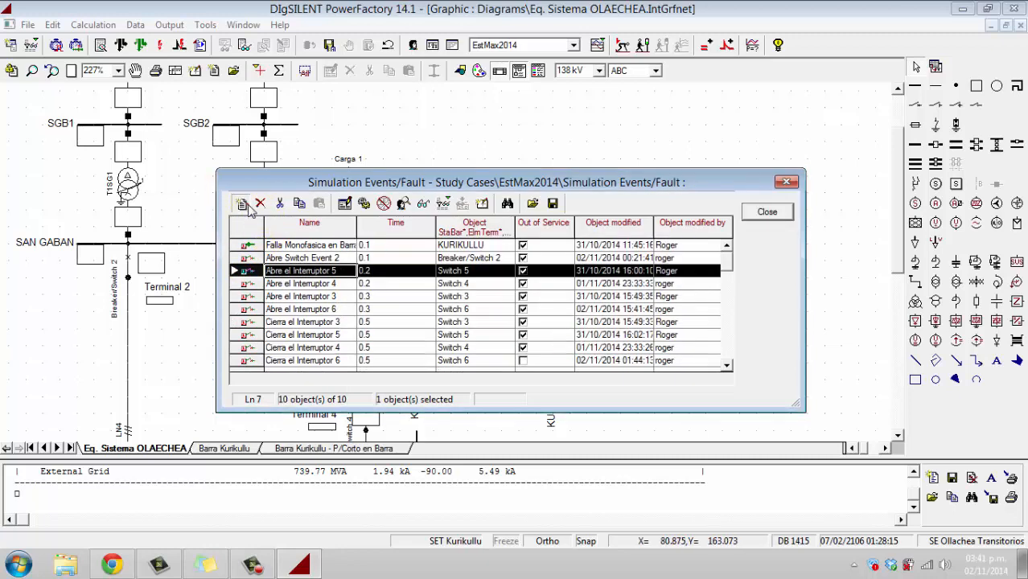
{"action": "left_click", "coordinate": [599, 394]}
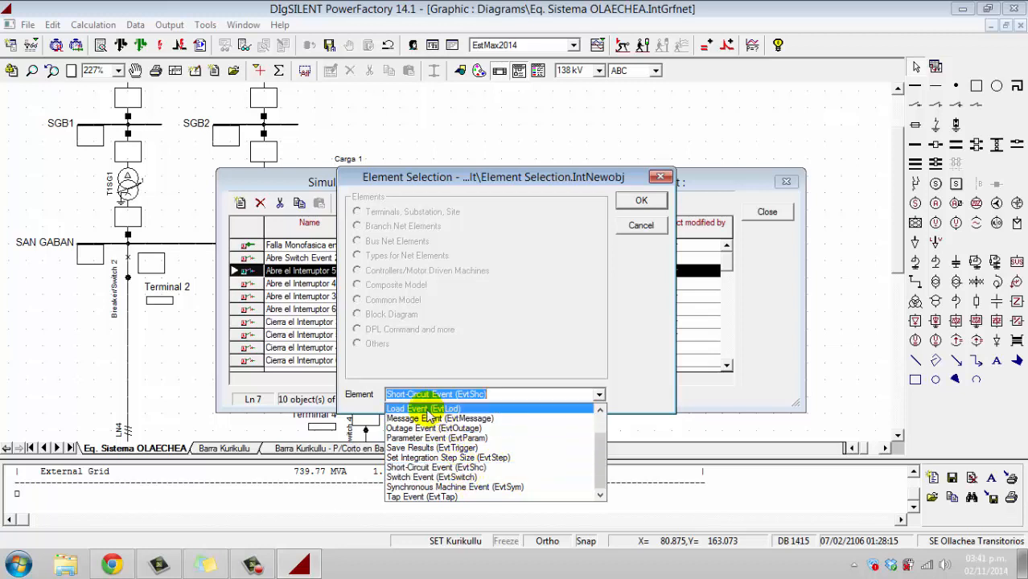
{"action": "left_click", "coordinate": [476, 473]}
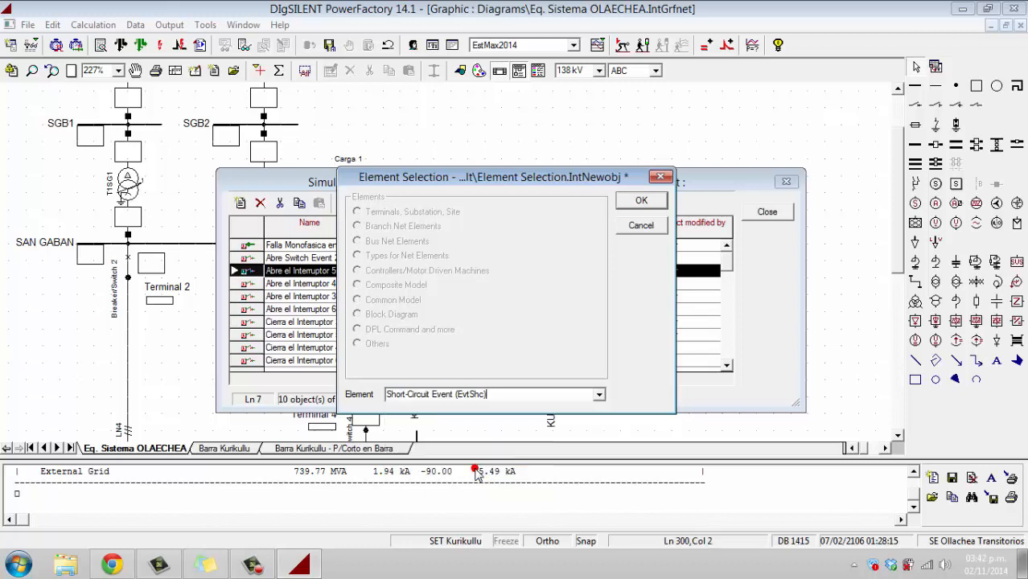
{"action": "left_click", "coordinate": [644, 205]}
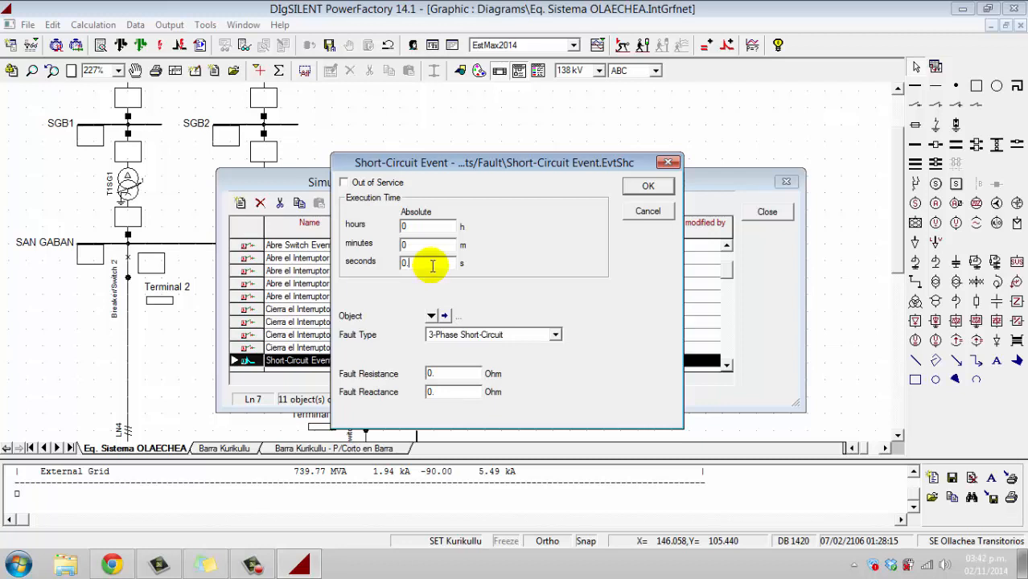
{"action": "type", "text": "1"}
{"action": "left_click_drag", "start_coordinate": [426, 264], "coordinate": [385, 272]}
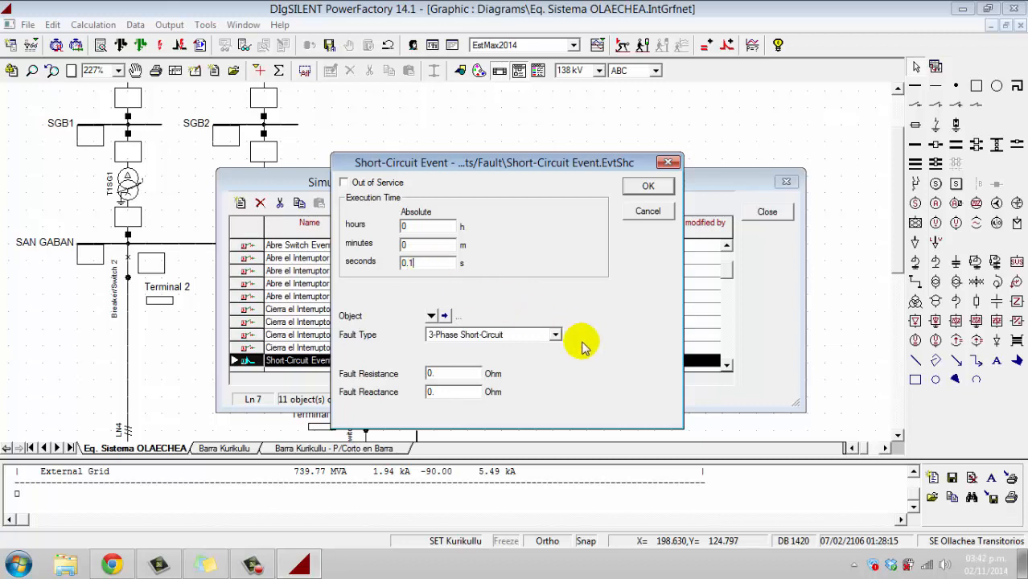
{"action": "left_click", "coordinate": [555, 335]}
{"action": "left_click", "coordinate": [555, 335]}
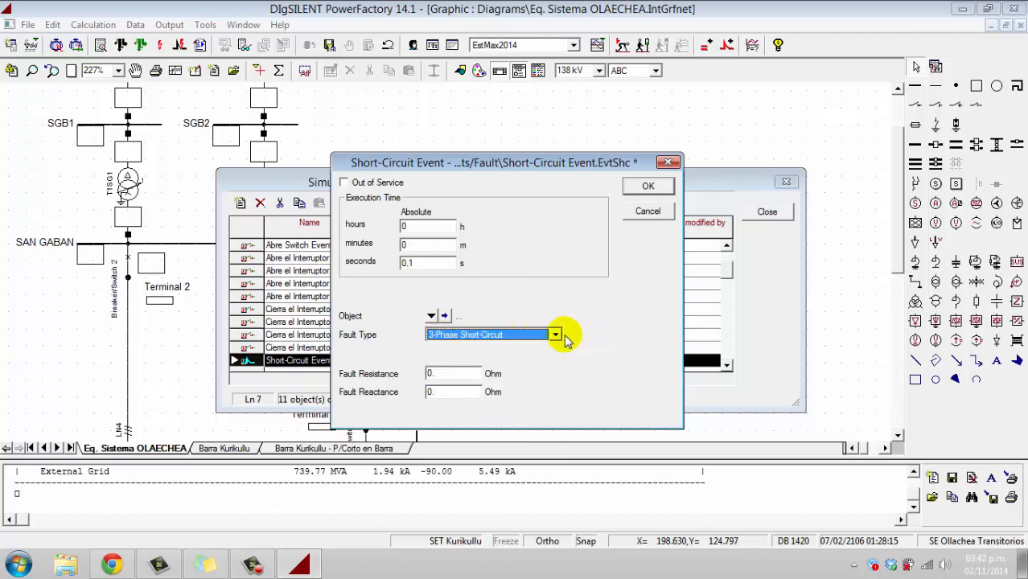
Assign the KURIKULLU busbar of SET Kurikullu as the faulted object, keep zero fault resistance and reactance, and save the short-circuit event
{"action": "left_click", "coordinate": [431, 315]}
{"action": "left_click", "coordinate": [474, 335]}
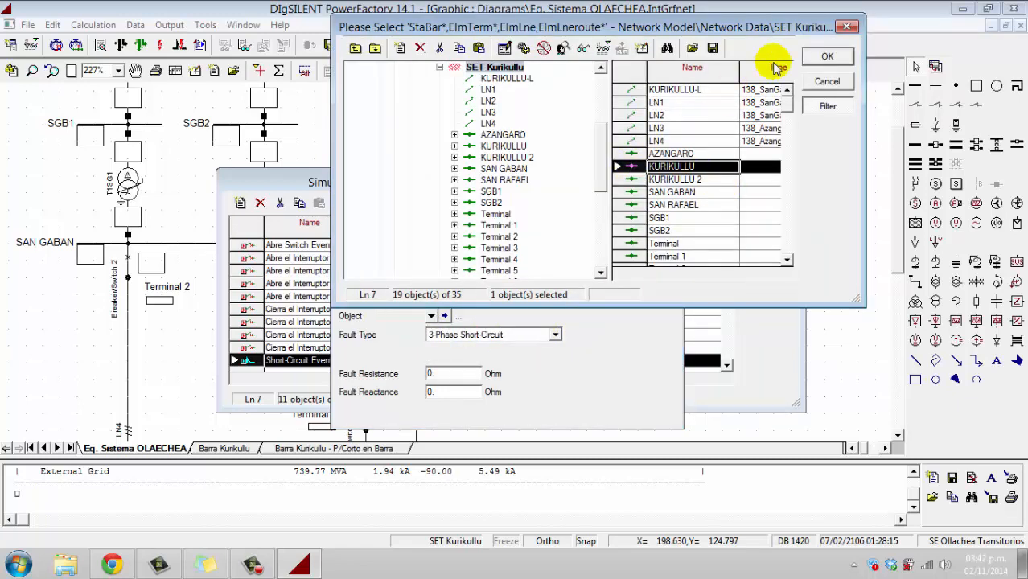
{"action": "left_click", "coordinate": [827, 56]}
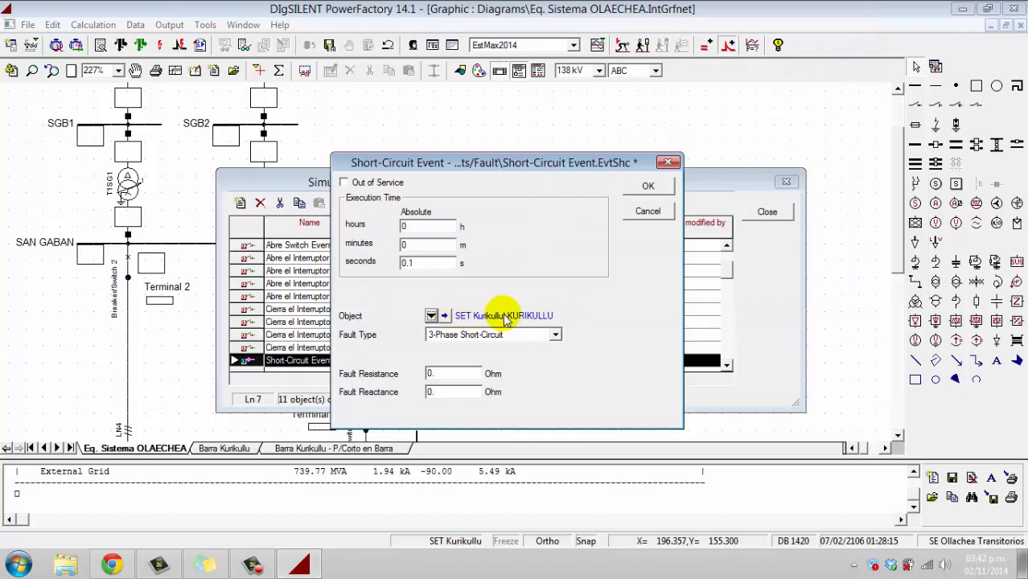
{"action": "left_click", "coordinate": [472, 374]}
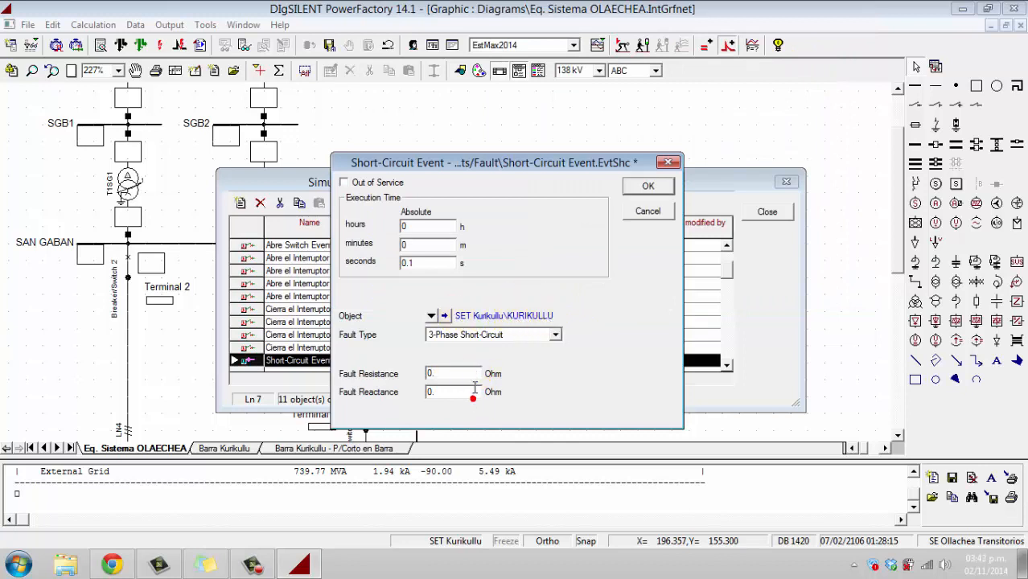
{"action": "left_click", "coordinate": [648, 186]}
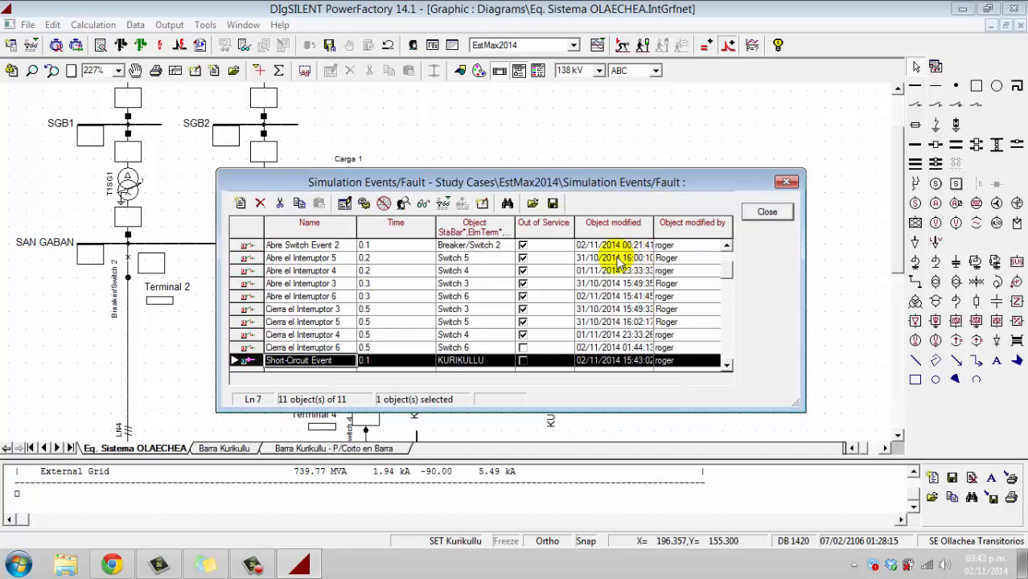
Put the Cierra el Interruptor 6 event out of service
{"action": "left_click", "coordinate": [524, 349]}
{"action": "scroll", "coordinate": [535, 344], "scroll_direction": "up", "scroll_amount": 1}
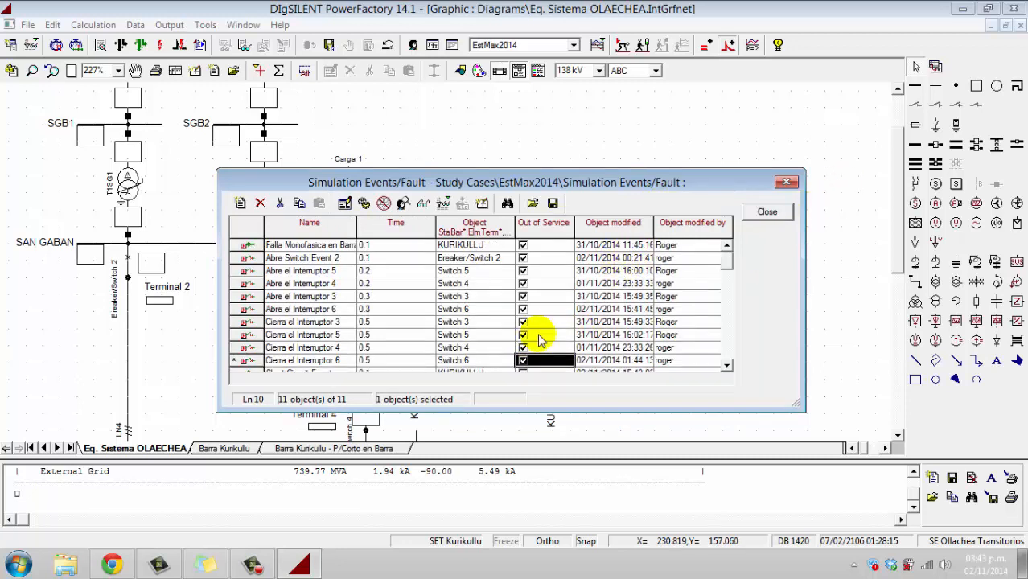
Check the out-of-service settings of all simulation events, including the new KURIKULLU short-circuit event, and close the event list
{"action": "scroll", "coordinate": [526, 319], "scroll_direction": "down", "scroll_amount": 2}
{"action": "scroll", "coordinate": [526, 320], "scroll_direction": "up", "scroll_amount": 1}
{"action": "scroll", "coordinate": [524, 320], "scroll_direction": "up", "scroll_amount": 1}
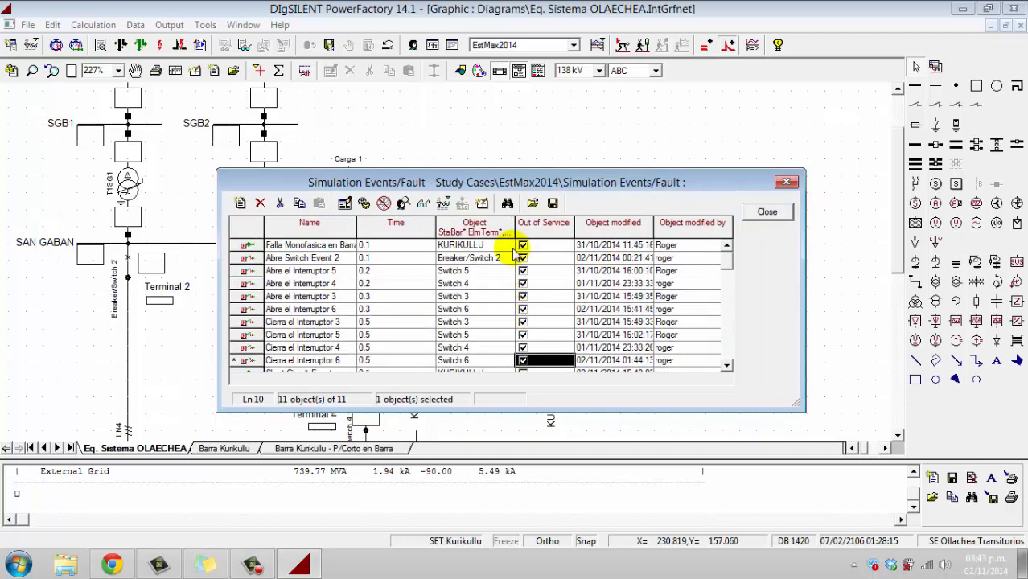
{"action": "scroll", "coordinate": [550, 240], "scroll_direction": "down", "scroll_amount": 1}
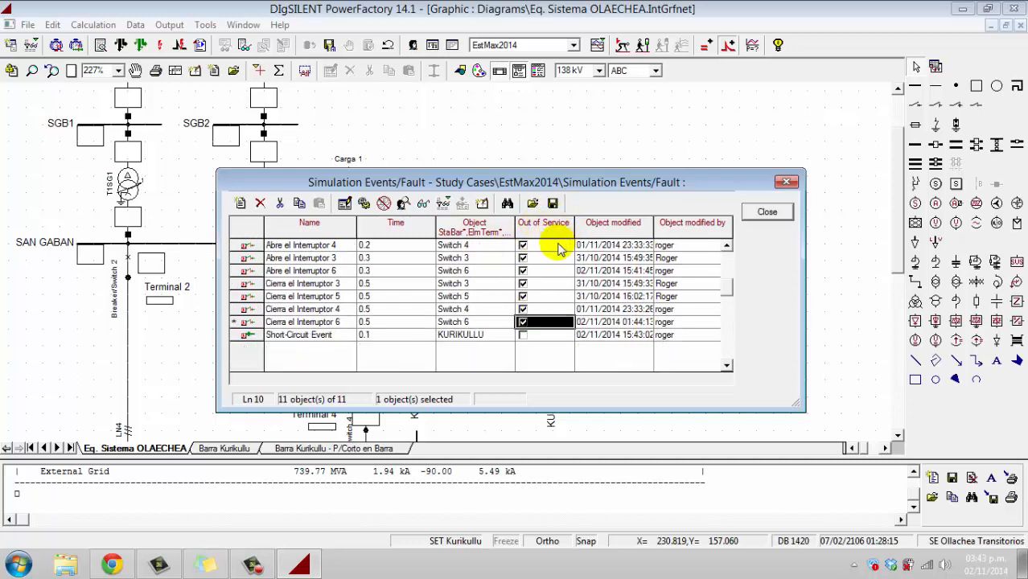
{"action": "scroll", "coordinate": [554, 266], "scroll_direction": "up", "scroll_amount": 1}
{"action": "scroll", "coordinate": [554, 269], "scroll_direction": "down", "scroll_amount": 2}
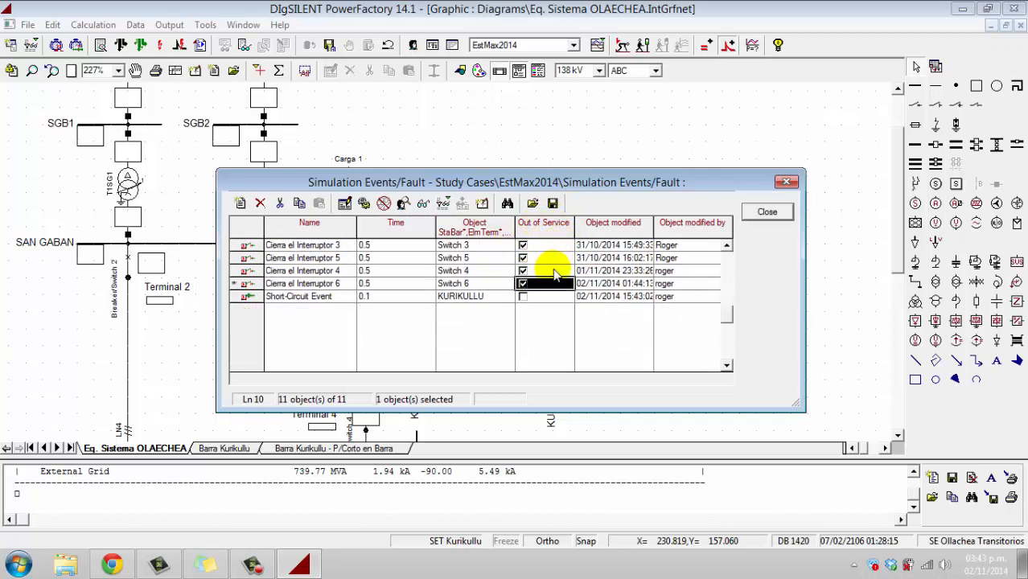
{"action": "left_click", "coordinate": [305, 297]}
{"action": "left_click", "coordinate": [452, 331]}
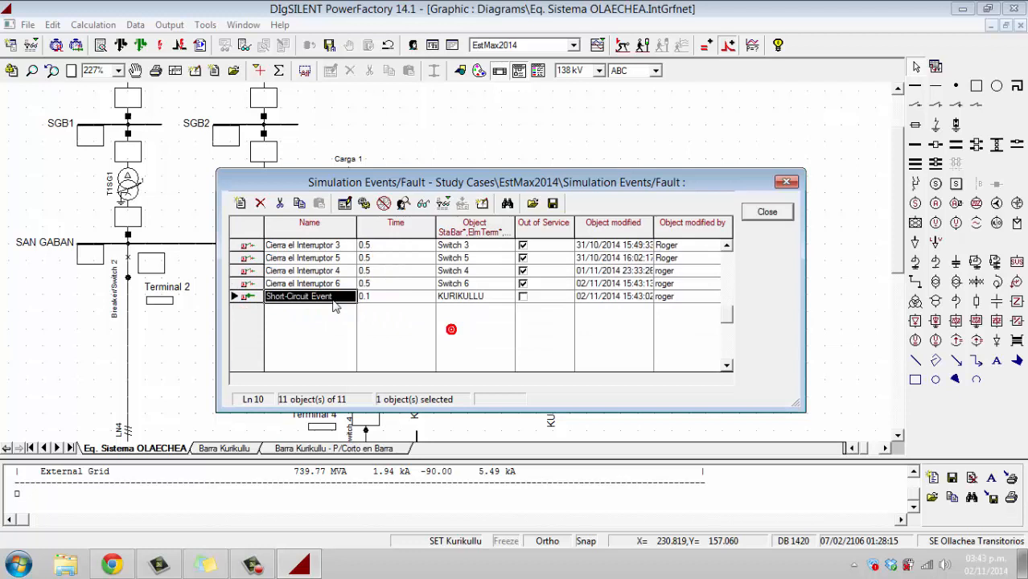
{"action": "left_click", "coordinate": [523, 296]}
{"action": "scroll", "coordinate": [523, 306], "scroll_direction": "up", "scroll_amount": 2}
{"action": "scroll", "coordinate": [523, 310], "scroll_direction": "down", "scroll_amount": 1}
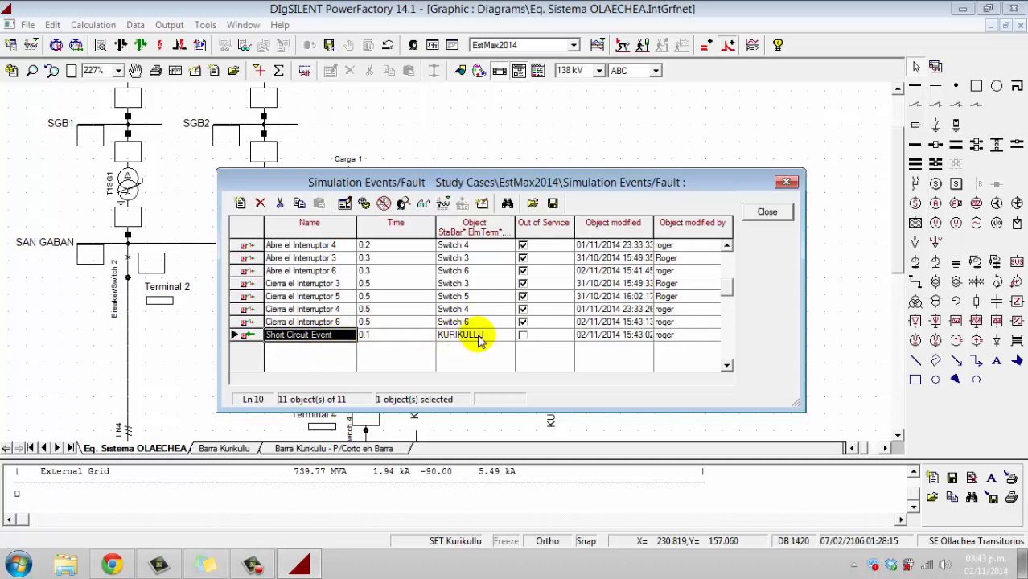
{"action": "left_click", "coordinate": [768, 213]}
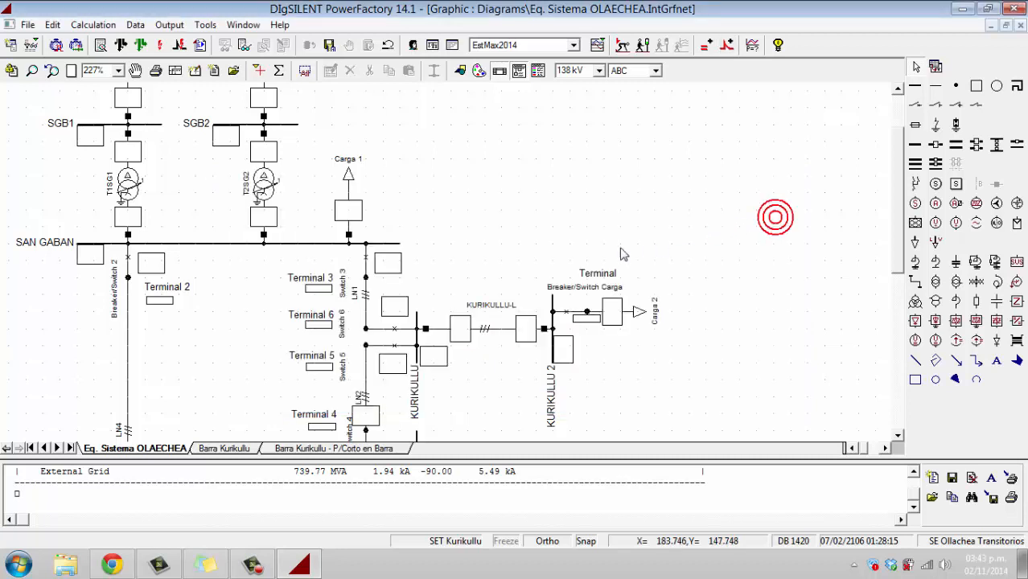
Calculate the initial conditions with the Instantaneous Values (Electromagnetic Transients) method and the Simulation Events/Fault set
{"action": "scroll", "coordinate": [588, 255], "scroll_direction": "down", "scroll_amount": 3}
{"action": "scroll", "coordinate": [587, 256], "scroll_direction": "up", "scroll_amount": 3}
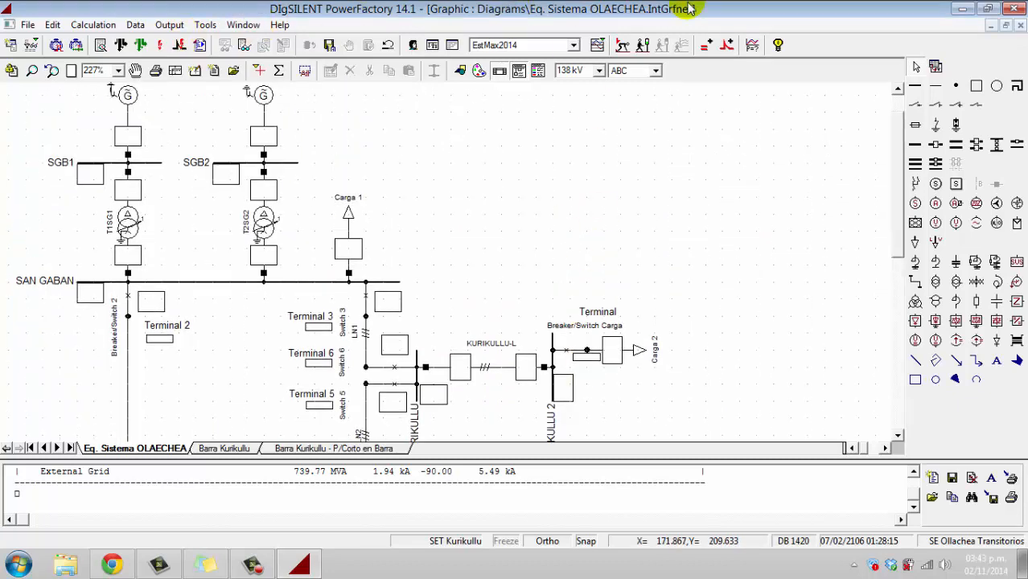
{"action": "left_click", "coordinate": [624, 47]}
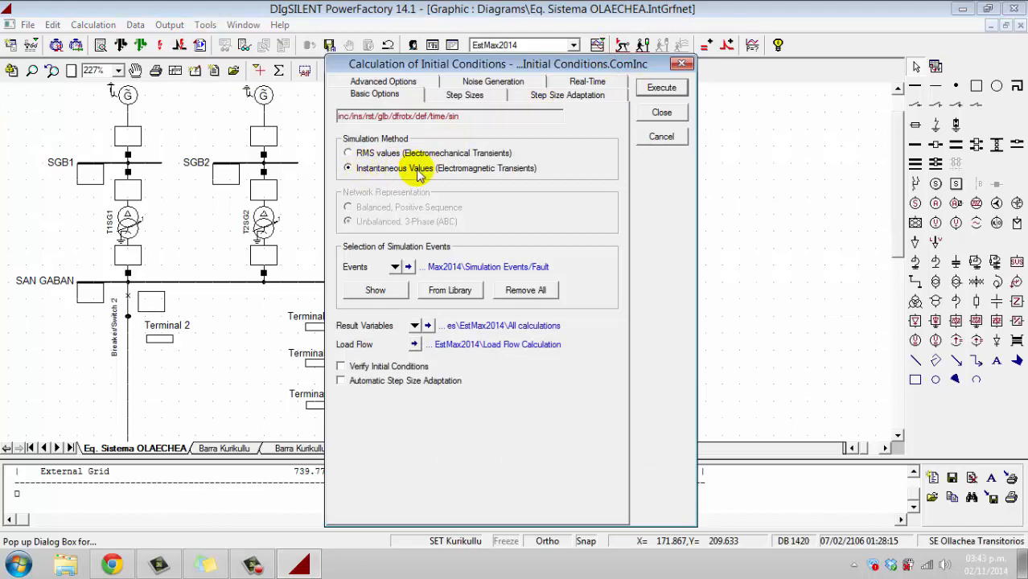
{"action": "left_click", "coordinate": [661, 87]}
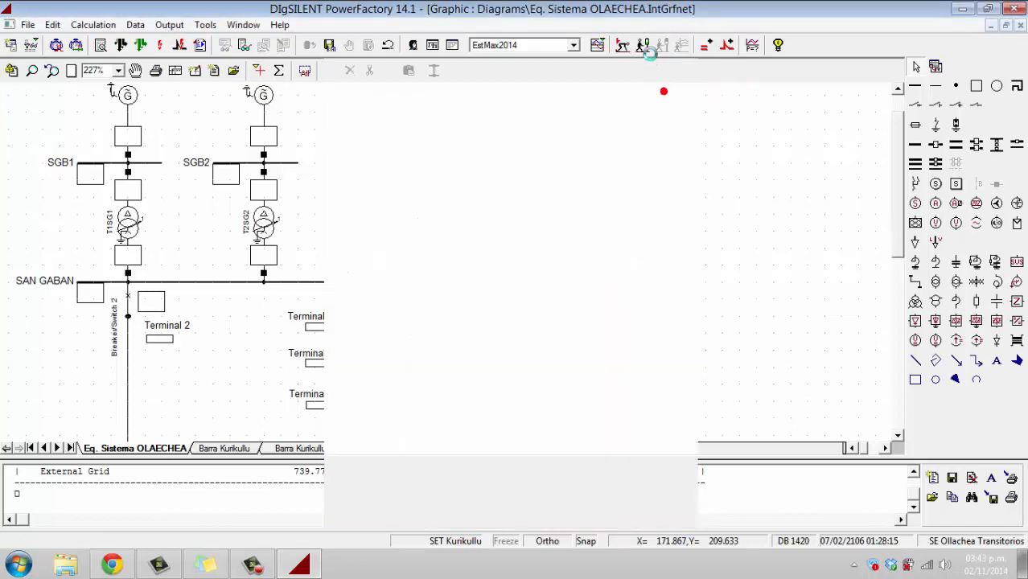
Run the simulation with an absolute stop time of 1 s and view the results around KURIKULLU on the single-line diagram
{"action": "left_click", "coordinate": [643, 45]}
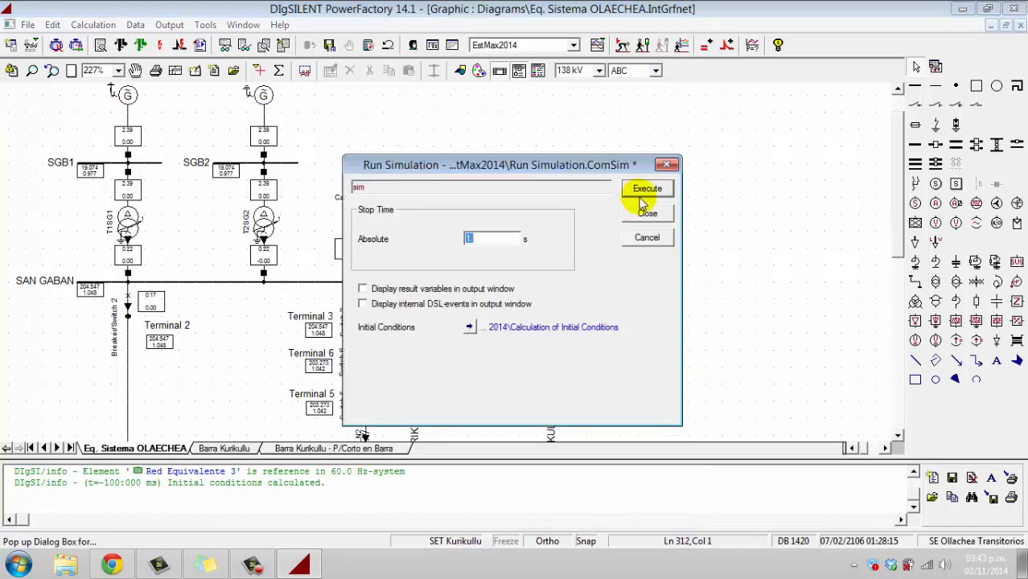
{"action": "left_click", "coordinate": [484, 242]}
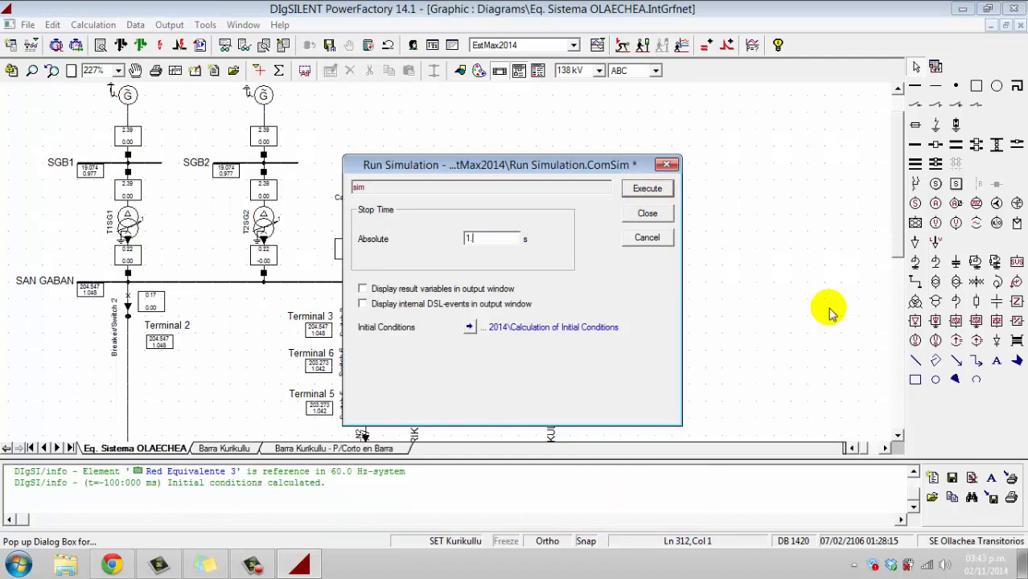
{"action": "left_click", "coordinate": [646, 192]}
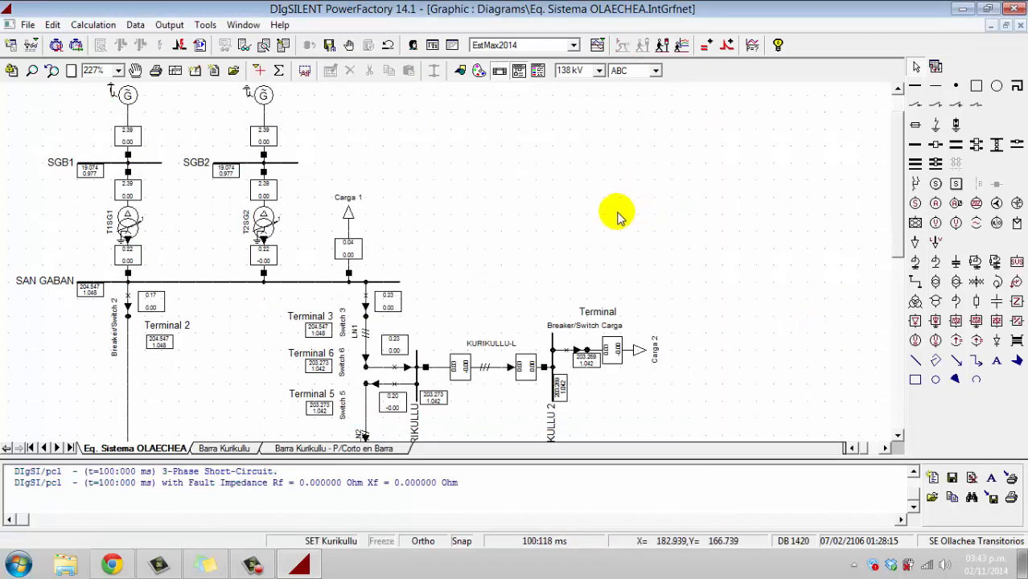
{"action": "scroll", "coordinate": [475, 328], "scroll_direction": "down", "scroll_amount": 2}
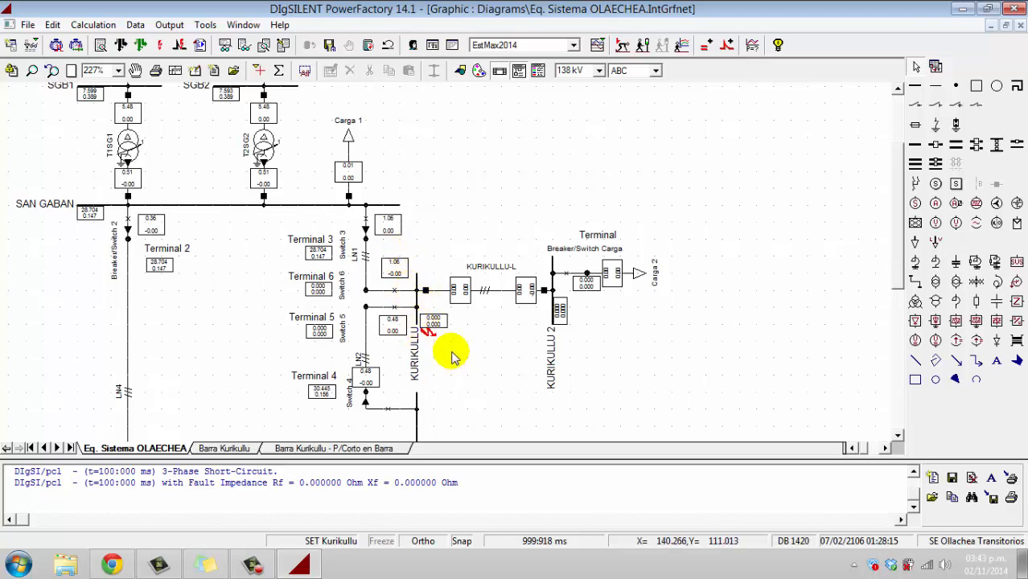
Create a new Virtual Instrument Panel page named Corto en Barra de Kurikullu on the graphics board
{"action": "right_click", "coordinate": [151, 448]}
{"action": "mouse_move", "coordinate": [201, 462]}
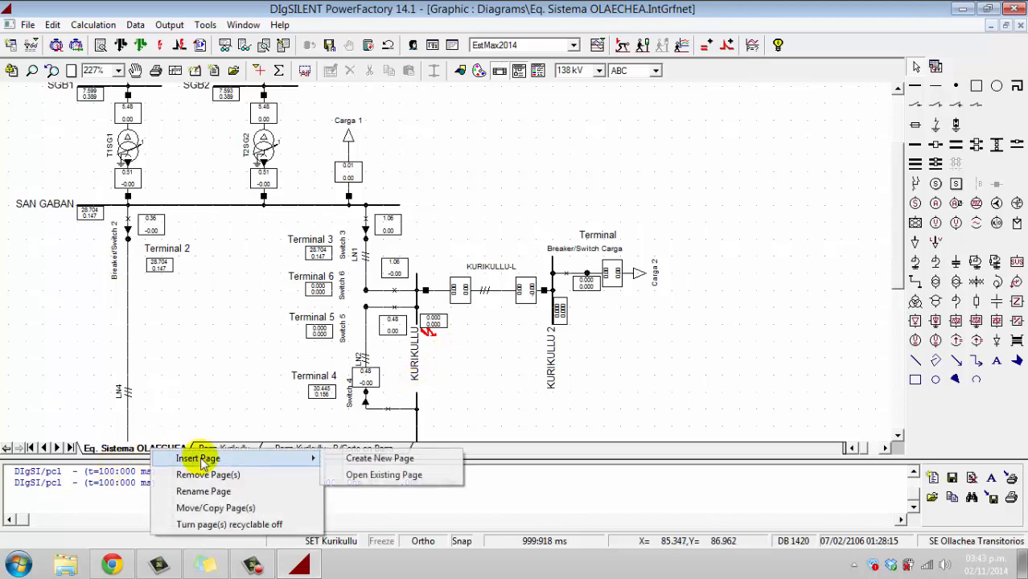
{"action": "left_click", "coordinate": [383, 458]}
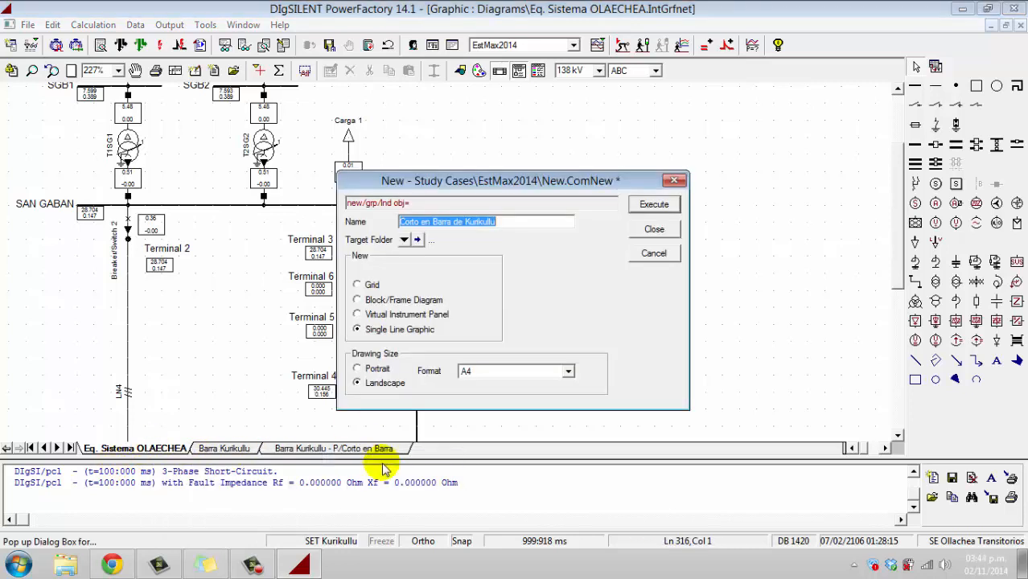
{"action": "left_click", "coordinate": [399, 315]}
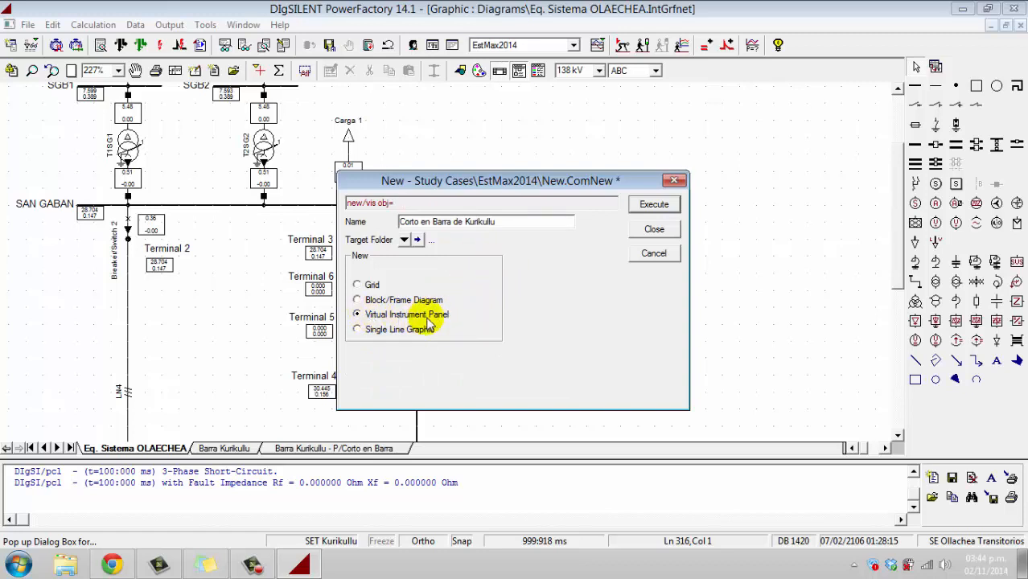
{"action": "left_click", "coordinate": [654, 205]}
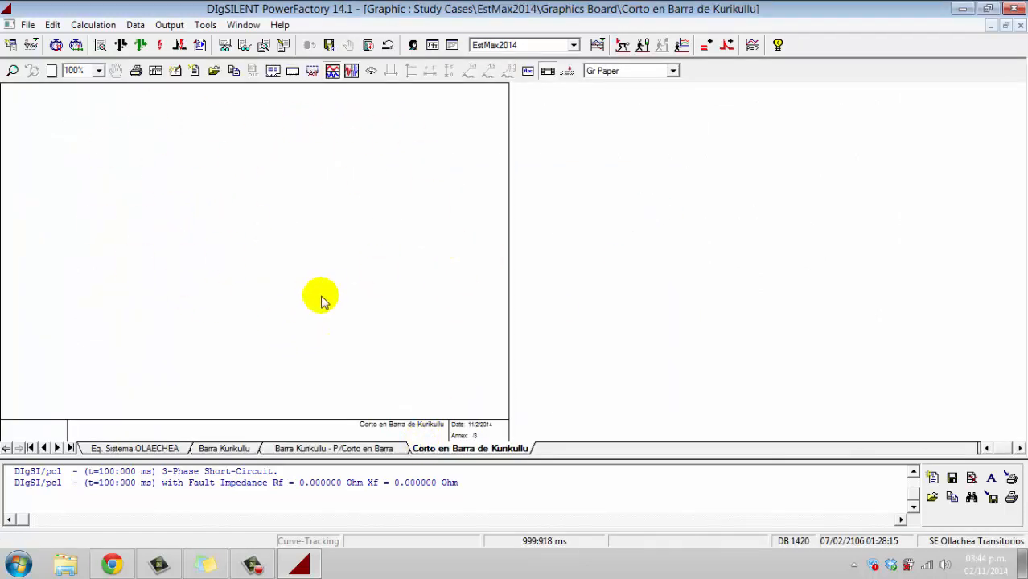
Append two Subplot (VisPlot) instruments to the Corto en Barra de Kurikullu page
{"action": "left_click", "coordinate": [369, 71]}
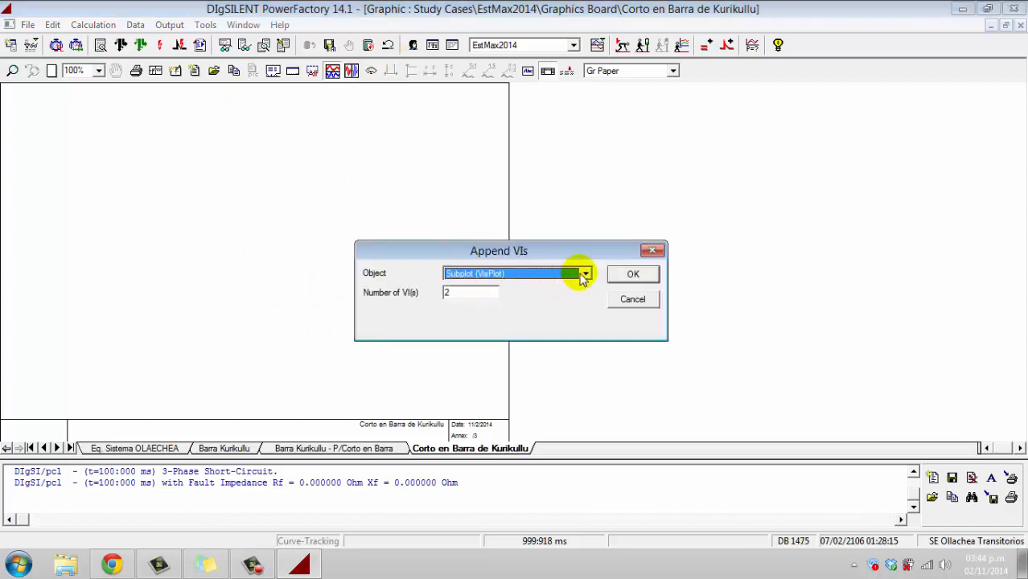
{"action": "left_click", "coordinate": [585, 275]}
{"action": "left_click_drag", "start_coordinate": [585, 307], "coordinate": [588, 302]}
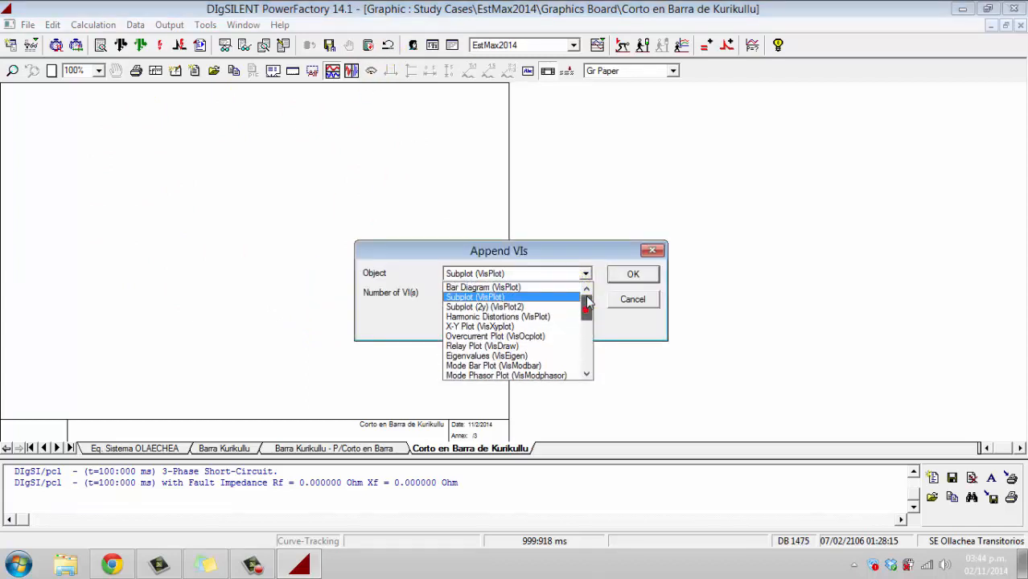
{"action": "left_click", "coordinate": [517, 297]}
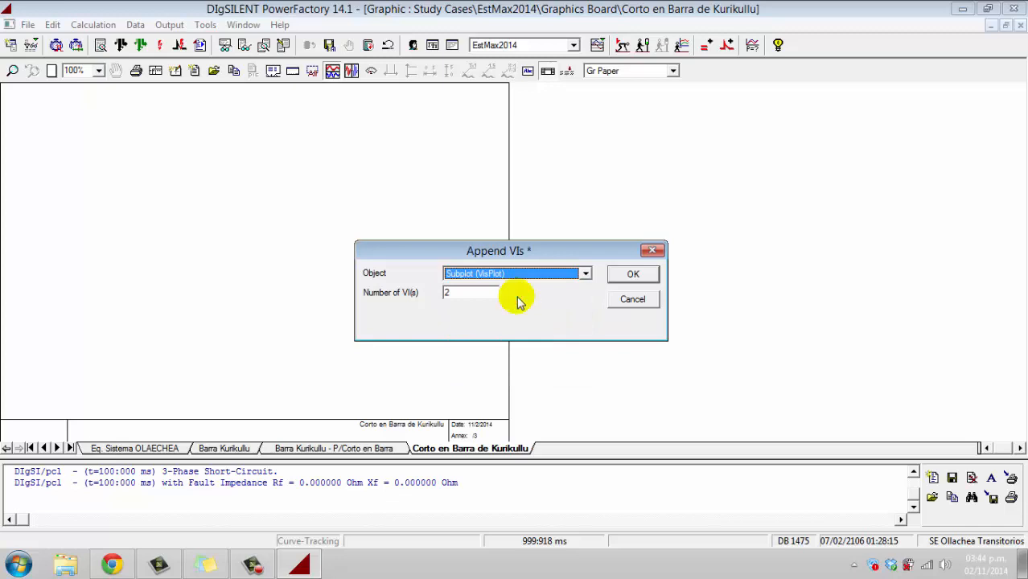
{"action": "left_click", "coordinate": [584, 274]}
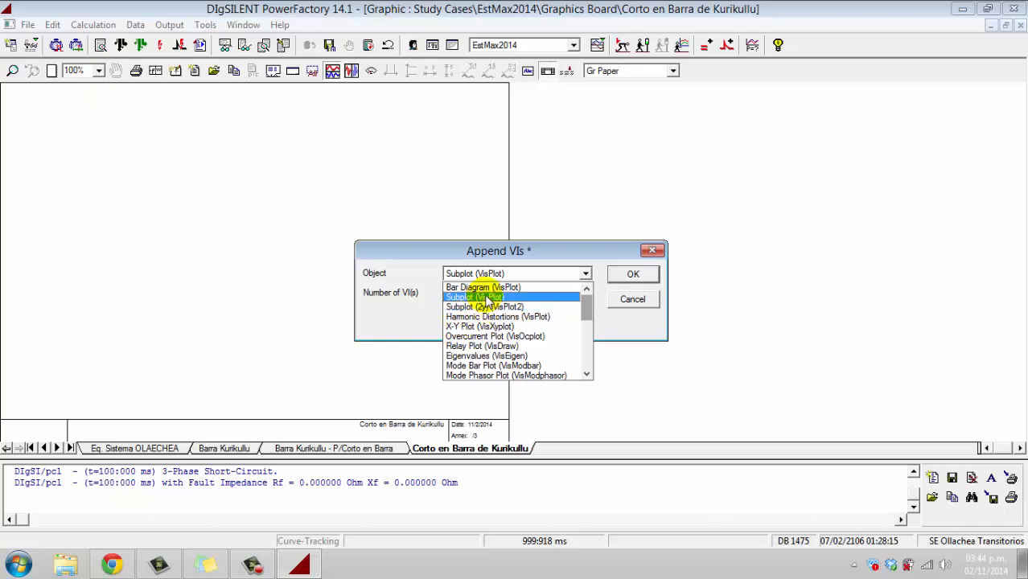
{"action": "left_click", "coordinate": [489, 297]}
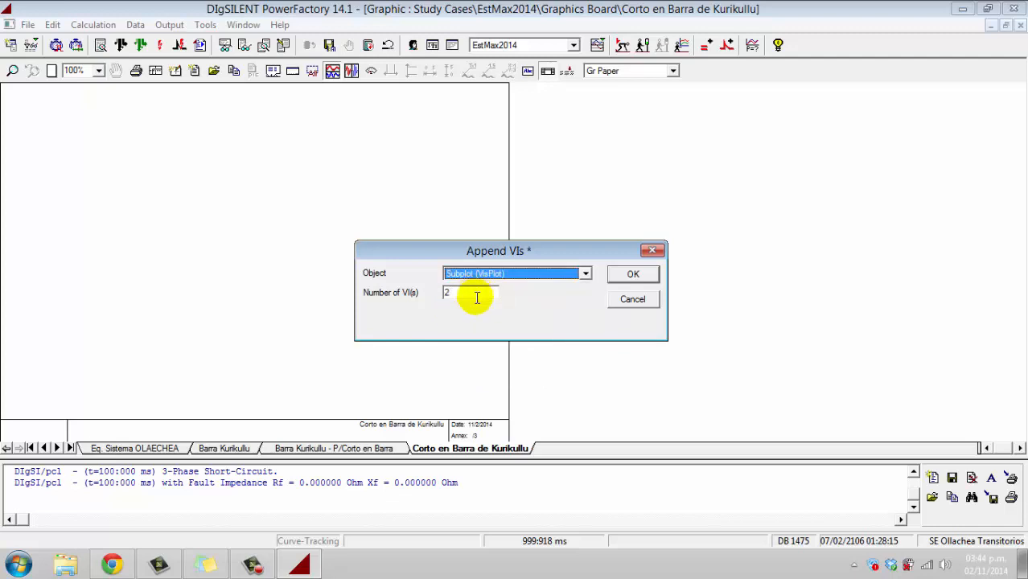
{"action": "double_click", "coordinate": [475, 296]}
{"action": "type", "text": "2"}
{"action": "left_click", "coordinate": [637, 273]}
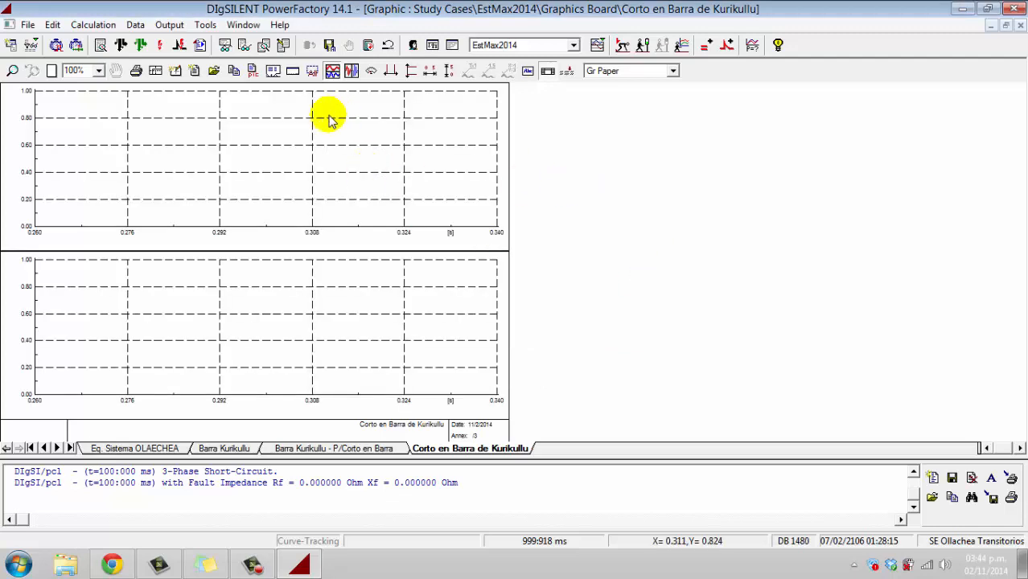
Open the upper subplot's settings and insert two more rows in its curve table, for three curves
{"action": "double_click", "coordinate": [326, 242]}
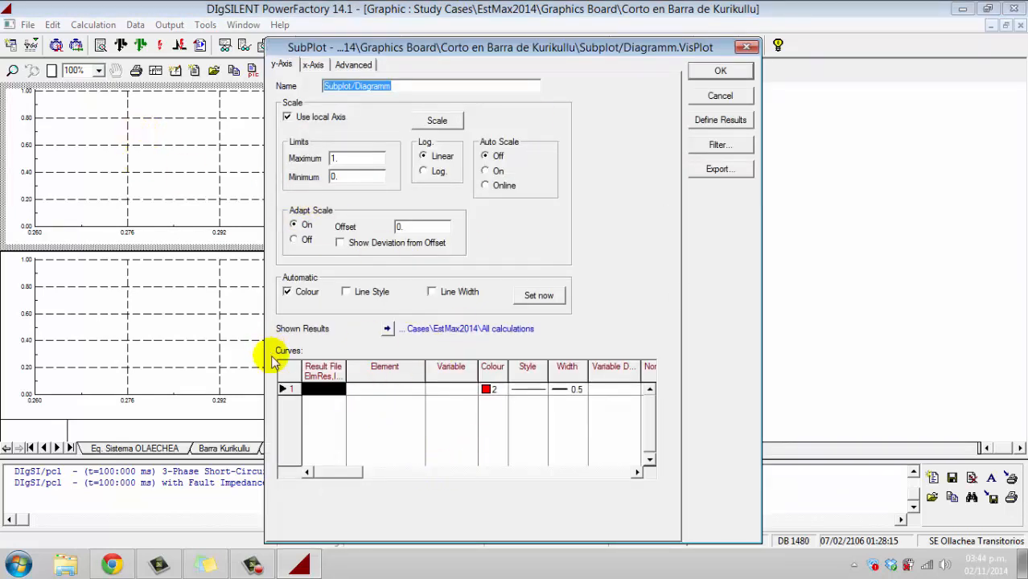
{"action": "right_click", "coordinate": [385, 436]}
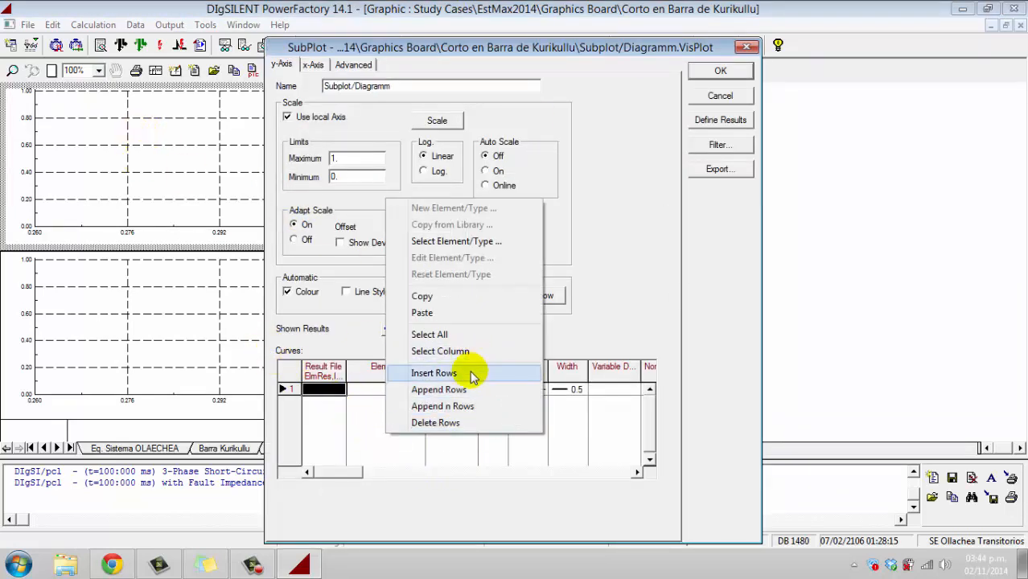
{"action": "left_click", "coordinate": [469, 371]}
{"action": "right_click", "coordinate": [402, 445]}
{"action": "left_click", "coordinate": [439, 376]}
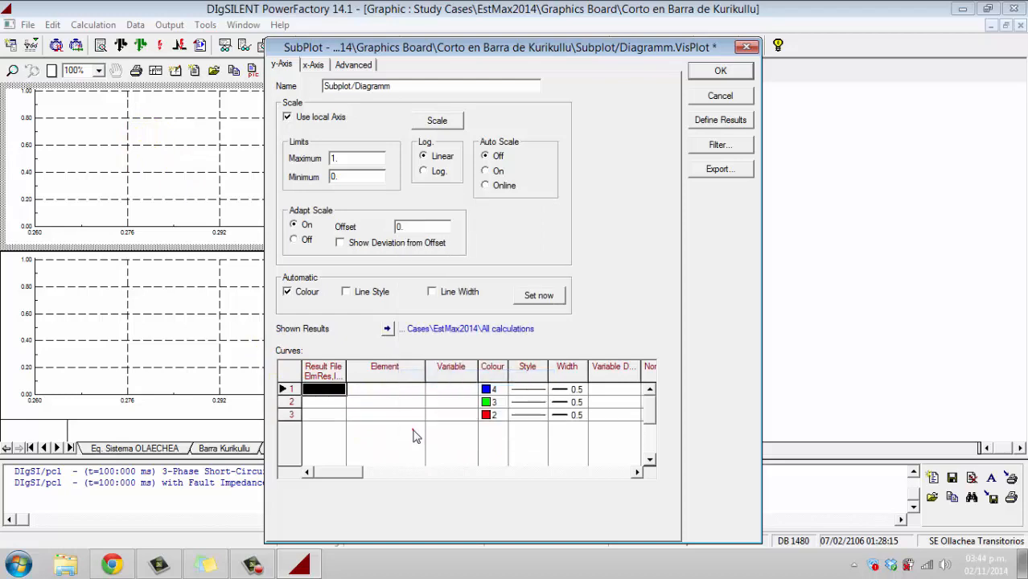
Assign the All calculations result file to all three curves of the upper subplot
{"action": "double_click", "coordinate": [315, 390]}
{"action": "left_click", "coordinate": [544, 232]}
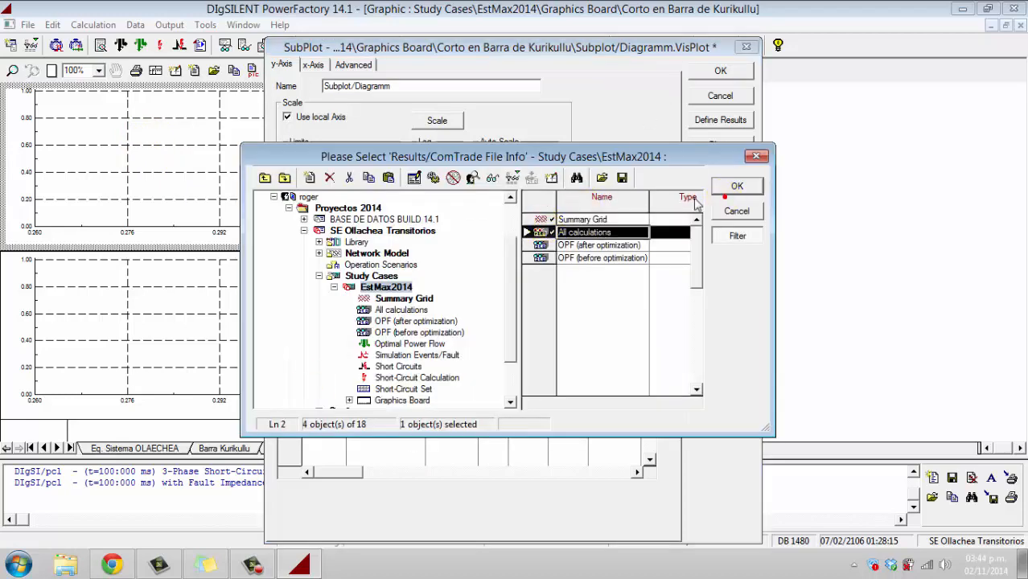
{"action": "left_click", "coordinate": [725, 186]}
{"action": "double_click", "coordinate": [322, 389]}
{"action": "left_click", "coordinate": [525, 245]}
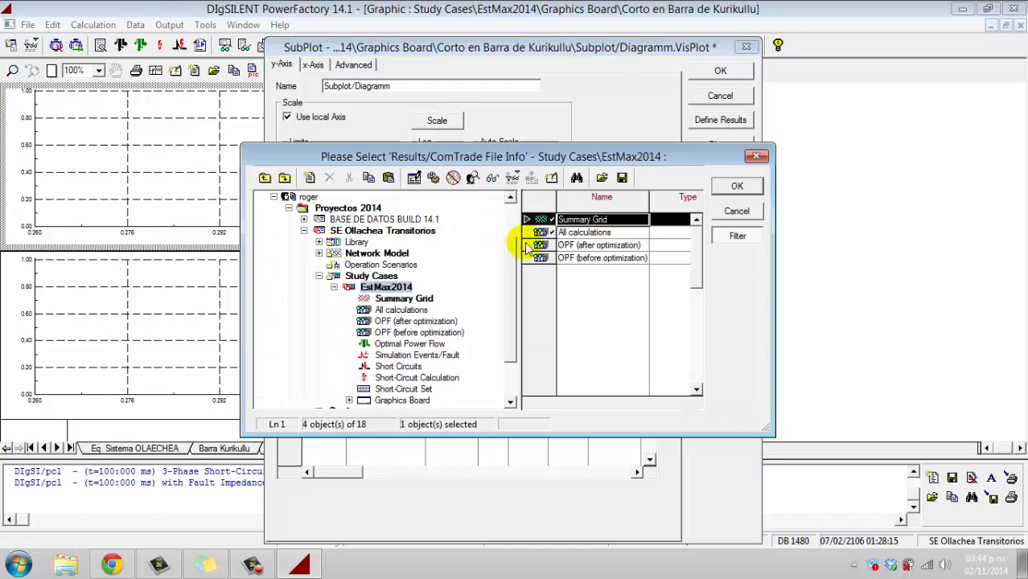
{"action": "left_click", "coordinate": [744, 190]}
{"action": "double_click", "coordinate": [330, 407]}
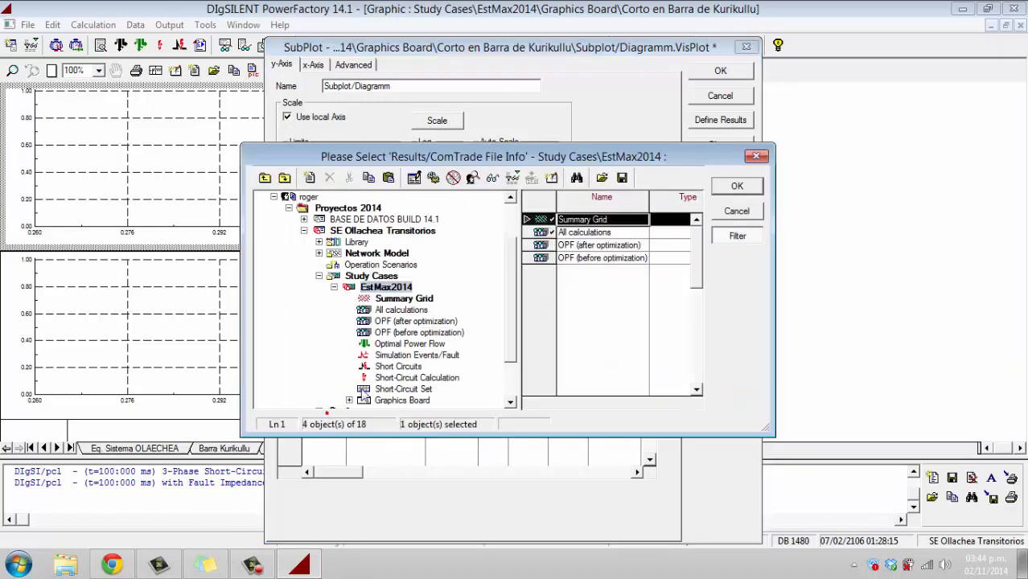
{"action": "left_click", "coordinate": [555, 234]}
{"action": "left_click", "coordinate": [737, 186]}
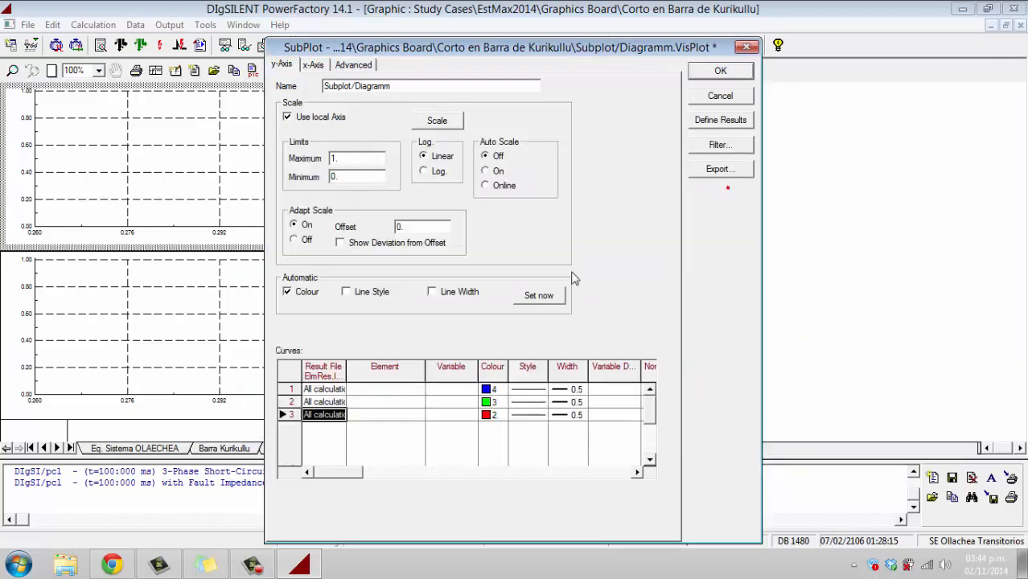
Set the KURIKULLU busbar as the element of all three curves in the upper subplot
{"action": "double_click", "coordinate": [410, 392]}
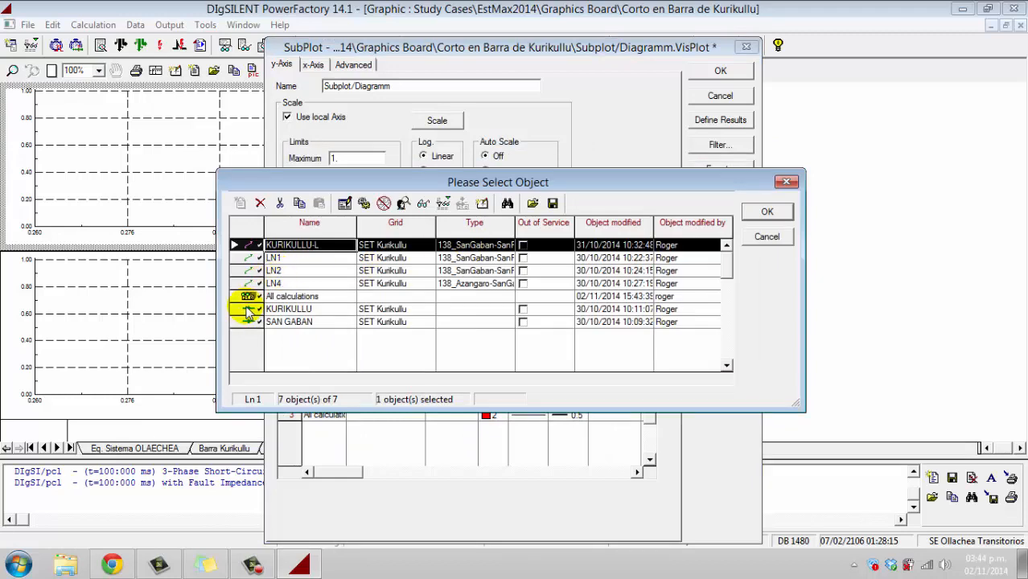
{"action": "left_click", "coordinate": [250, 311]}
{"action": "left_click", "coordinate": [765, 213]}
{"action": "left_click", "coordinate": [387, 402]}
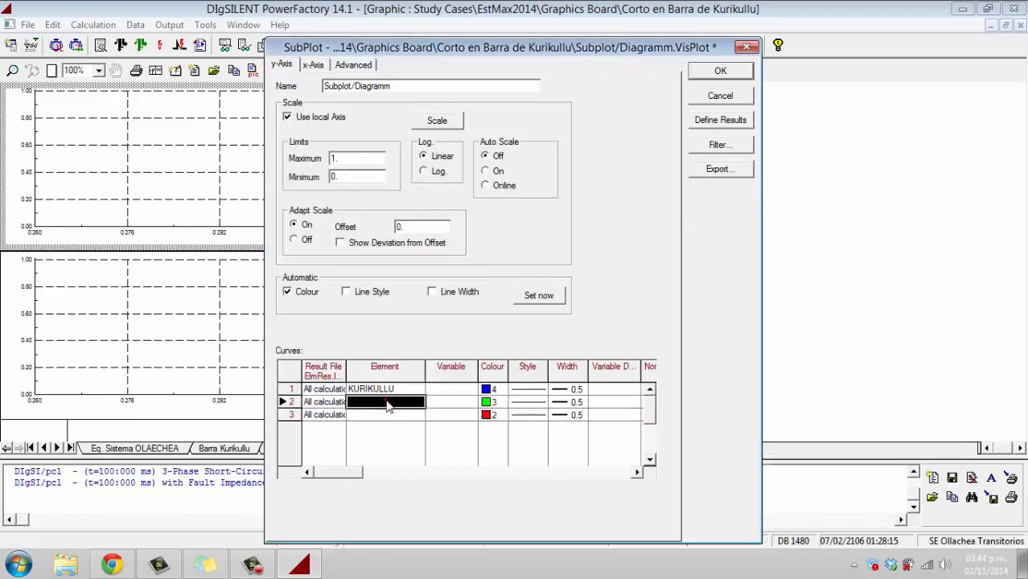
{"action": "double_click", "coordinate": [387, 406]}
{"action": "left_click", "coordinate": [246, 310]}
{"action": "left_click", "coordinate": [763, 213]}
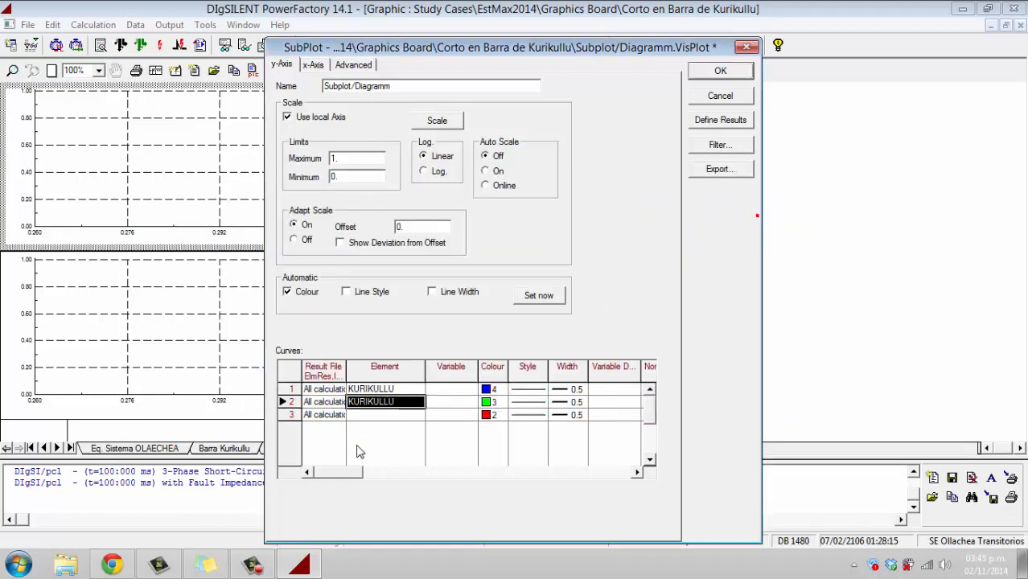
{"action": "double_click", "coordinate": [381, 415]}
{"action": "left_click", "coordinate": [249, 311]}
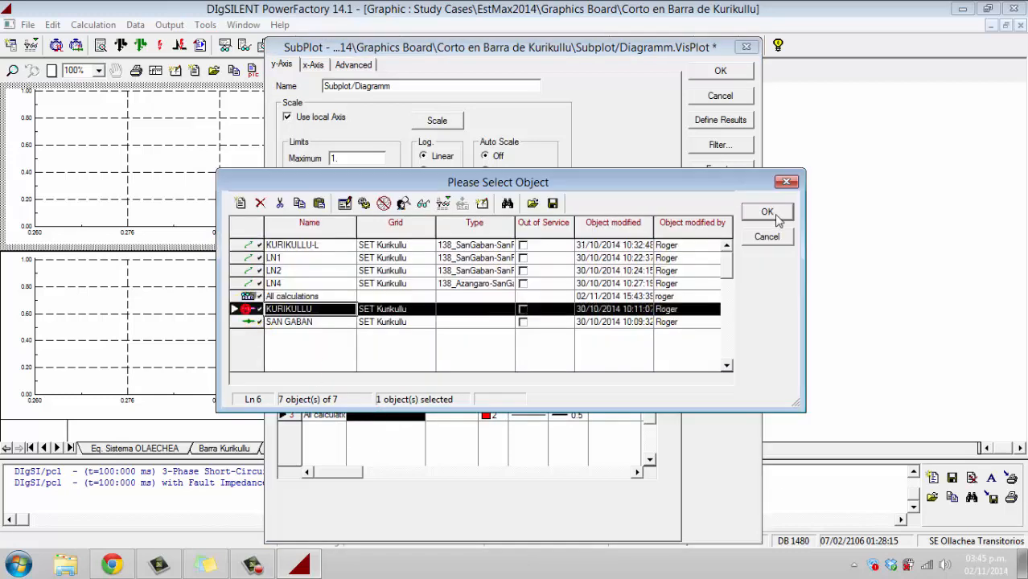
{"action": "left_click", "coordinate": [766, 211]}
Assign line-to-line voltages m:Ul:C, m:Ul:B and m:Ul:A to curves 1, 2 and 3, and apply the upper subplot's settings
{"action": "double_click", "coordinate": [458, 389]}
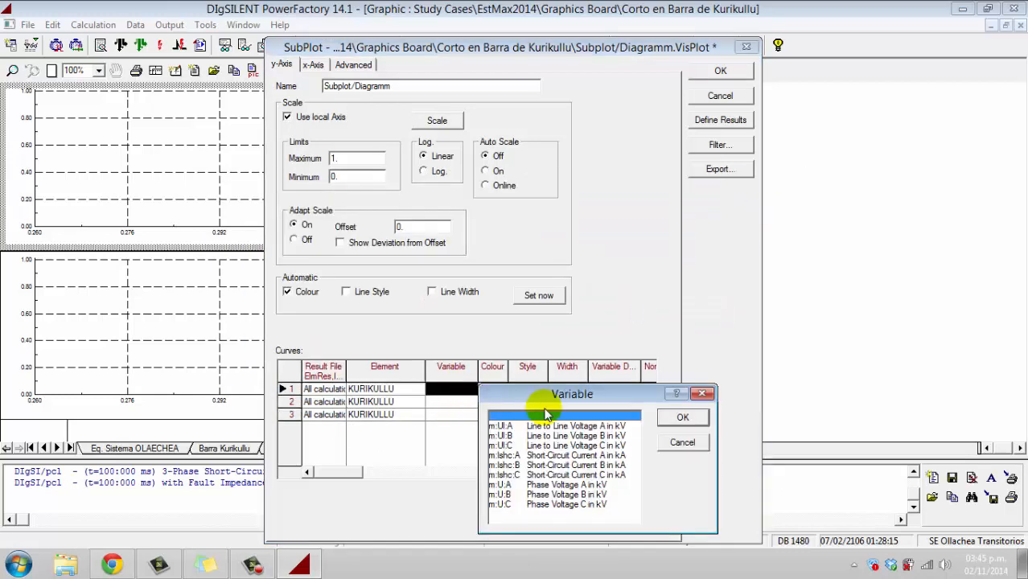
{"action": "left_click", "coordinate": [607, 446]}
{"action": "left_click", "coordinate": [683, 417]}
{"action": "left_click", "coordinate": [462, 404]}
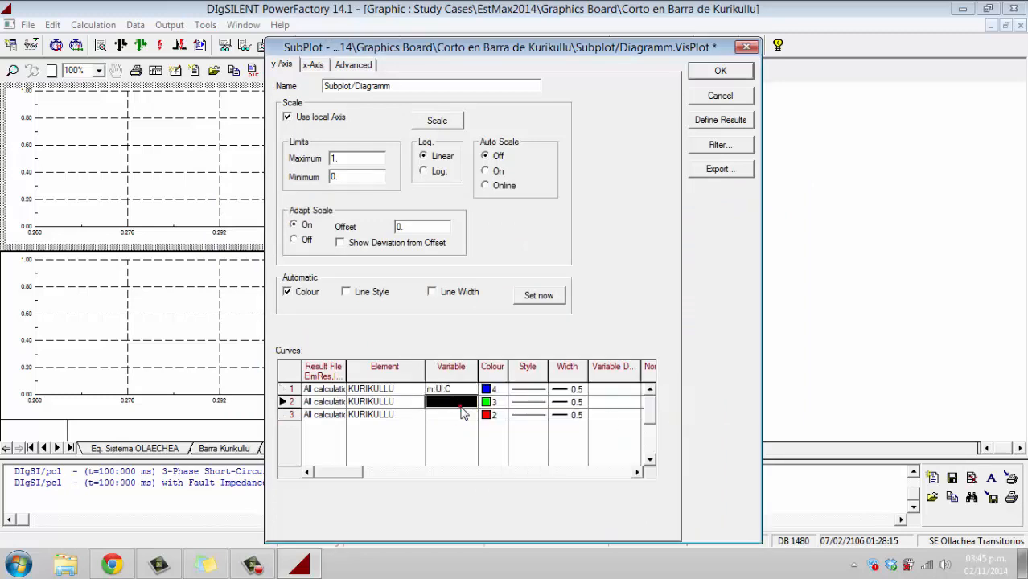
{"action": "double_click", "coordinate": [463, 408]}
{"action": "left_click", "coordinate": [602, 441]}
{"action": "left_click", "coordinate": [680, 419]}
{"action": "double_click", "coordinate": [449, 416]}
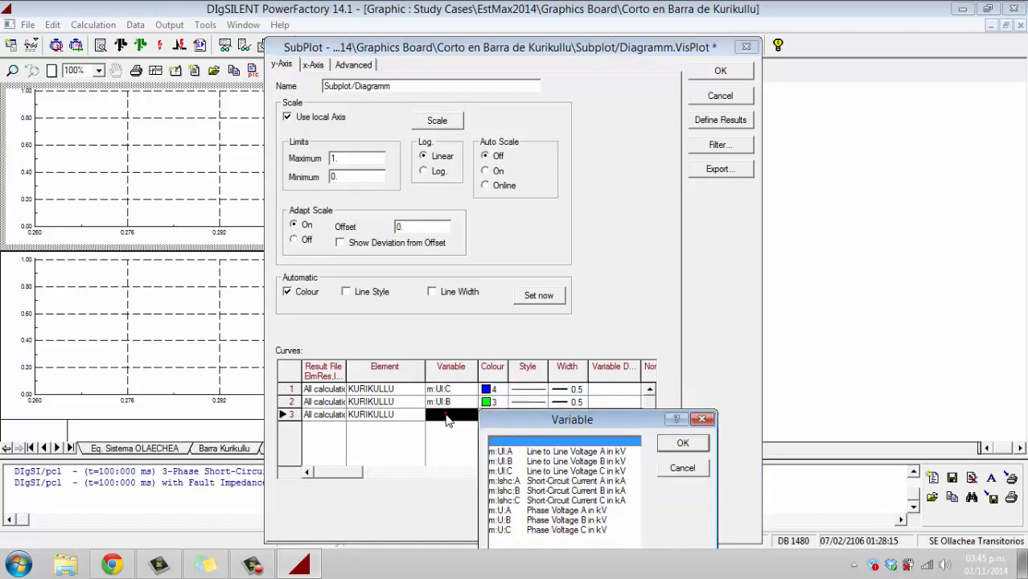
{"action": "left_click", "coordinate": [578, 453]}
{"action": "left_click", "coordinate": [683, 443]}
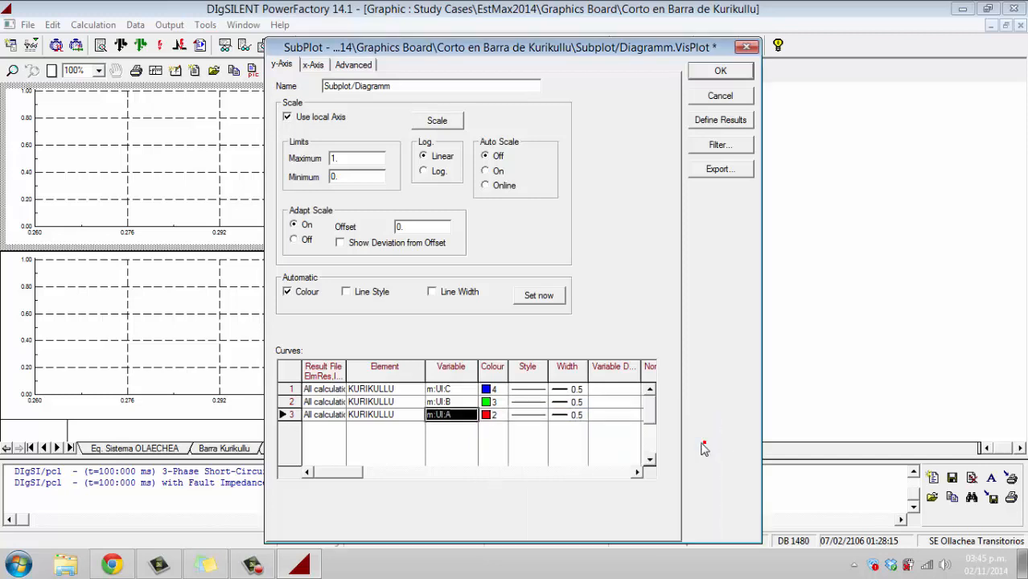
{"action": "left_click", "coordinate": [721, 71]}
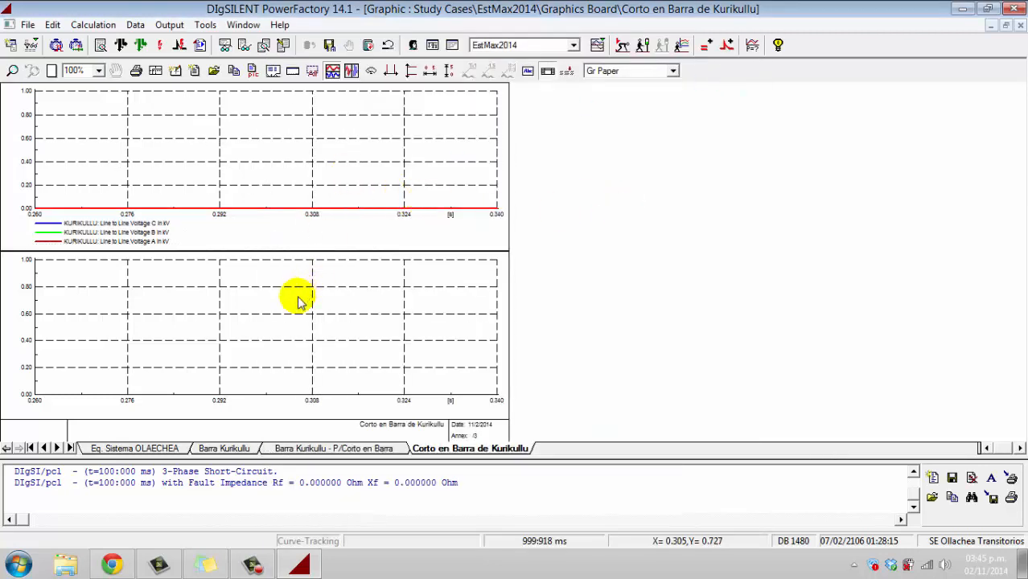
Open the lower subplot's settings and insert two more rows in its curve table, for three curves
{"action": "double_click", "coordinate": [236, 322]}
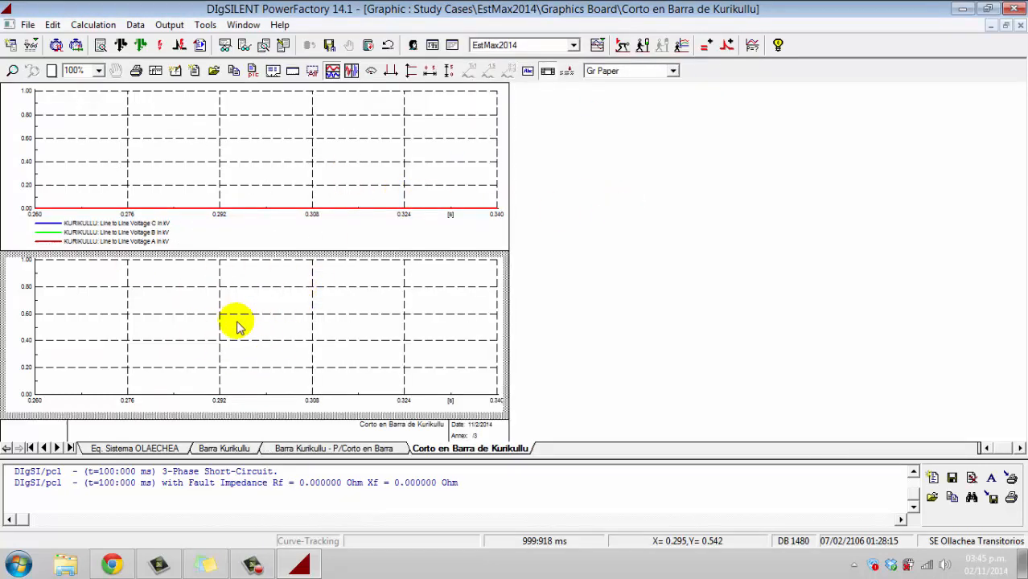
{"action": "left_click", "coordinate": [383, 389]}
{"action": "left_click", "coordinate": [330, 389]}
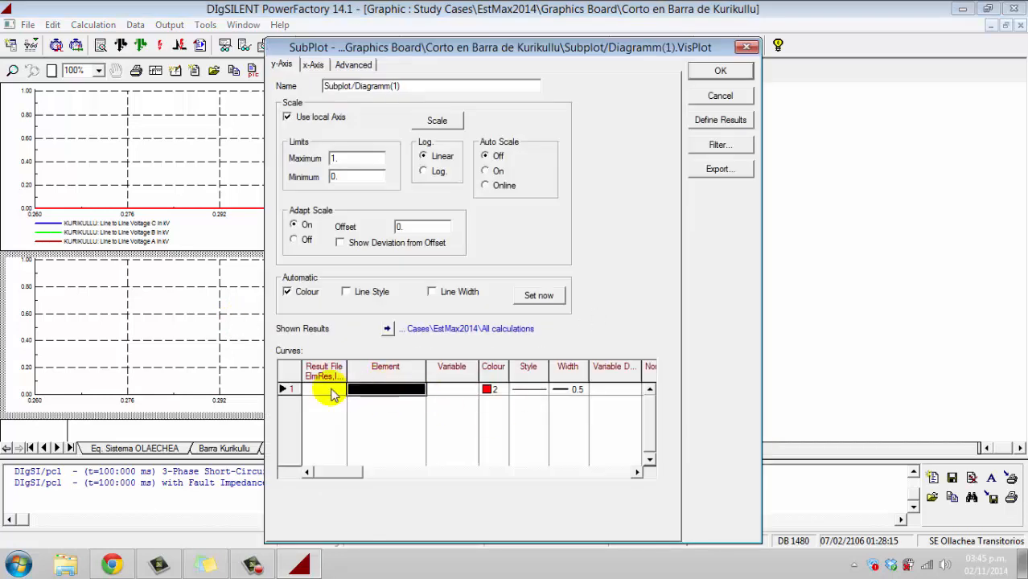
{"action": "right_click", "coordinate": [323, 430]}
{"action": "left_click", "coordinate": [383, 371]}
{"action": "right_click", "coordinate": [371, 428]}
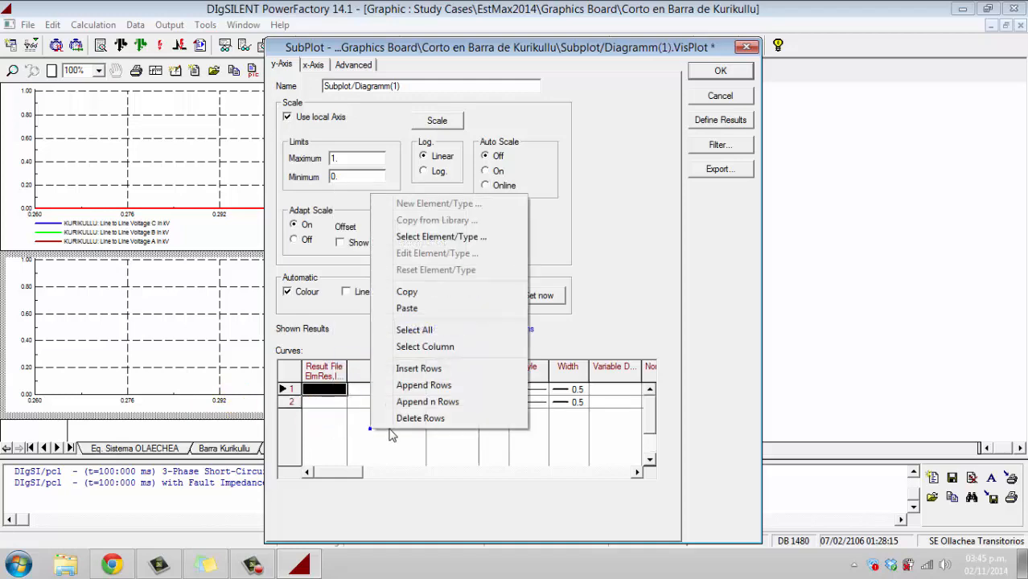
{"action": "left_click", "coordinate": [429, 371]}
Assign the All calculations result file to all three curves of the lower subplot
{"action": "double_click", "coordinate": [316, 391]}
{"action": "left_click", "coordinate": [538, 233]}
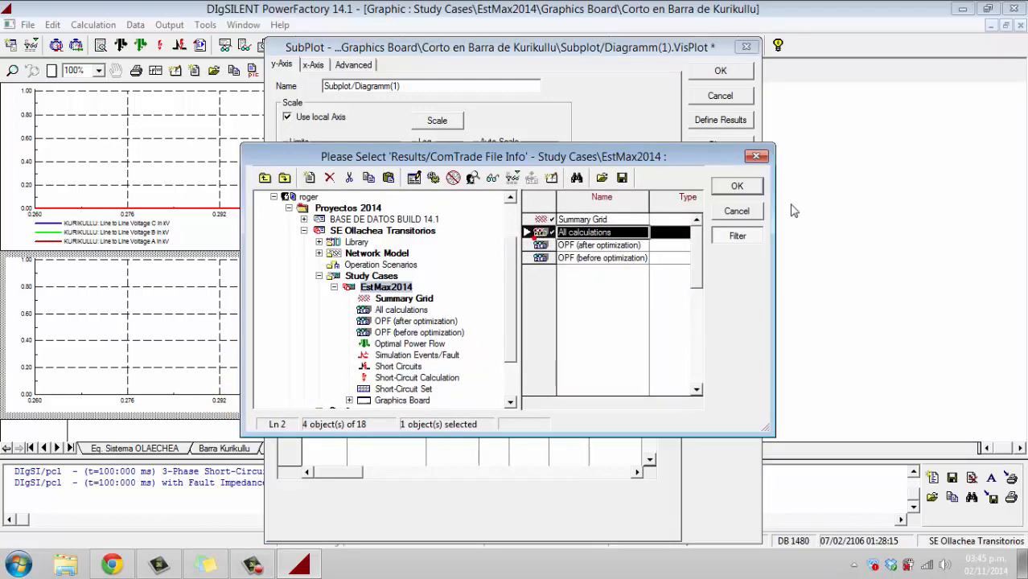
{"action": "left_click", "coordinate": [734, 186]}
{"action": "double_click", "coordinate": [325, 408]}
{"action": "left_click", "coordinate": [538, 233]}
{"action": "left_click", "coordinate": [737, 193]}
{"action": "double_click", "coordinate": [327, 415]}
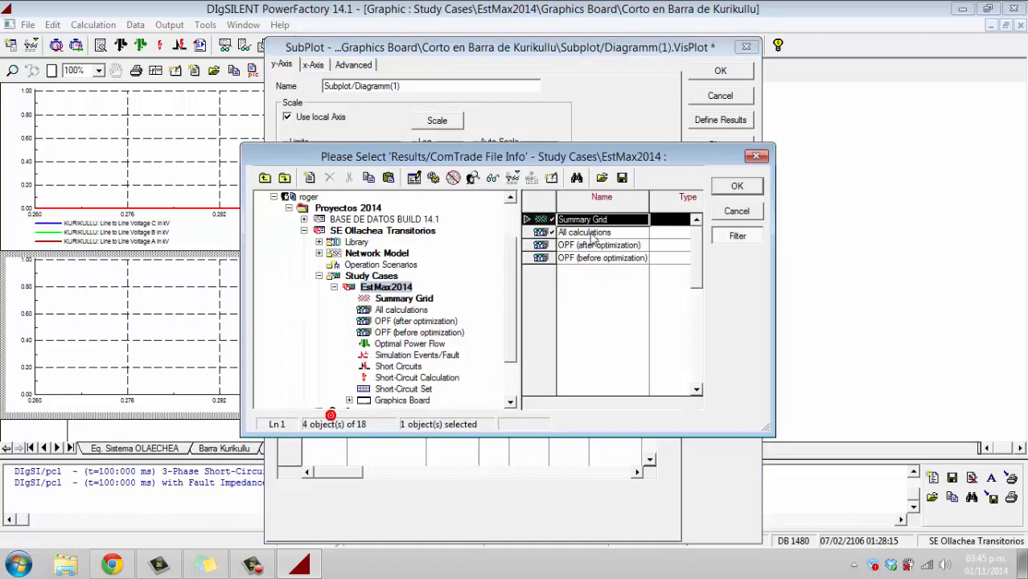
{"action": "left_click", "coordinate": [737, 187]}
Set the KURIKULLU busbar as the element of all three curves in the lower subplot
{"action": "double_click", "coordinate": [411, 390]}
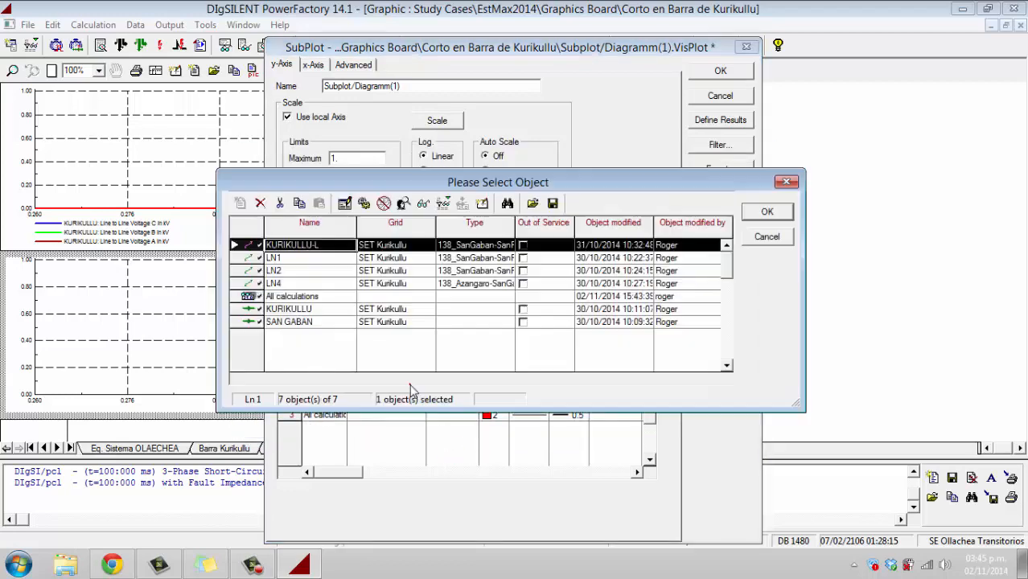
{"action": "left_click", "coordinate": [255, 310]}
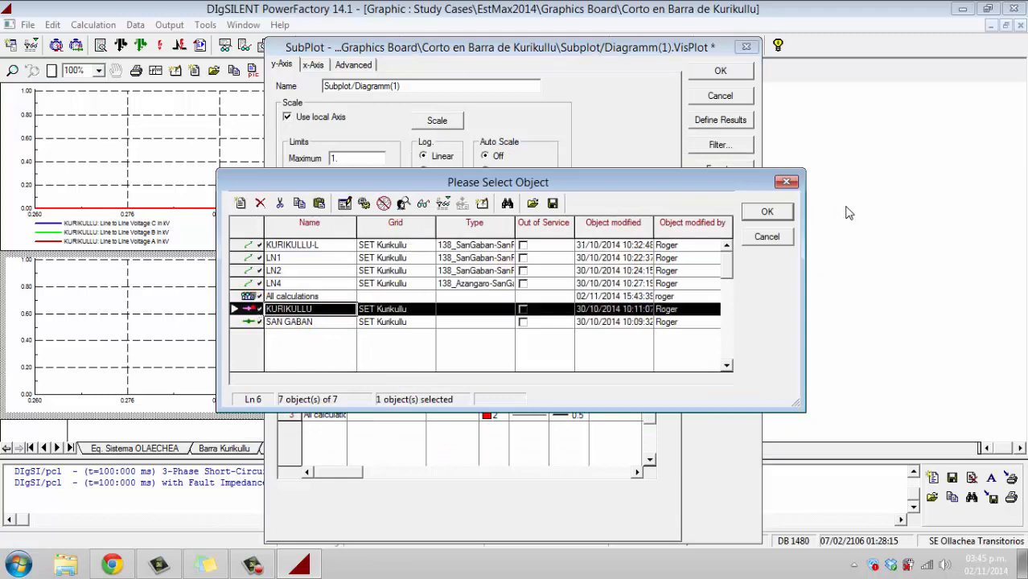
{"action": "left_click", "coordinate": [766, 211]}
{"action": "double_click", "coordinate": [378, 415]}
{"action": "left_click", "coordinate": [262, 309]}
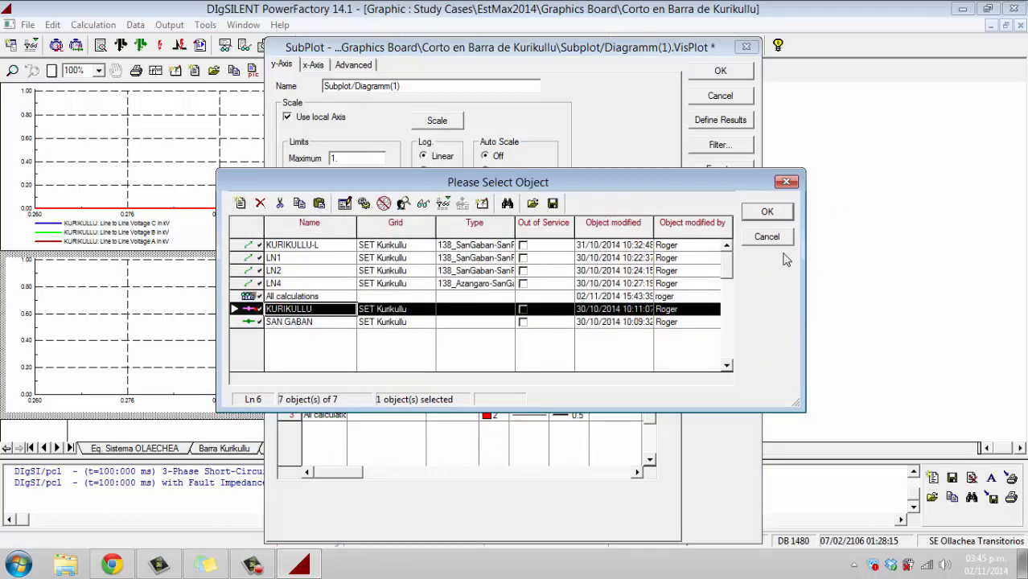
{"action": "left_click", "coordinate": [766, 211]}
{"action": "double_click", "coordinate": [374, 409]}
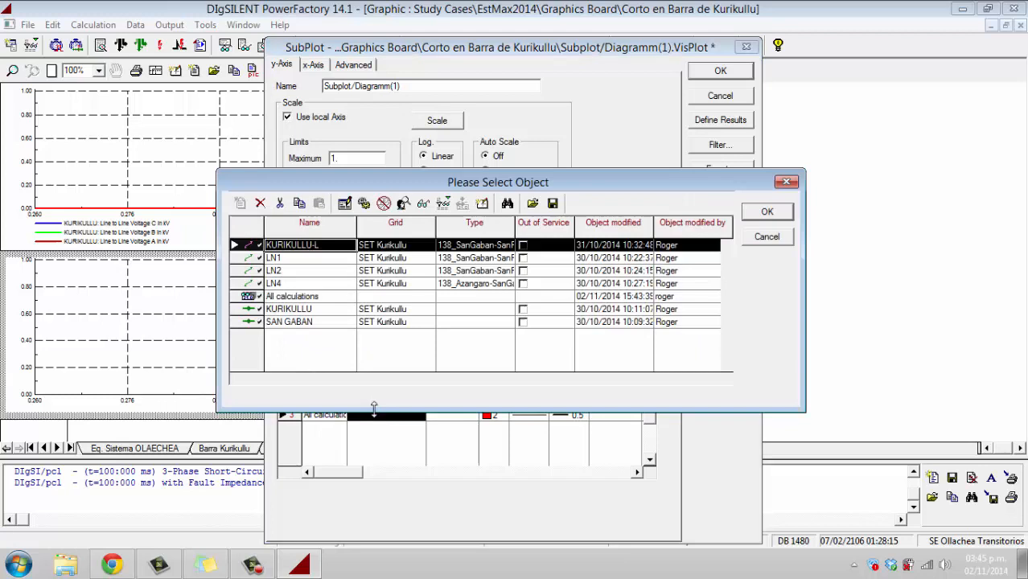
{"action": "left_click", "coordinate": [258, 310]}
{"action": "left_click", "coordinate": [767, 212]}
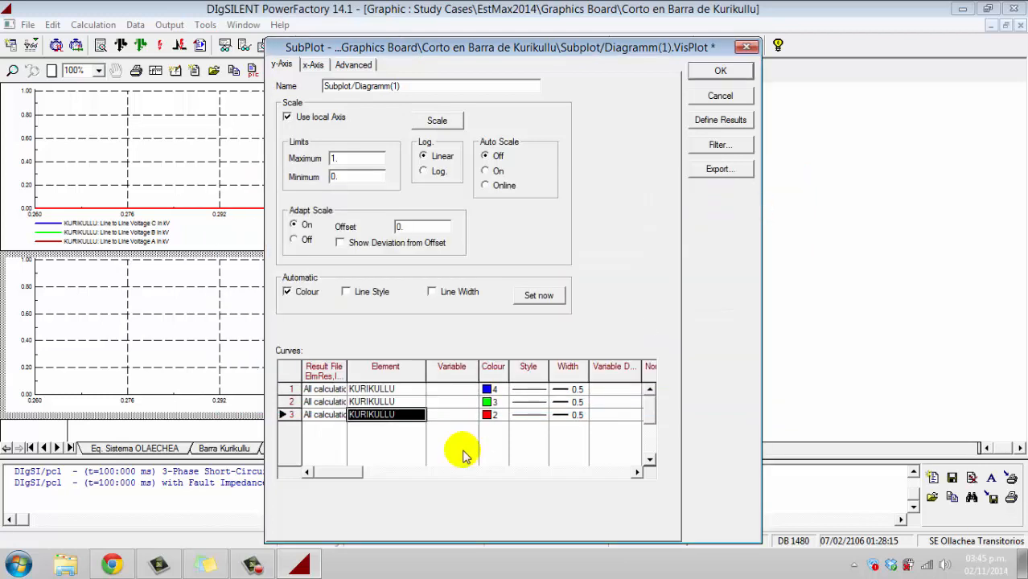
Assign short-circuit currents m:Ishc:C, m:Ishc:B and m:Ishc:A to curves 1, 2 and 3, and apply the lower subplot's settings
{"action": "double_click", "coordinate": [453, 402]}
{"action": "left_click", "coordinate": [711, 405]}
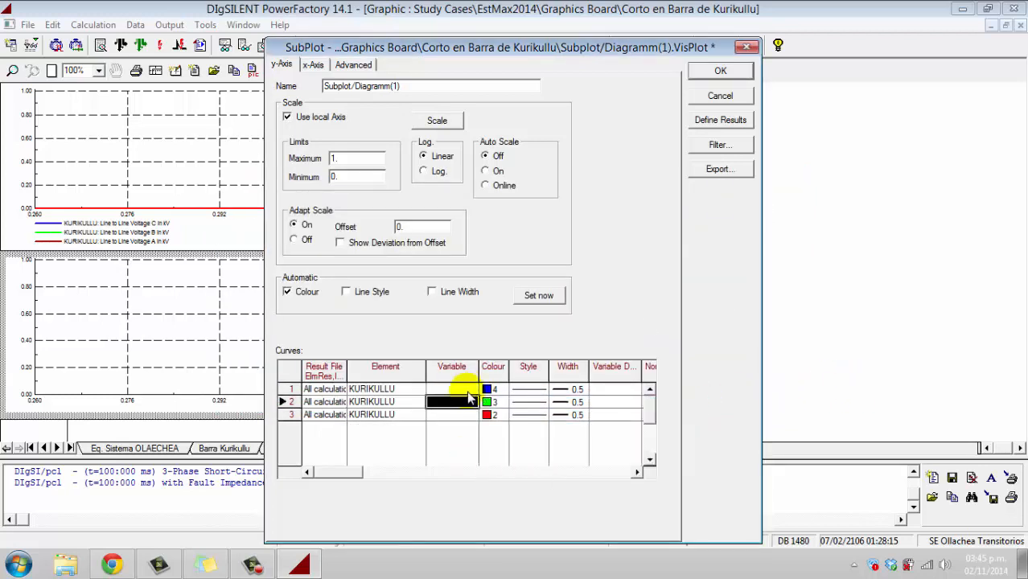
{"action": "double_click", "coordinate": [467, 390]}
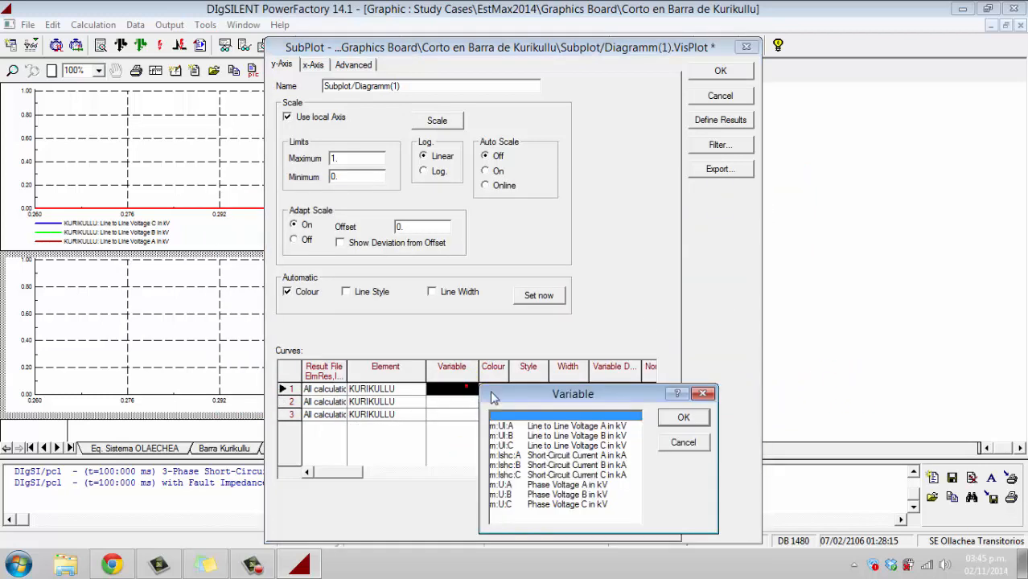
{"action": "left_click", "coordinate": [570, 474]}
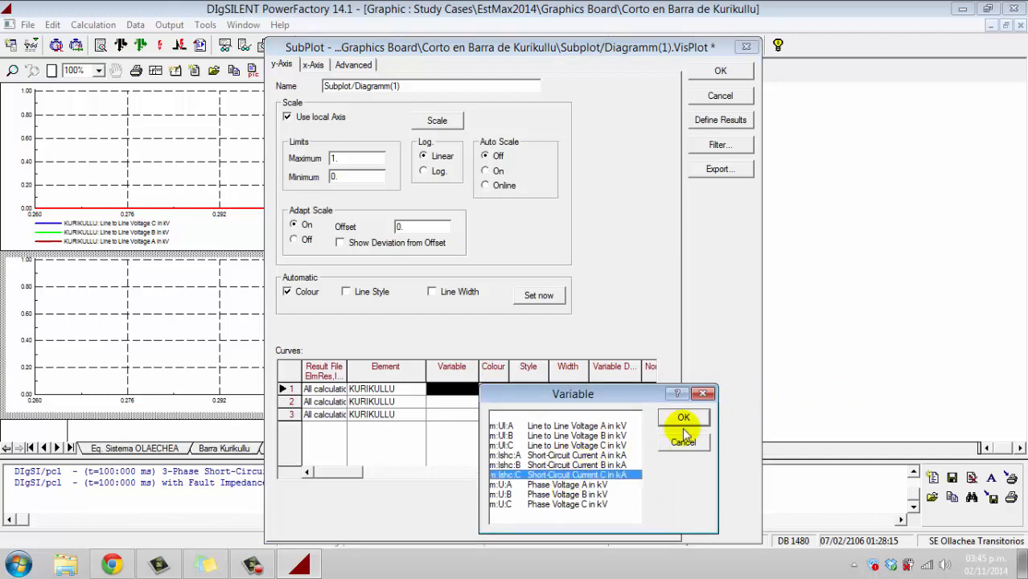
{"action": "left_click", "coordinate": [683, 420]}
{"action": "double_click", "coordinate": [451, 402]}
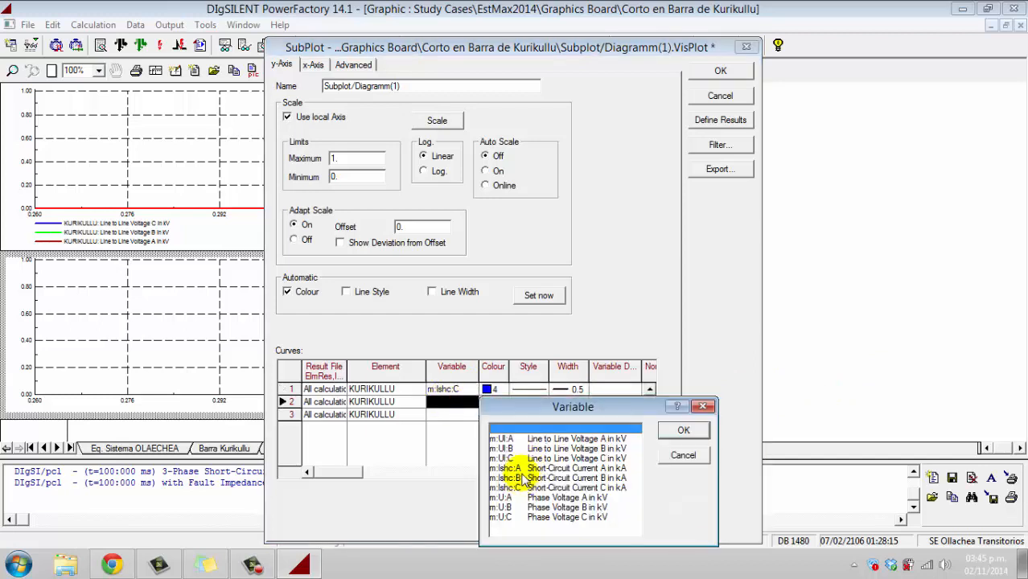
{"action": "left_click", "coordinate": [523, 478]}
{"action": "left_click", "coordinate": [683, 430]}
{"action": "double_click", "coordinate": [441, 412]}
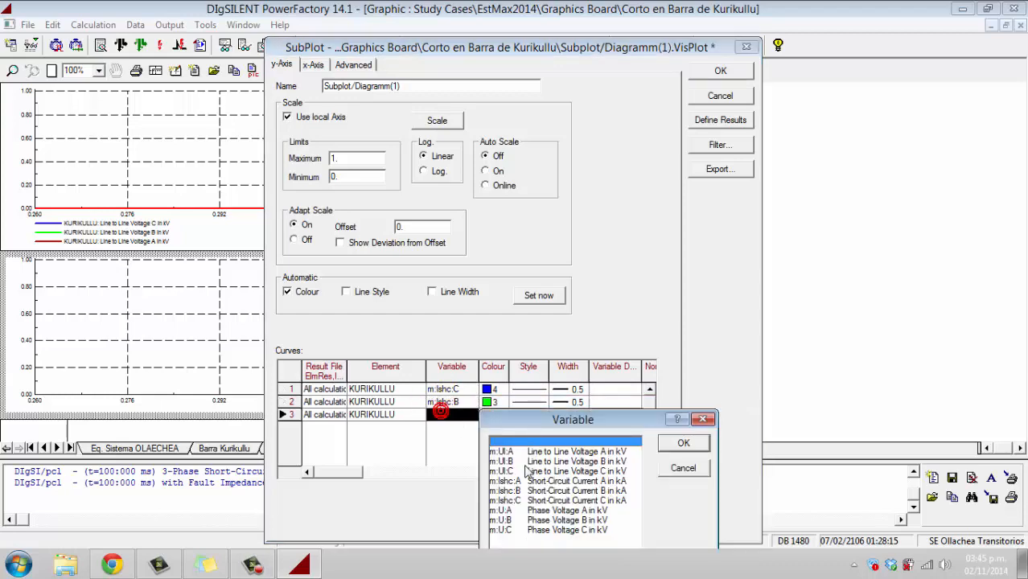
{"action": "left_click", "coordinate": [522, 481]}
{"action": "left_click", "coordinate": [683, 444]}
{"action": "left_click", "coordinate": [720, 71]}
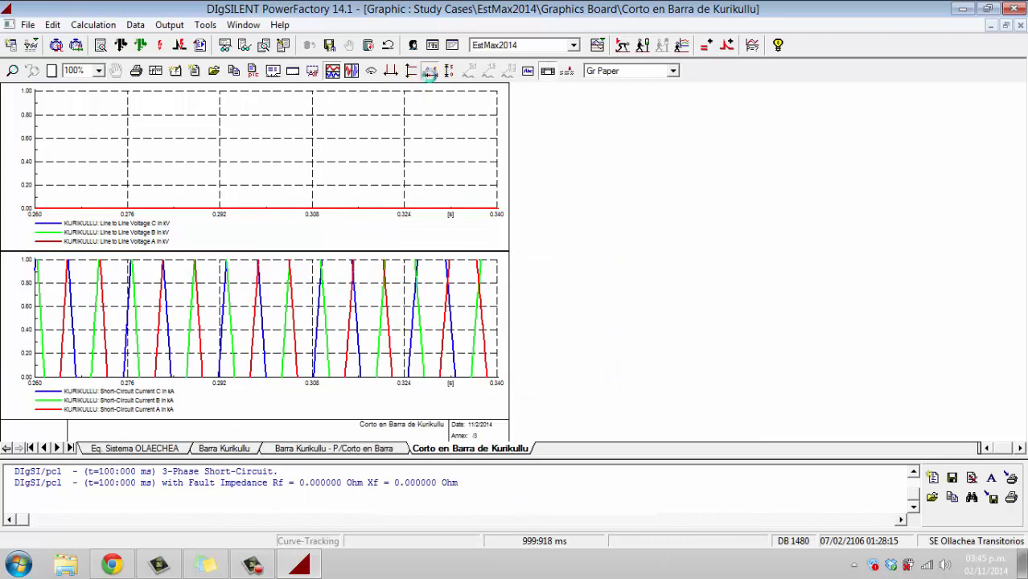
Scale the axes of both subplots to fit the curves, and zoom the time axis to about 0.020 to 0.237 s around the fault
{"action": "left_click", "coordinate": [447, 72]}
{"action": "left_click", "coordinate": [450, 71]}
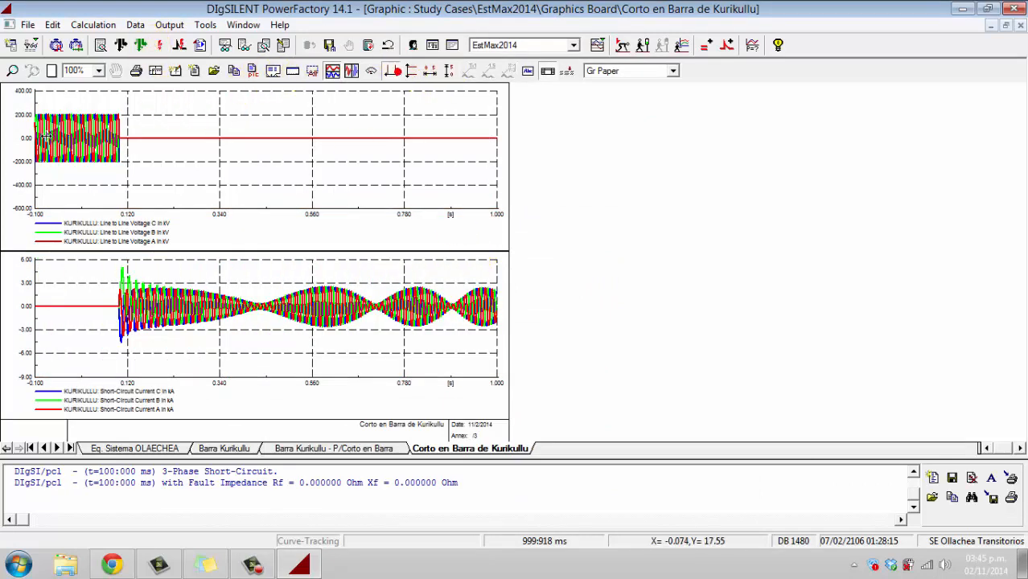
{"action": "left_click_drag", "start_coordinate": [175, 143], "coordinate": [173, 142]}
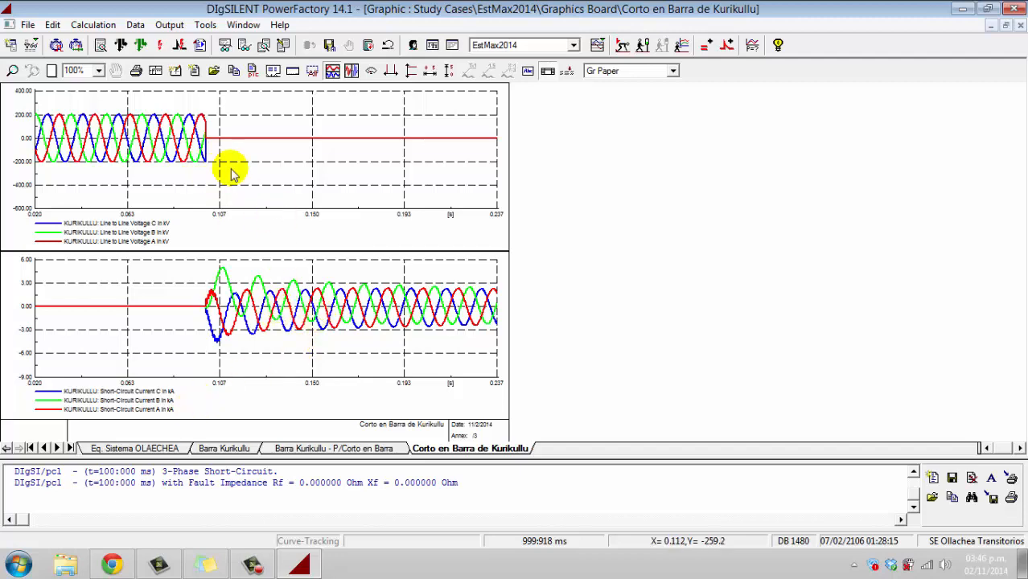
Examine the network around the KURIKULLU busbar in the Eq. Sistema OLAECHEA diagram, comparing it with the Corto en Barra de Kurikullu plots
{"action": "left_click", "coordinate": [143, 448]}
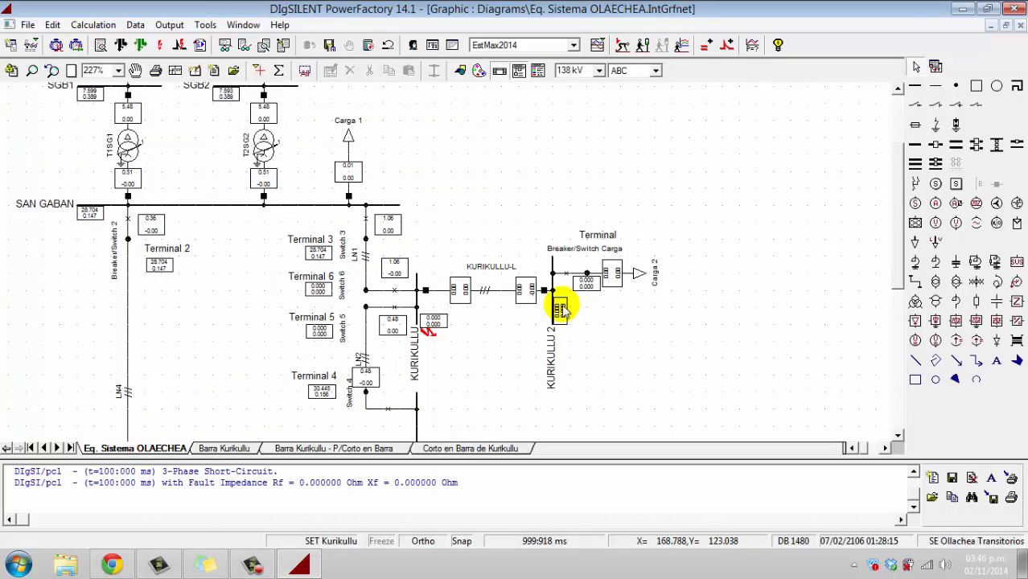
{"action": "scroll", "coordinate": [563, 309], "scroll_direction": "down", "scroll_amount": 1}
{"action": "scroll", "coordinate": [563, 309], "scroll_direction": "up", "scroll_amount": 4}
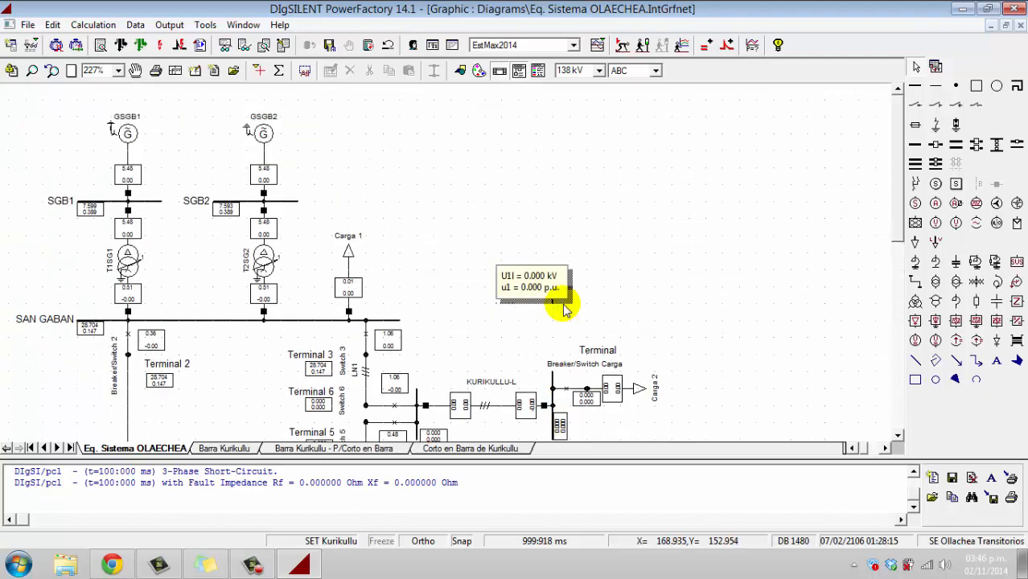
{"action": "scroll", "coordinate": [564, 309], "scroll_direction": "down", "scroll_amount": 1}
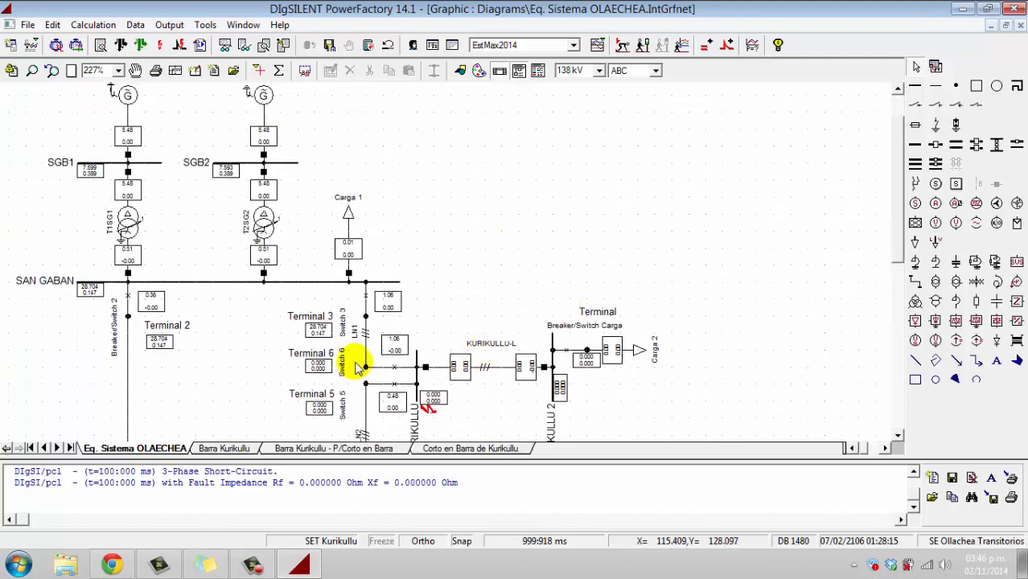
{"action": "scroll", "coordinate": [358, 367], "scroll_direction": "down", "scroll_amount": 1}
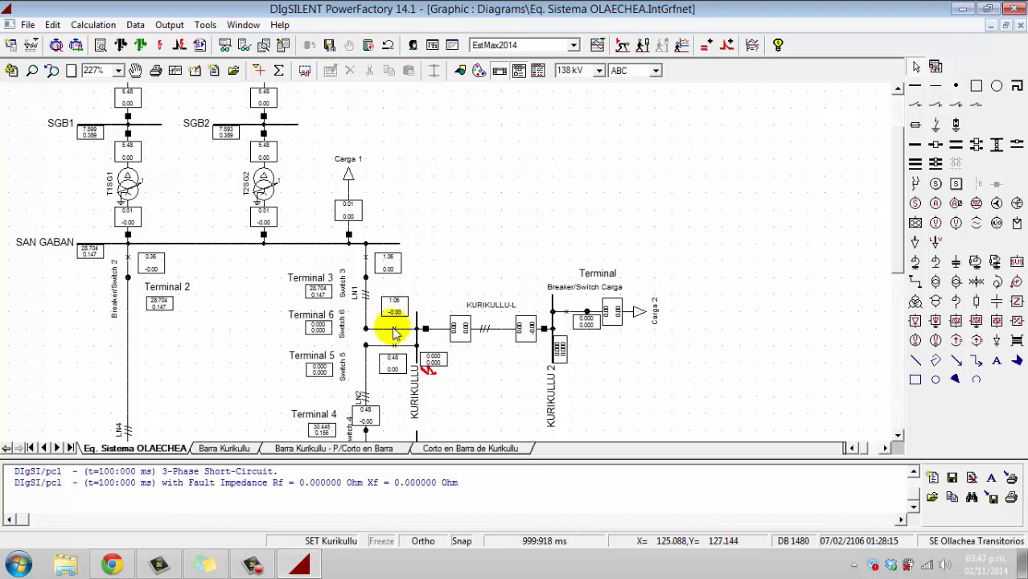
{"action": "left_click", "coordinate": [434, 449]}
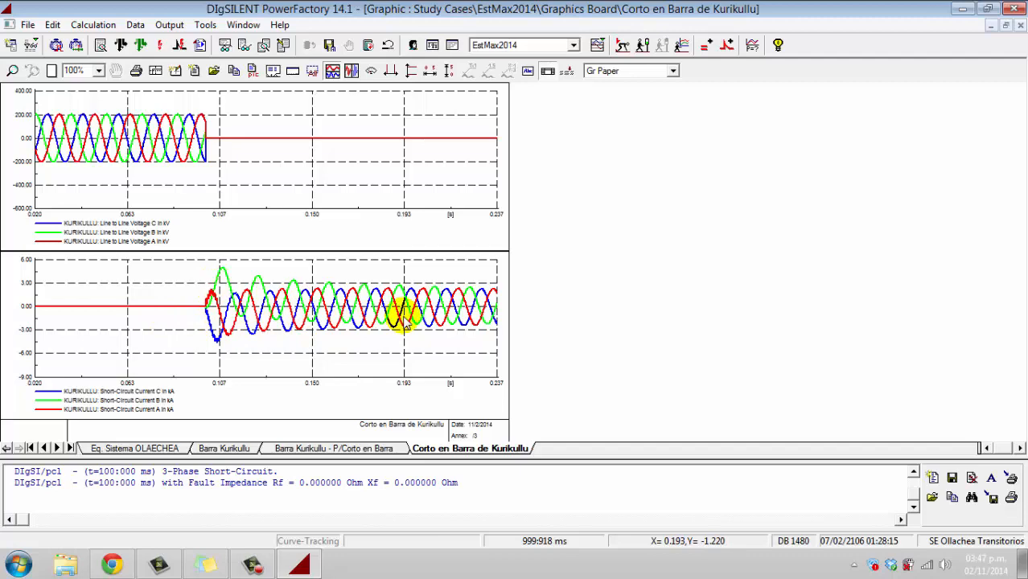
{"action": "left_click", "coordinate": [199, 448]}
{"action": "left_click", "coordinate": [158, 448]}
{"action": "scroll", "coordinate": [494, 233], "scroll_direction": "down", "scroll_amount": 1}
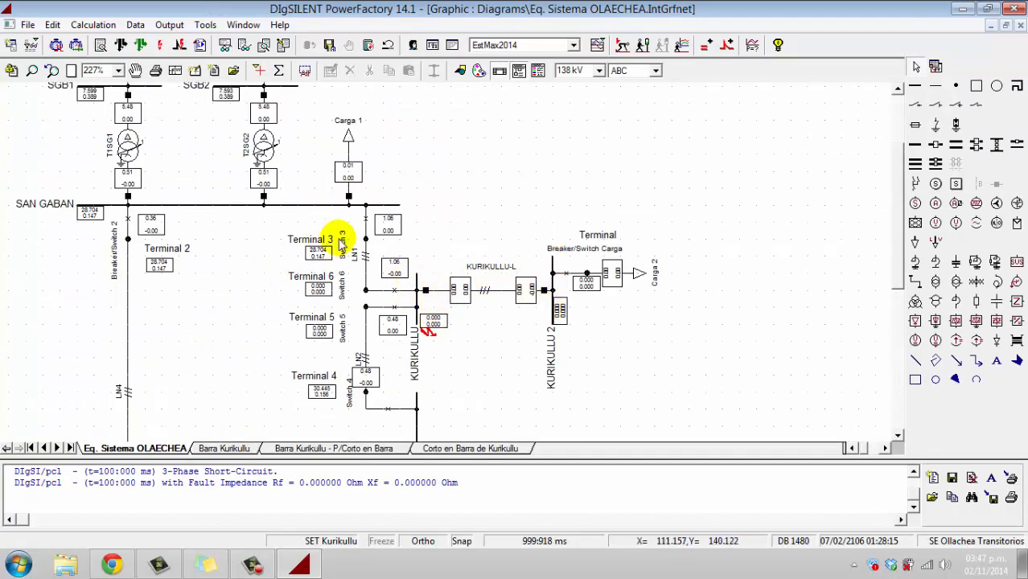
{"action": "left_click", "coordinate": [505, 291]}
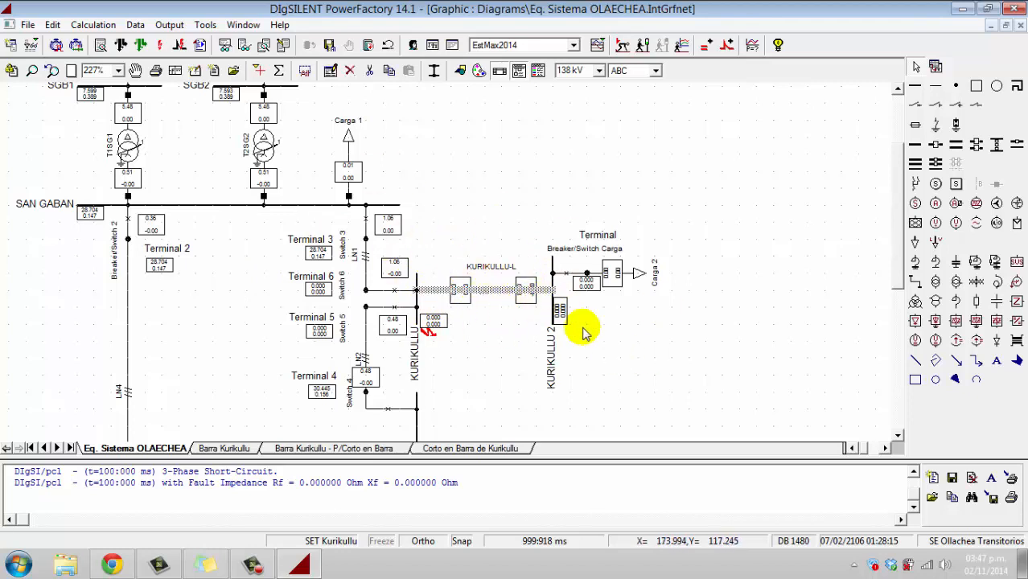
{"action": "left_click", "coordinate": [512, 311]}
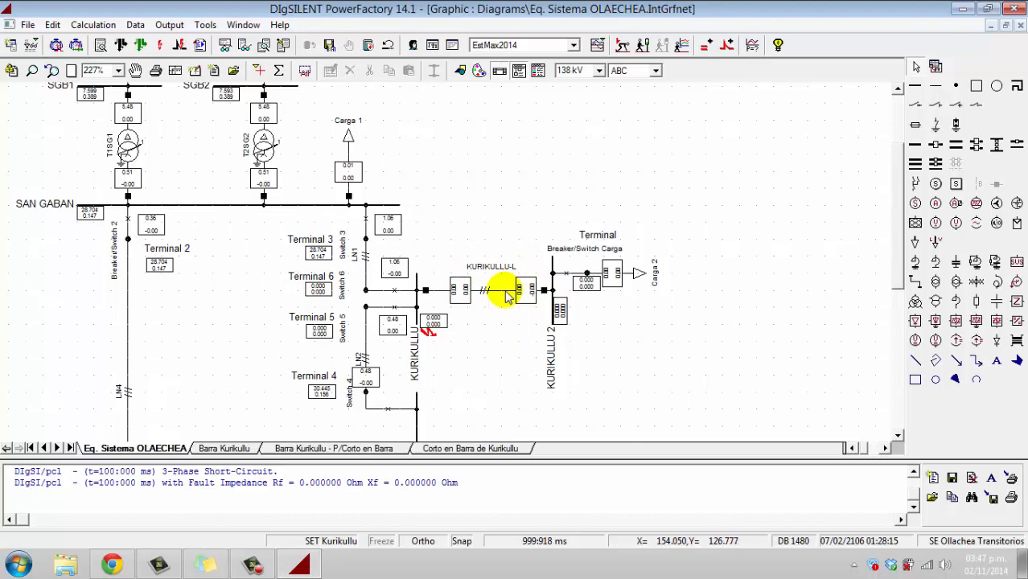
{"action": "left_click", "coordinate": [507, 293]}
{"action": "right_click", "coordinate": [507, 296]}
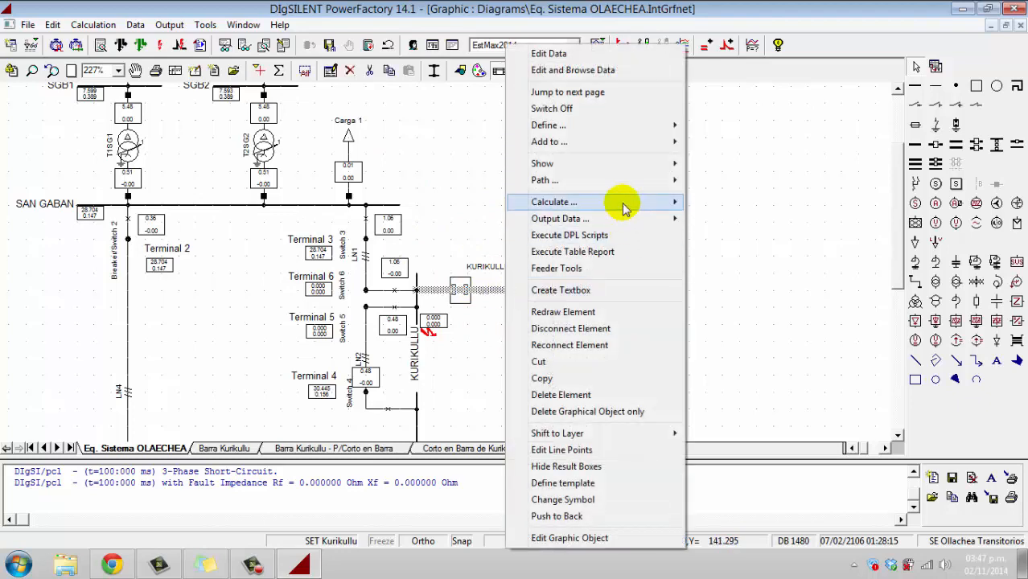
{"action": "mouse_move", "coordinate": [616, 126]}
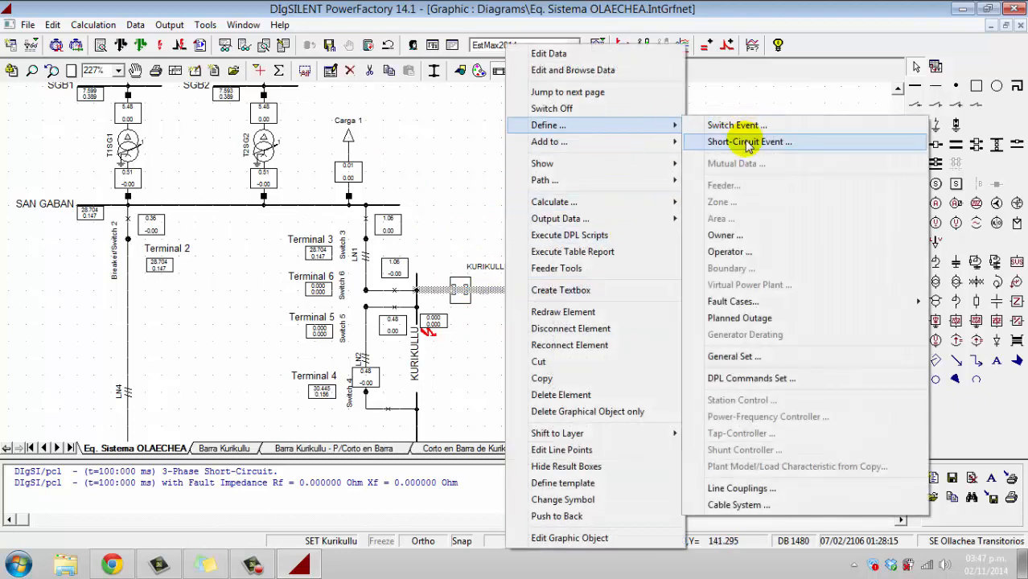
{"action": "left_click", "coordinate": [748, 144]}
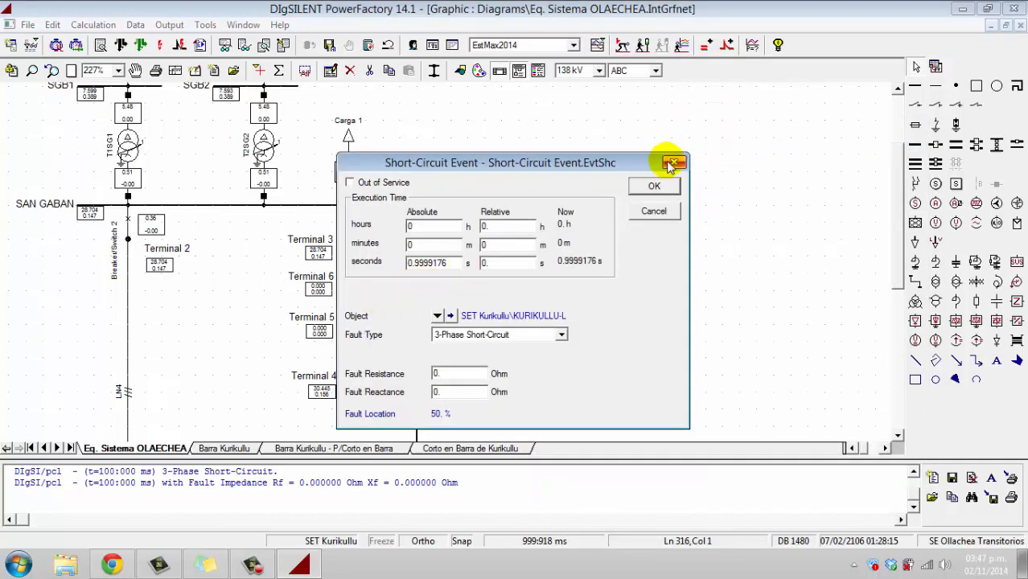
{"action": "left_click", "coordinate": [670, 164]}
Calculate the load flow and open the EMT simulation variables of the Linea Kurikullu variable set for line KURIKULLU-L
{"action": "key", "text": "F10"}
{"action": "left_click", "coordinate": [674, 103]}
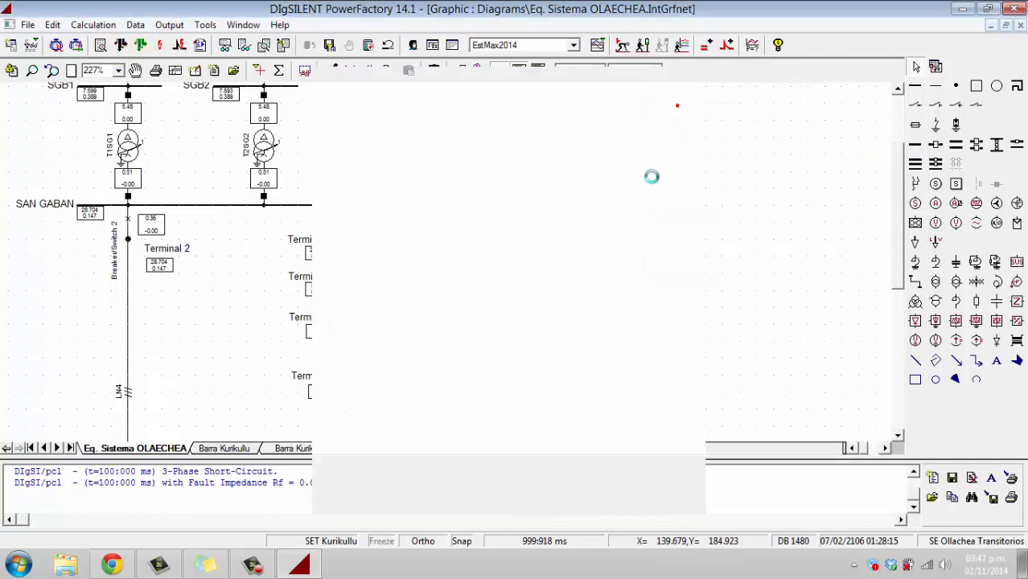
{"action": "right_click", "coordinate": [491, 291]}
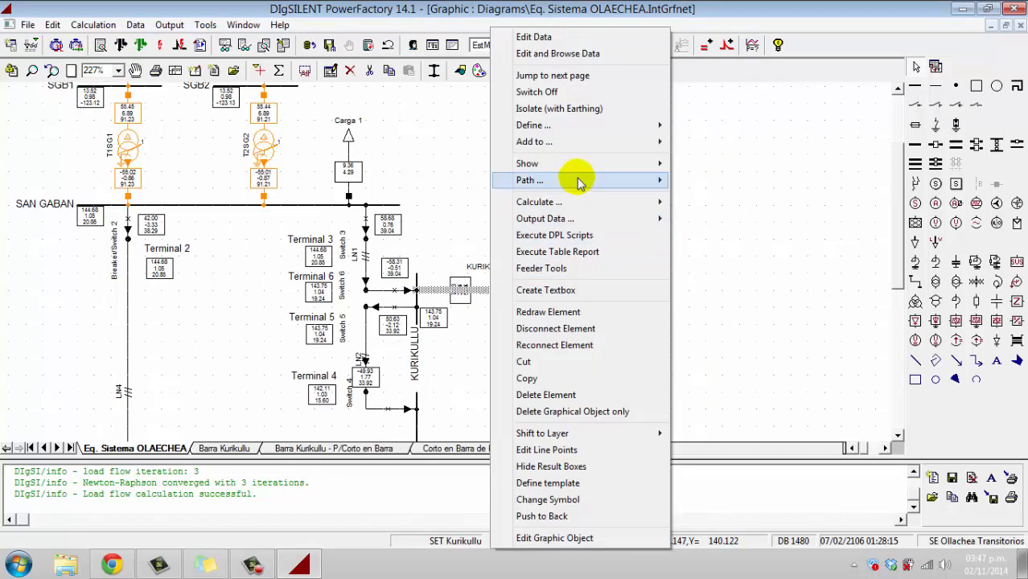
{"action": "left_click", "coordinate": [744, 164]}
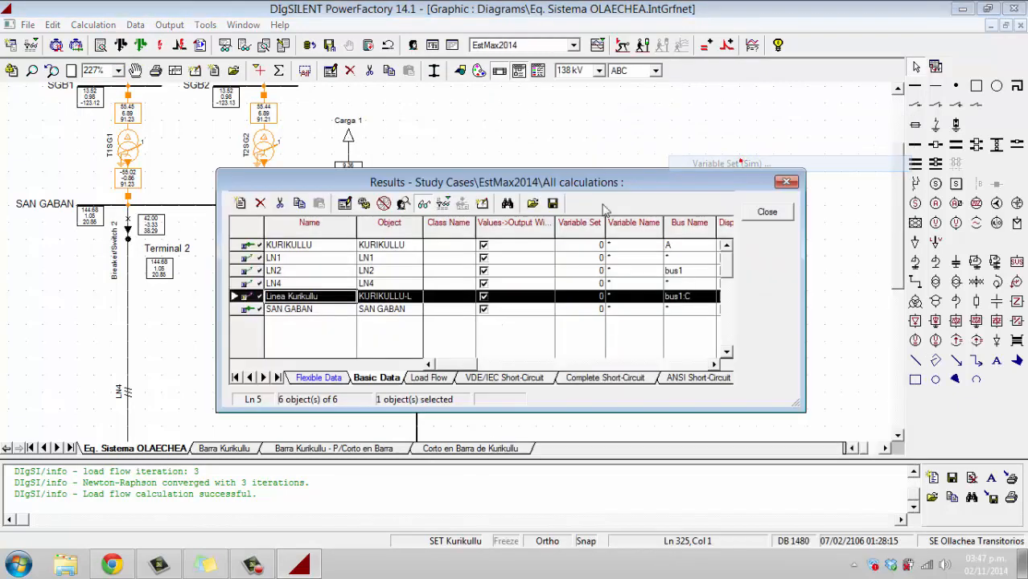
{"action": "double_click", "coordinate": [241, 296]}
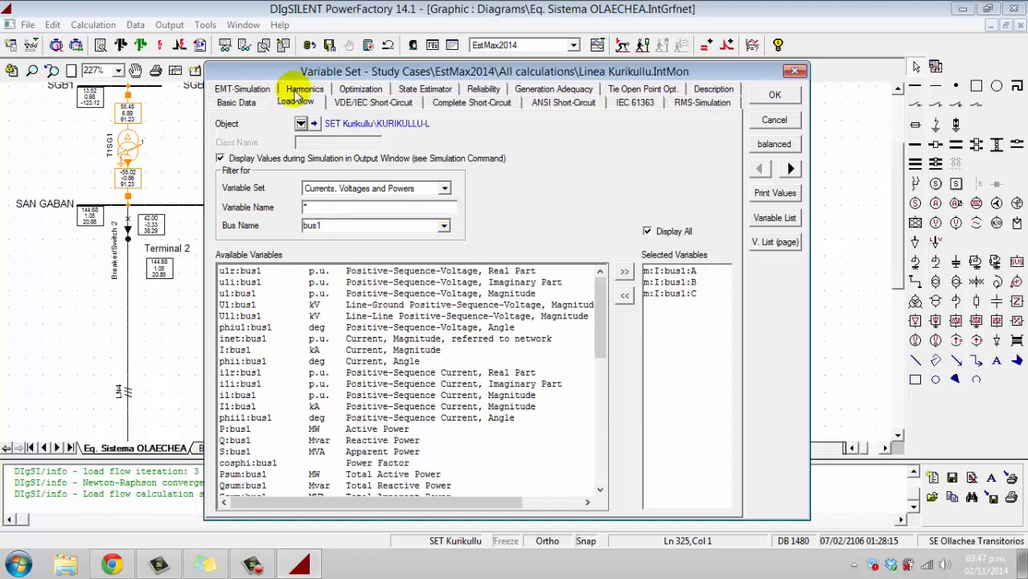
{"action": "left_click", "coordinate": [259, 91]}
Check the selected phase currents m:I:bus1:A, m:I:bus1:B and m:I:bus1:C of line KURIKULLU-L, and close the variable set and results list
{"action": "left_click", "coordinate": [680, 272]}
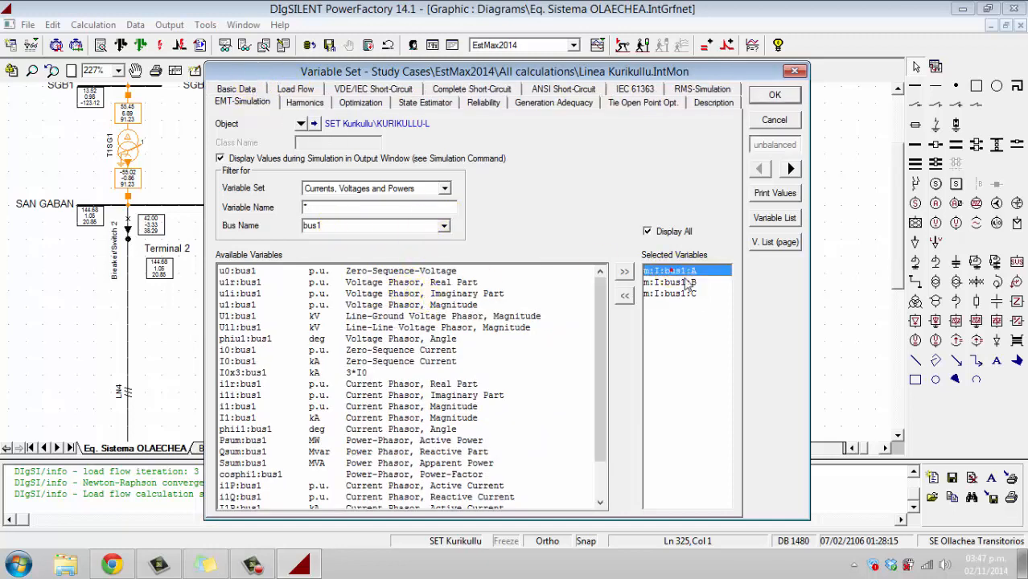
{"action": "left_click", "coordinate": [683, 282]}
{"action": "left_click", "coordinate": [681, 293]}
{"action": "left_click", "coordinate": [680, 283]}
{"action": "left_click", "coordinate": [677, 272]}
{"action": "left_click", "coordinate": [678, 282]}
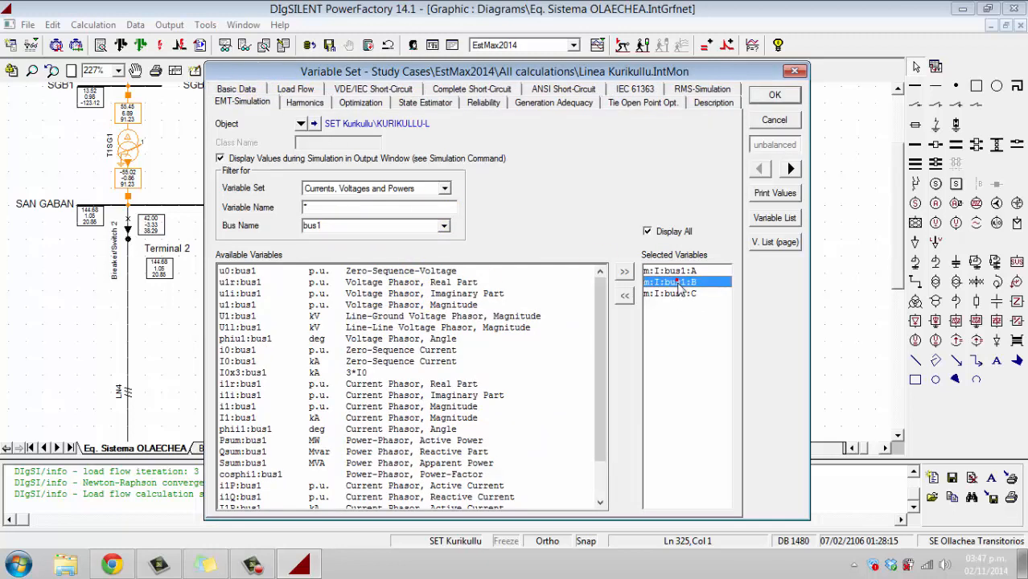
{"action": "left_click", "coordinate": [680, 293]}
{"action": "left_click", "coordinate": [680, 284]}
{"action": "left_click", "coordinate": [680, 272]}
{"action": "left_click", "coordinate": [680, 282]}
{"action": "left_click", "coordinate": [681, 293]}
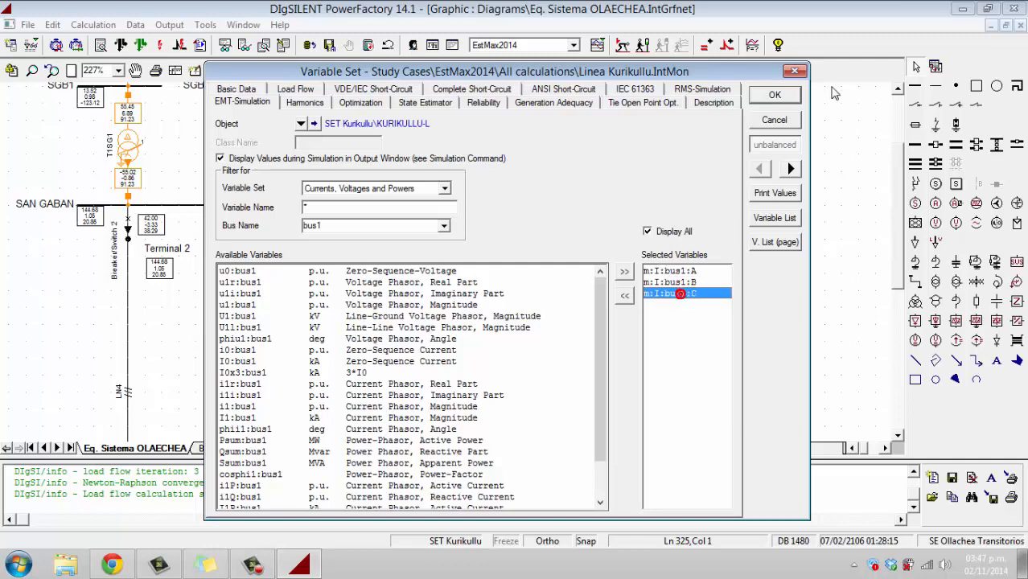
{"action": "left_click", "coordinate": [797, 72]}
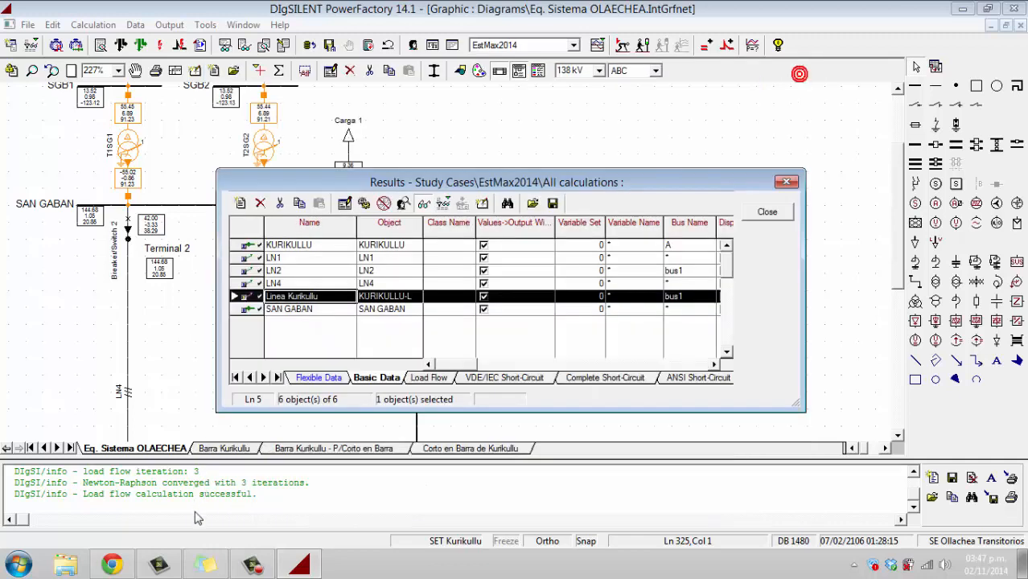
{"action": "left_click", "coordinate": [790, 180]}
Inspect the voltage and phase current curves on the Barra Kurikullu page, and return to the Eq. Sistema OLAECHEA diagram to view KURIKULLU-L
{"action": "left_click", "coordinate": [227, 449]}
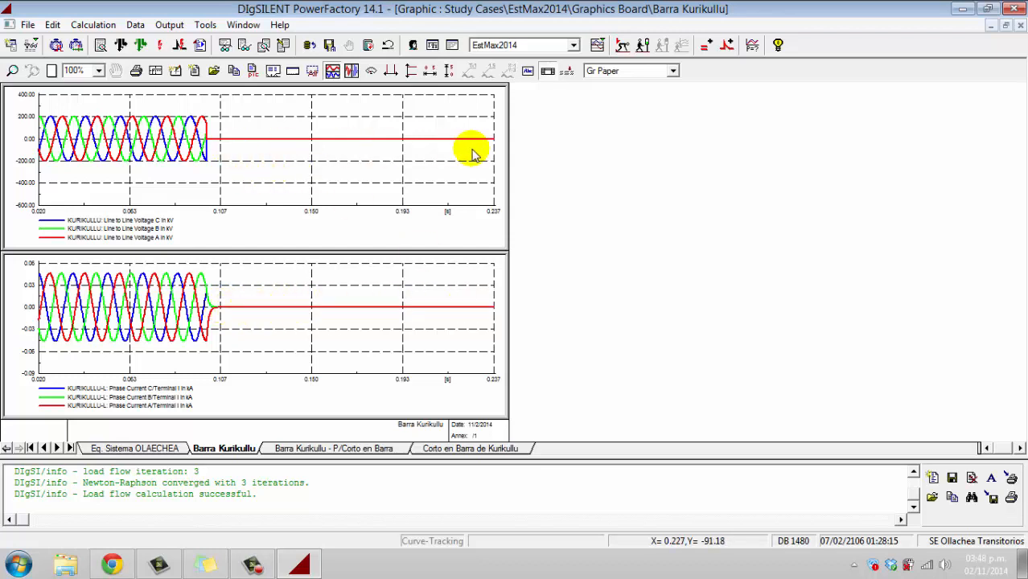
{"action": "left_click", "coordinate": [138, 448]}
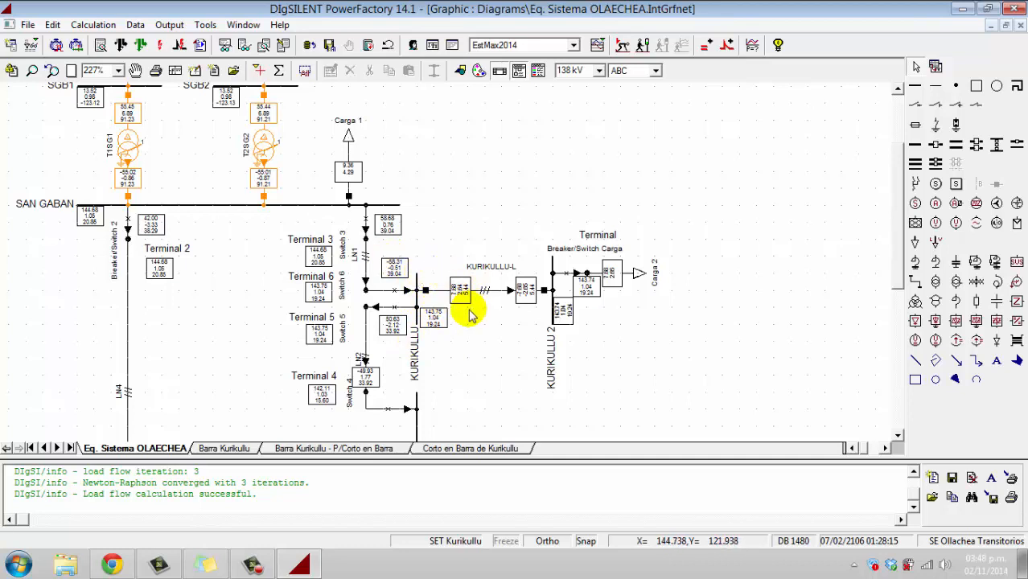
{"action": "scroll", "coordinate": [471, 316], "scroll_direction": "up", "scroll_amount": 1}
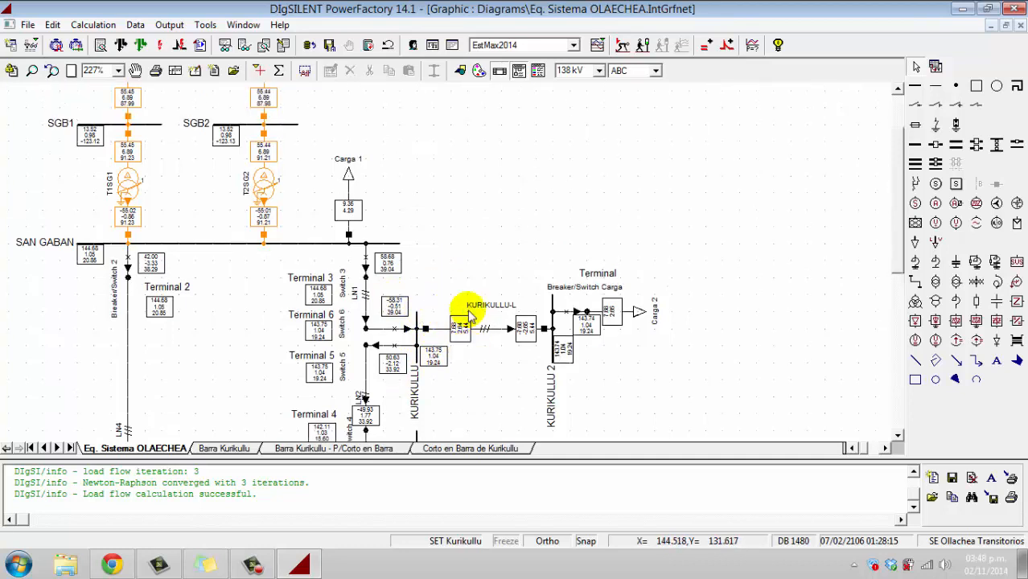
{"action": "scroll", "coordinate": [470, 317], "scroll_direction": "up", "scroll_amount": 2}
{"action": "scroll", "coordinate": [469, 316], "scroll_direction": "down", "scroll_amount": 2}
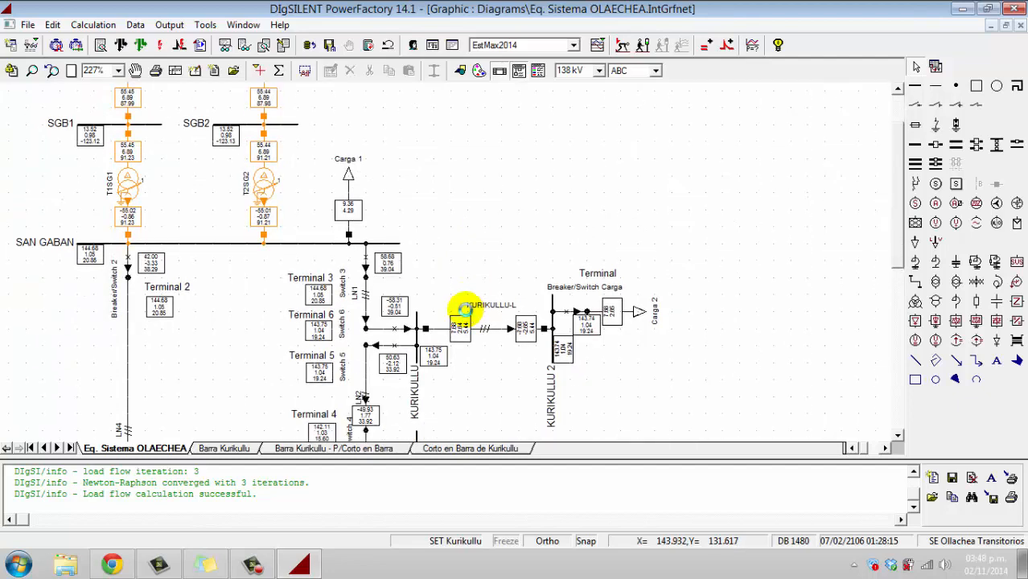
Put the Cierra el Interruptor 6 simulation event in service and save it, discarding the same change to Abre el Interruptor 6
{"action": "scroll", "coordinate": [469, 316], "scroll_direction": "up", "scroll_amount": 1}
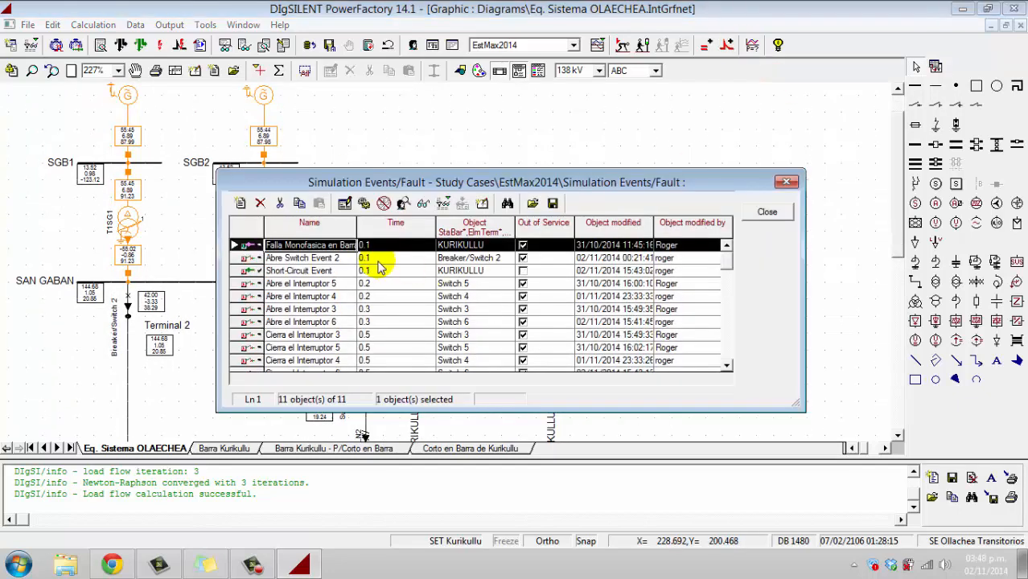
{"action": "left_click", "coordinate": [247, 272]}
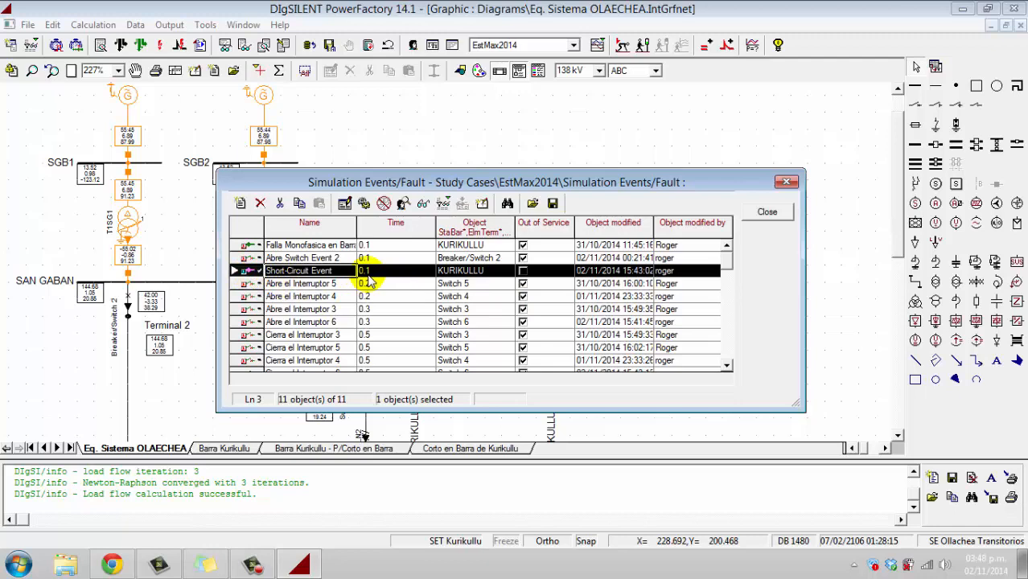
{"action": "scroll", "coordinate": [369, 280], "scroll_direction": "down", "scroll_amount": 1}
{"action": "left_click", "coordinate": [523, 285]}
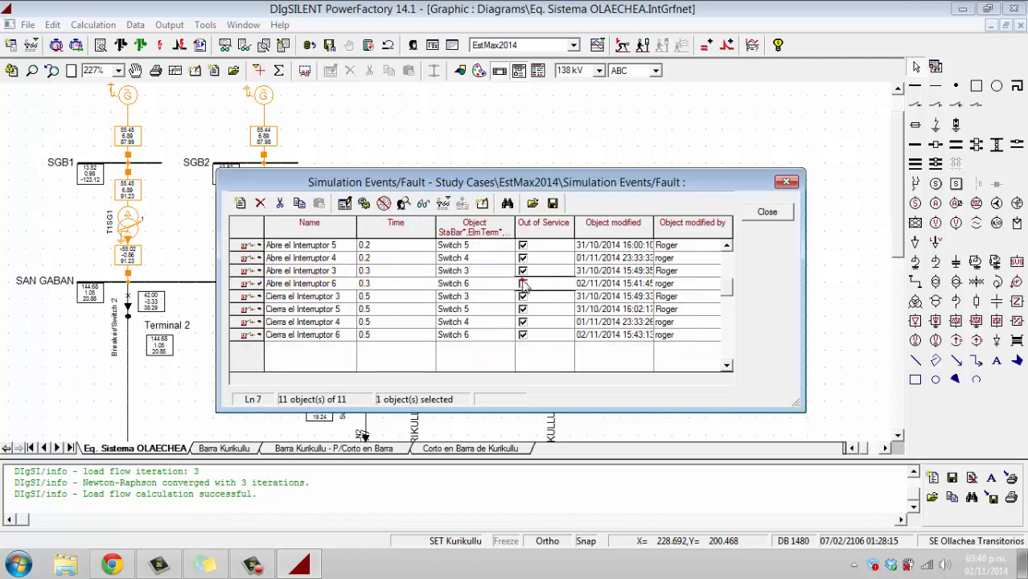
{"action": "left_click", "coordinate": [524, 338]}
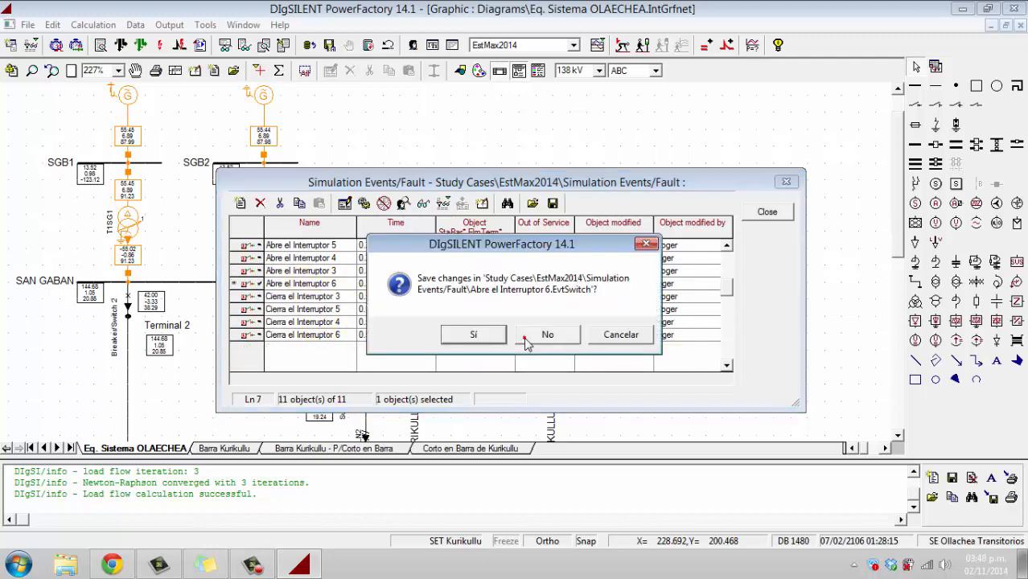
{"action": "left_click", "coordinate": [525, 341]}
{"action": "left_click_drag", "start_coordinate": [611, 180], "coordinate": [573, 130]}
{"action": "left_click", "coordinate": [728, 162]}
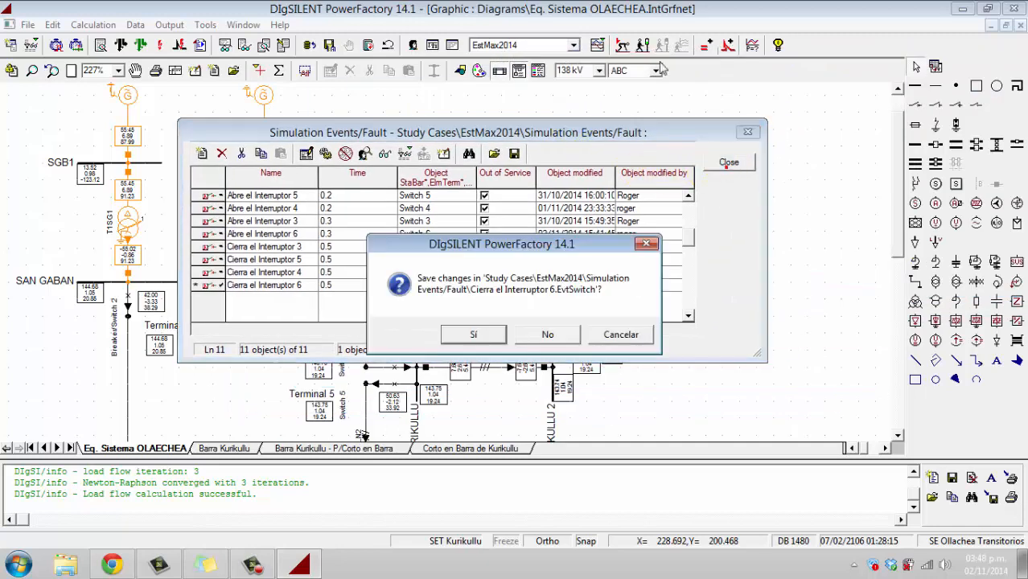
{"action": "left_click", "coordinate": [507, 337]}
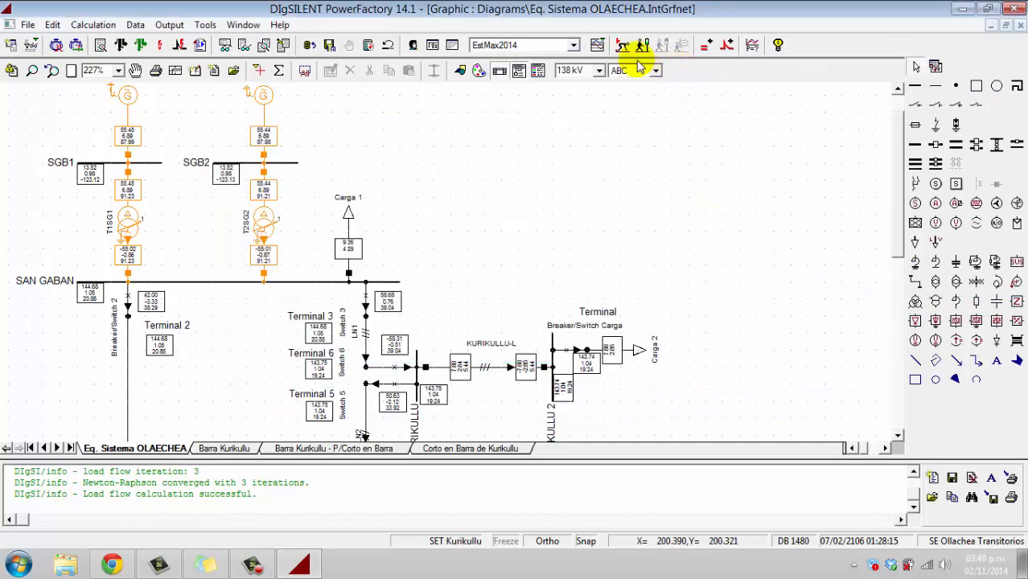
Calculate the initial conditions and run the EMT simulation with the short-circuit event at KURIKULLU active
{"action": "left_click", "coordinate": [624, 46]}
{"action": "left_click", "coordinate": [662, 88]}
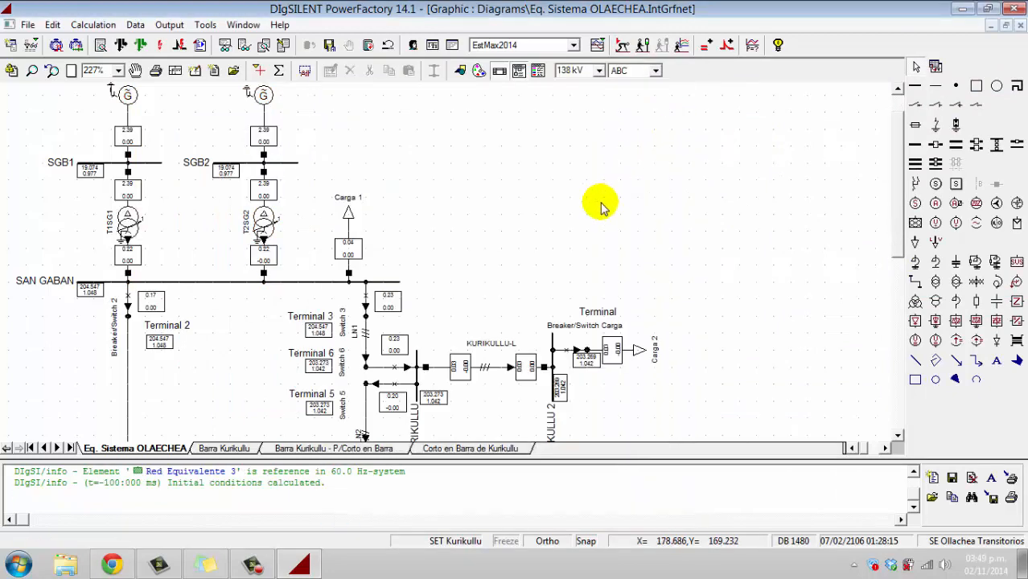
{"action": "left_click", "coordinate": [643, 45]}
{"action": "left_click", "coordinate": [647, 188]}
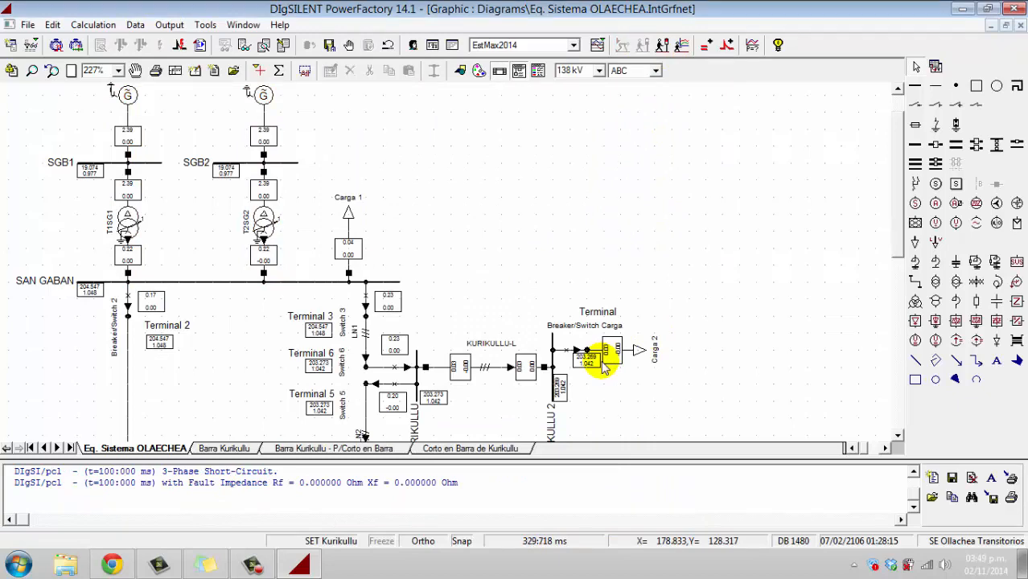
Inspect the voltage and current curves on the three Kurikullu plot pages, and examine Switch 6 in the Eq. Sistema OLAECHEA diagram
{"action": "left_click", "coordinate": [259, 448]}
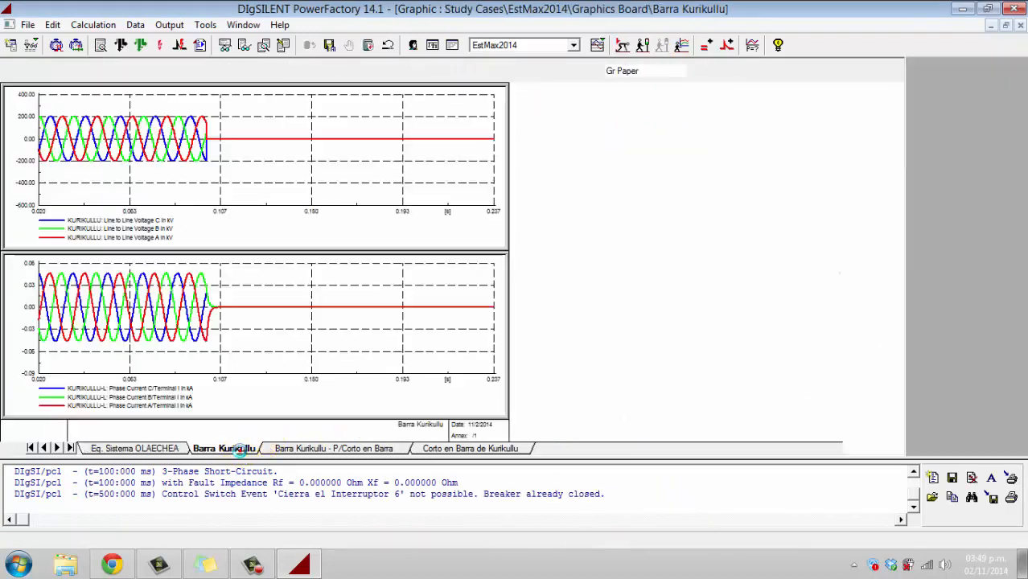
{"action": "left_click", "coordinate": [288, 449]}
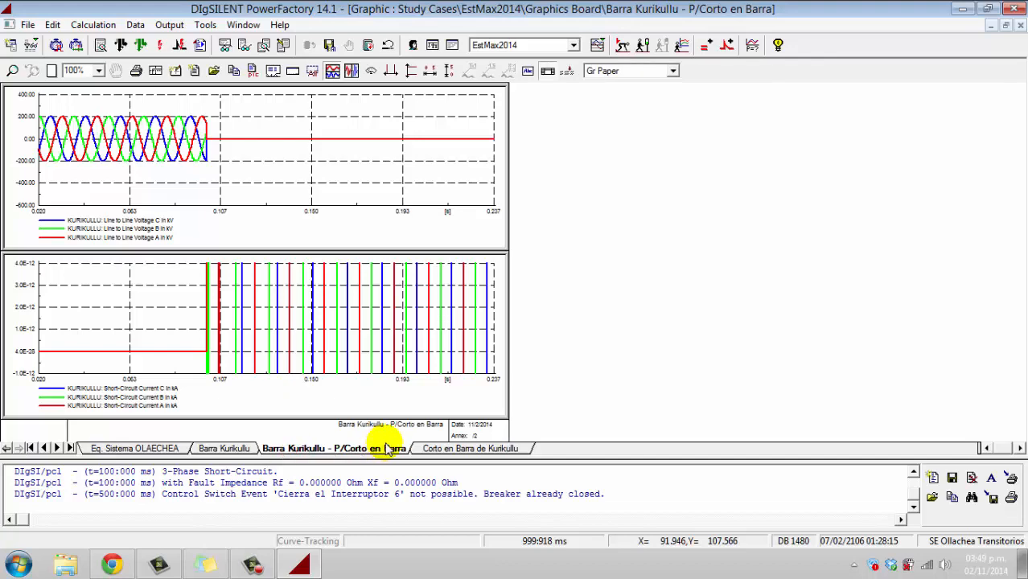
{"action": "left_click", "coordinate": [481, 448]}
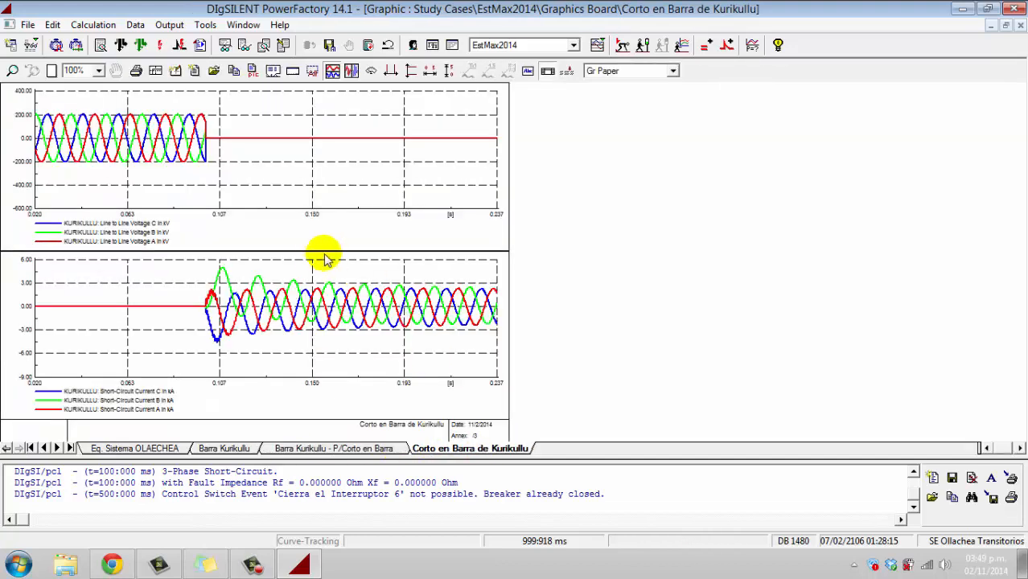
{"action": "left_click", "coordinate": [136, 448]}
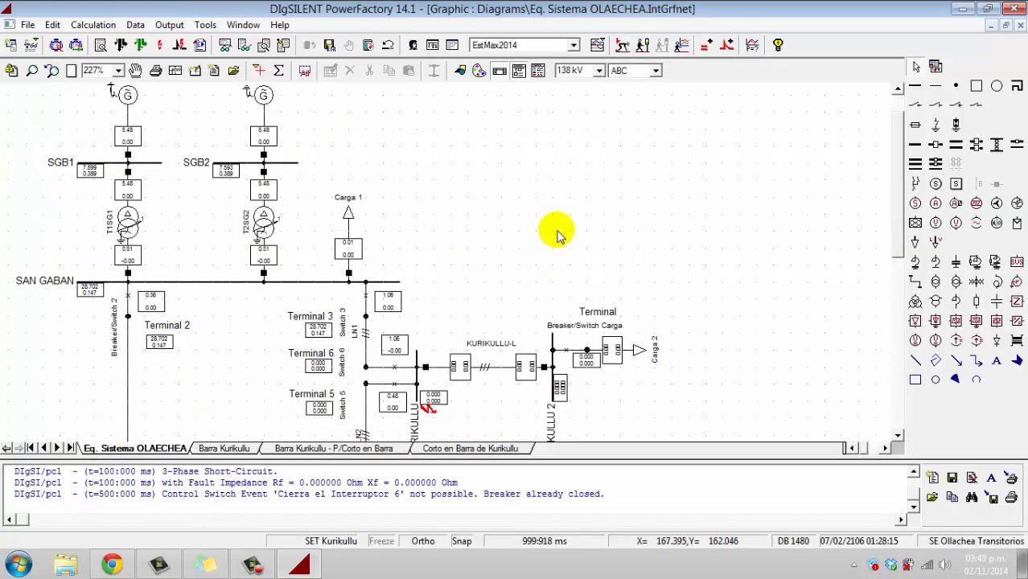
{"action": "scroll", "coordinate": [552, 237], "scroll_direction": "down", "scroll_amount": 1}
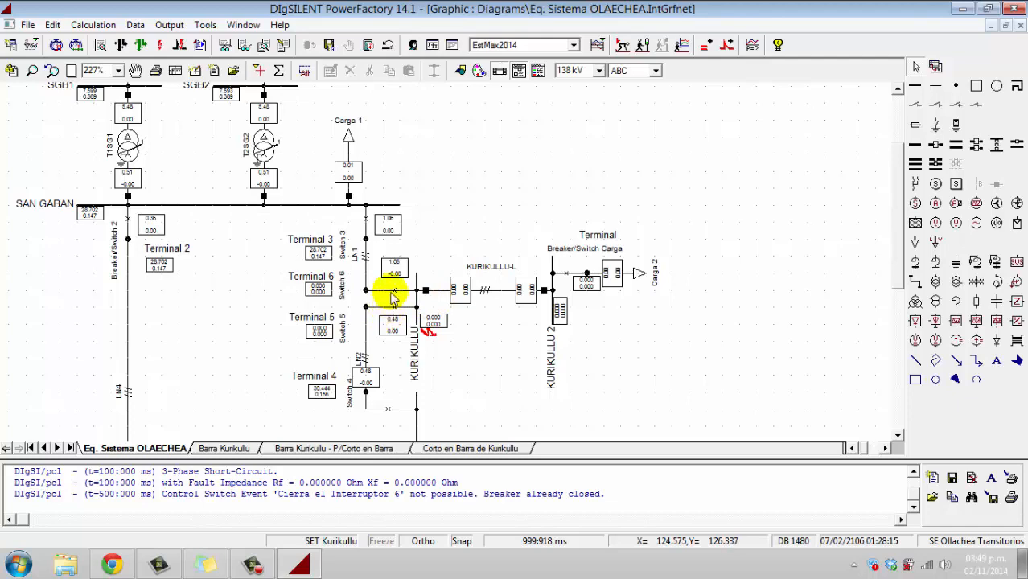
Check the simulation events list, close it and recalculate the load flow
{"action": "left_click", "coordinate": [727, 45]}
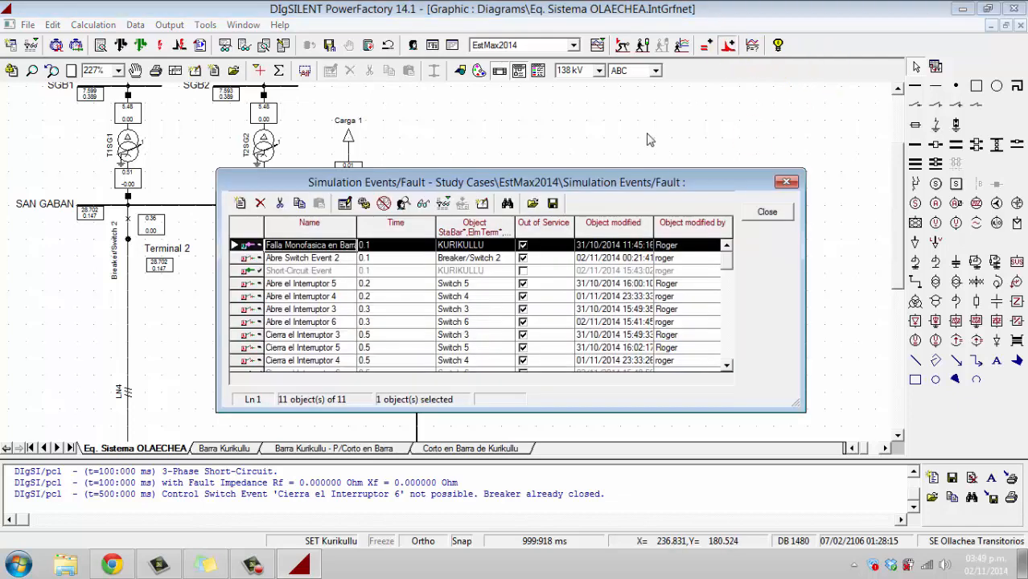
{"action": "left_click", "coordinate": [786, 182]}
{"action": "left_click", "coordinate": [121, 45]}
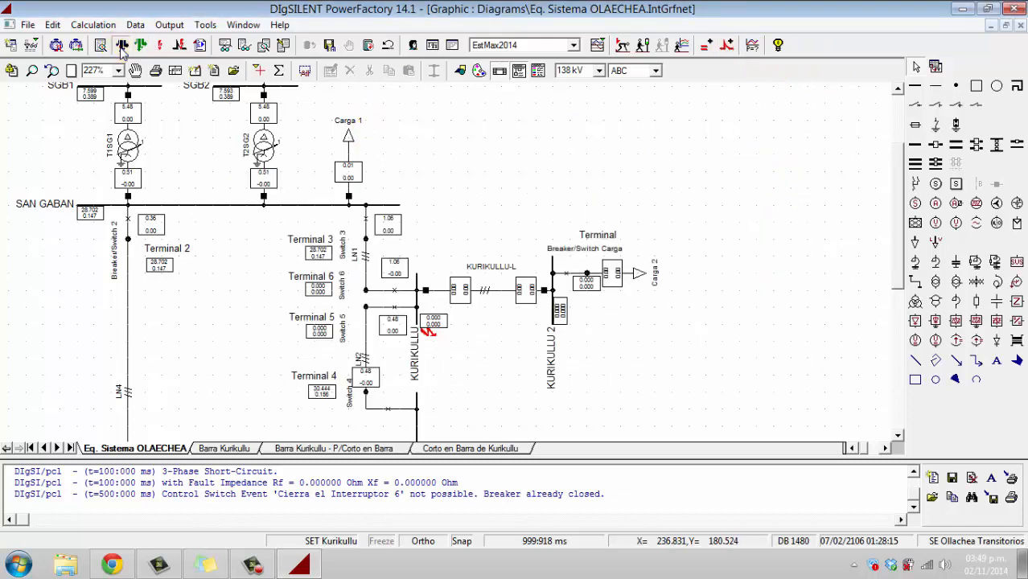
{"action": "left_click", "coordinate": [692, 105]}
Set the Short-Circuit Event at KURIKULLU out of service in the simulation events
{"action": "left_click", "coordinate": [727, 45]}
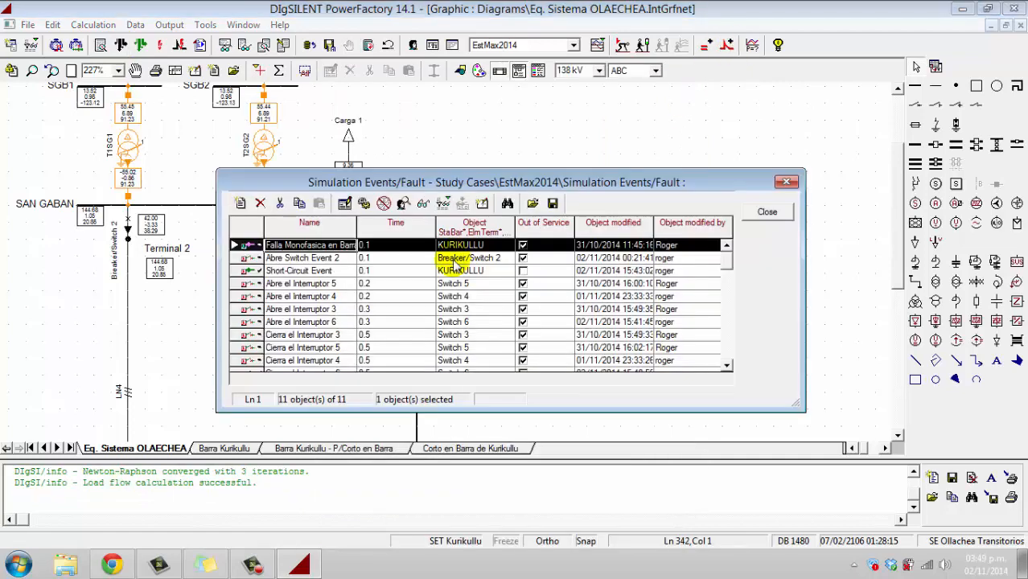
{"action": "left_click", "coordinate": [523, 271]}
{"action": "left_click", "coordinate": [567, 259]}
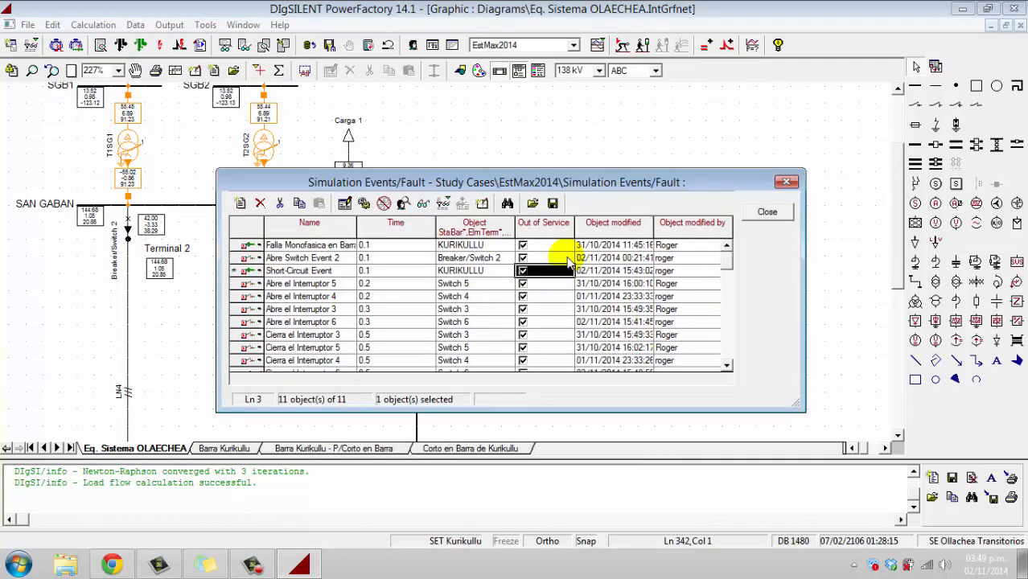
{"action": "scroll", "coordinate": [567, 263], "scroll_direction": "down", "scroll_amount": 1}
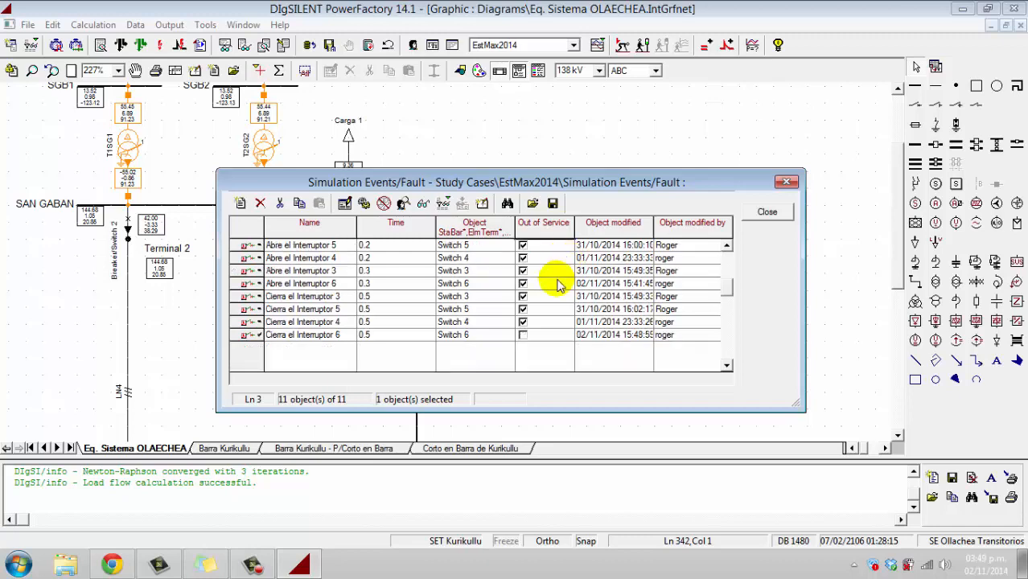
{"action": "scroll", "coordinate": [559, 281], "scroll_direction": "up", "scroll_amount": 1}
Put the Abre el Interruptor 6 event in service, save the changes to both edited events and close the events list
{"action": "left_click", "coordinate": [512, 333]}
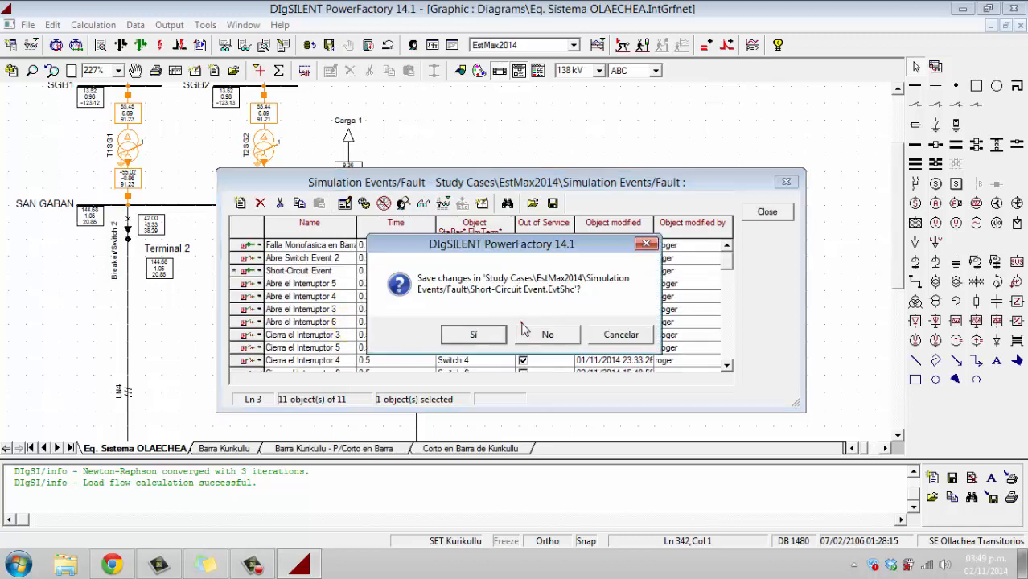
{"action": "left_click", "coordinate": [475, 334]}
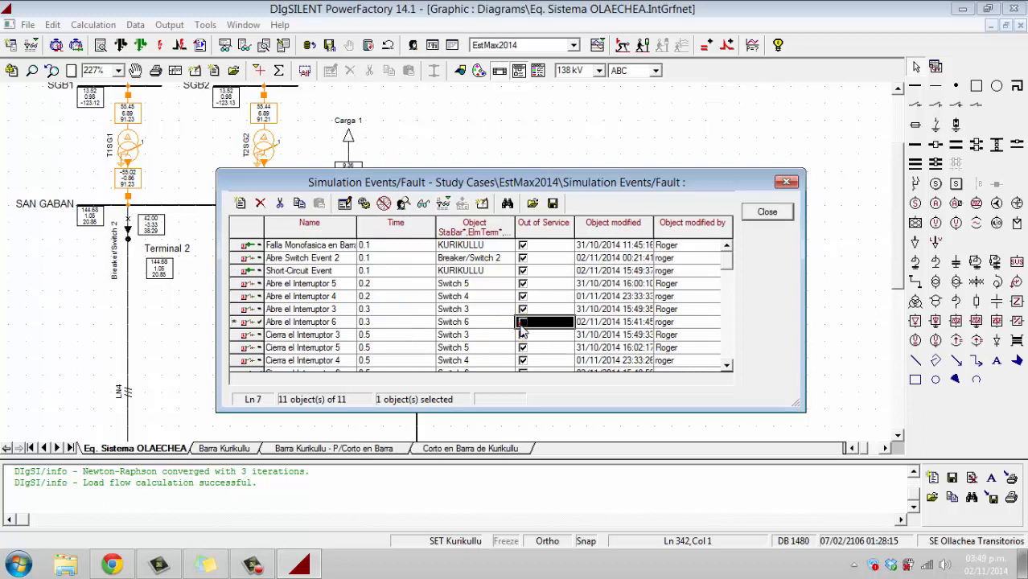
{"action": "scroll", "coordinate": [568, 315], "scroll_direction": "down", "scroll_amount": 1}
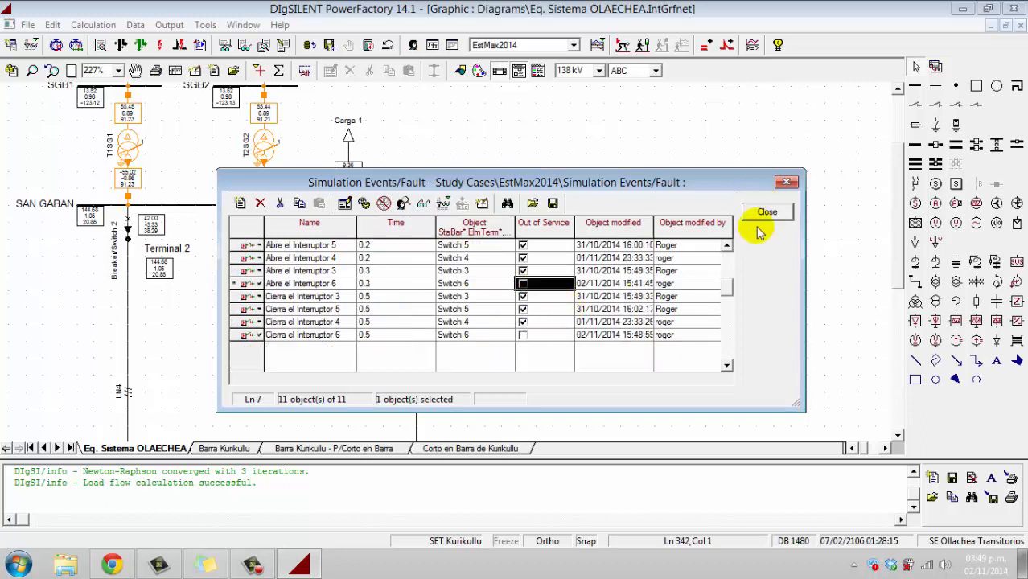
{"action": "scroll", "coordinate": [651, 297], "scroll_direction": "up", "scroll_amount": 1}
{"action": "scroll", "coordinate": [654, 306], "scroll_direction": "down", "scroll_amount": 1}
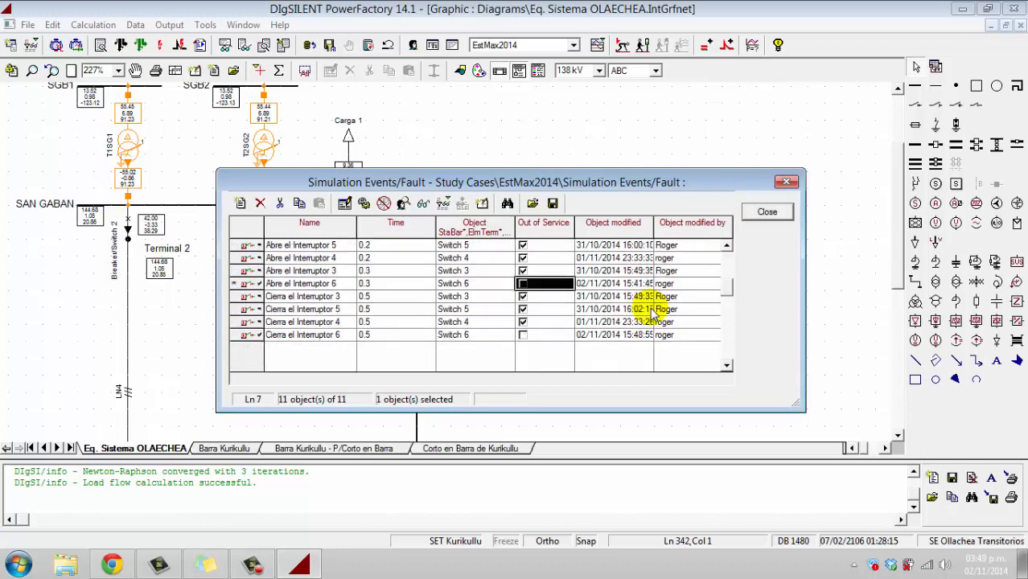
{"action": "scroll", "coordinate": [655, 315], "scroll_direction": "up", "scroll_amount": 1}
{"action": "scroll", "coordinate": [654, 314], "scroll_direction": "down", "scroll_amount": 1}
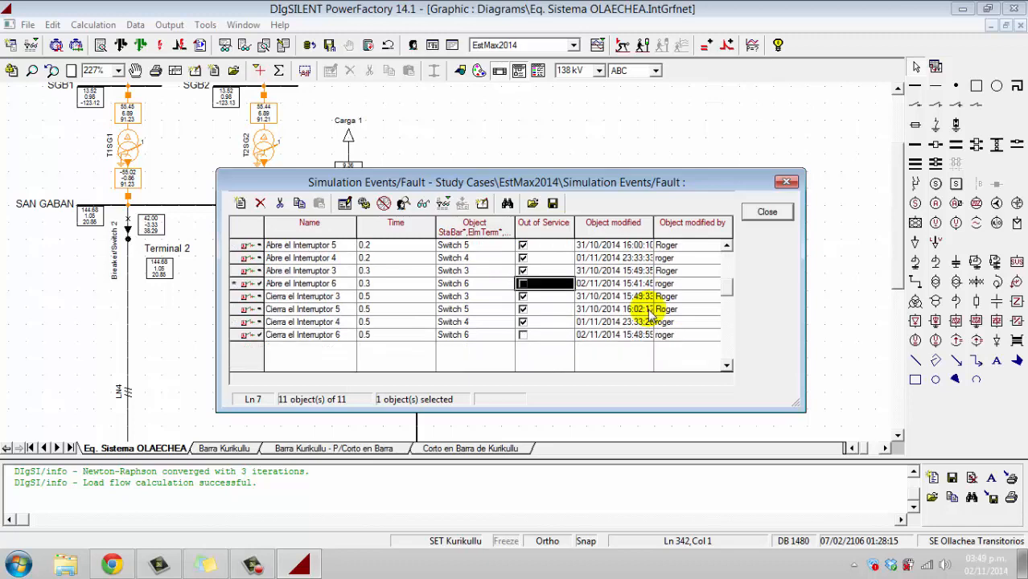
{"action": "left_click", "coordinate": [764, 211]}
{"action": "left_click", "coordinate": [473, 335]}
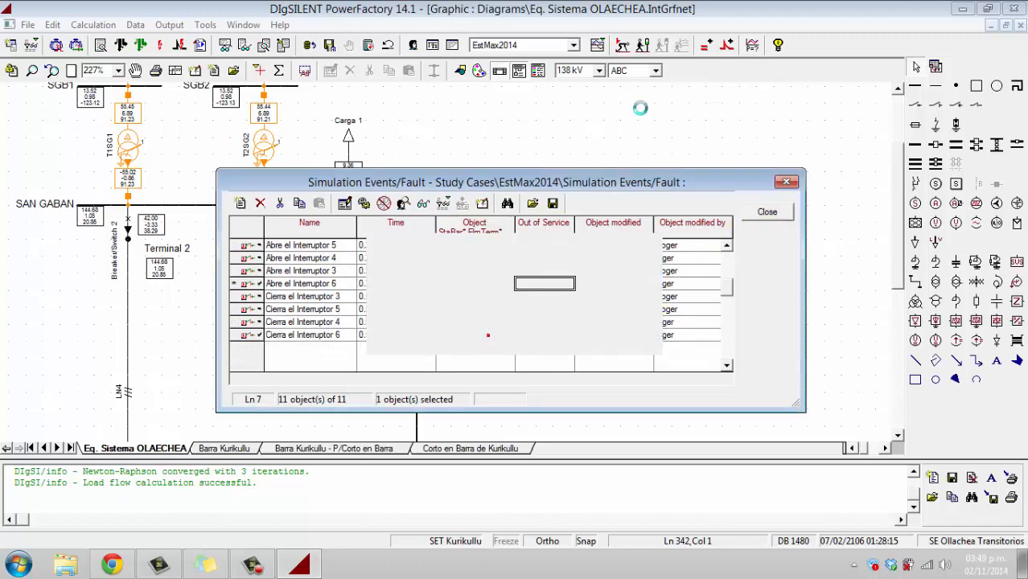
Calculate the initial conditions and run the EMT simulation with only the Switch 6 opening and closing events active
{"action": "left_click", "coordinate": [621, 45]}
{"action": "left_click", "coordinate": [661, 87]}
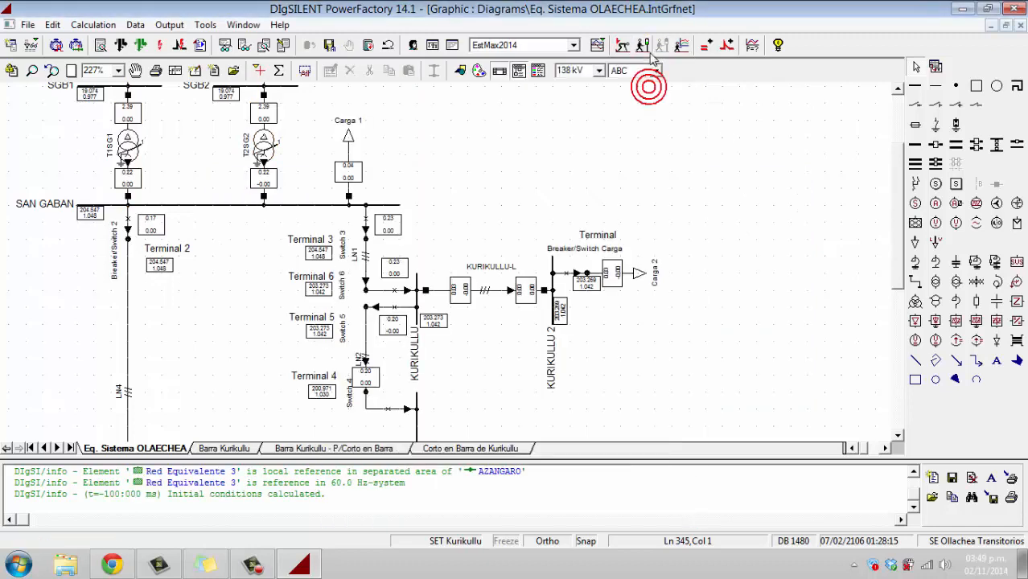
{"action": "left_click", "coordinate": [643, 45]}
{"action": "left_click", "coordinate": [666, 188]}
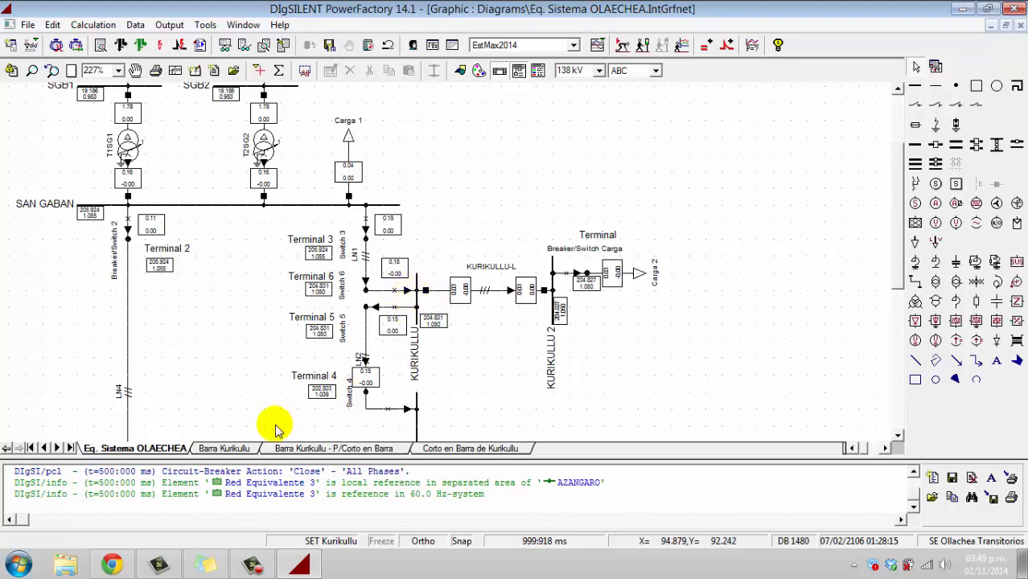
Scale the Barra Kurikullu curves to the full simulation, and zoom the time axis in on the switch closing around 0.5 s
{"action": "left_click", "coordinate": [246, 445]}
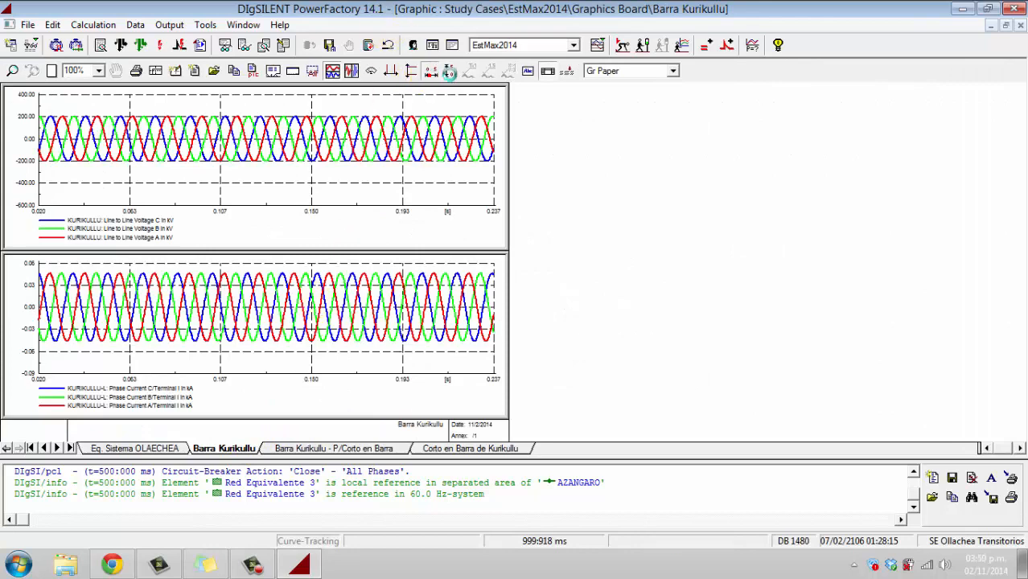
{"action": "left_click", "coordinate": [450, 72]}
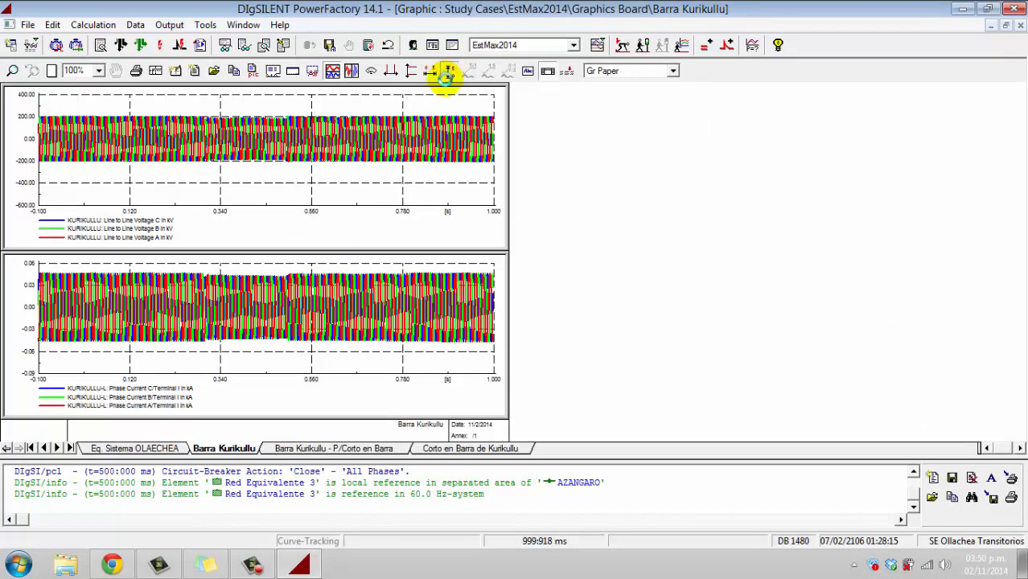
{"action": "left_click", "coordinate": [391, 71]}
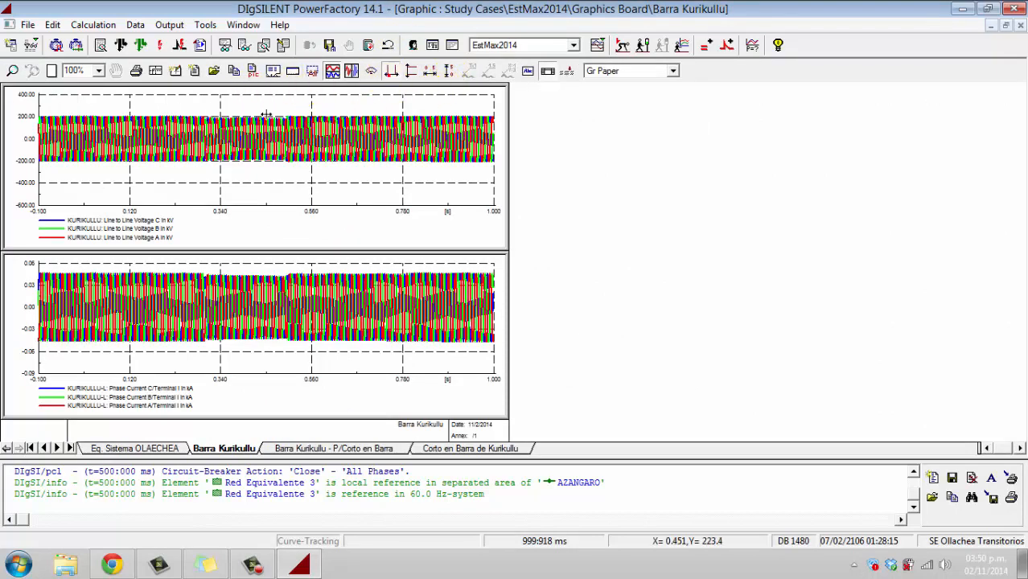
{"action": "left_click_drag", "start_coordinate": [271, 121], "coordinate": [310, 122]}
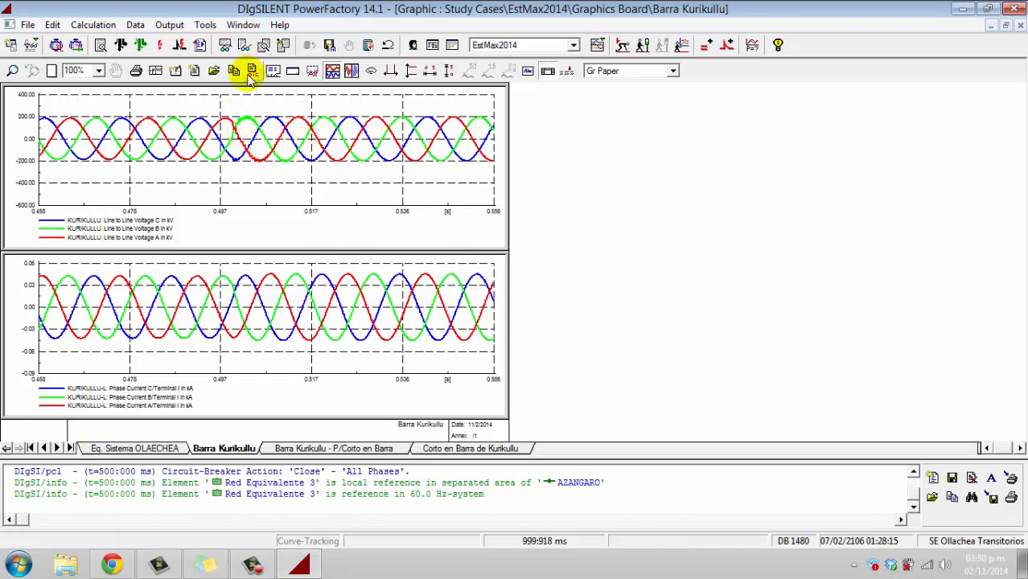
{"action": "left_click", "coordinate": [391, 71]}
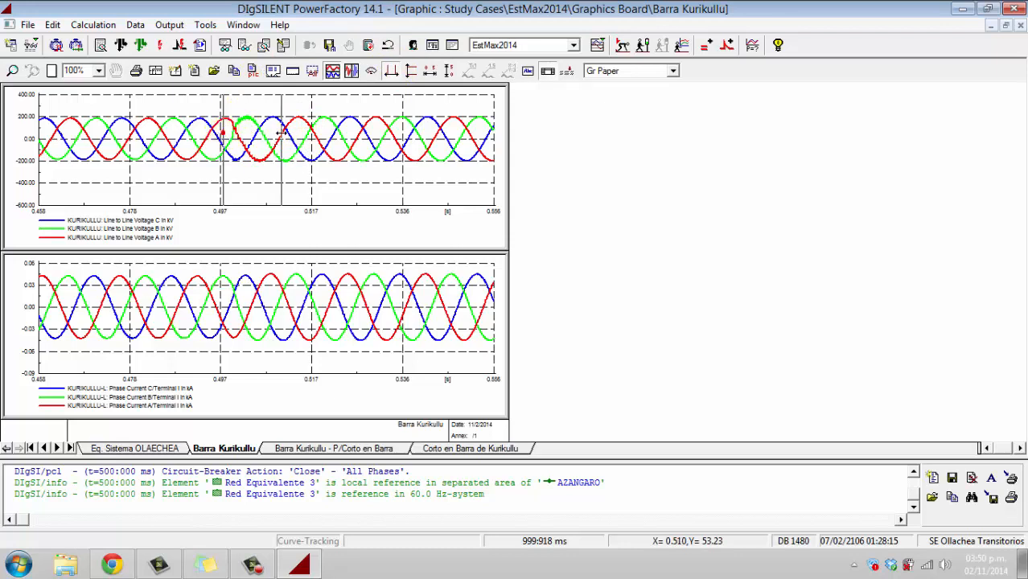
{"action": "left_click_drag", "start_coordinate": [281, 132], "coordinate": [273, 138]}
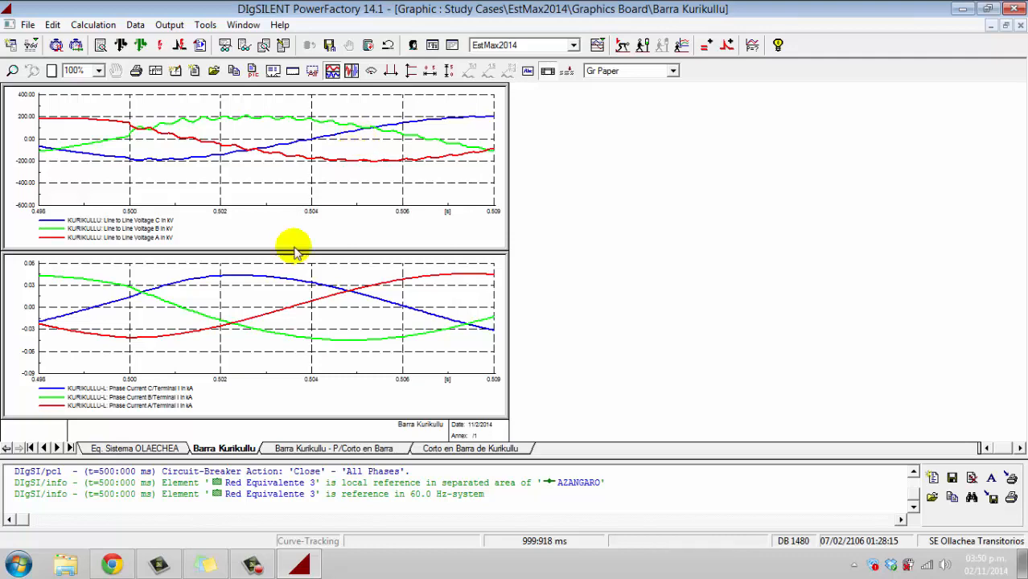
Examine the simulated results across the Eq. Sistema OLAECHEA diagram, from the GSGB1 and GSGB2 generators to the AZANGARO busbar
{"action": "left_click", "coordinate": [149, 450]}
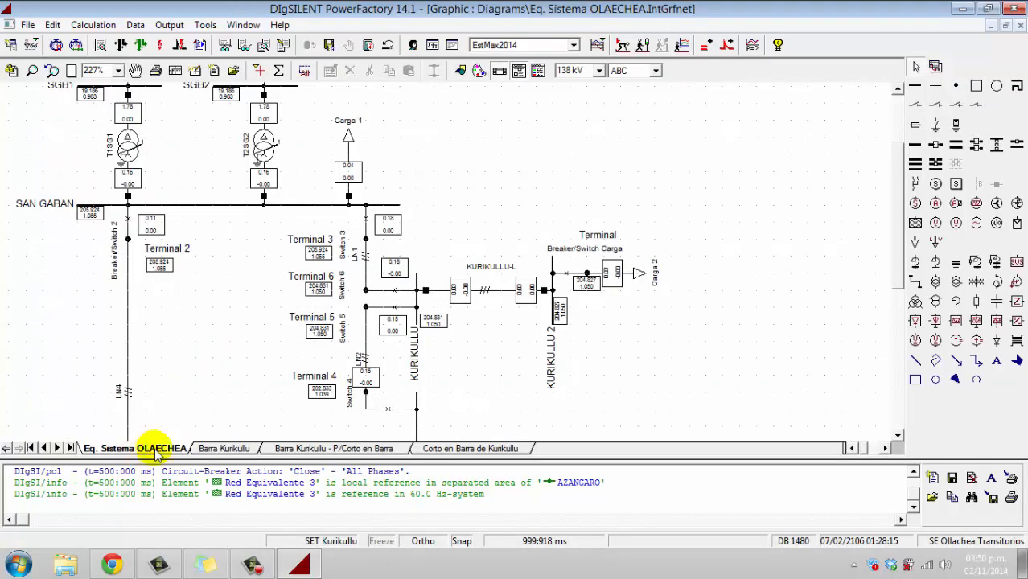
{"action": "scroll", "coordinate": [446, 322], "scroll_direction": "down", "scroll_amount": 1}
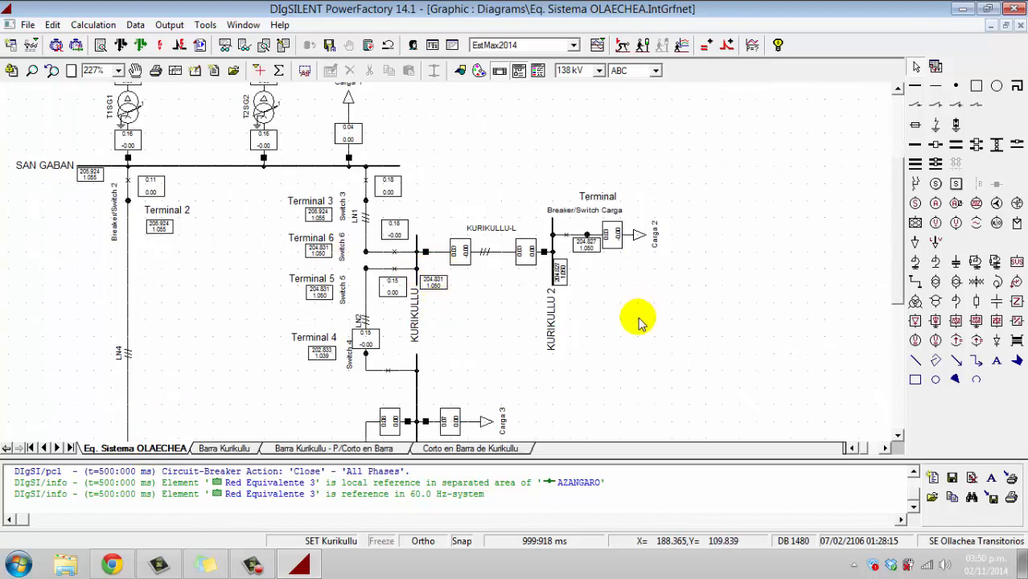
{"action": "scroll", "coordinate": [638, 321], "scroll_direction": "up", "scroll_amount": 4}
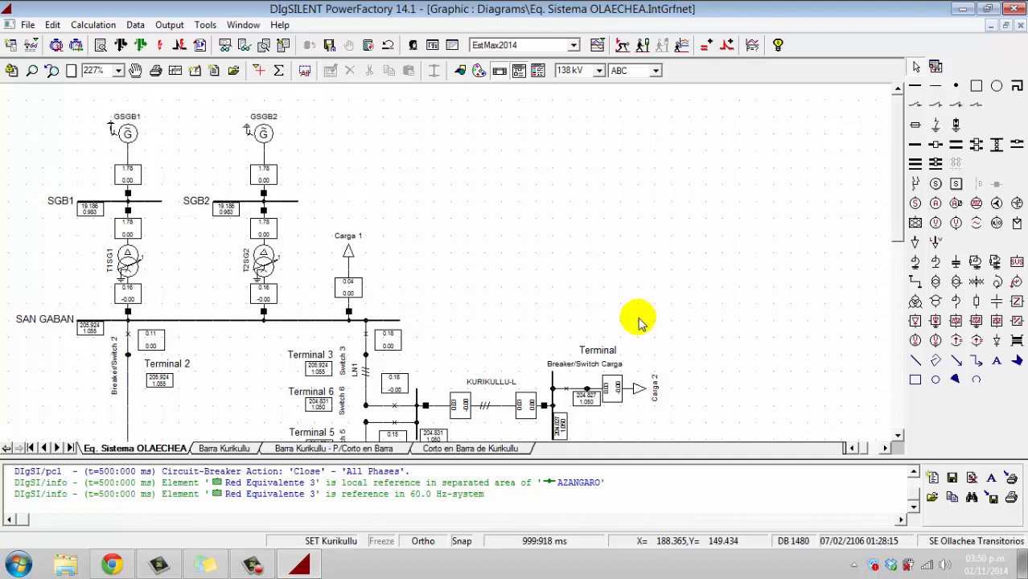
{"action": "scroll", "coordinate": [636, 324], "scroll_direction": "down", "scroll_amount": 7}
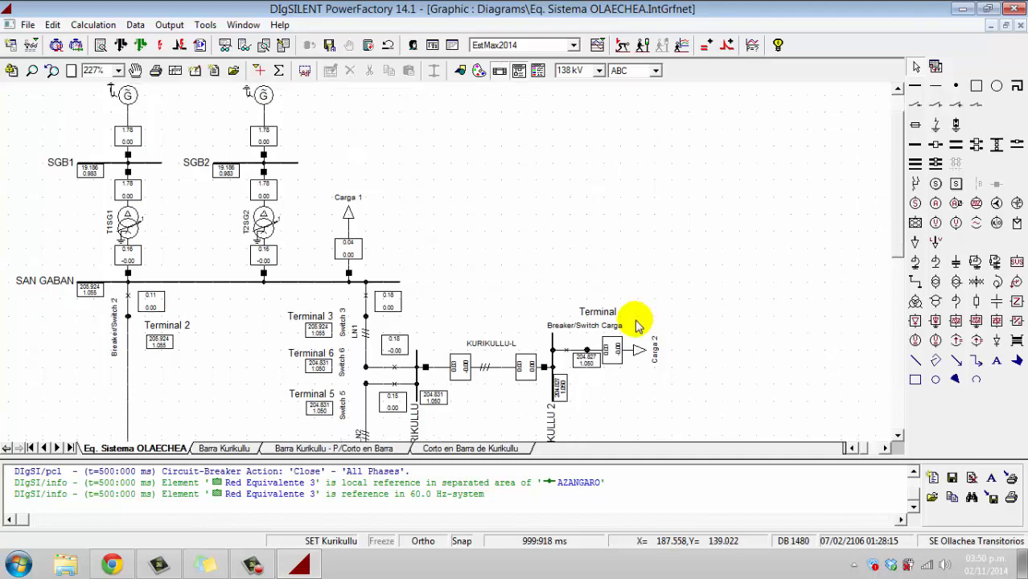
{"action": "scroll", "coordinate": [633, 330], "scroll_direction": "down", "scroll_amount": 5}
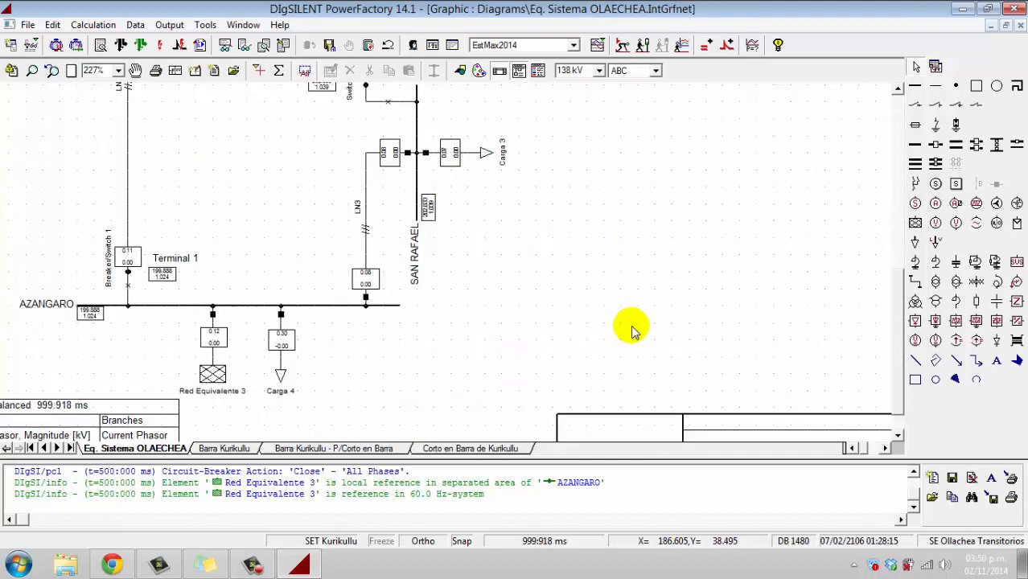
{"action": "scroll", "coordinate": [633, 330], "scroll_direction": "up", "scroll_amount": 10}
{"action": "scroll", "coordinate": [633, 330], "scroll_direction": "up", "scroll_amount": 3}
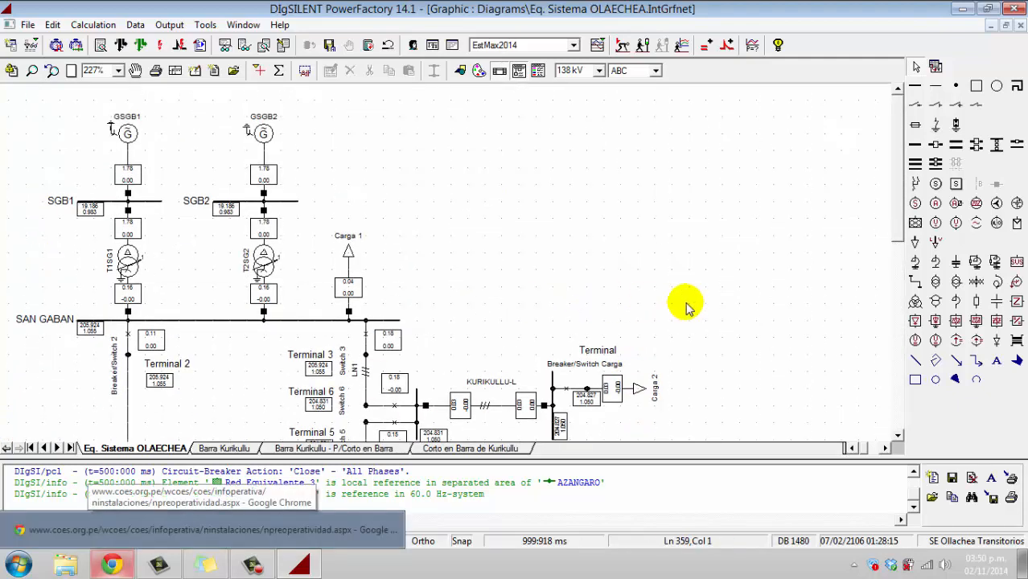
{"action": "left_click", "coordinate": [251, 564]}
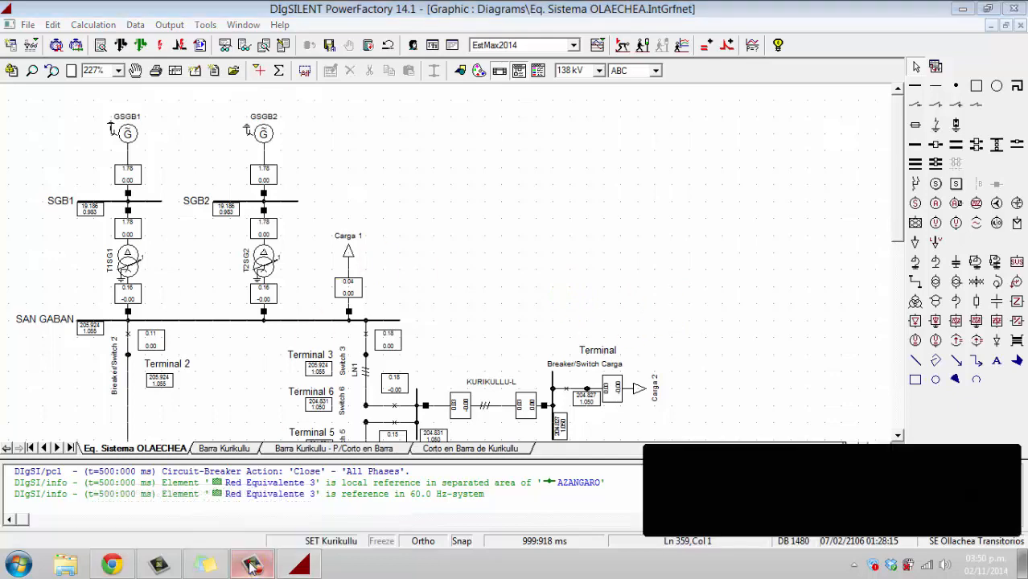